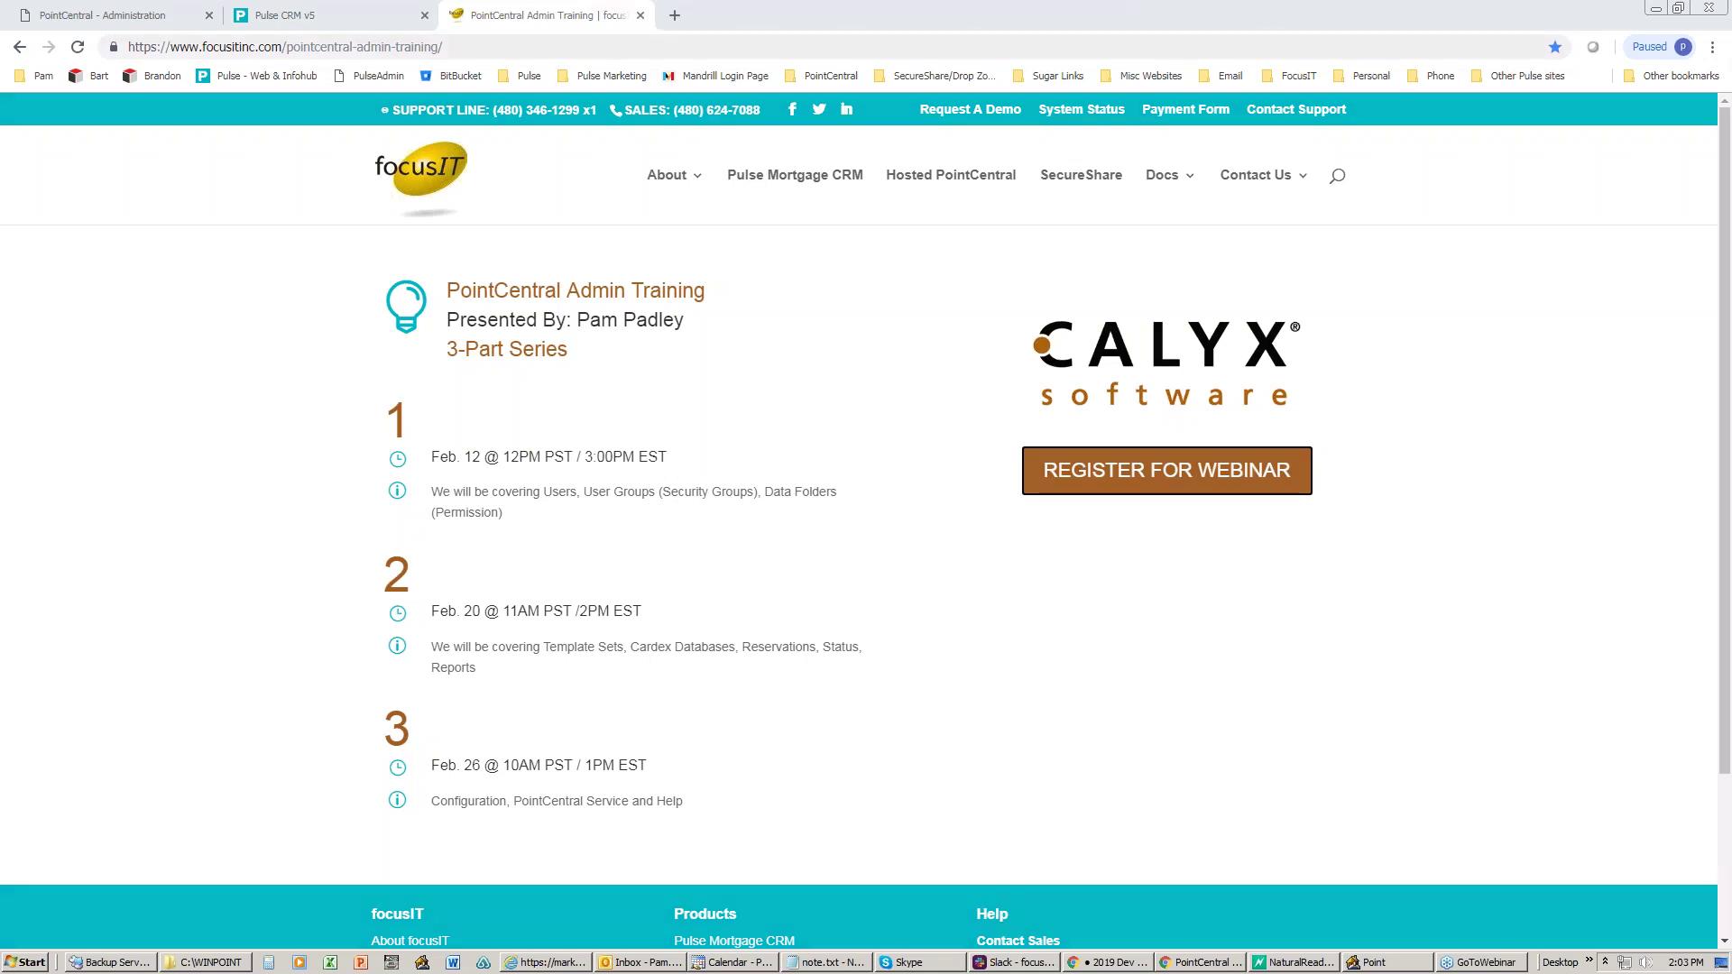
- Reopen PointCentral Admin Training from the Pulse bookmarks, highlight session 2's topics, then close it
{"action": "left_click", "coordinate": [640, 15]}
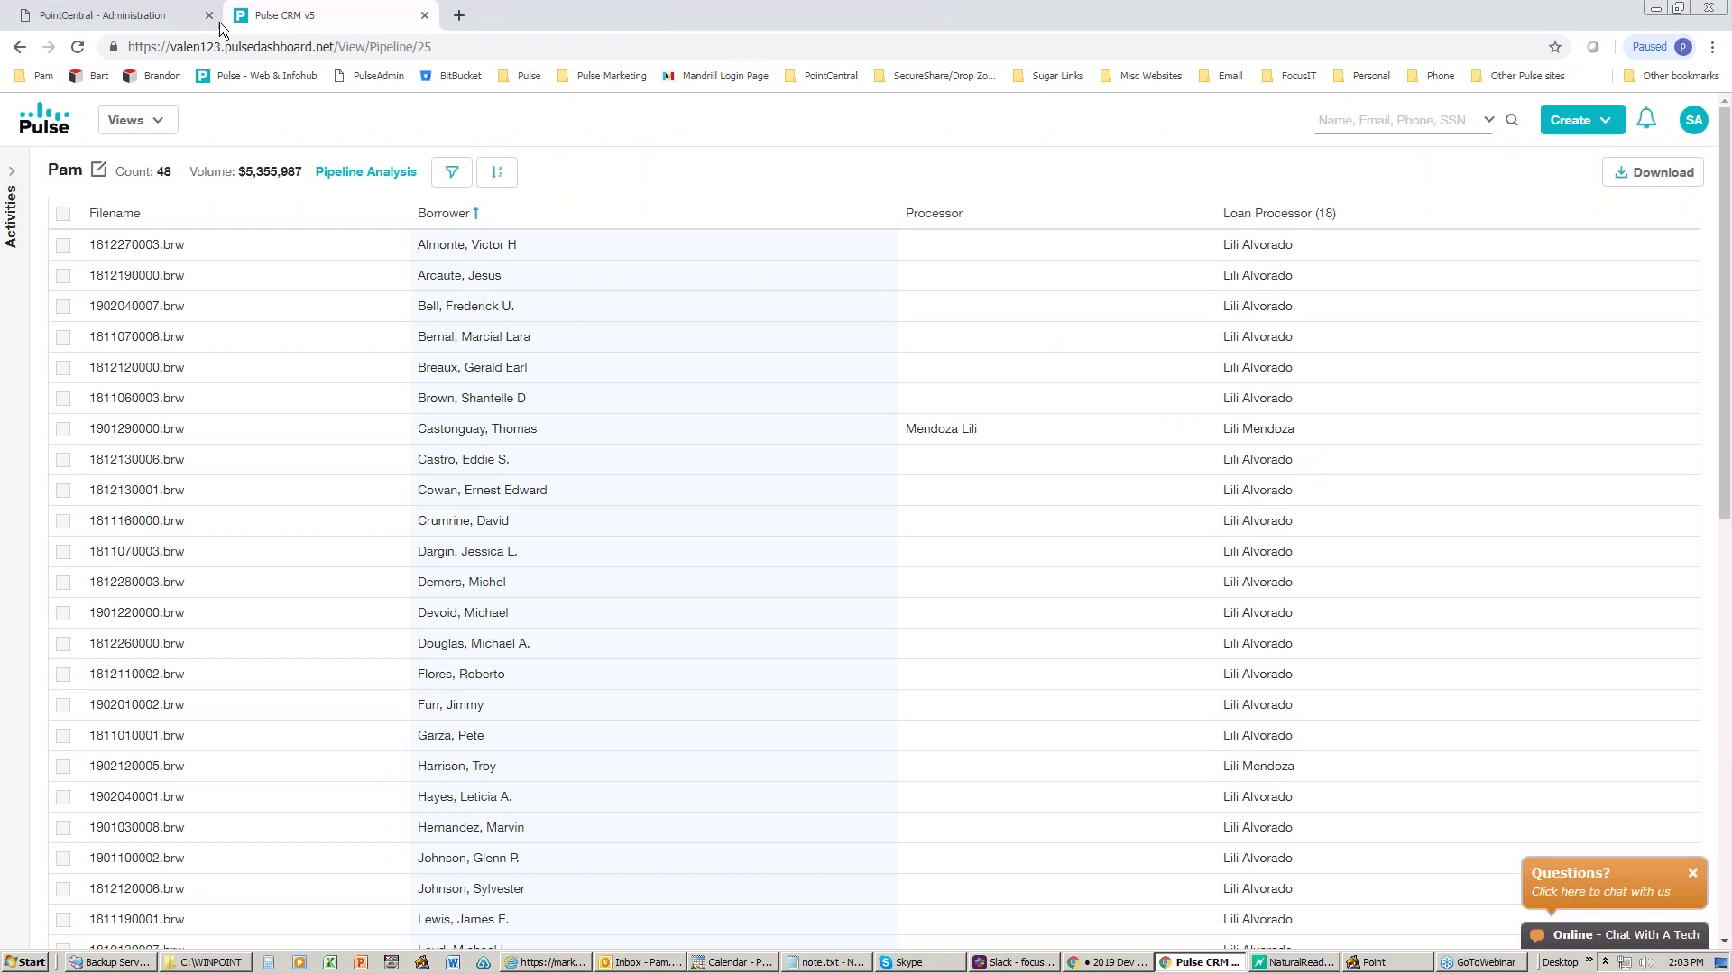
{"action": "left_click", "coordinate": [113, 15]}
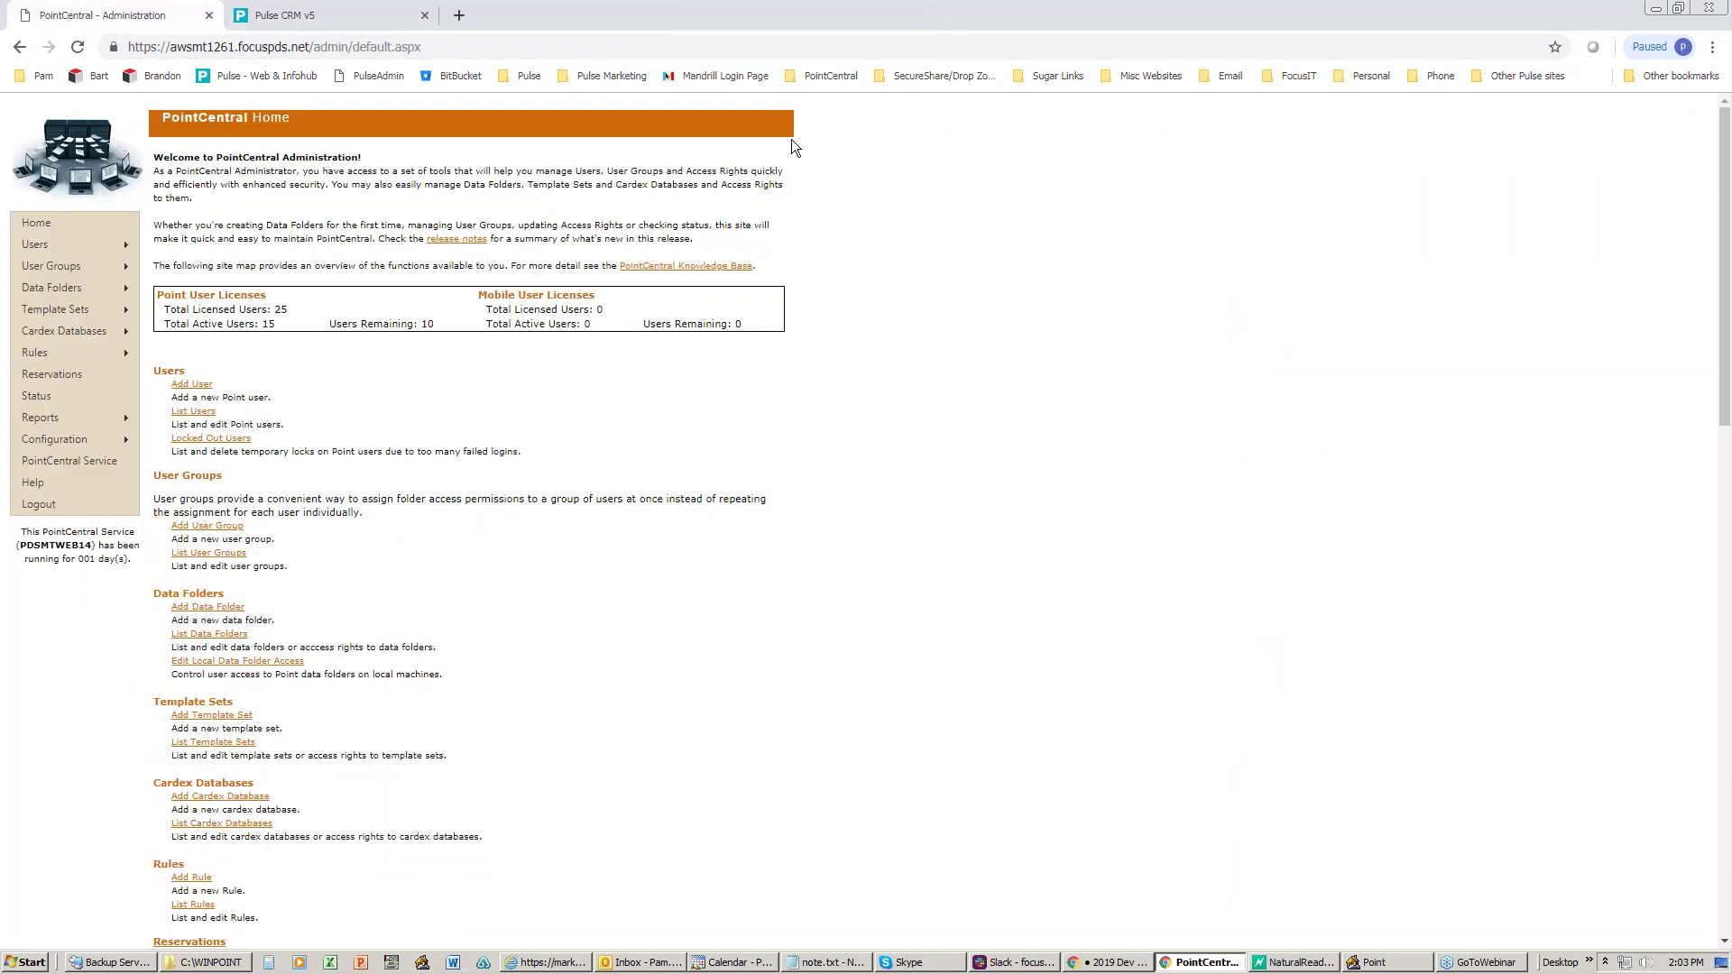
{"action": "left_click", "coordinate": [460, 24]}
{"action": "left_click", "coordinate": [510, 80]}
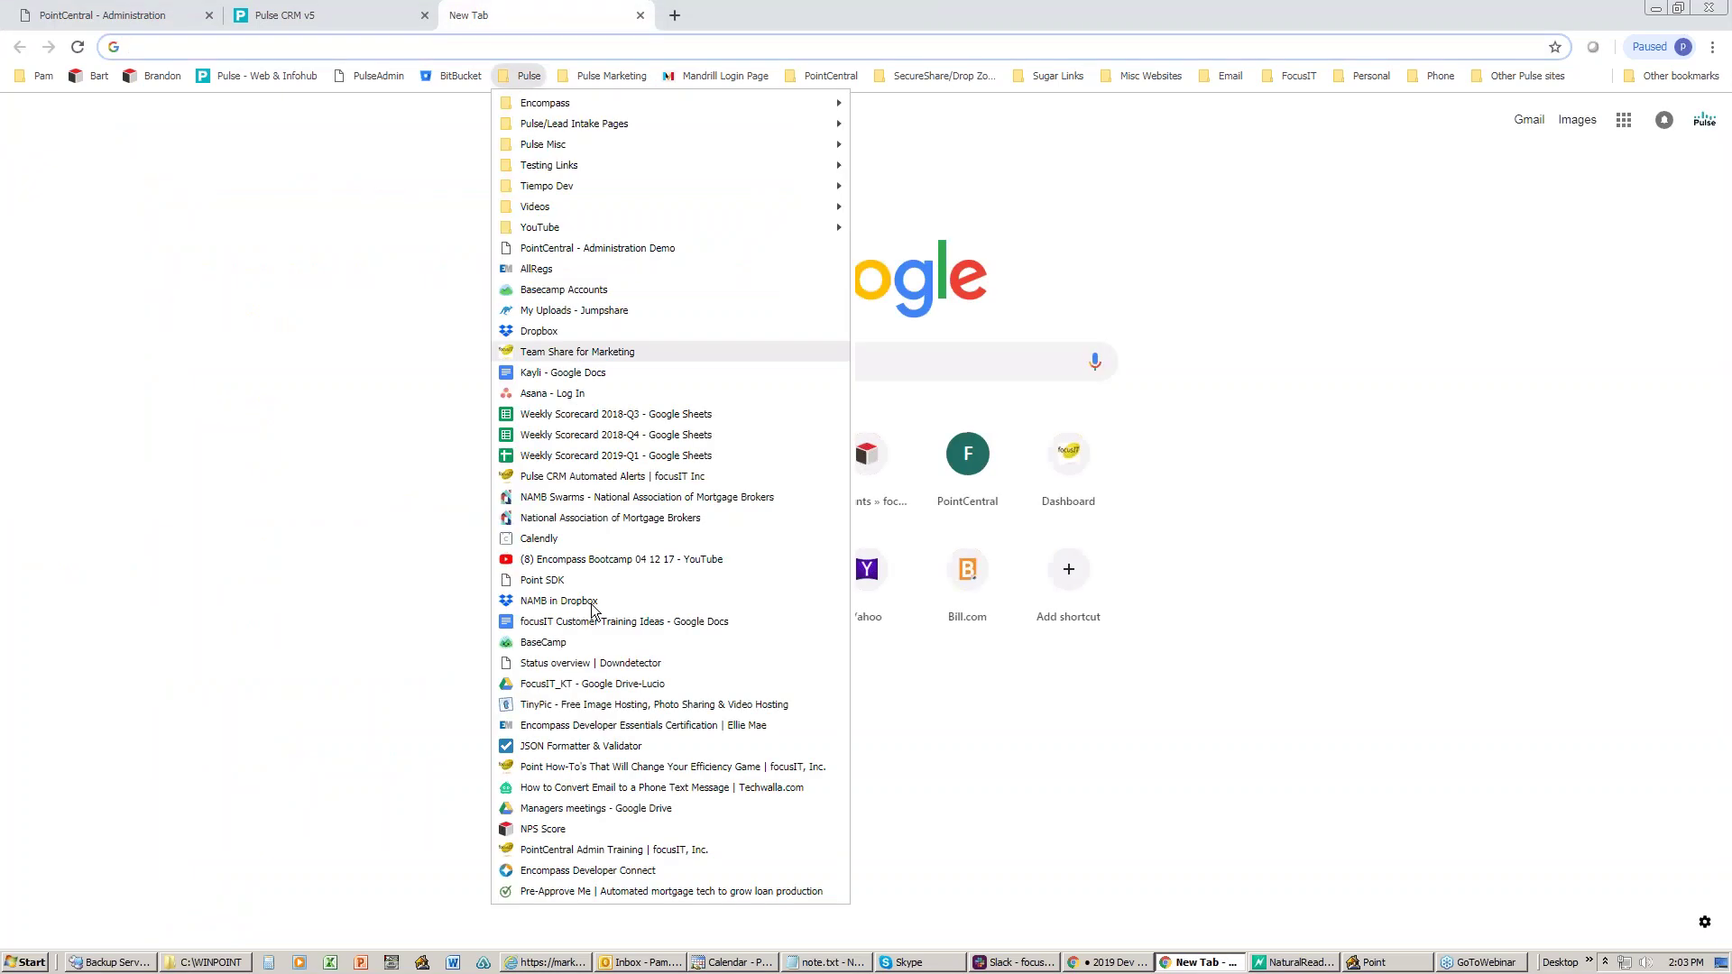
{"action": "left_click", "coordinate": [600, 849]}
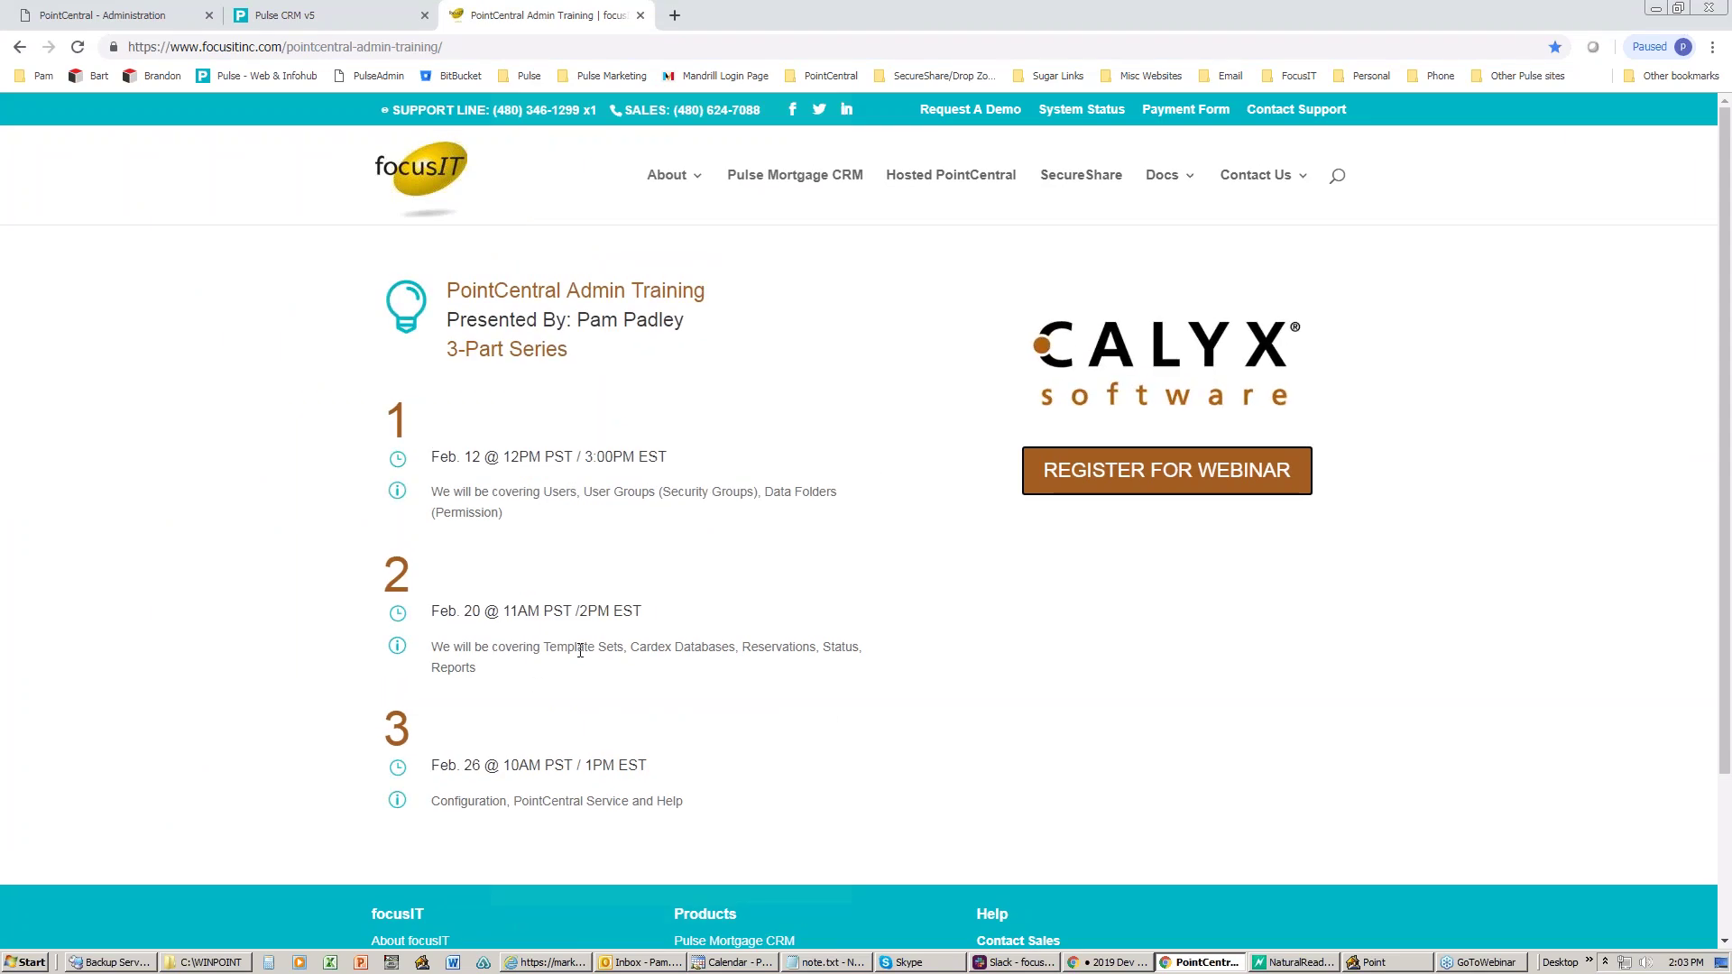
{"action": "left_click_drag", "start_coordinate": [547, 649], "coordinate": [881, 660]}
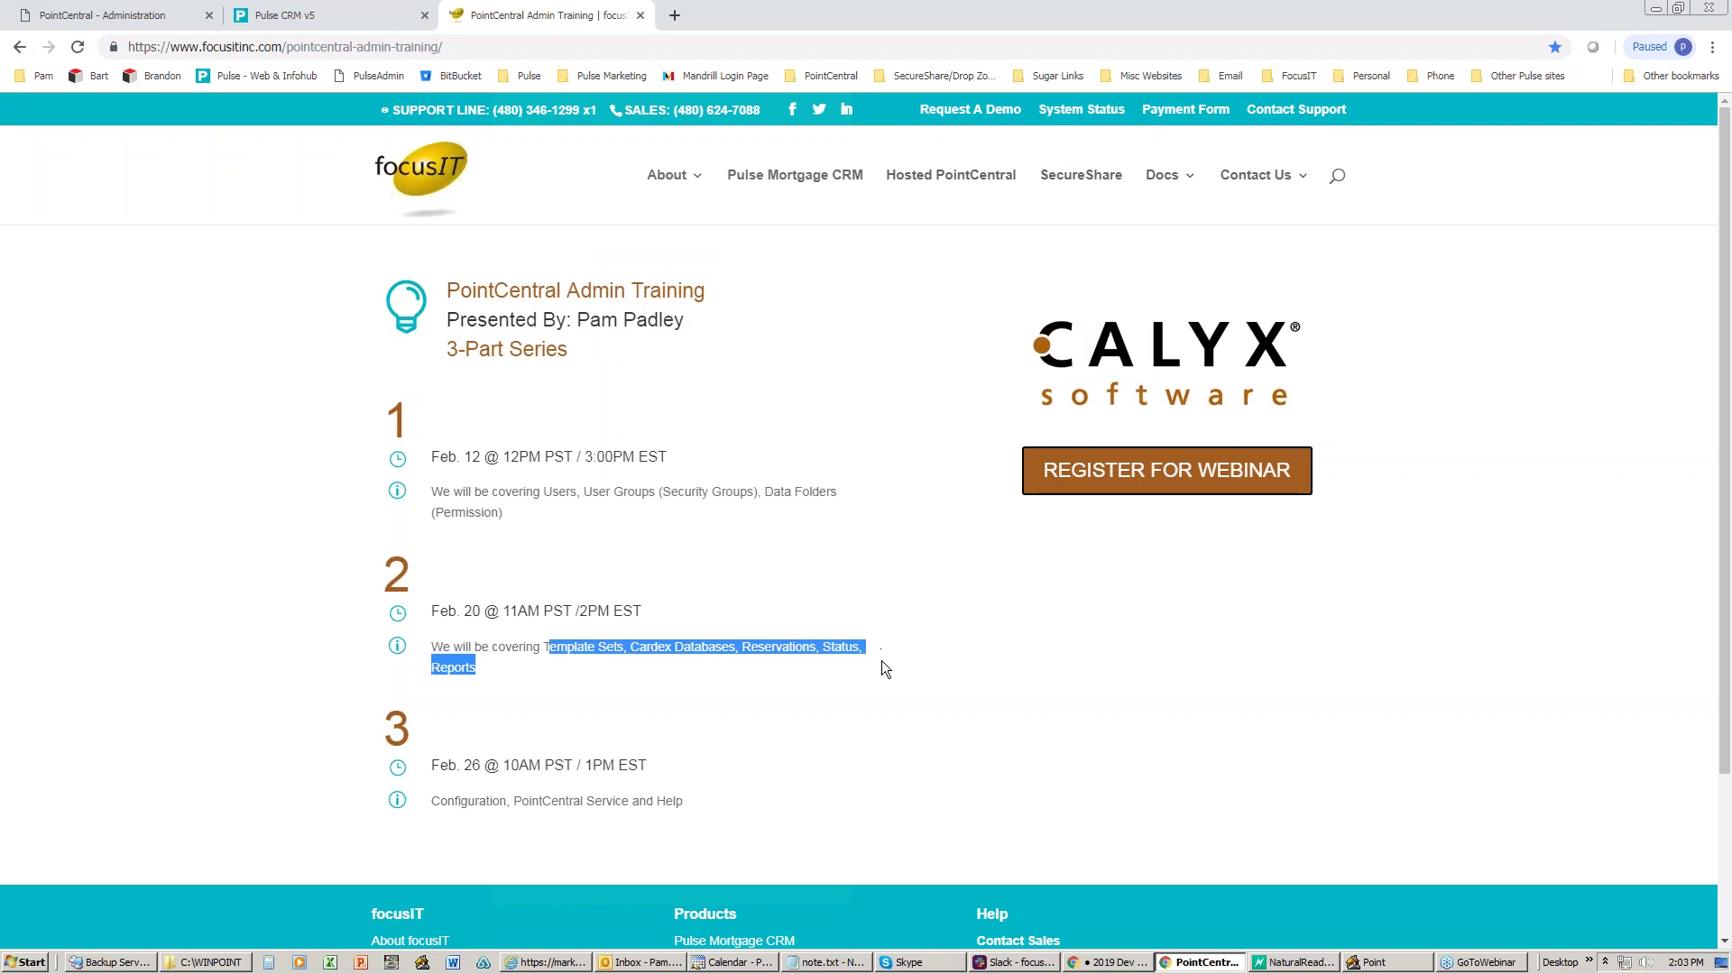
{"action": "middle_click", "coordinate": [552, 19]}
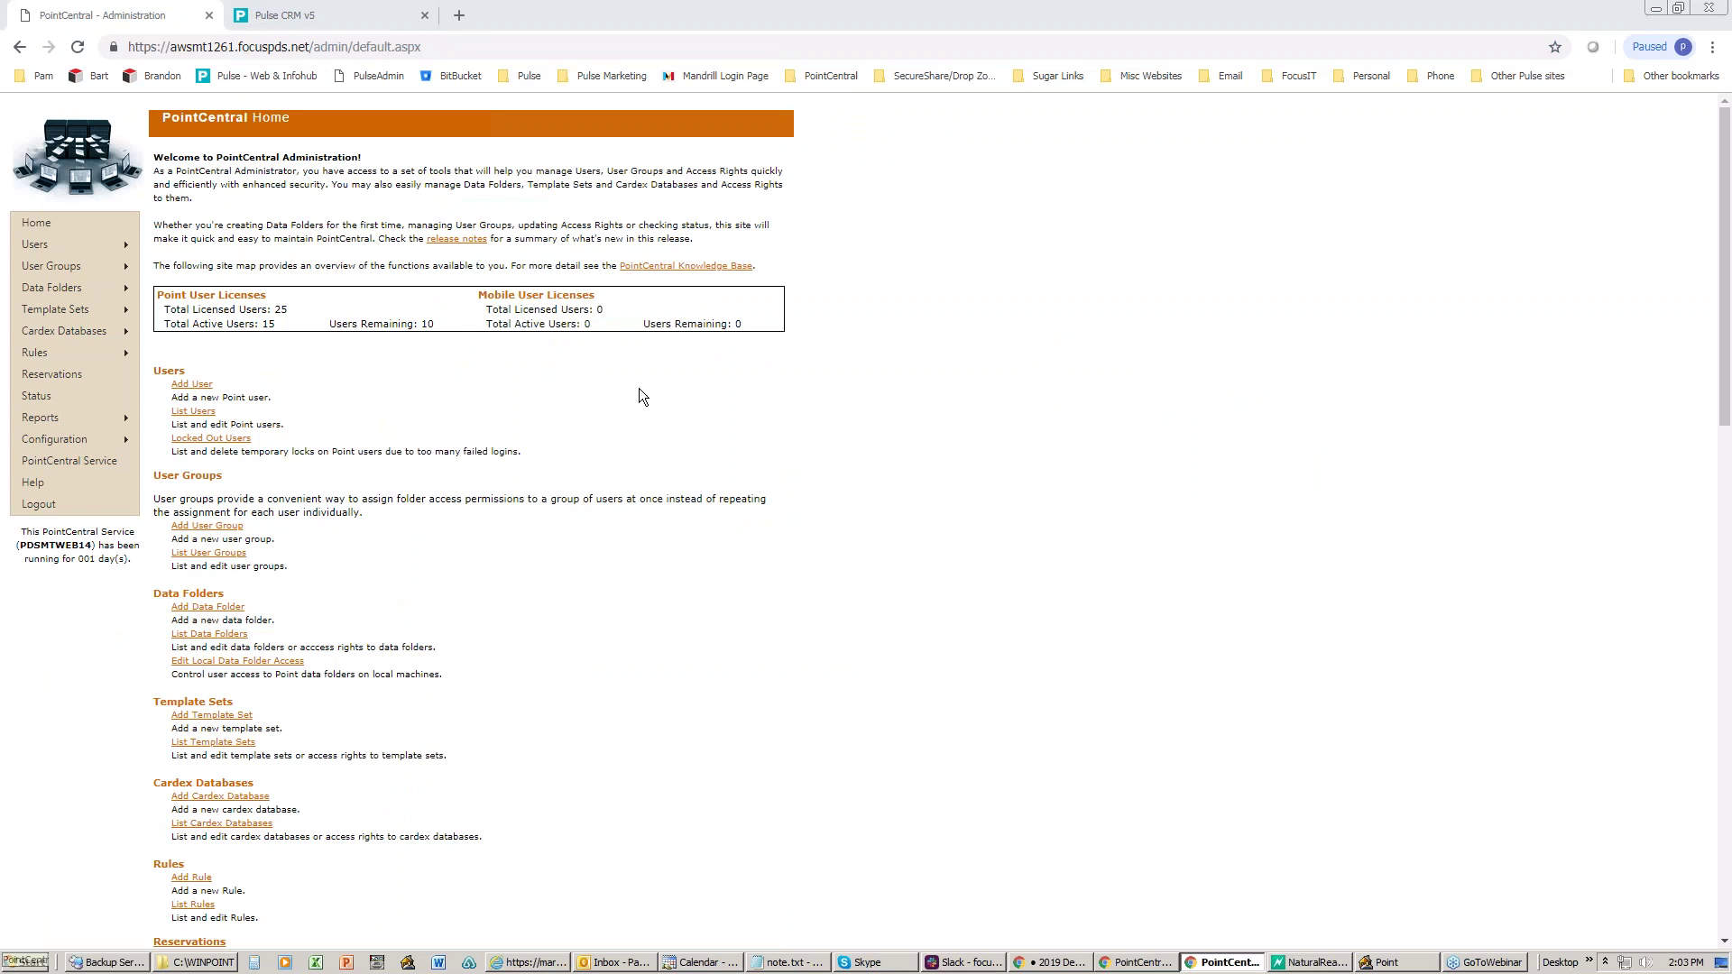
- List the template sets (Organization Template Set, For Testing), then bring Point forward
{"action": "mouse_move", "coordinate": [103, 308]}
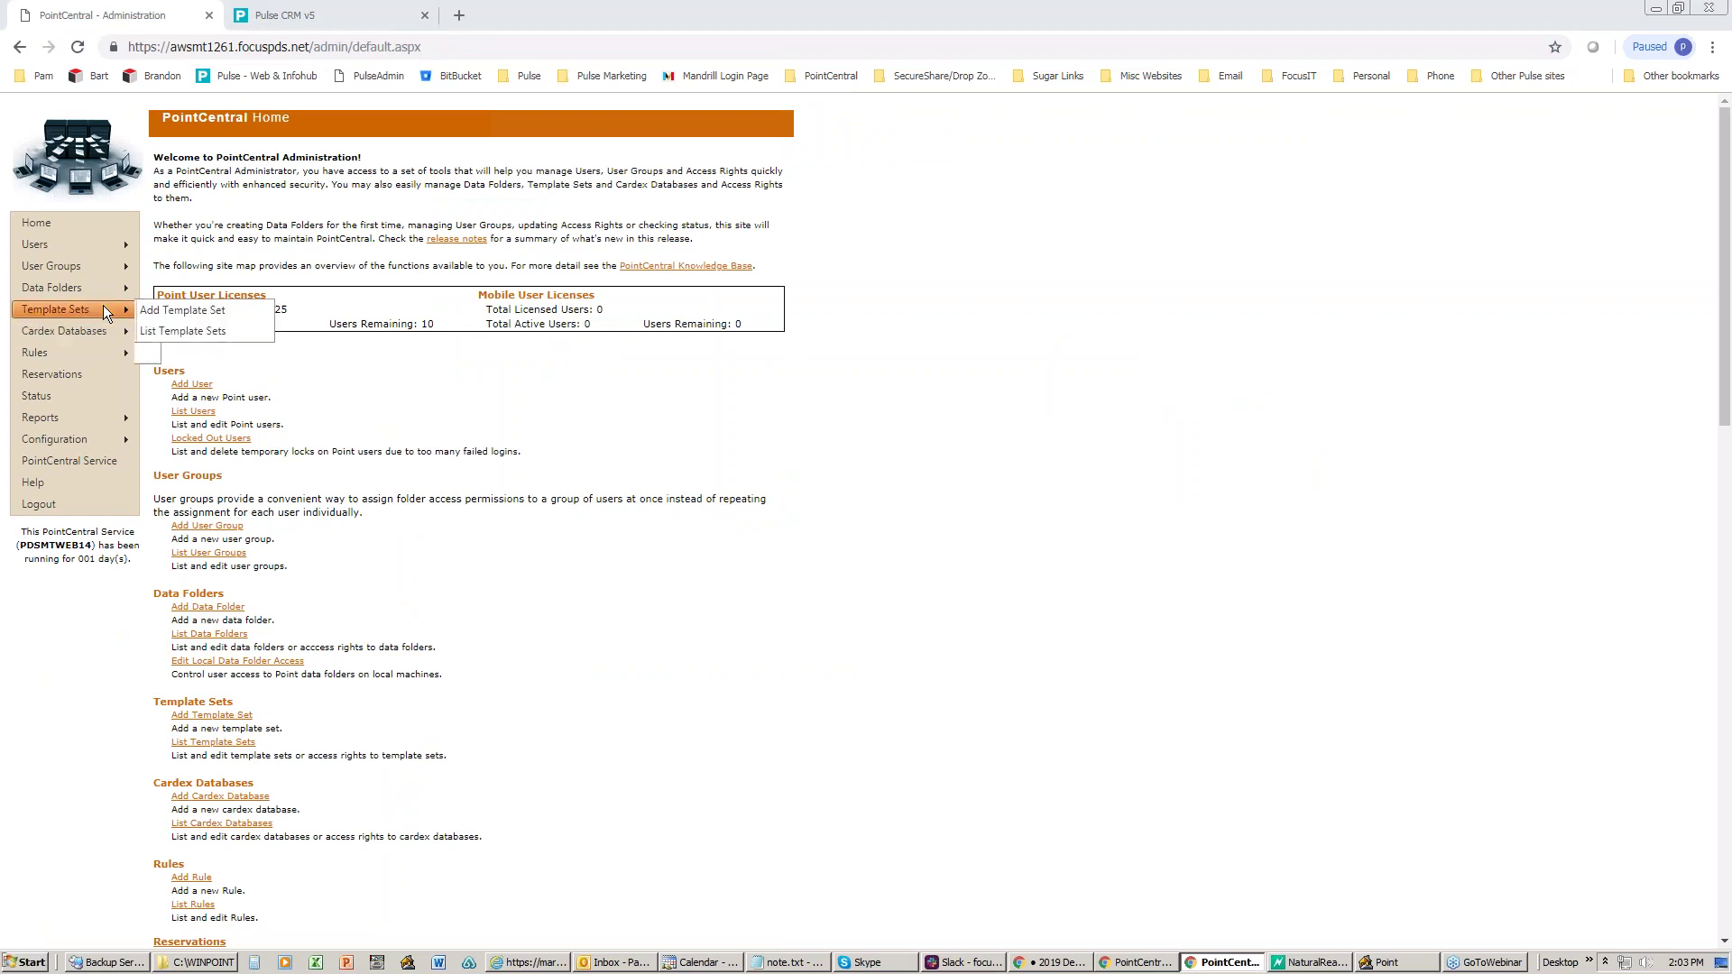
{"action": "left_click", "coordinate": [197, 328]}
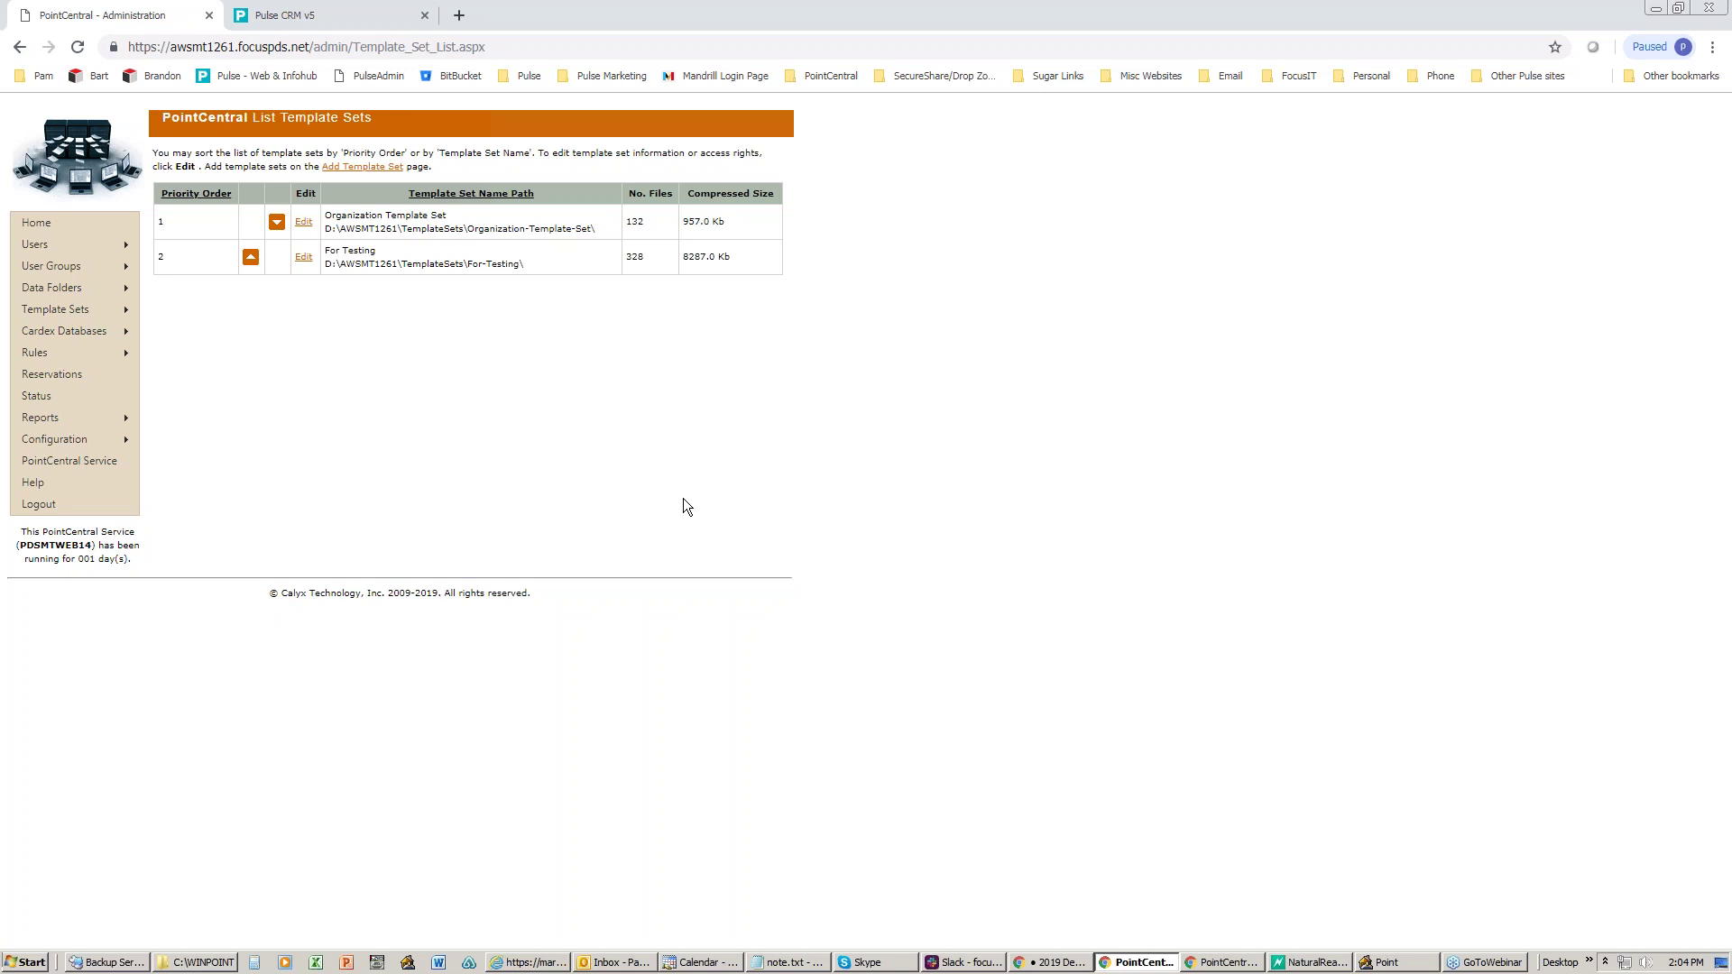
{"action": "left_click", "coordinate": [1389, 962]}
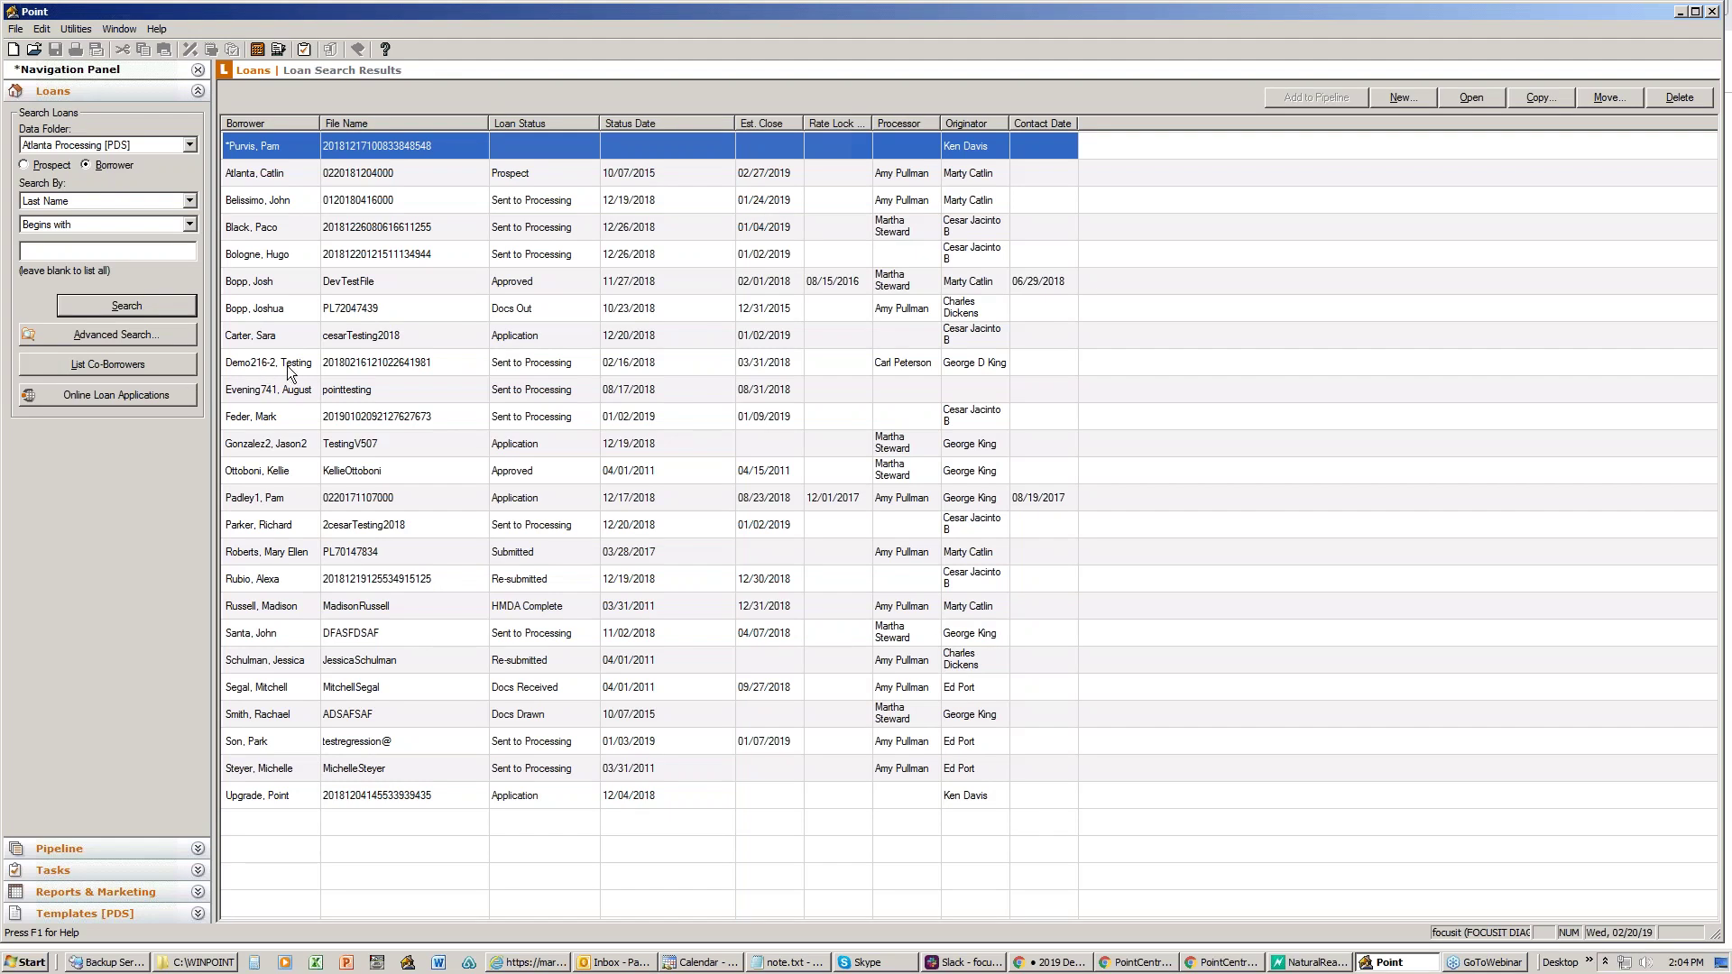
- Show Point's Templates [PDS] list of Borrower Masters, then minimize Point back to the browser
{"action": "left_click", "coordinate": [83, 914]}
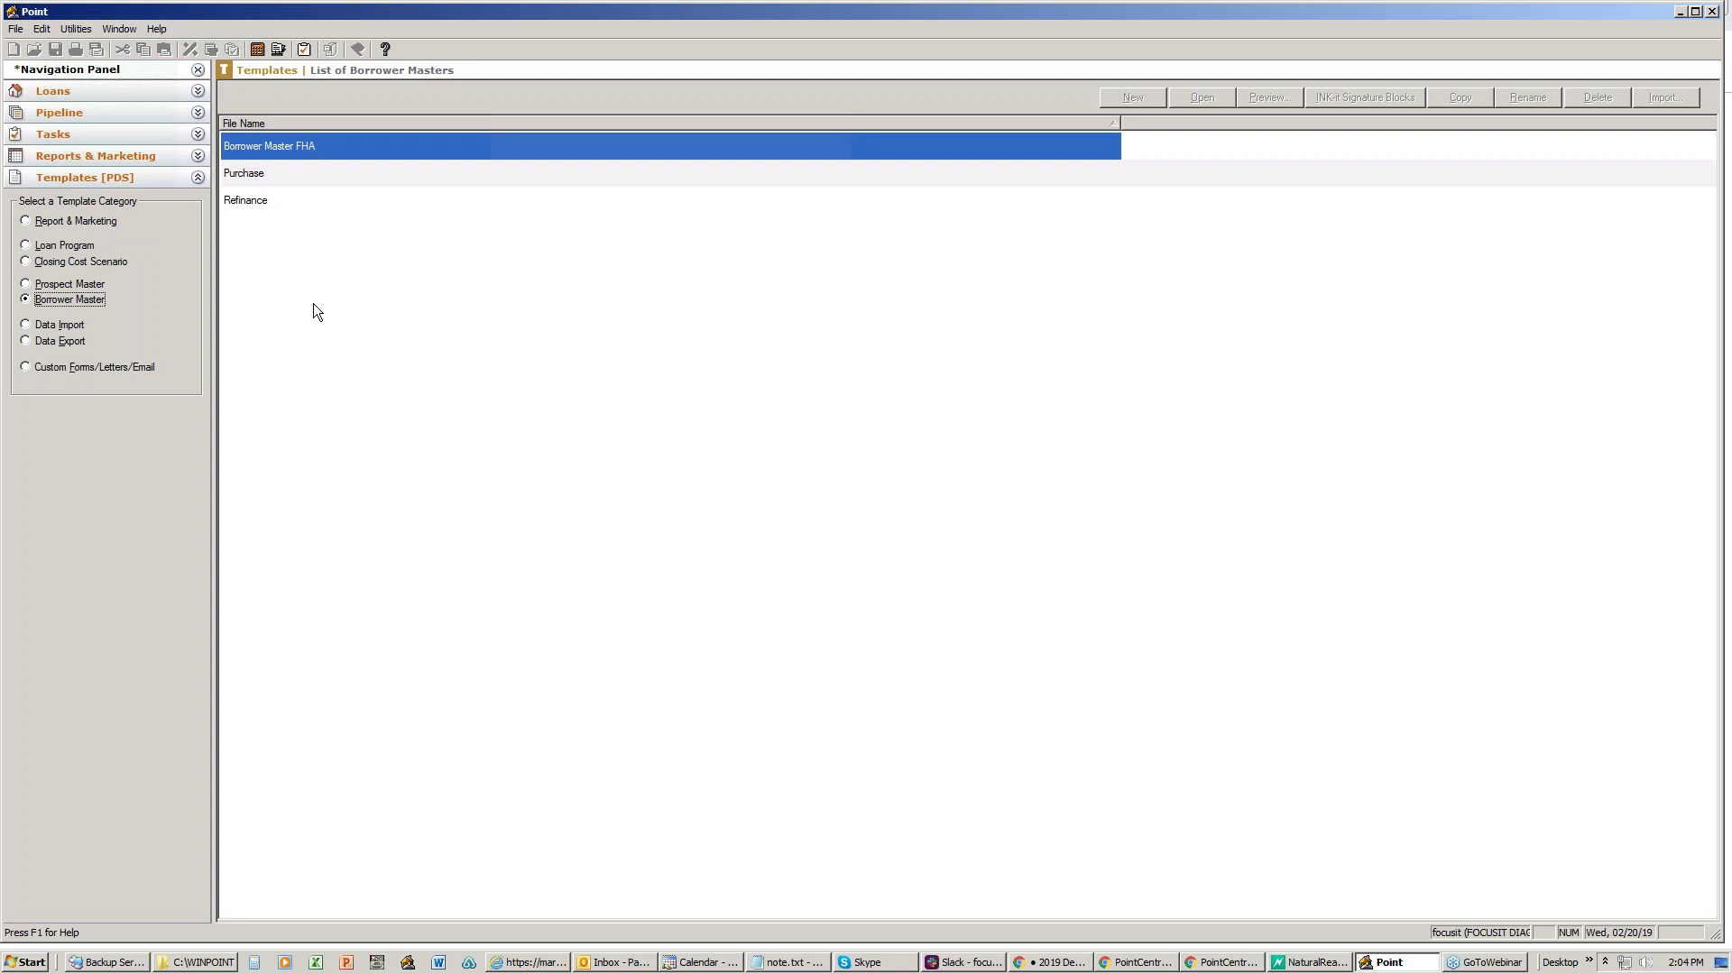
{"action": "left_click", "coordinate": [1680, 12]}
{"action": "mouse_move", "coordinate": [143, 336]}
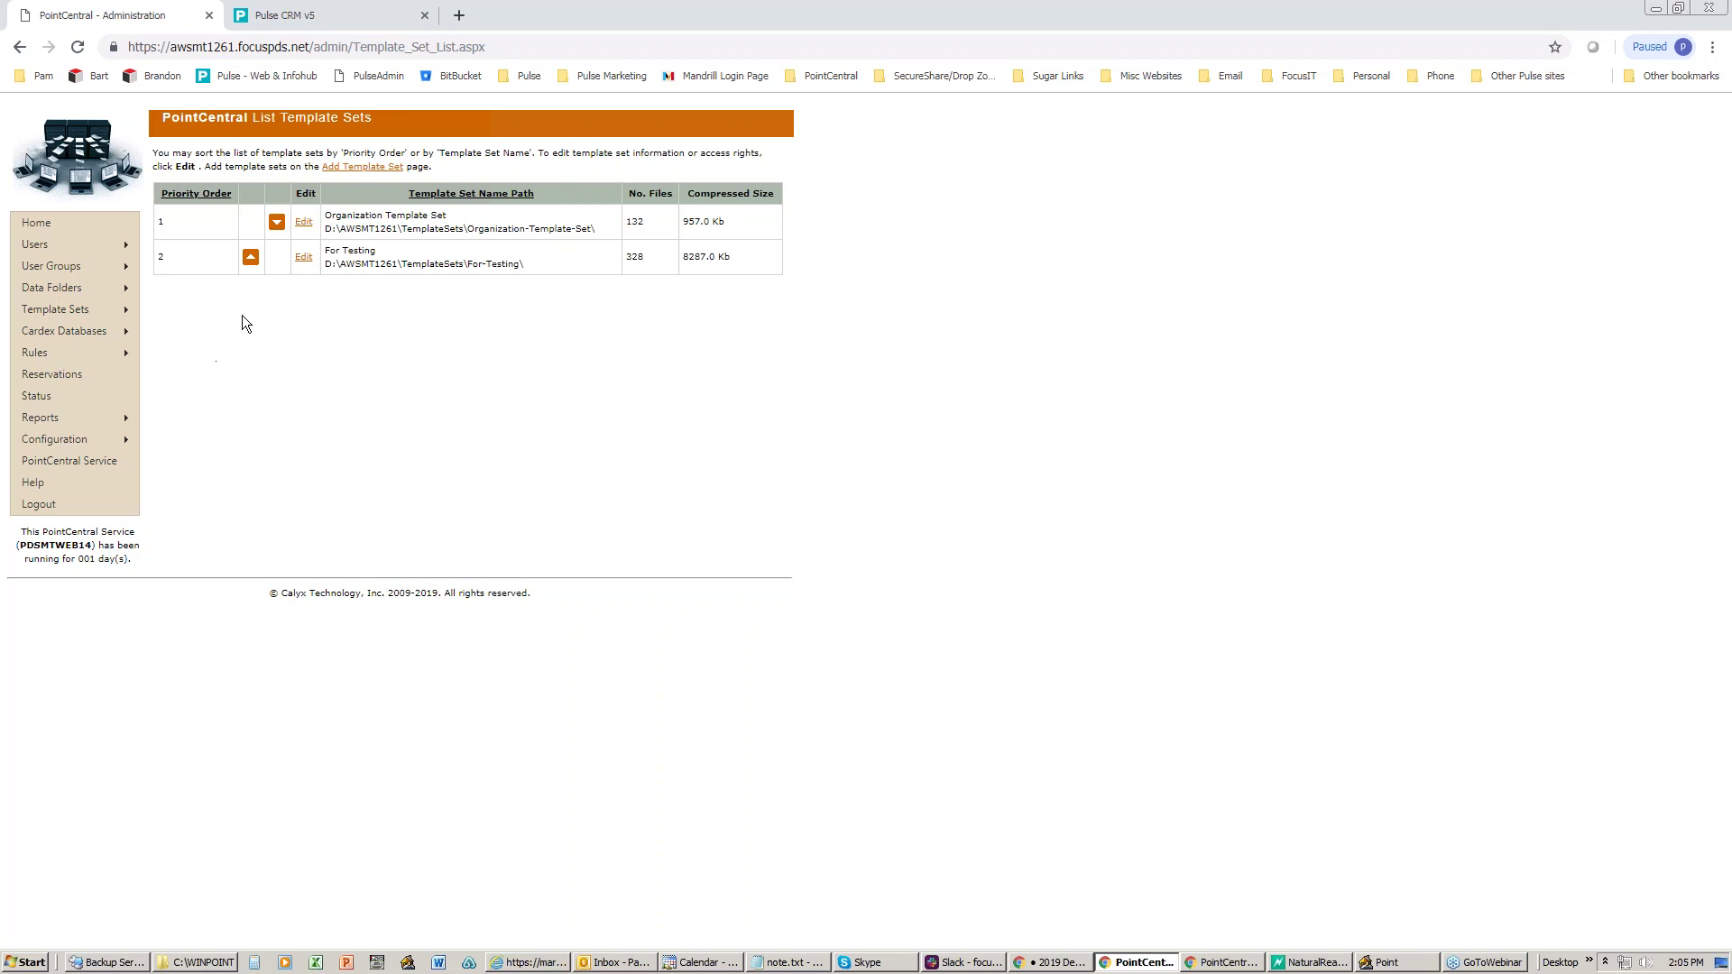
- Start adding a new template set and name it Demo
{"action": "mouse_move", "coordinate": [106, 307]}
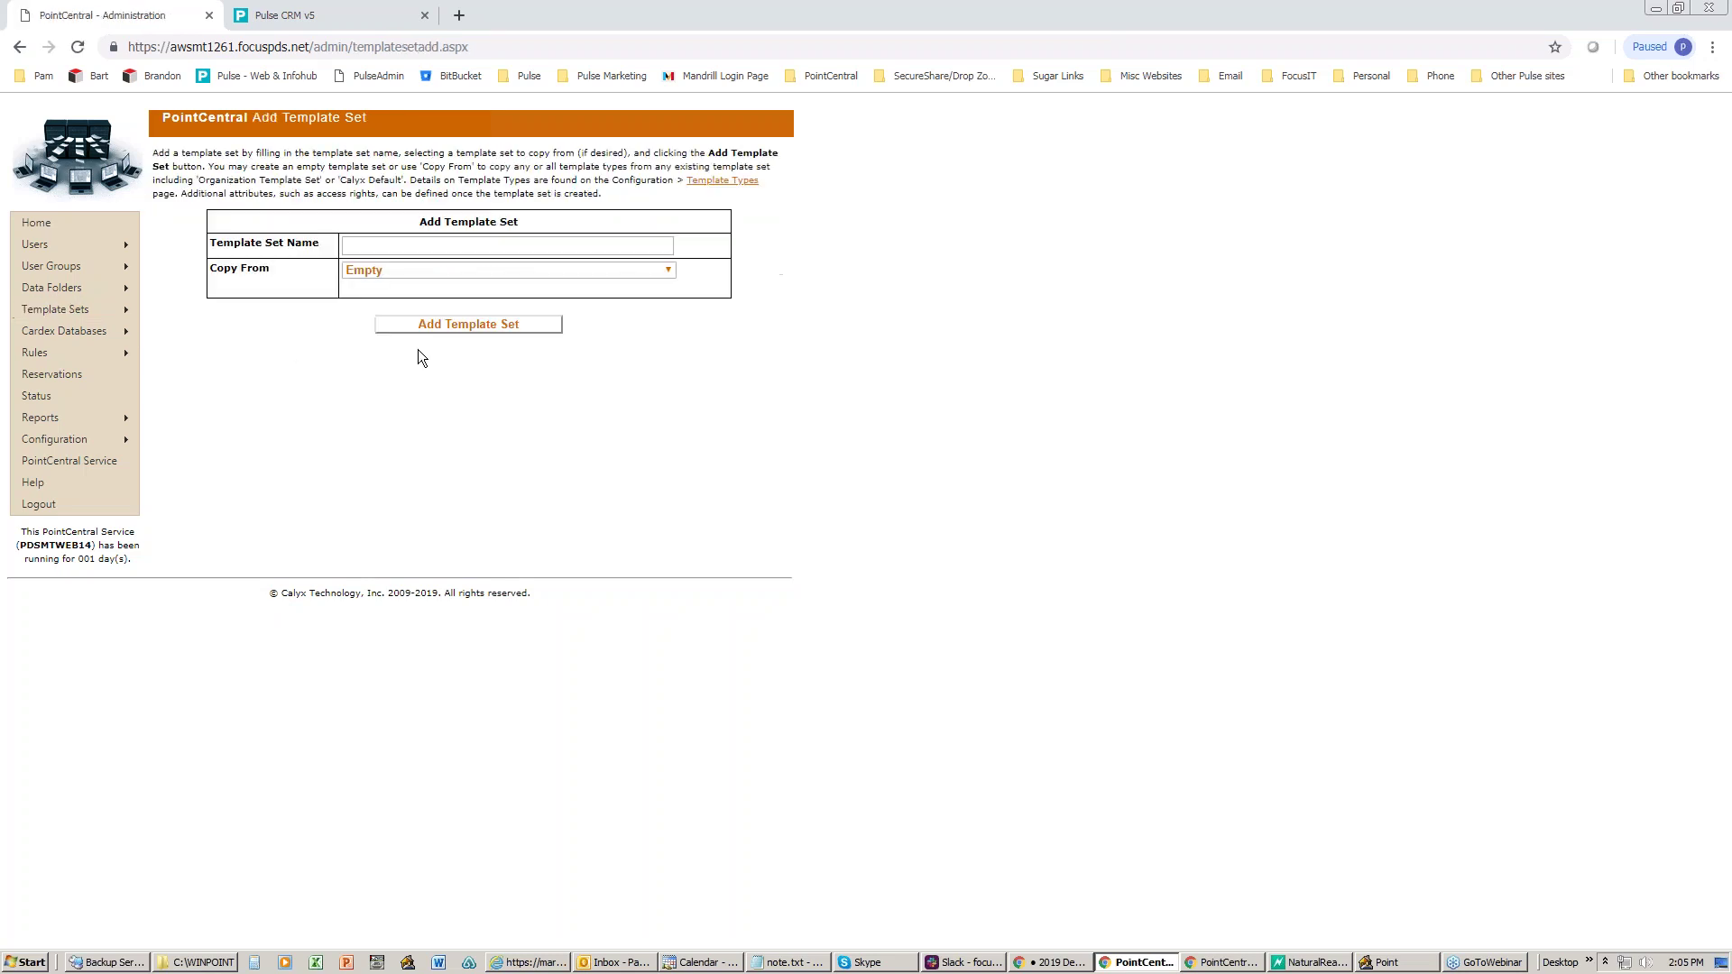
{"action": "left_click", "coordinate": [357, 250]}
{"action": "type", "text": "Demop"}
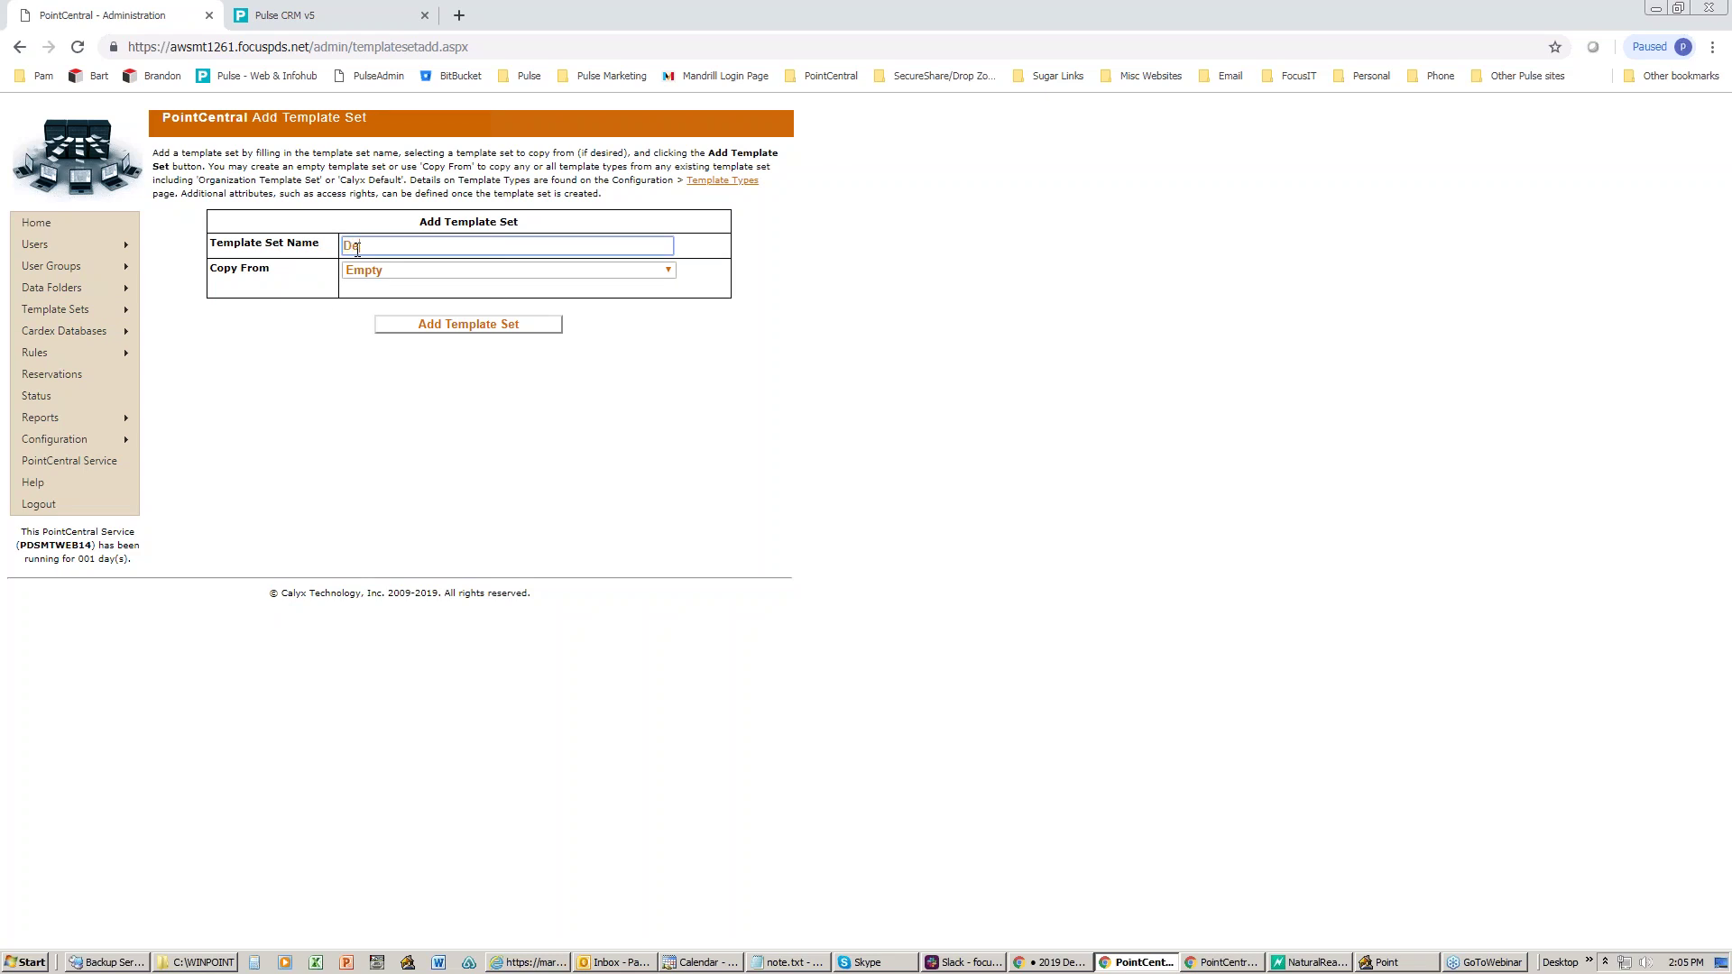
{"action": "key", "text": "BackSpace"}
{"action": "key", "text": "BackSpace"}
{"action": "type", "text": "o"}
- Copy it from Organization Template Set without Prospect Master Files, create it, and return to Point
{"action": "left_click", "coordinate": [408, 269]}
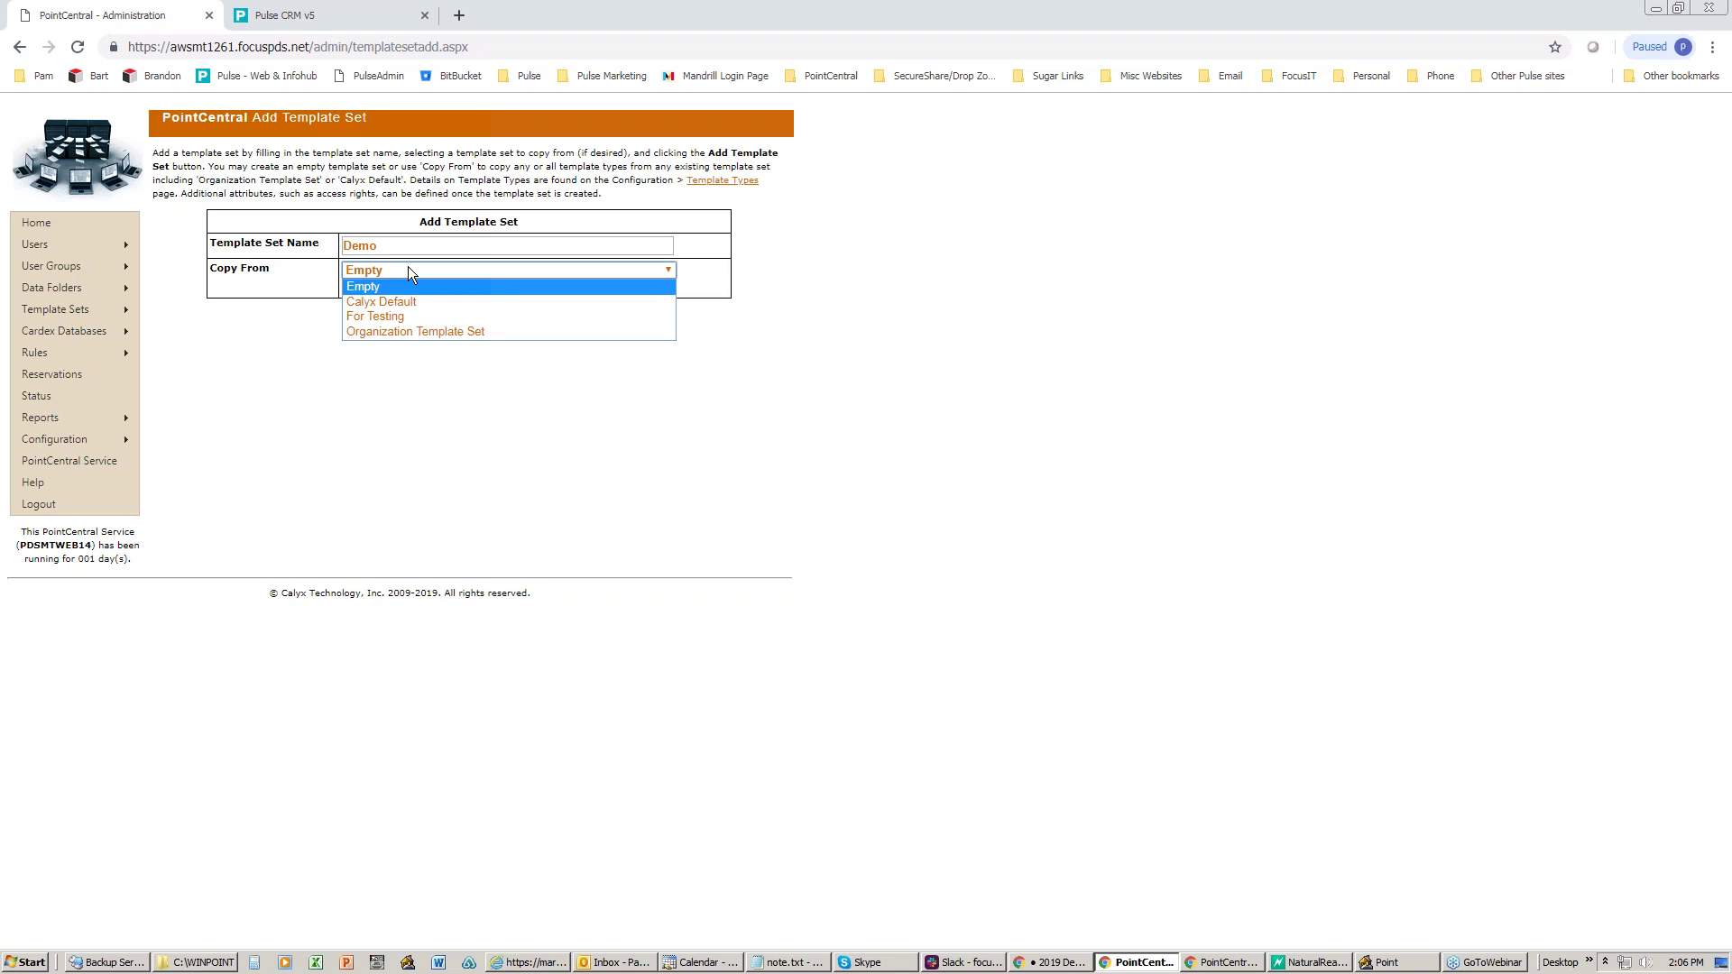
{"action": "left_click", "coordinate": [398, 332]}
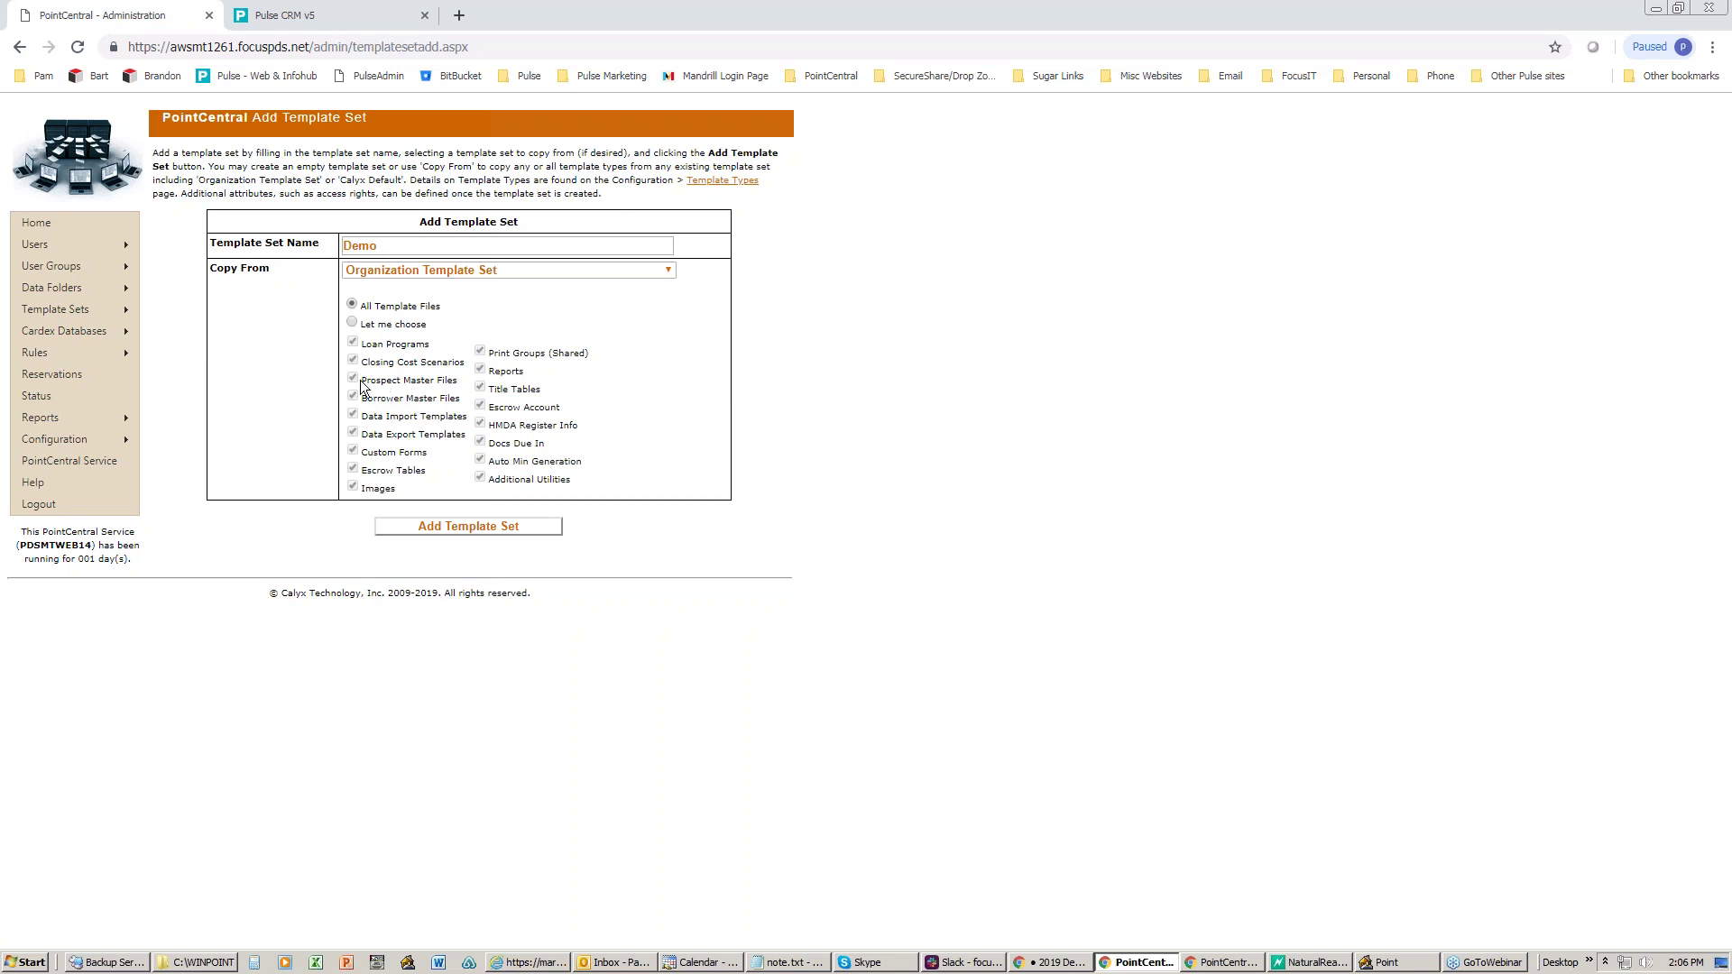
{"action": "left_click", "coordinate": [352, 323]}
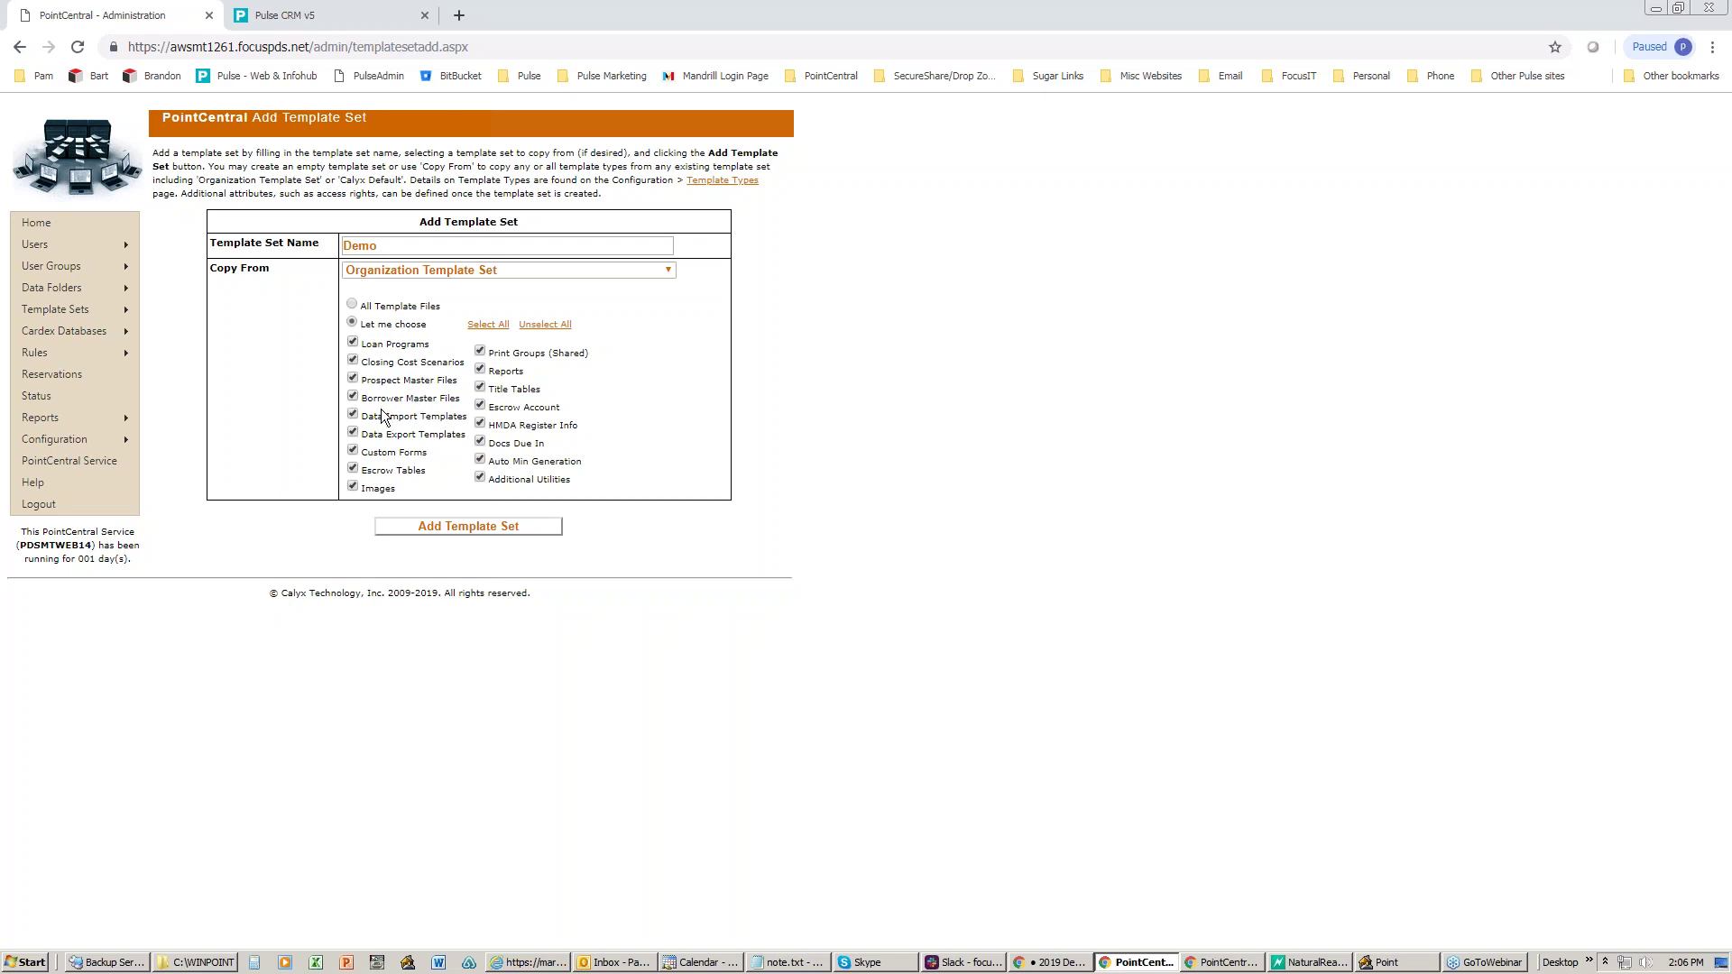
{"action": "left_click", "coordinate": [353, 378]}
{"action": "left_click", "coordinate": [446, 525]}
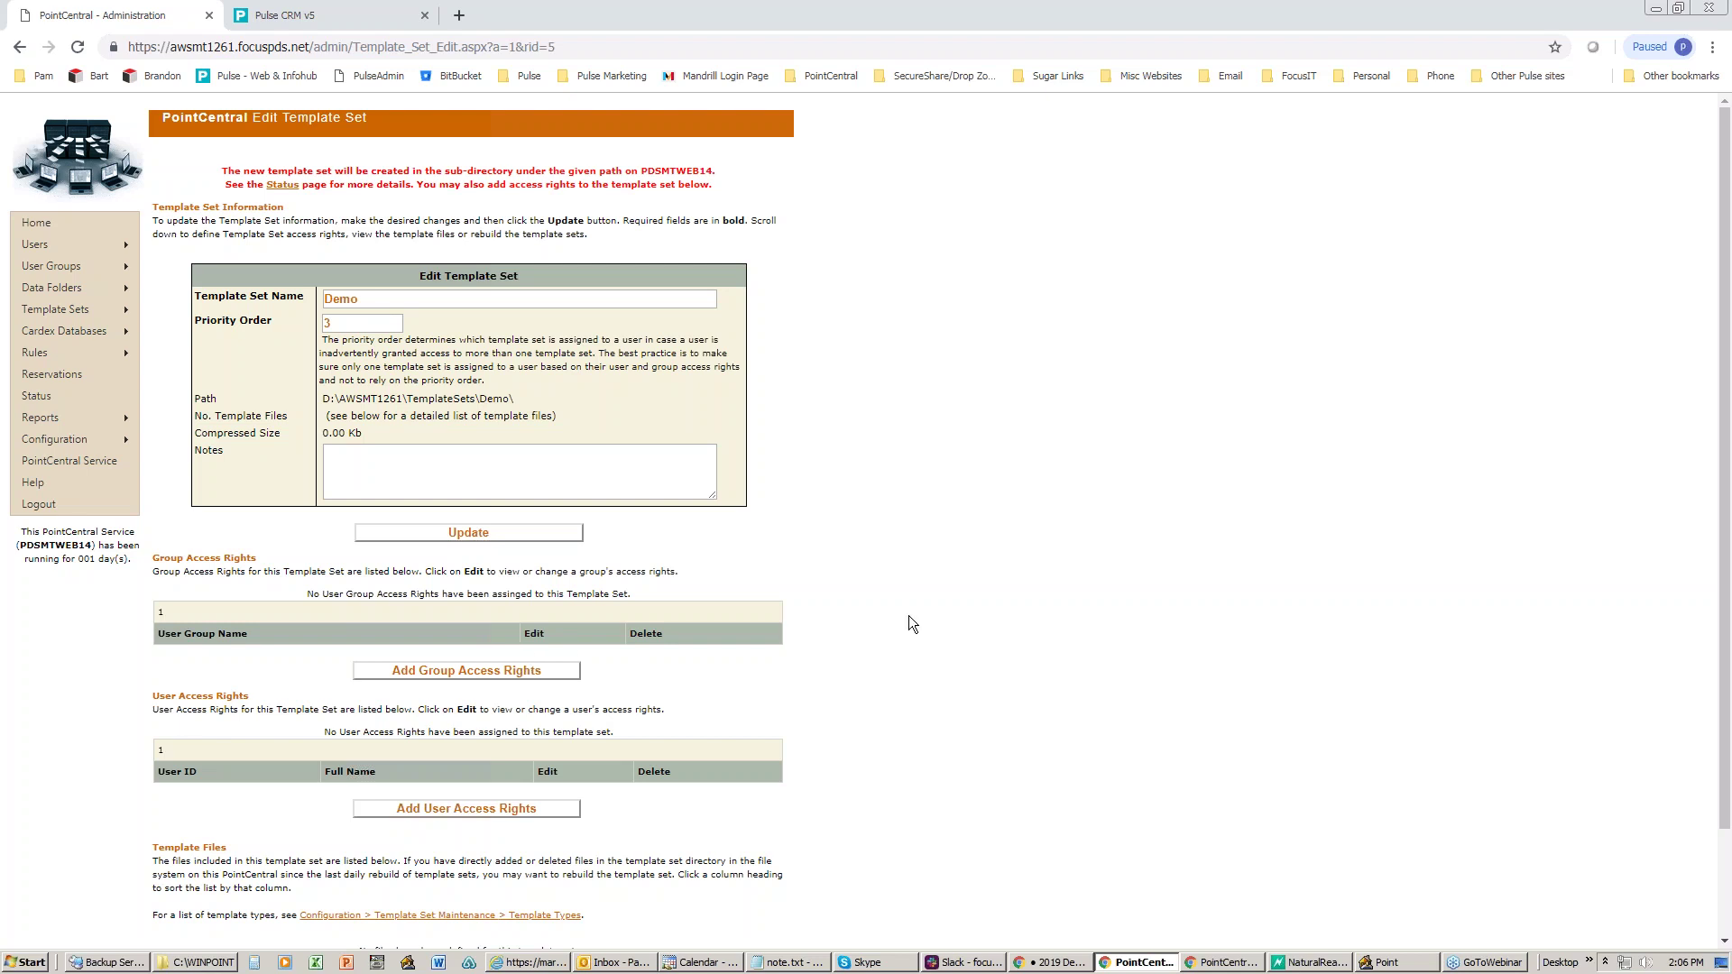
{"action": "left_click", "coordinate": [1390, 958]}
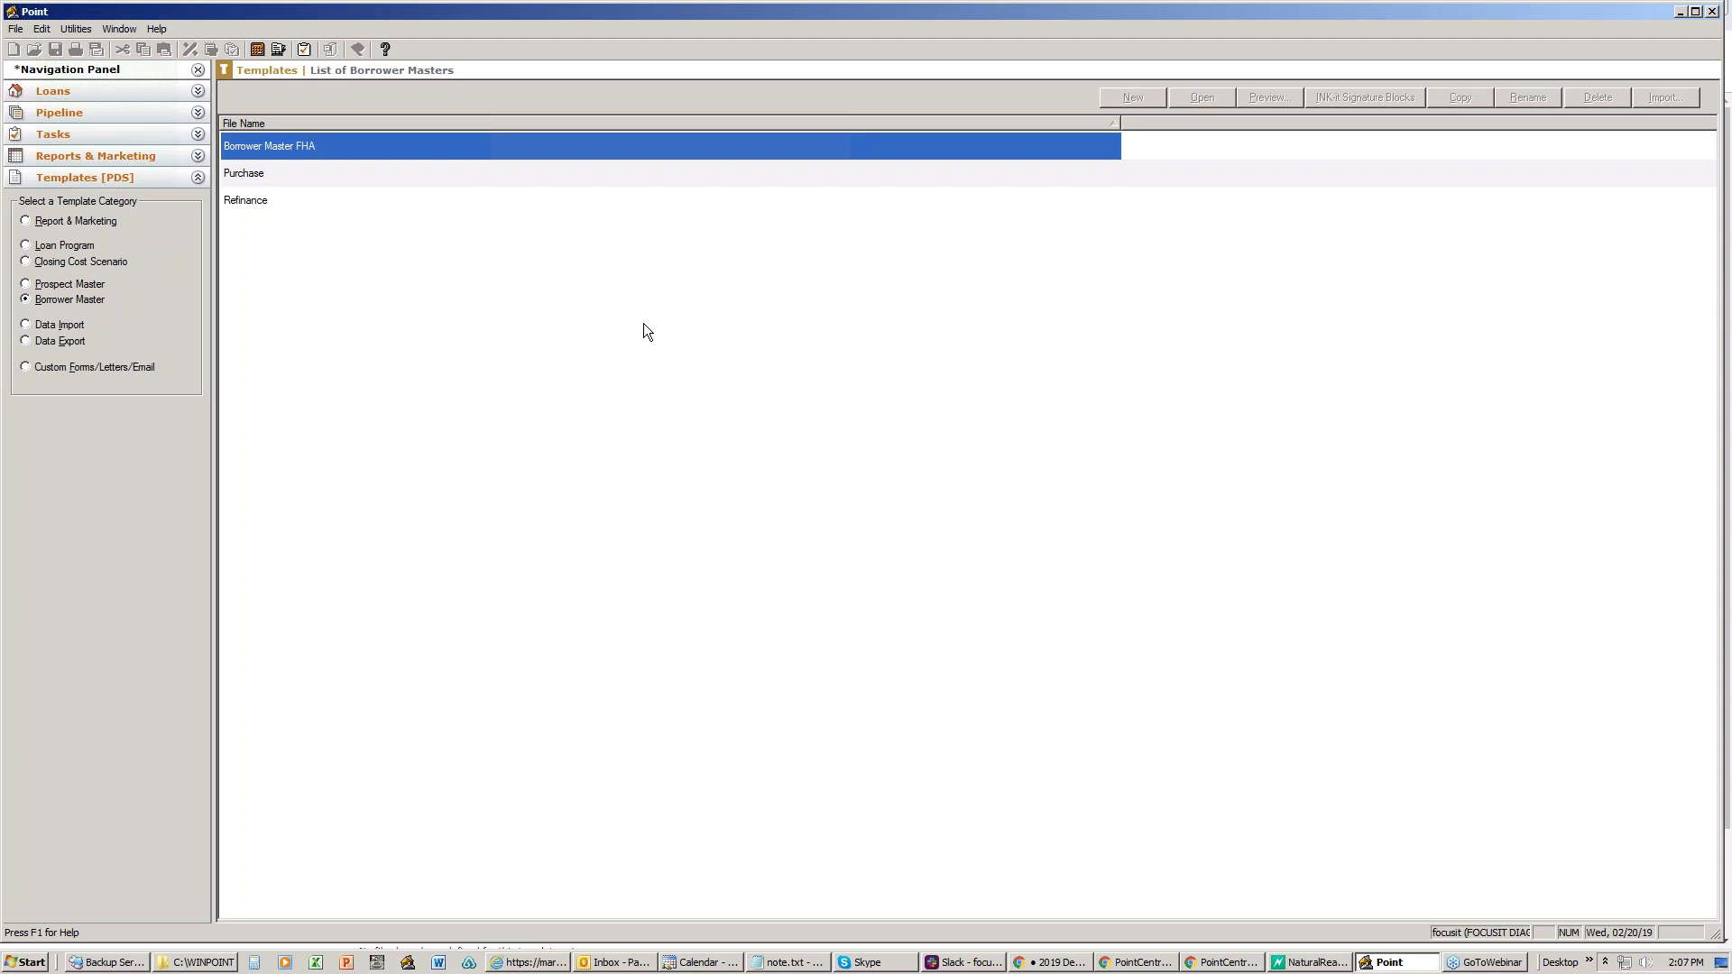
- Open the C:\PNTTEMPL folder in a maximized Explorer window, then minimize it to reveal Point
{"action": "left_click", "coordinate": [197, 961]}
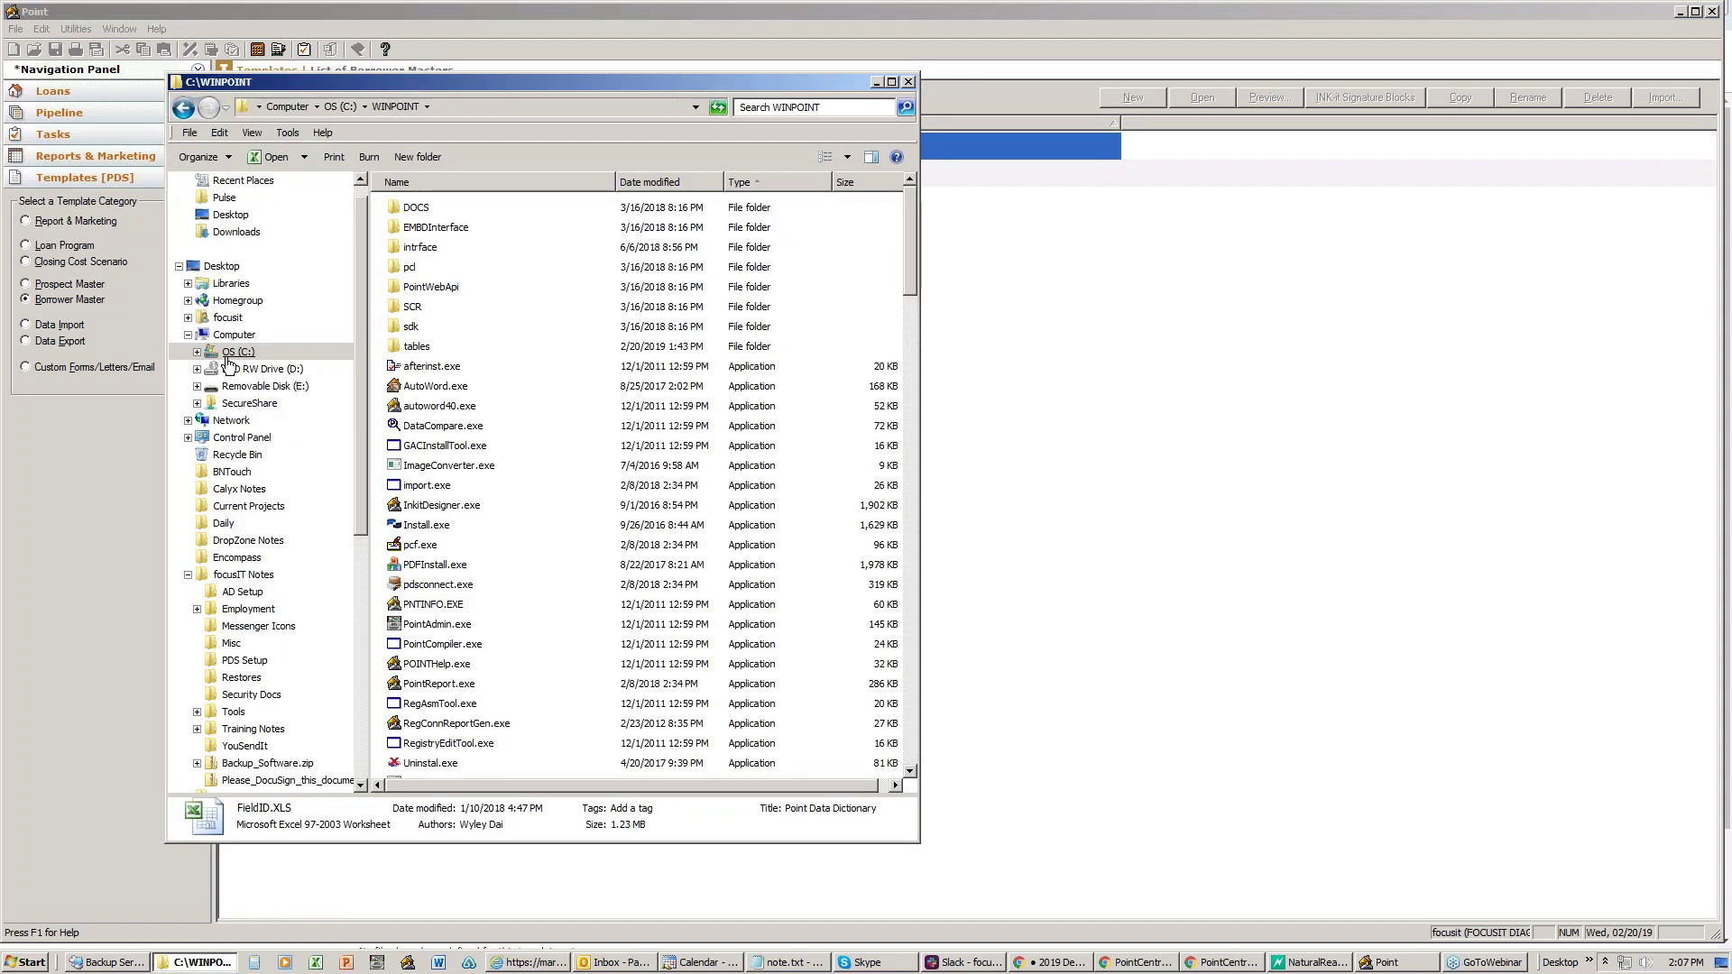
{"action": "left_click", "coordinate": [233, 354]}
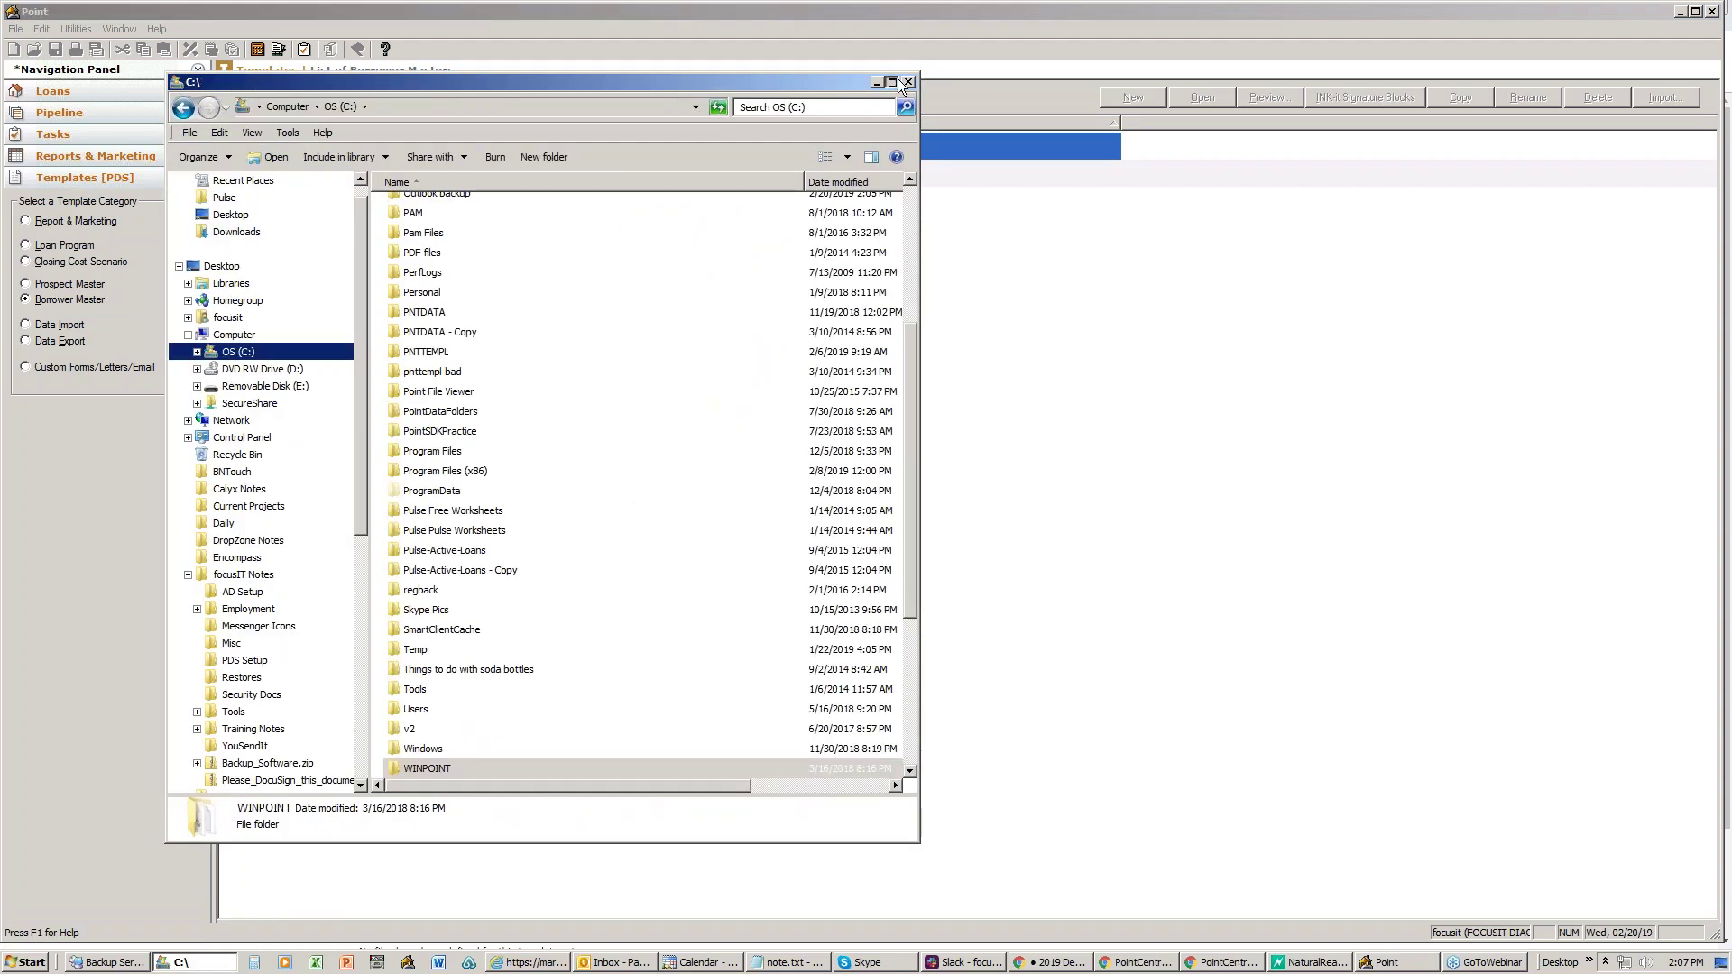
{"action": "left_click", "coordinate": [892, 83]}
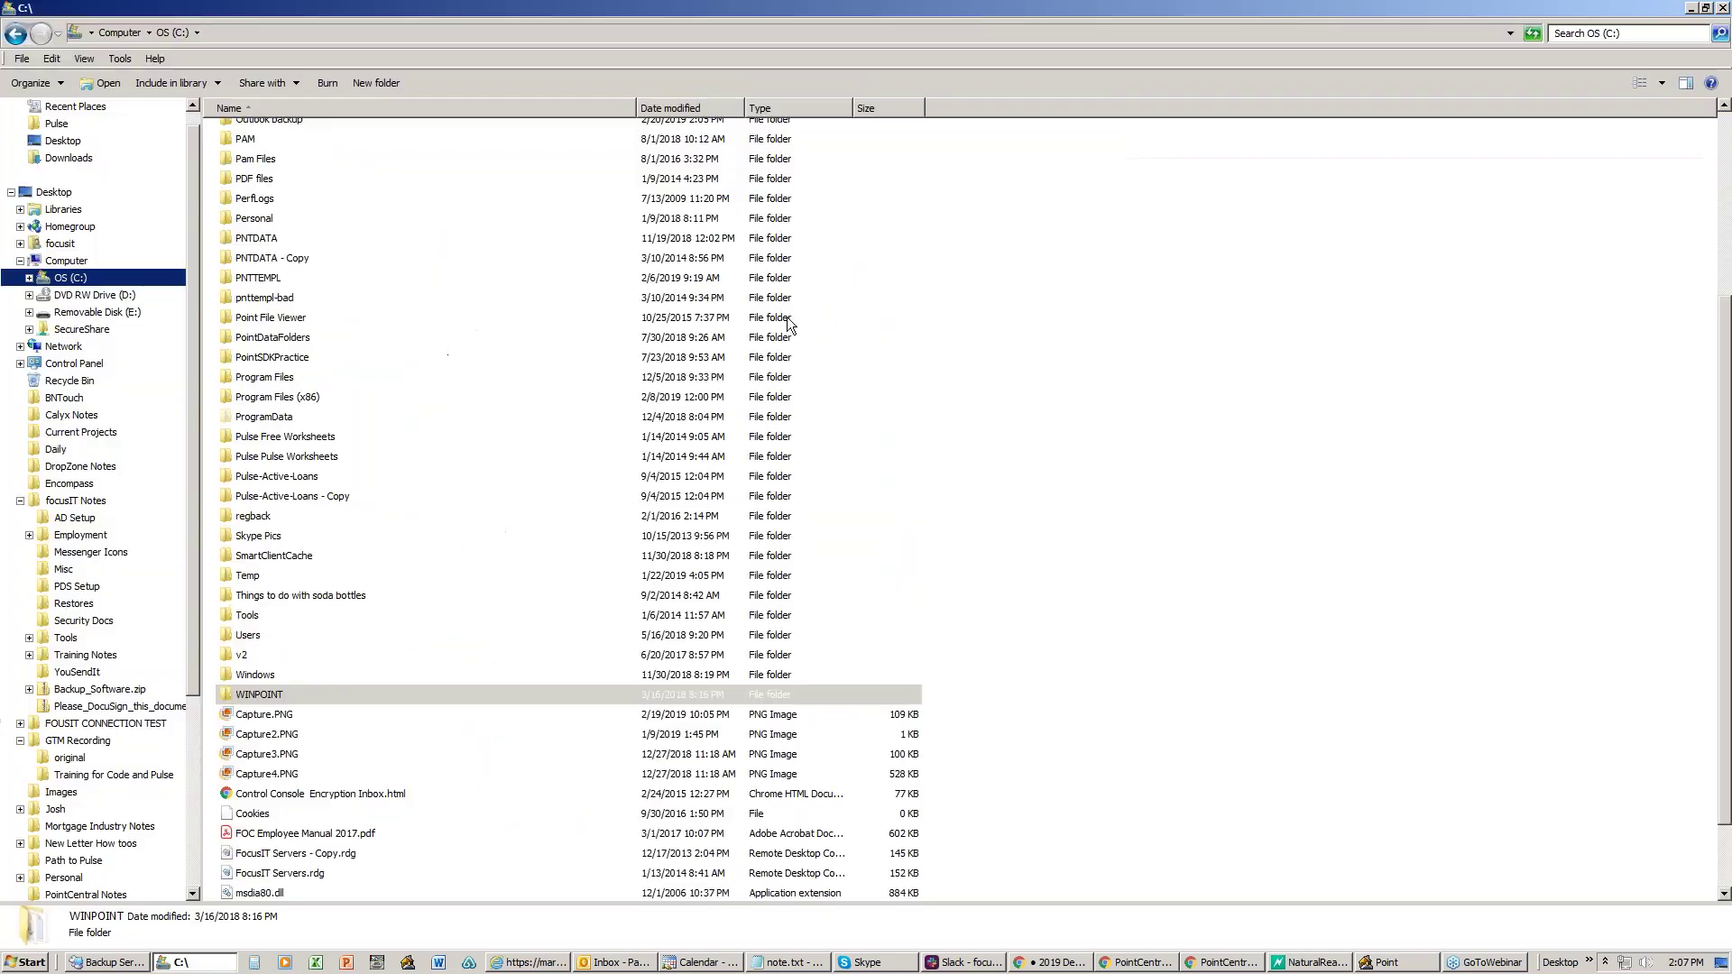
{"action": "left_click", "coordinate": [266, 240]}
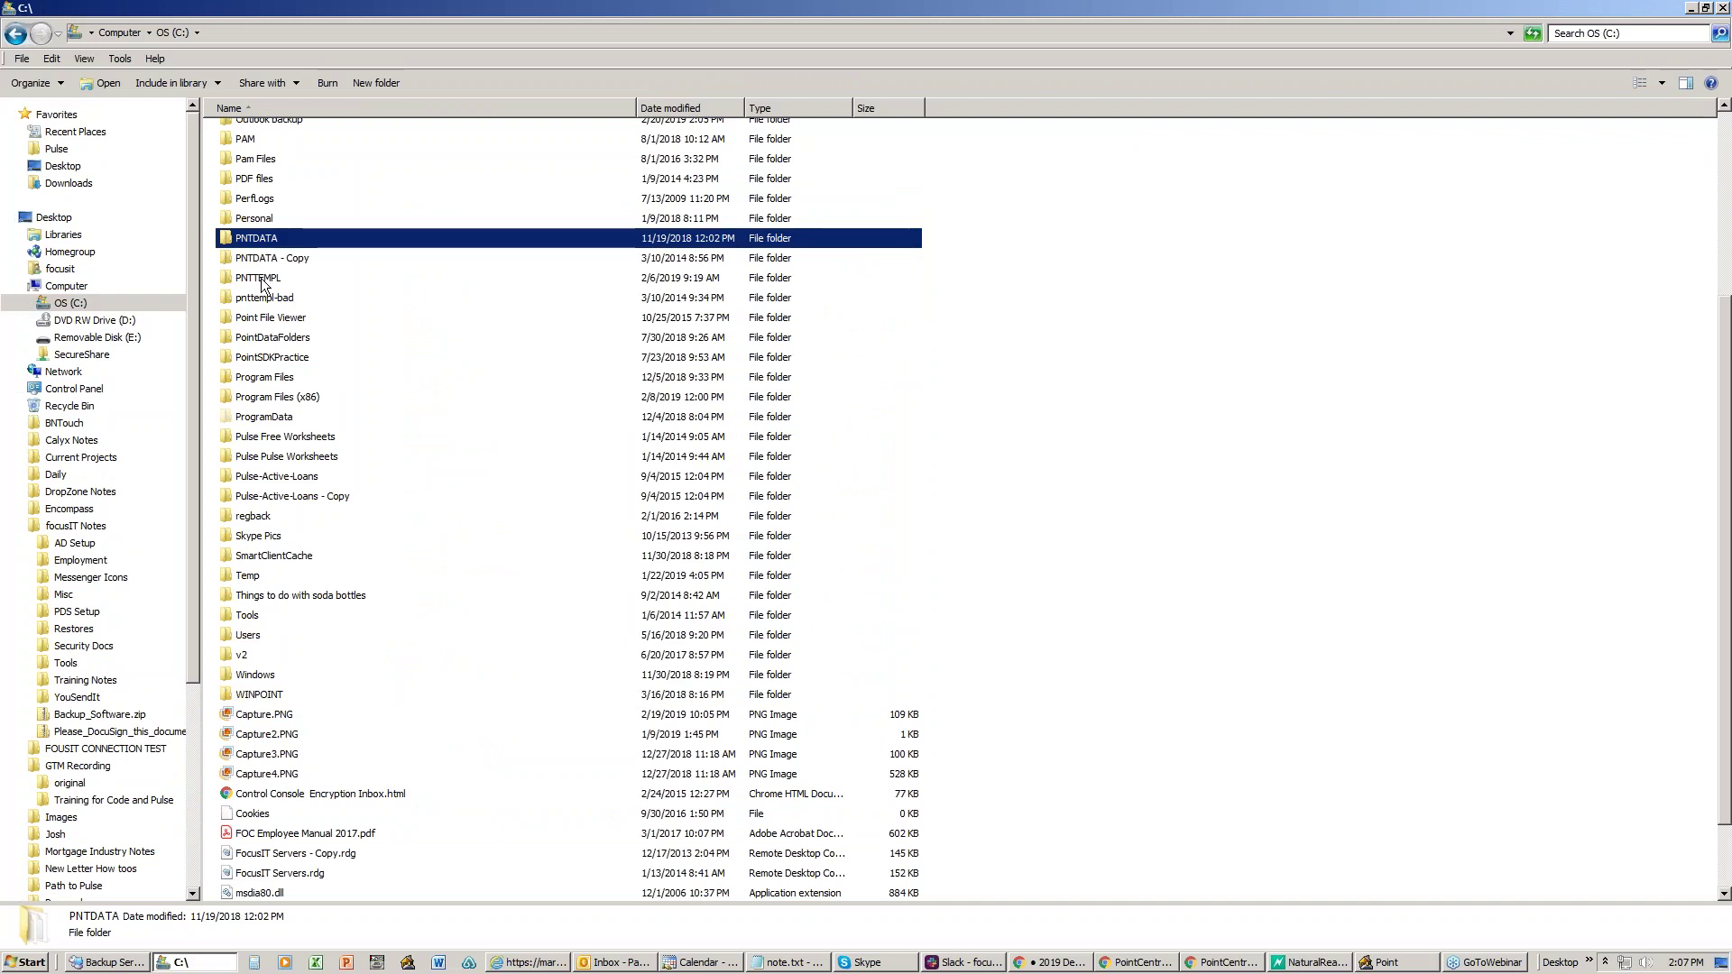
{"action": "left_click", "coordinate": [262, 280]}
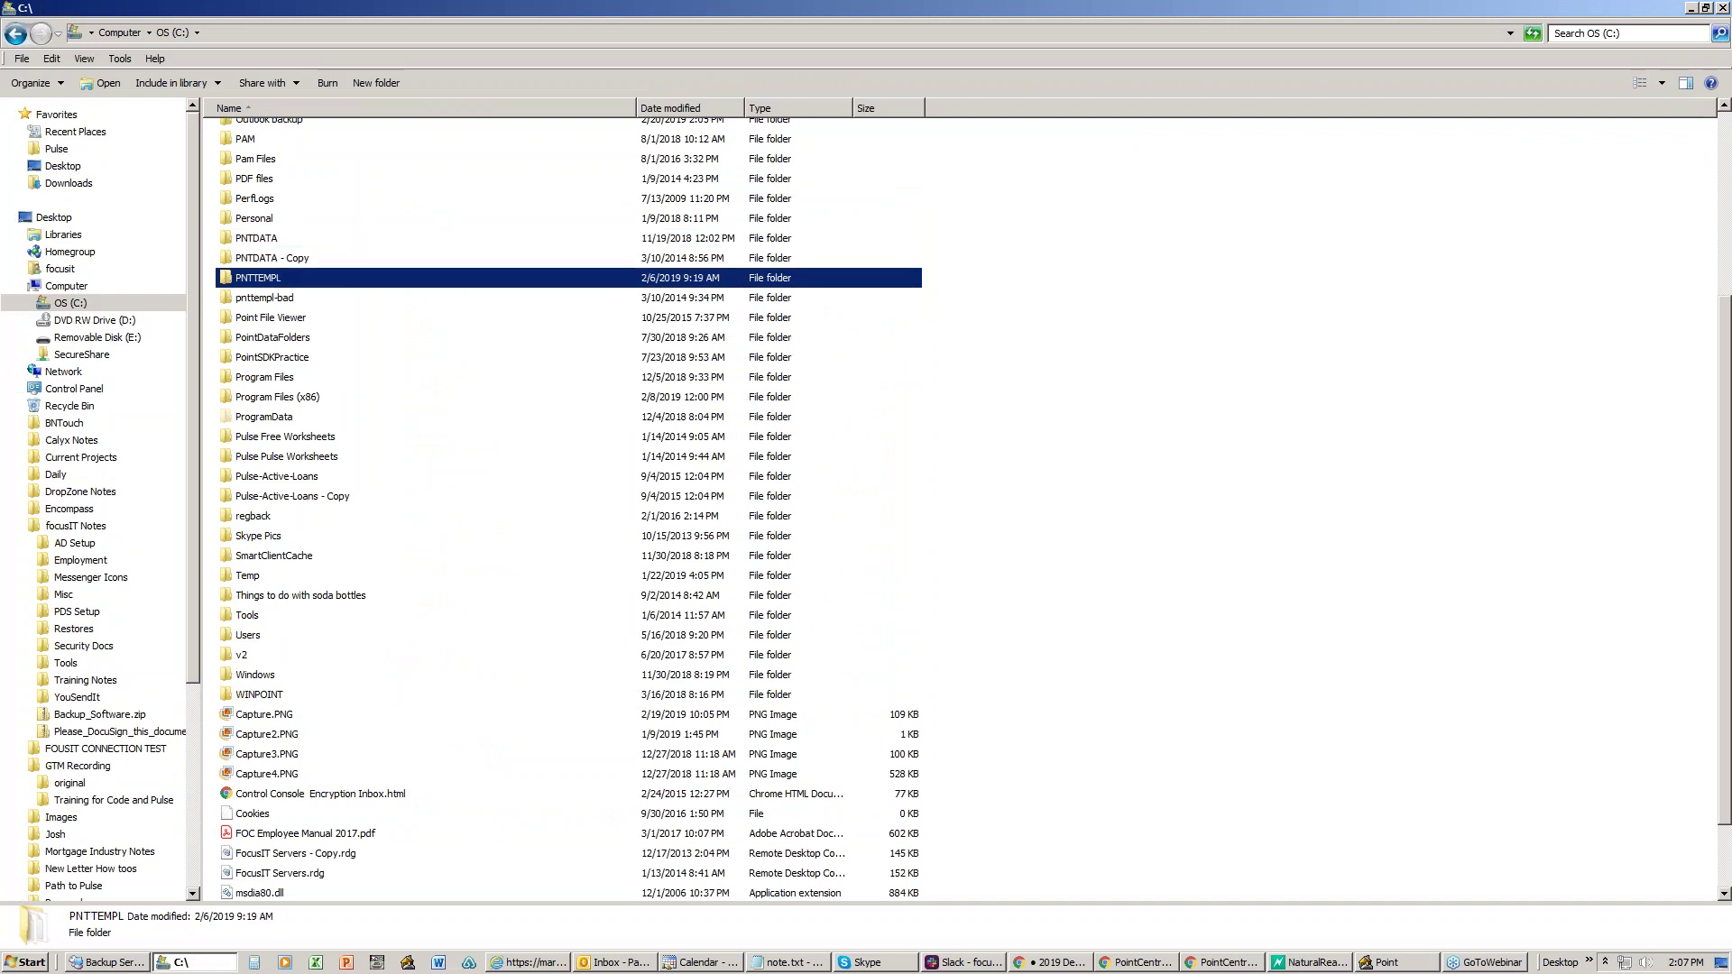
{"action": "double_click", "coordinate": [259, 281]}
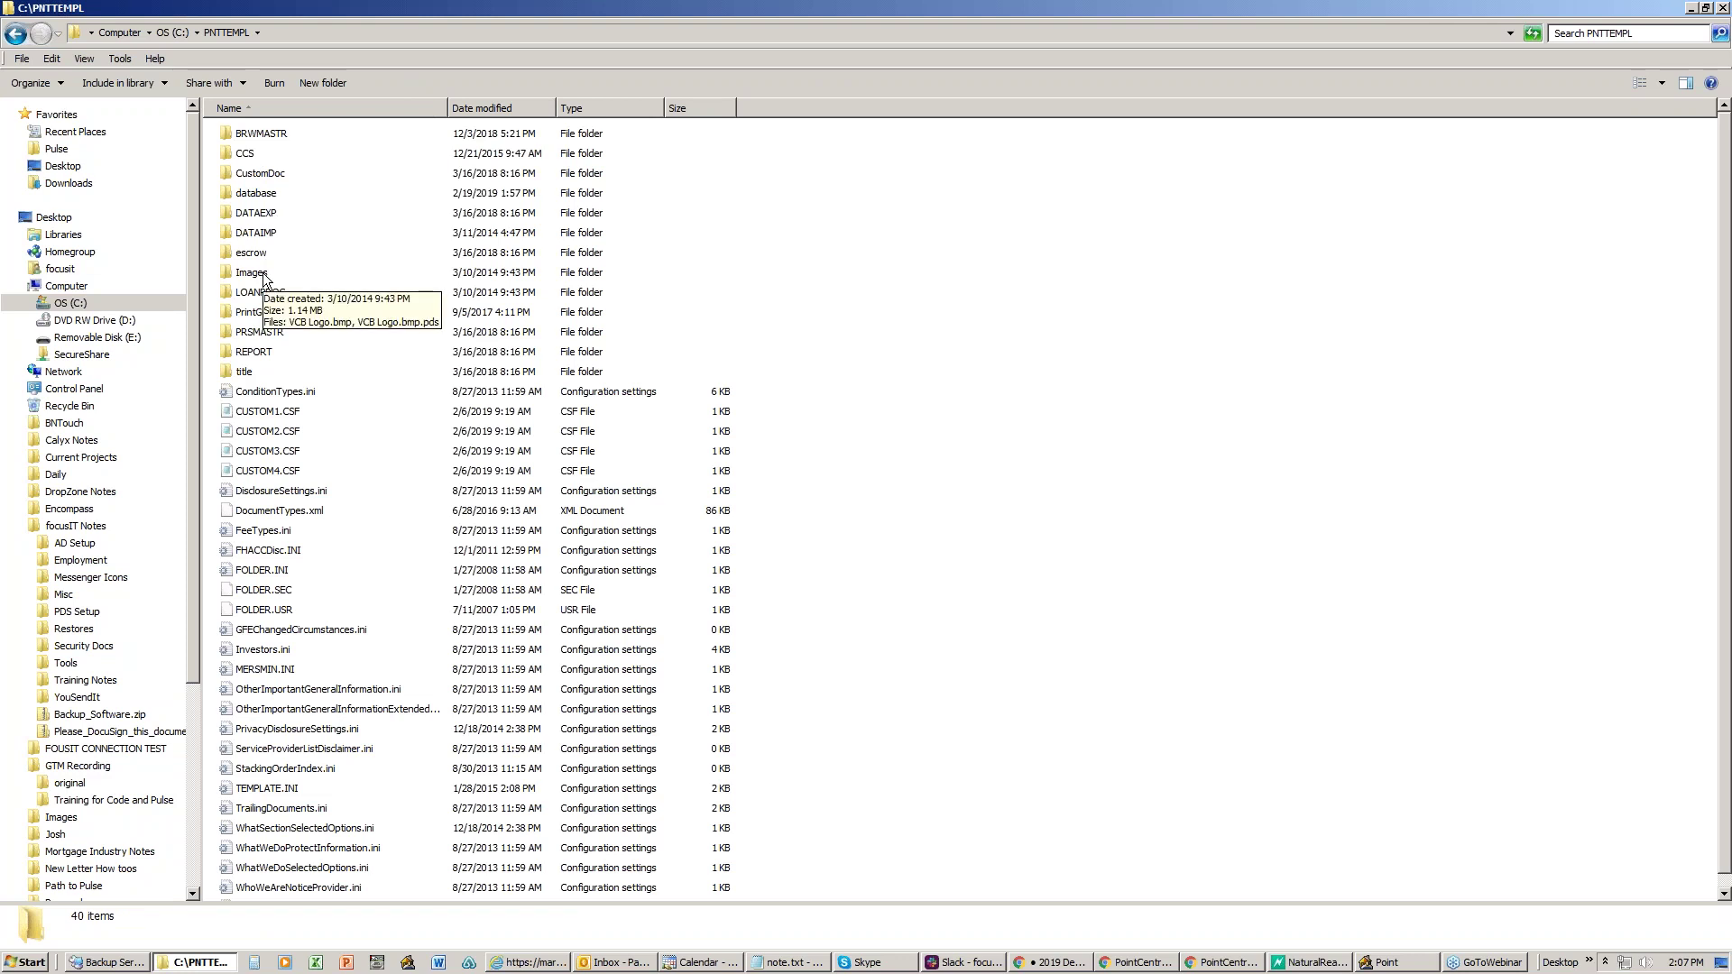
{"action": "left_click", "coordinate": [1691, 9]}
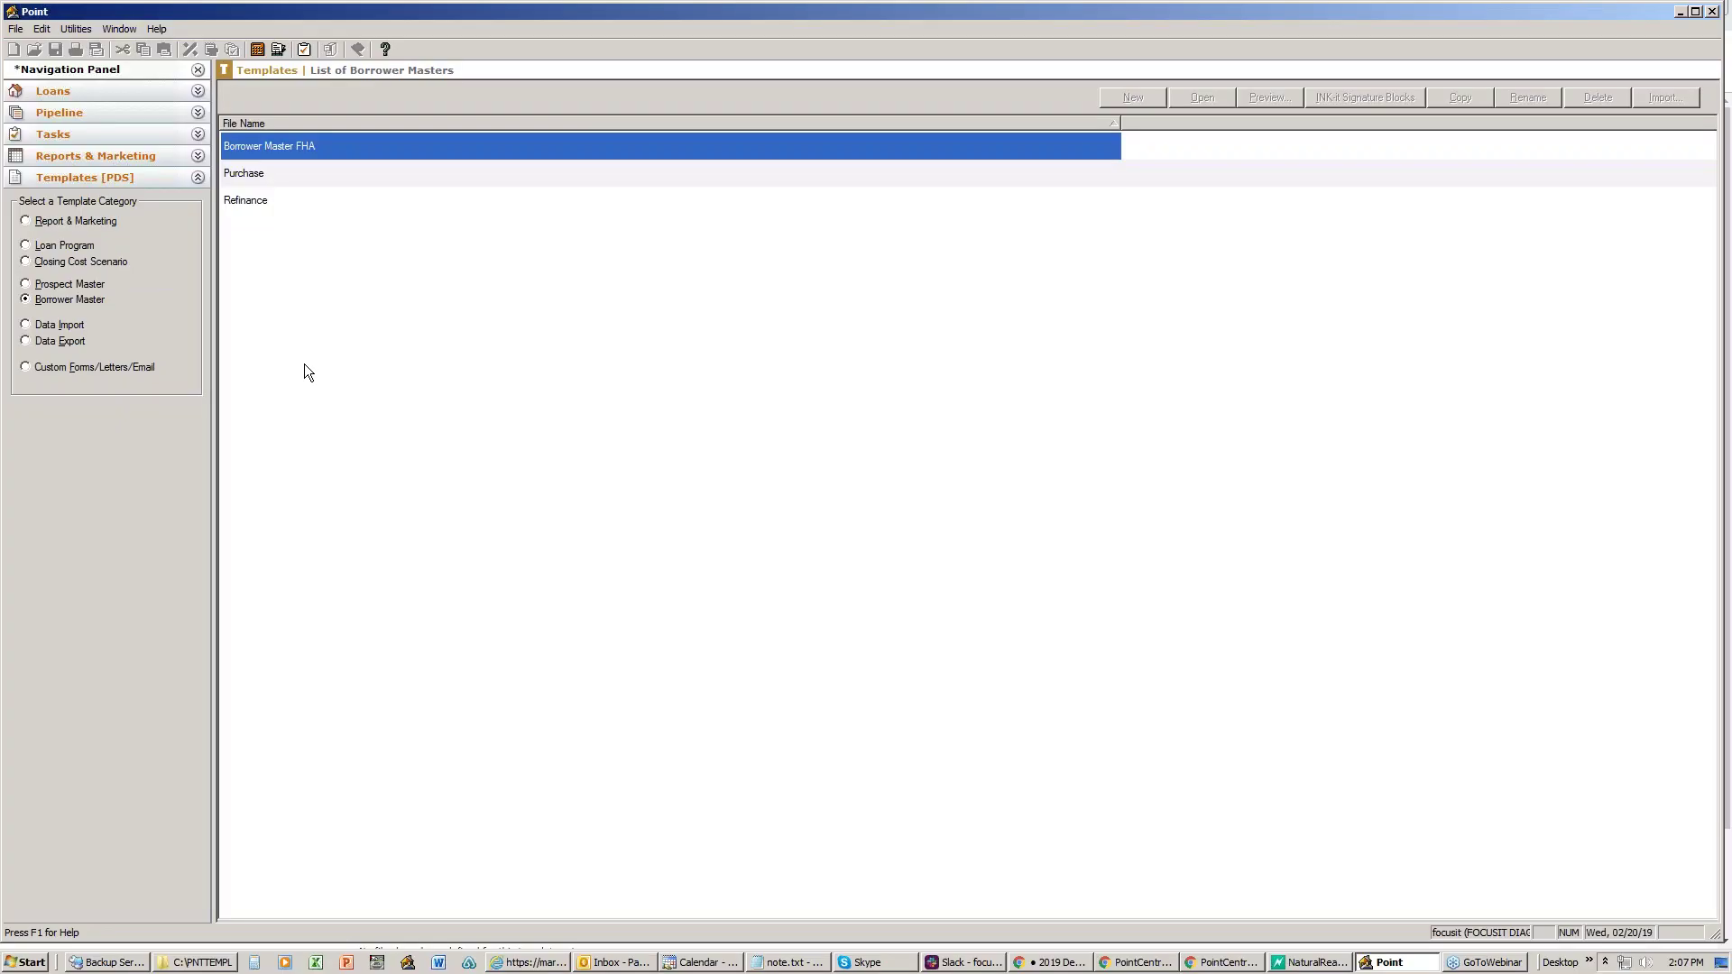
- Go to List Template Sets and open the Demo template set's edit page
{"action": "left_click", "coordinate": [1681, 12]}
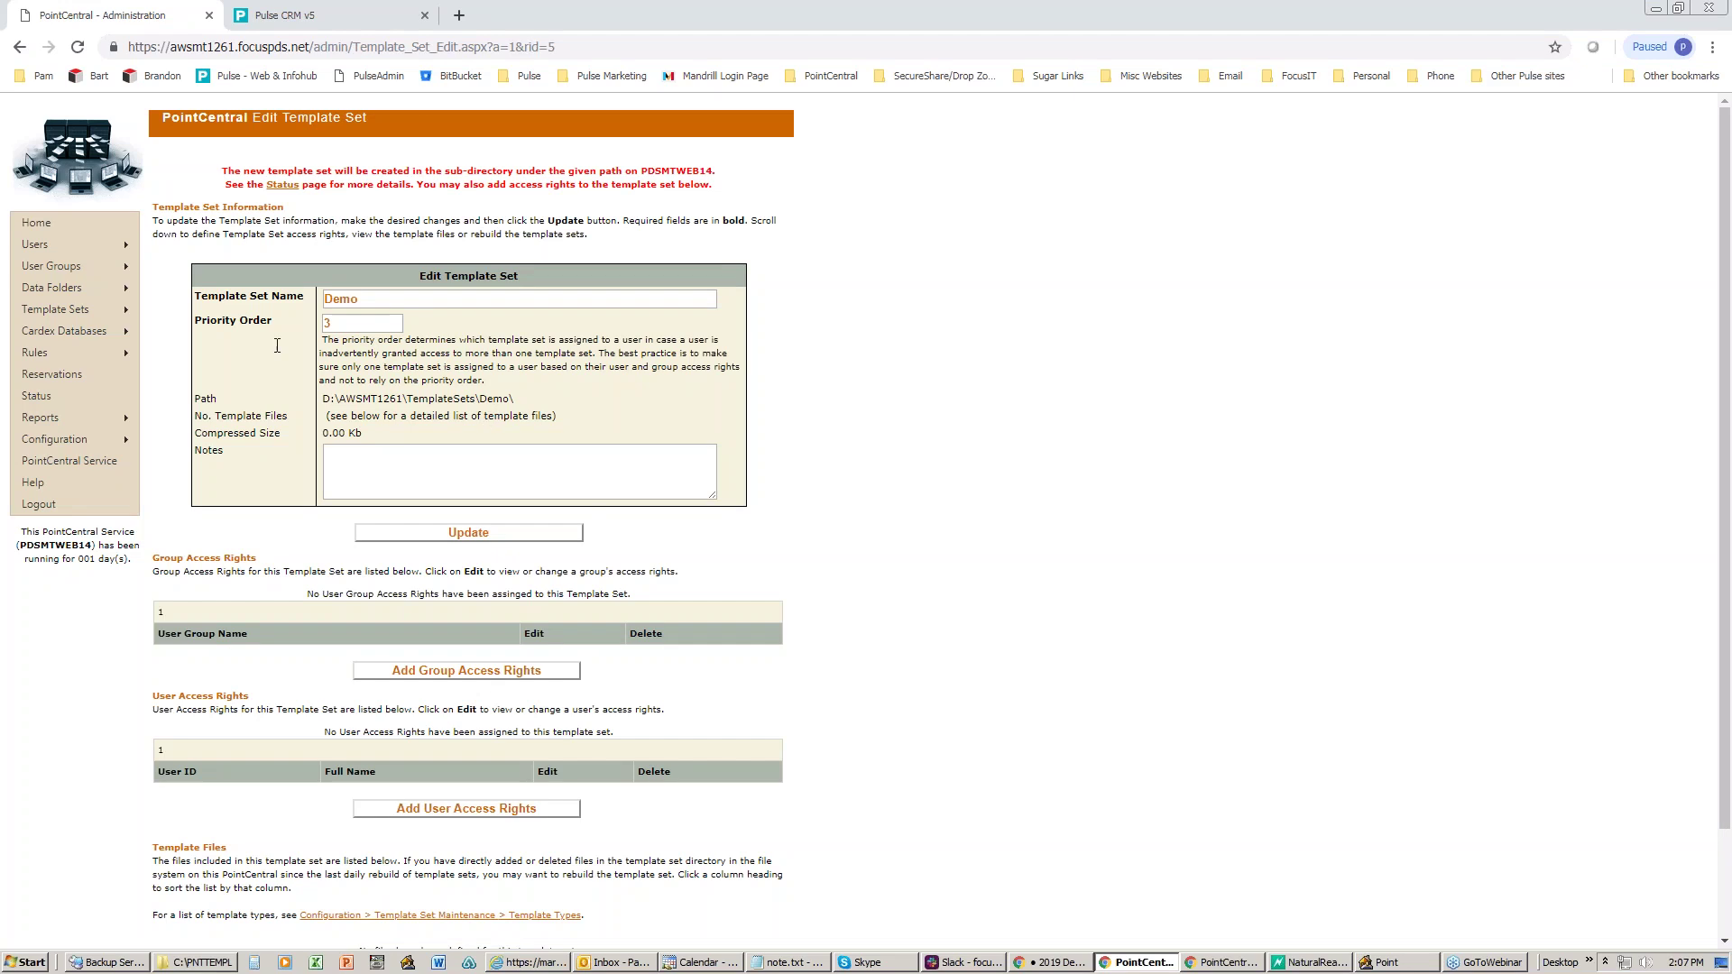
{"action": "mouse_move", "coordinate": [74, 312]}
{"action": "left_click", "coordinate": [202, 332]}
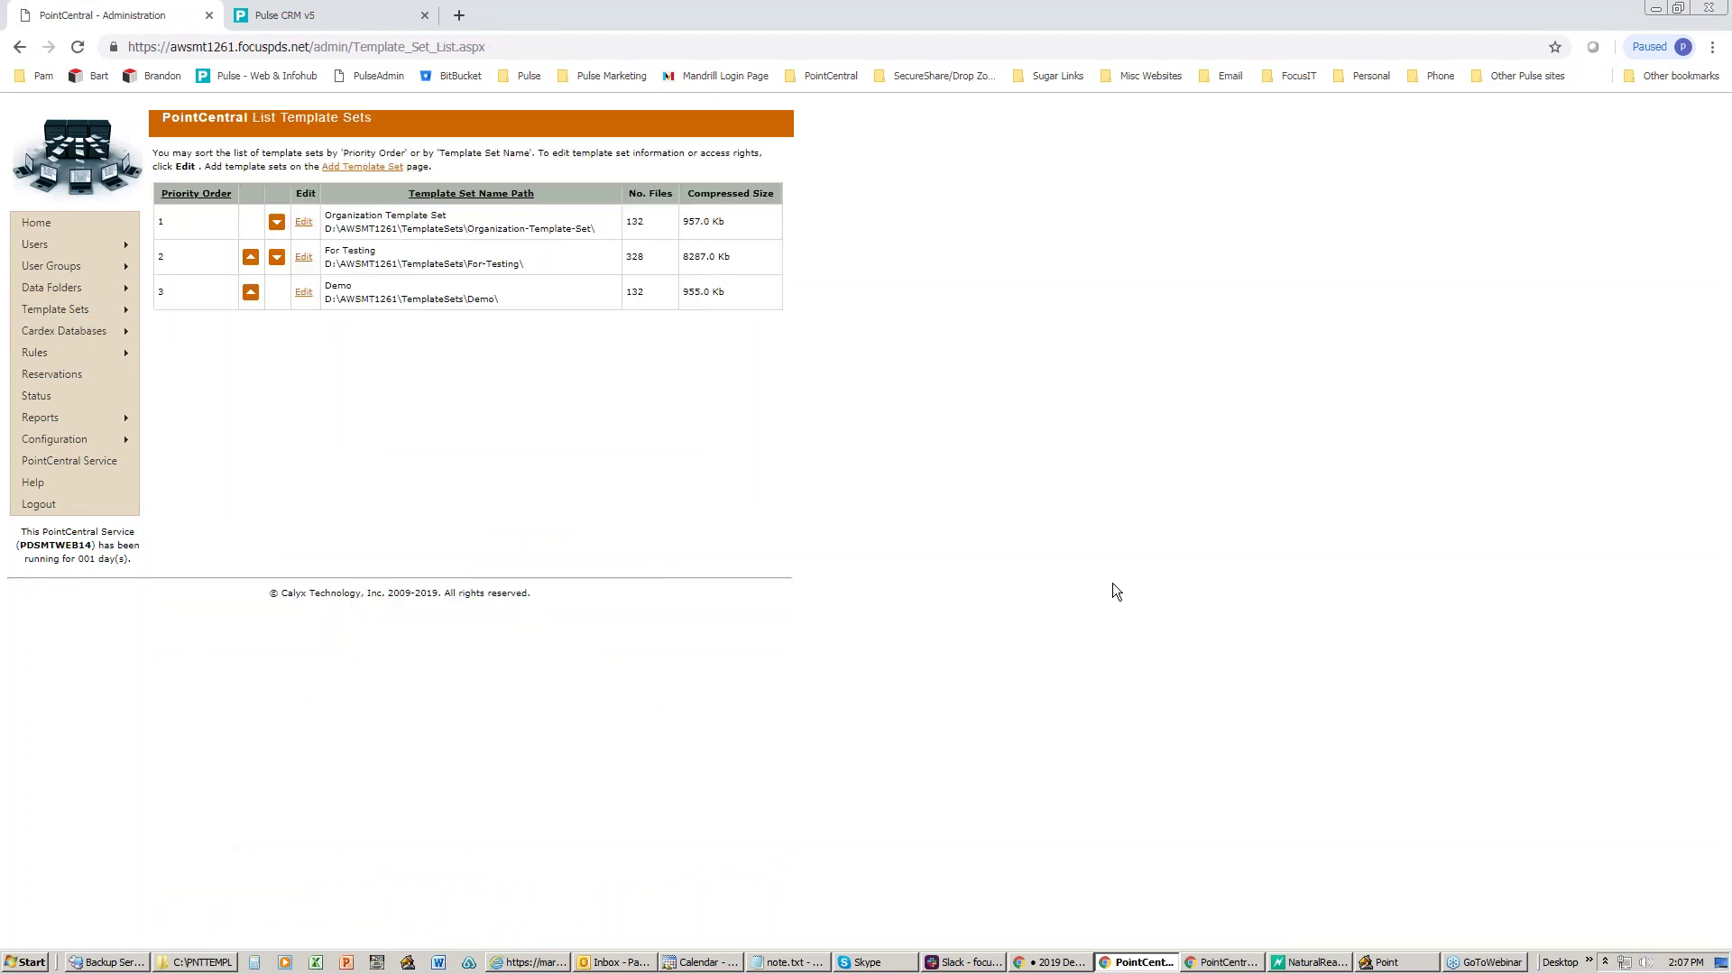
{"action": "left_click", "coordinate": [1388, 963]}
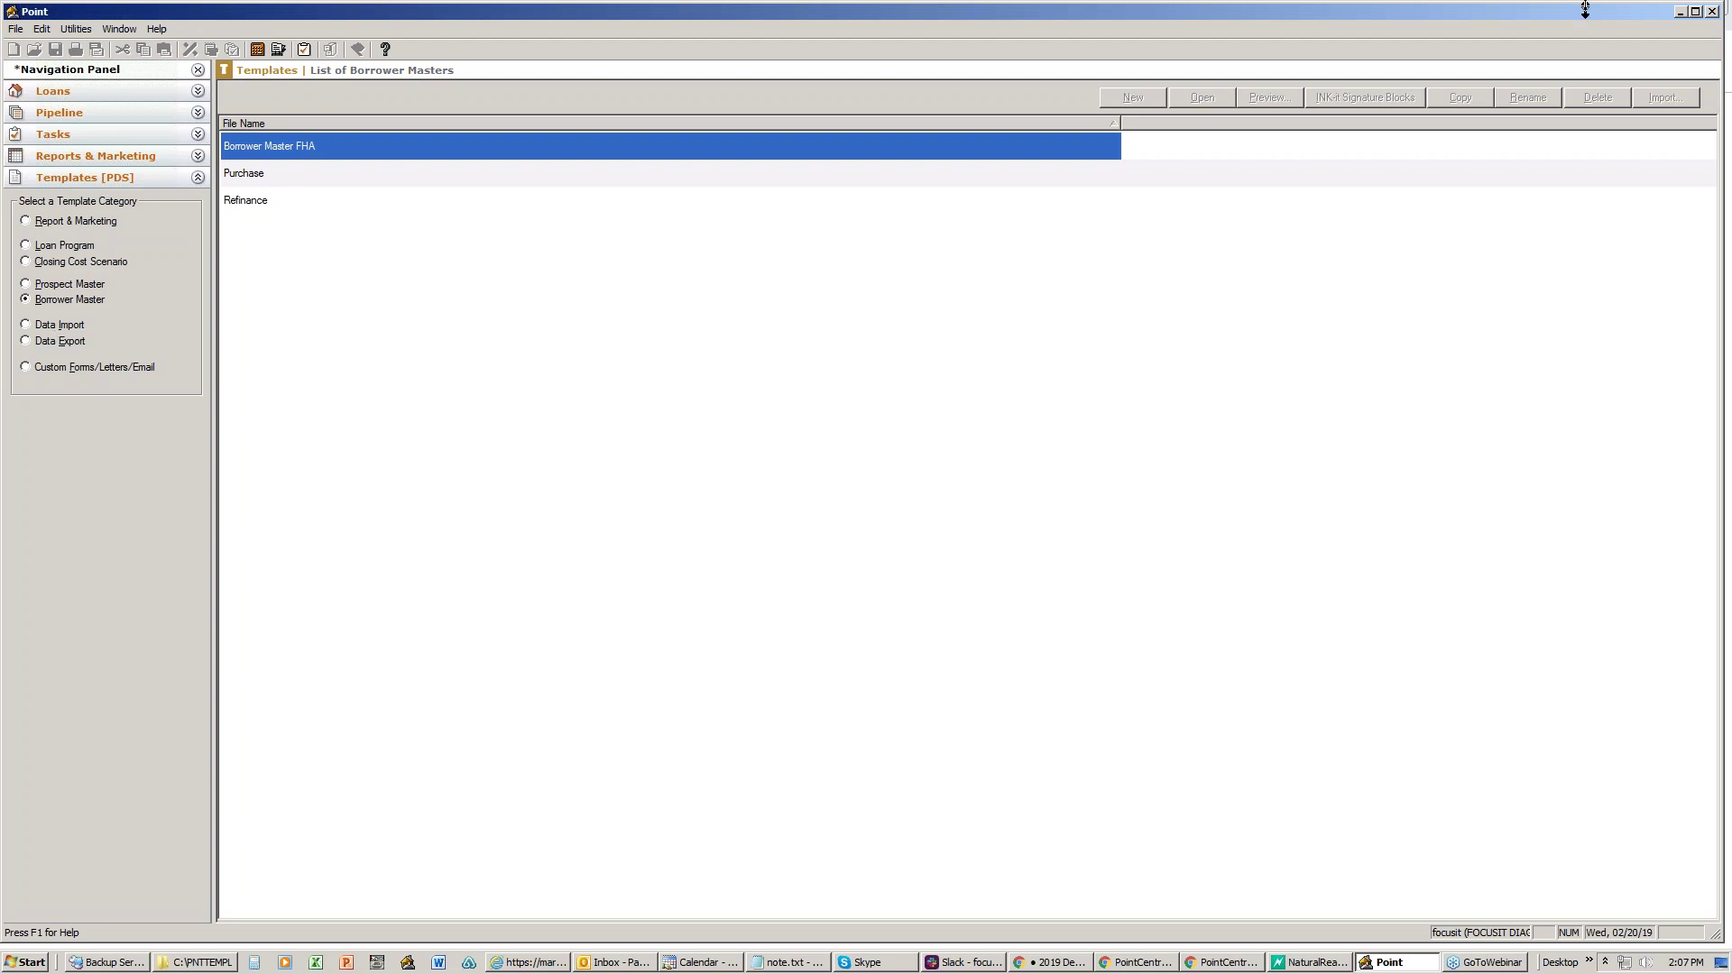
{"action": "left_click", "coordinate": [1680, 12]}
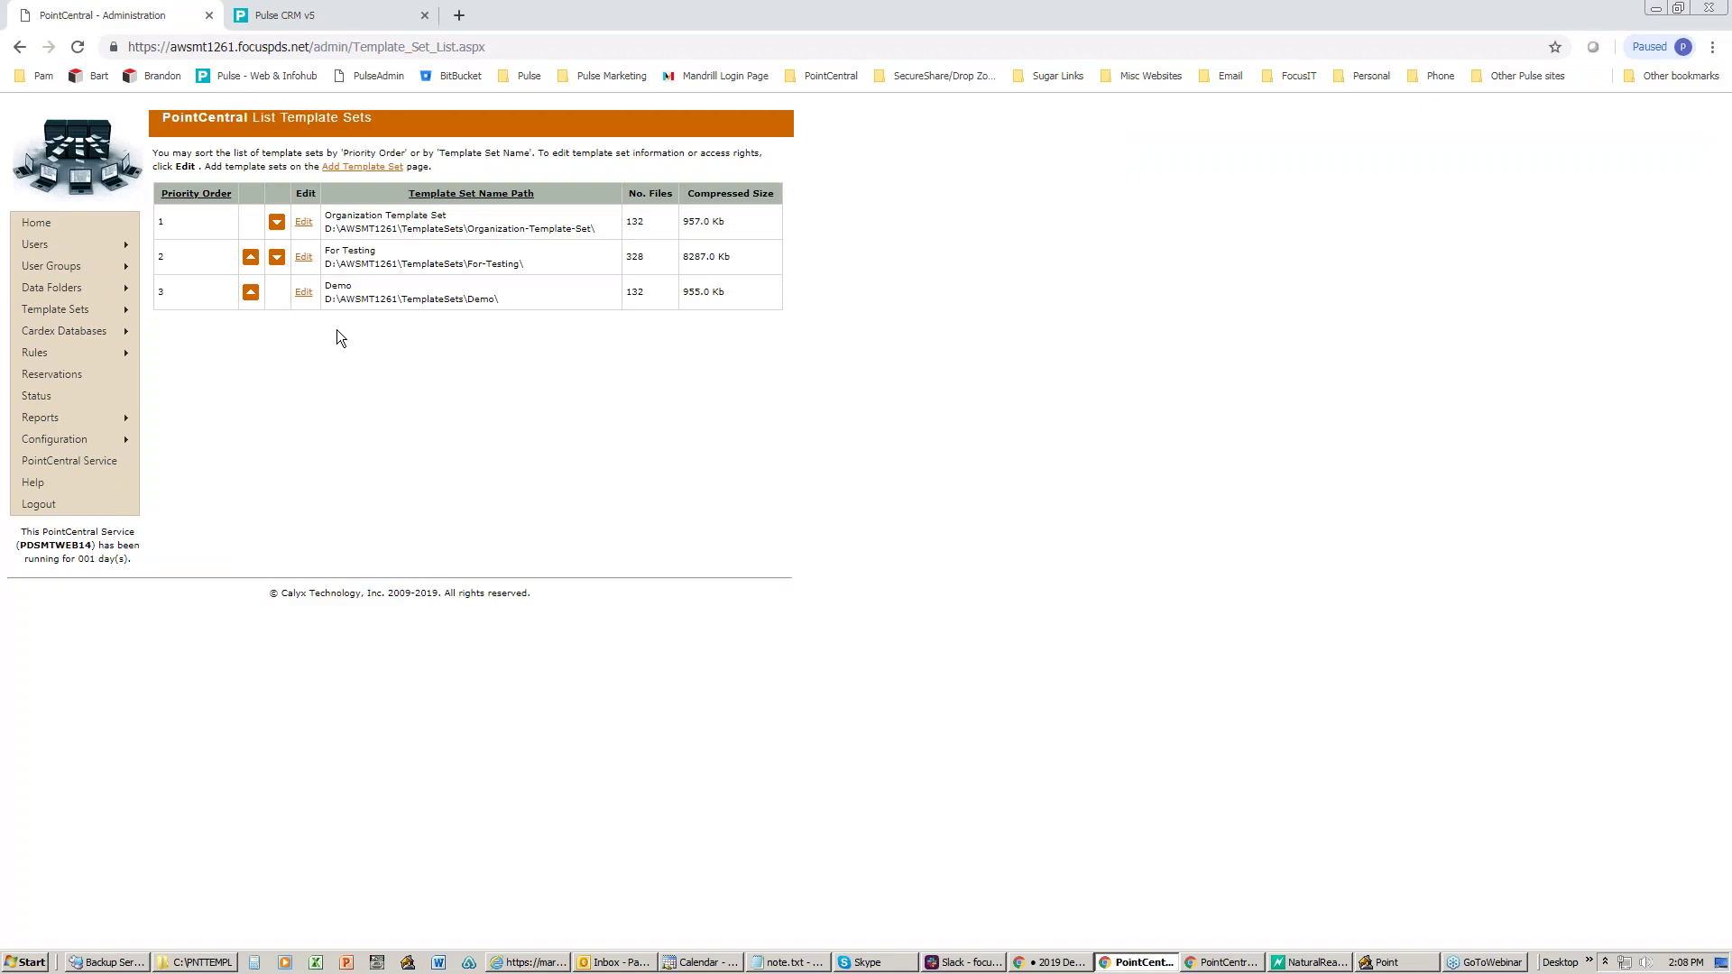
{"action": "left_click", "coordinate": [303, 292]}
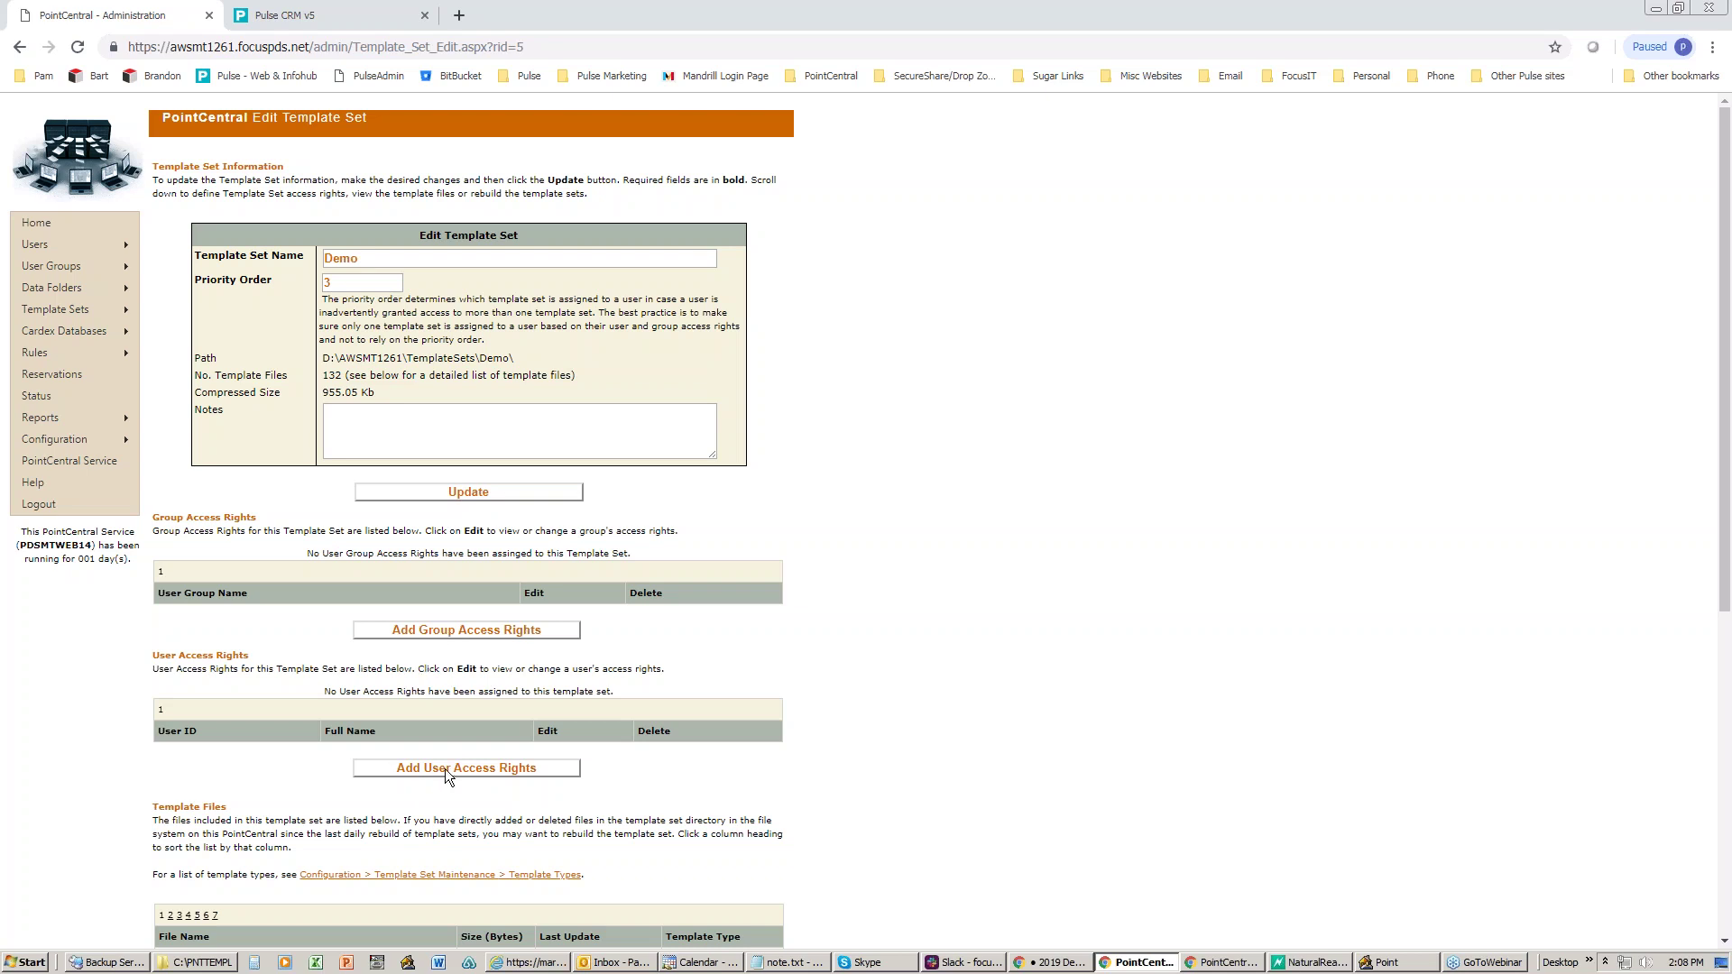
- Use Add Group Access Rights on the Demo template set's edit page
{"action": "left_click", "coordinate": [452, 630]}
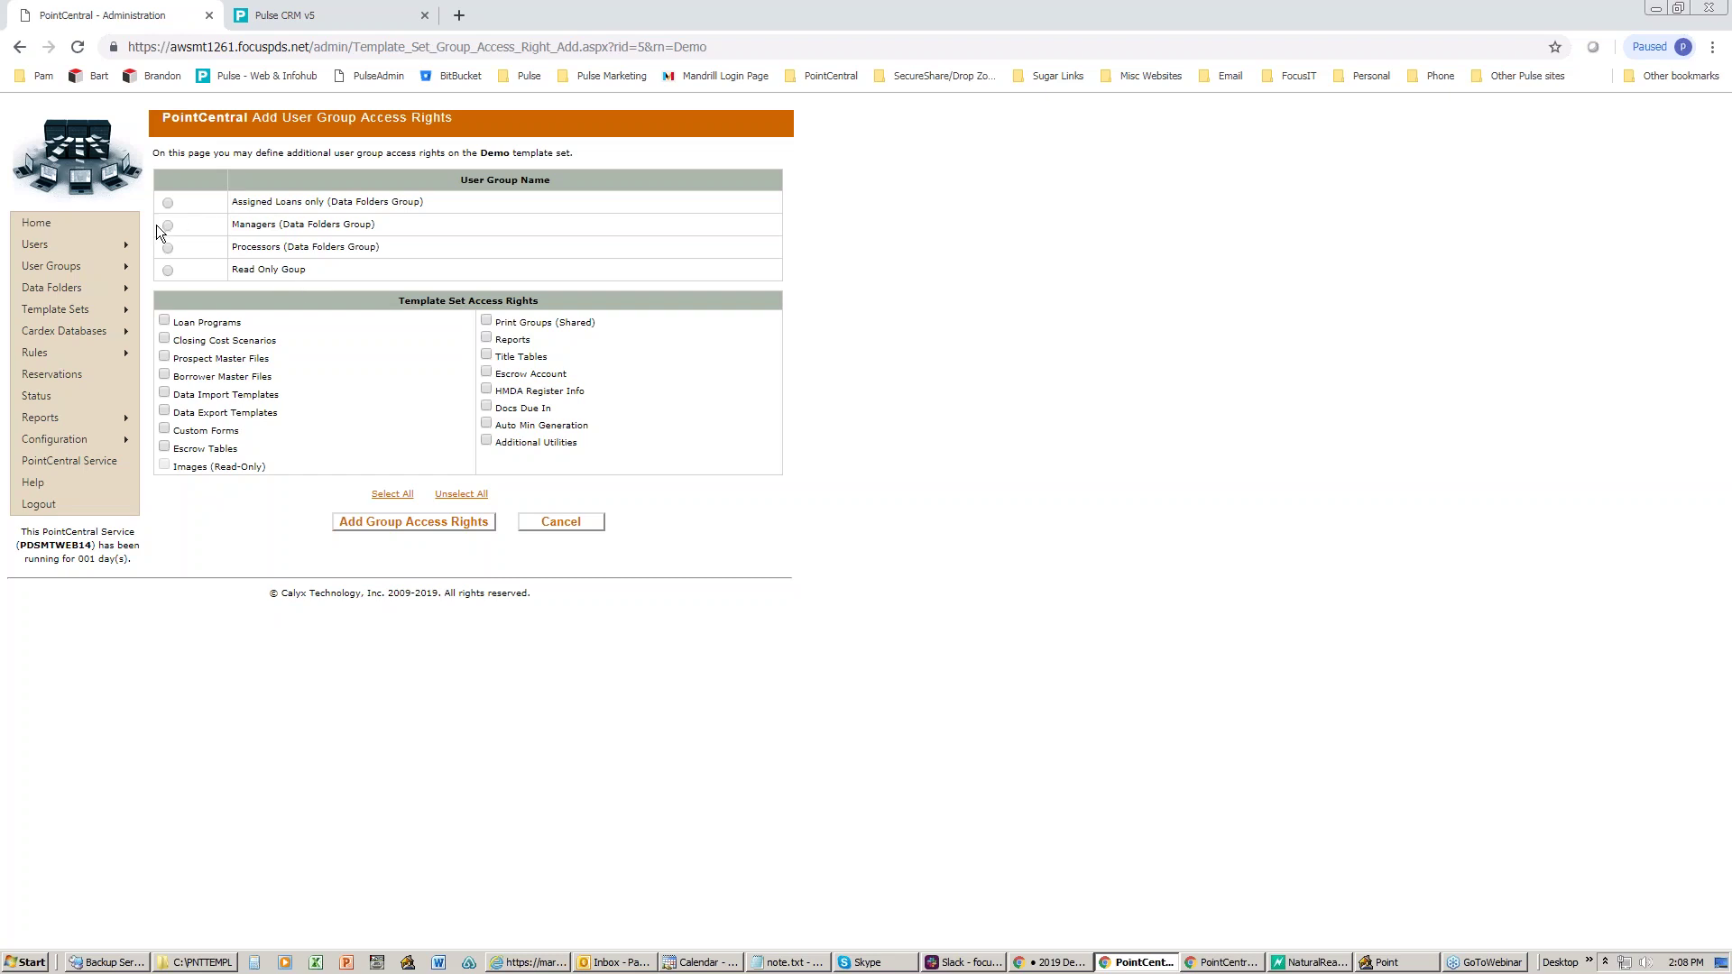
- Select Processors (Data Folders Group) to receive Demo template access, briefly checking Point
{"action": "left_click", "coordinate": [168, 247]}
{"action": "left_click_drag", "start_coordinate": [513, 154], "coordinate": [554, 154]}
{"action": "left_click", "coordinate": [1397, 965]}
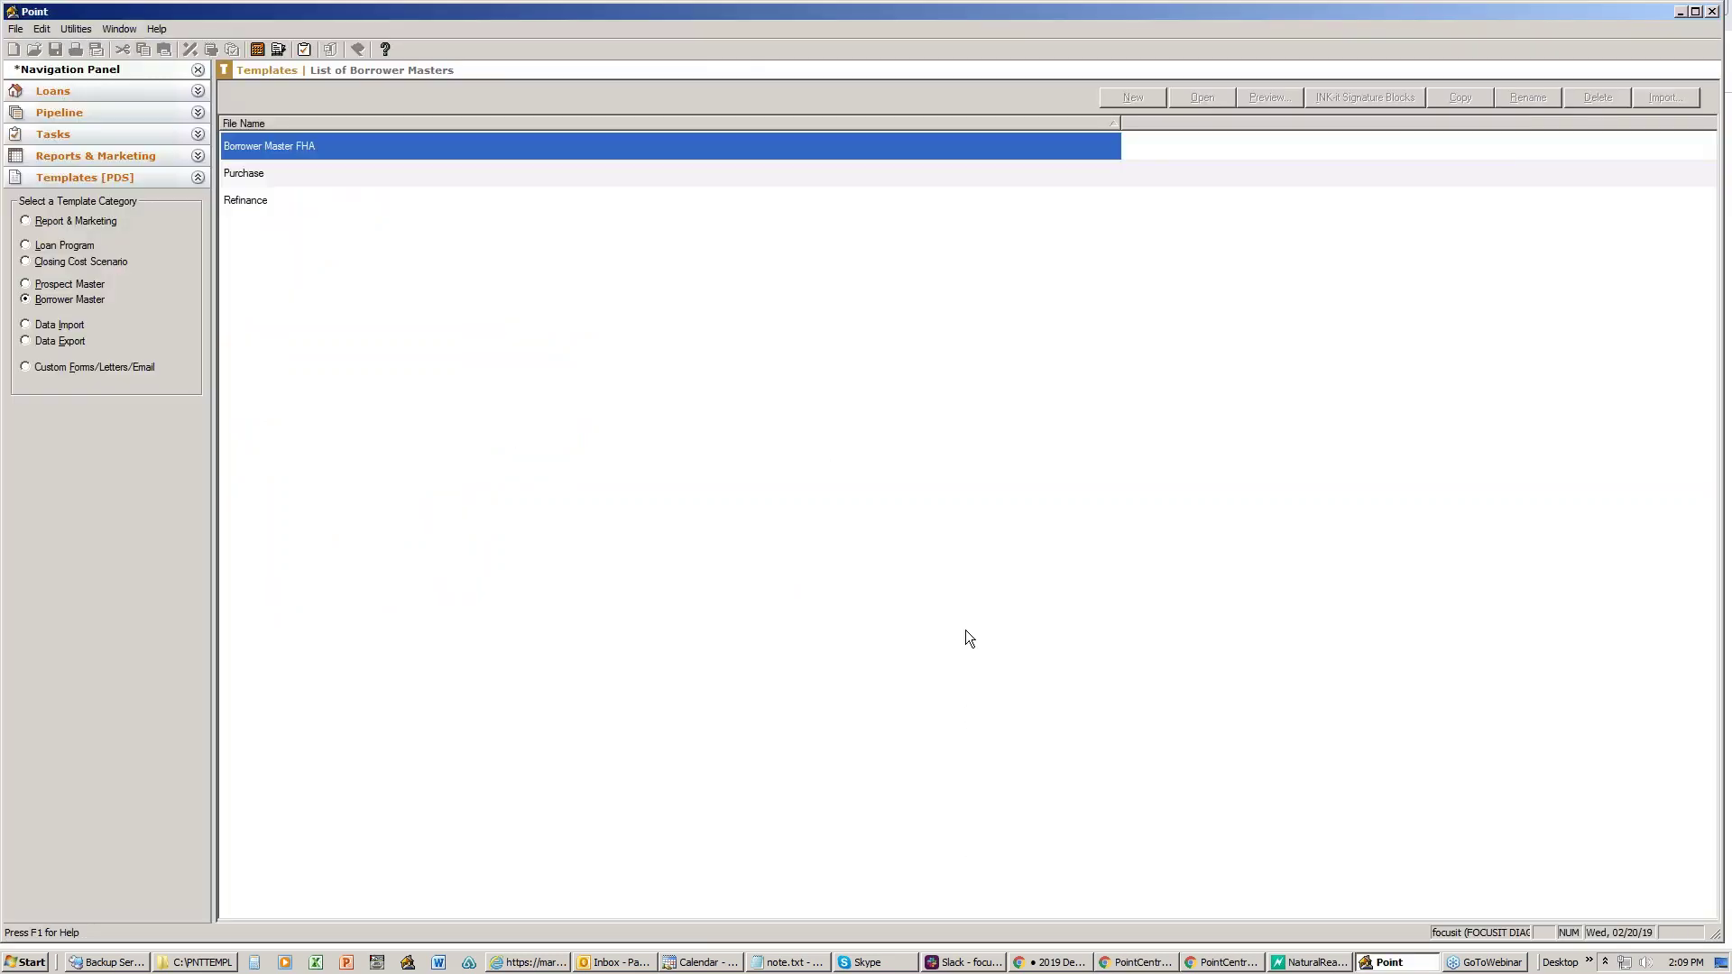
{"action": "left_click", "coordinate": [1680, 12]}
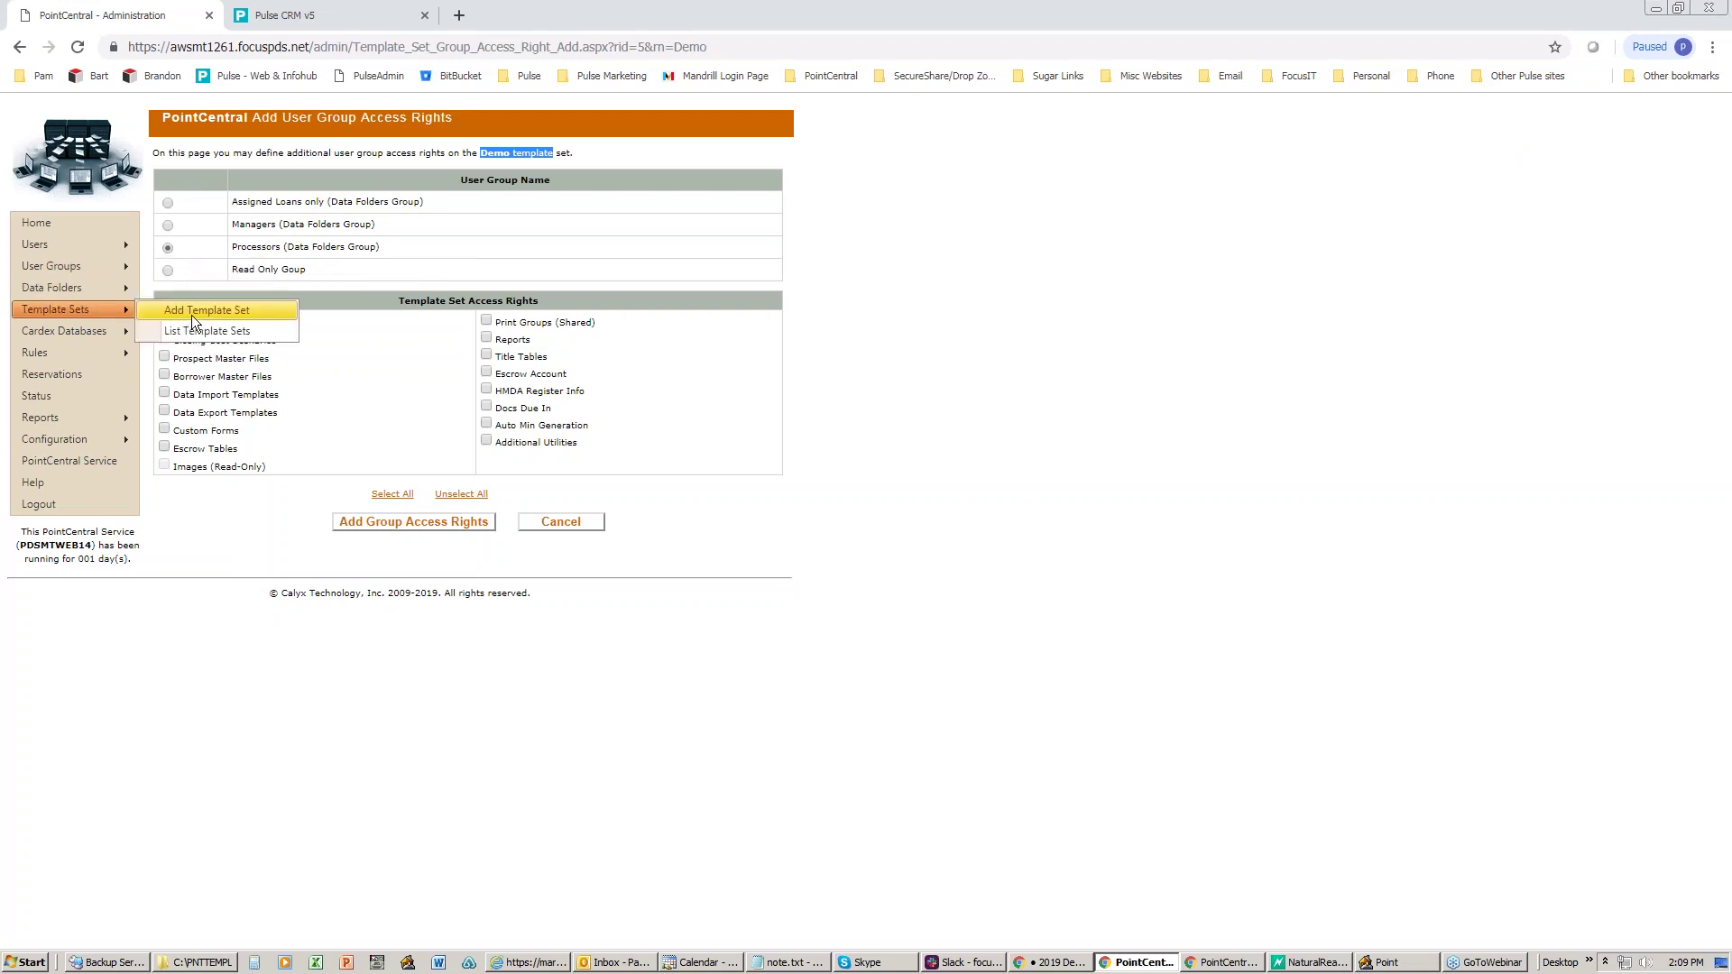
- View the Managers group's rights on Organization Template Set, then show Point's Loans list
{"action": "left_click", "coordinate": [193, 332]}
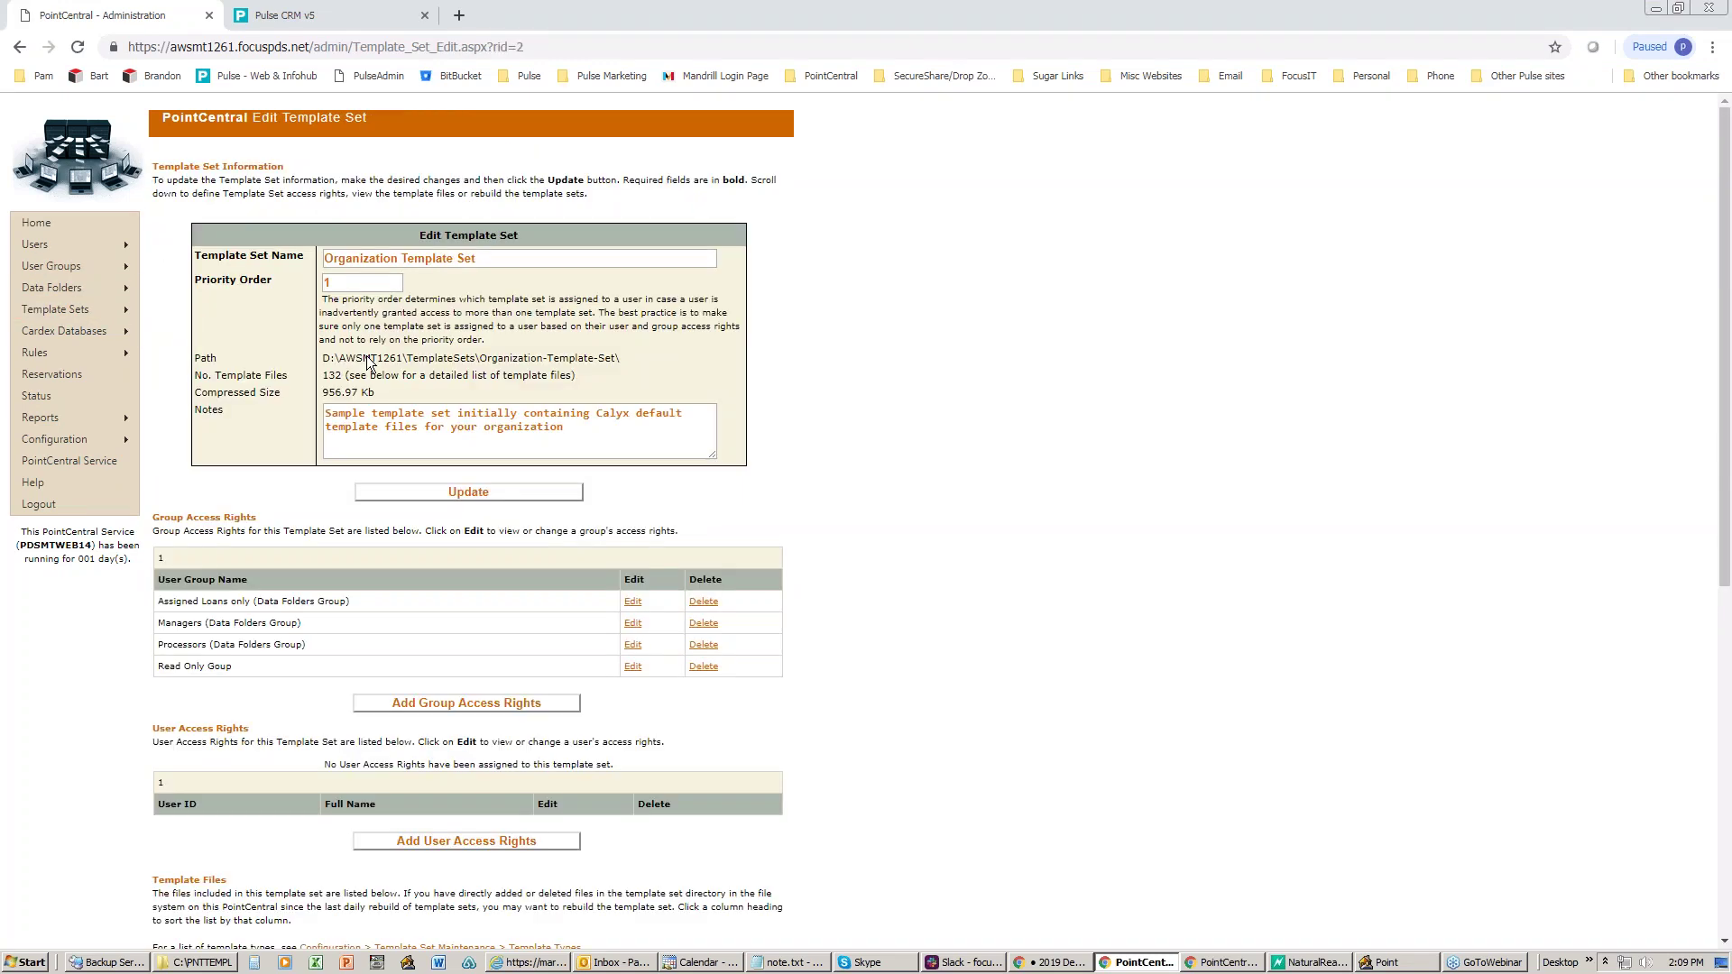
{"action": "left_click", "coordinate": [636, 623]}
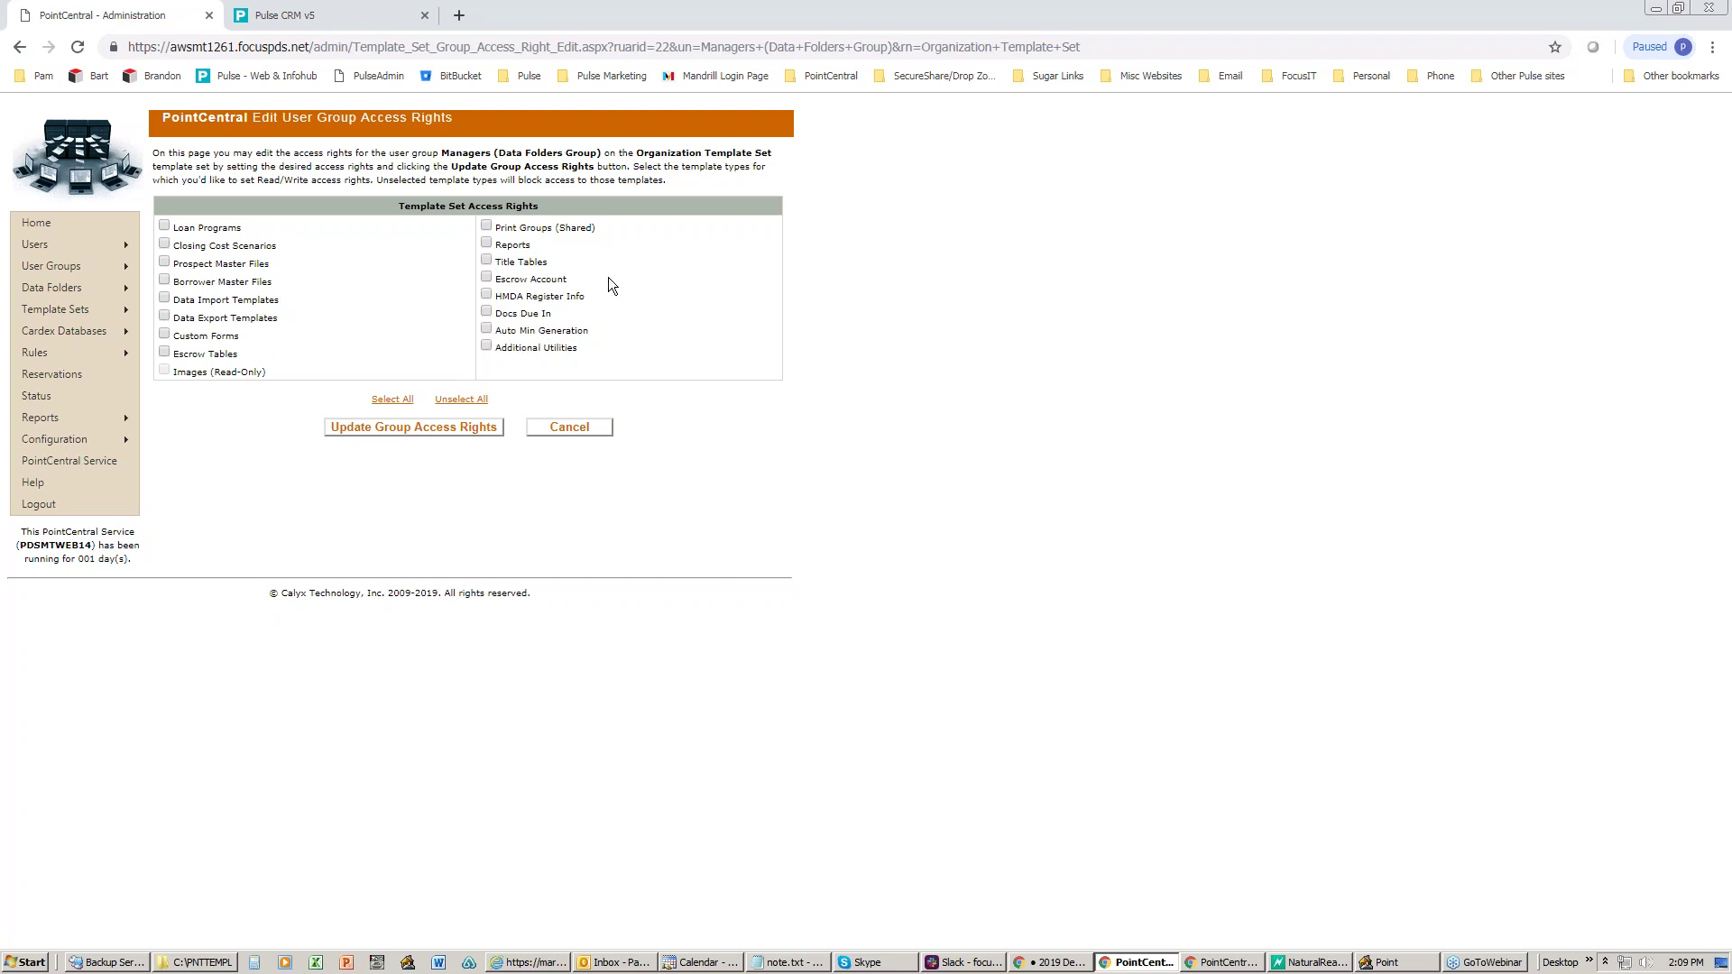
{"action": "left_click", "coordinate": [1394, 962]}
{"action": "left_click", "coordinate": [82, 90]}
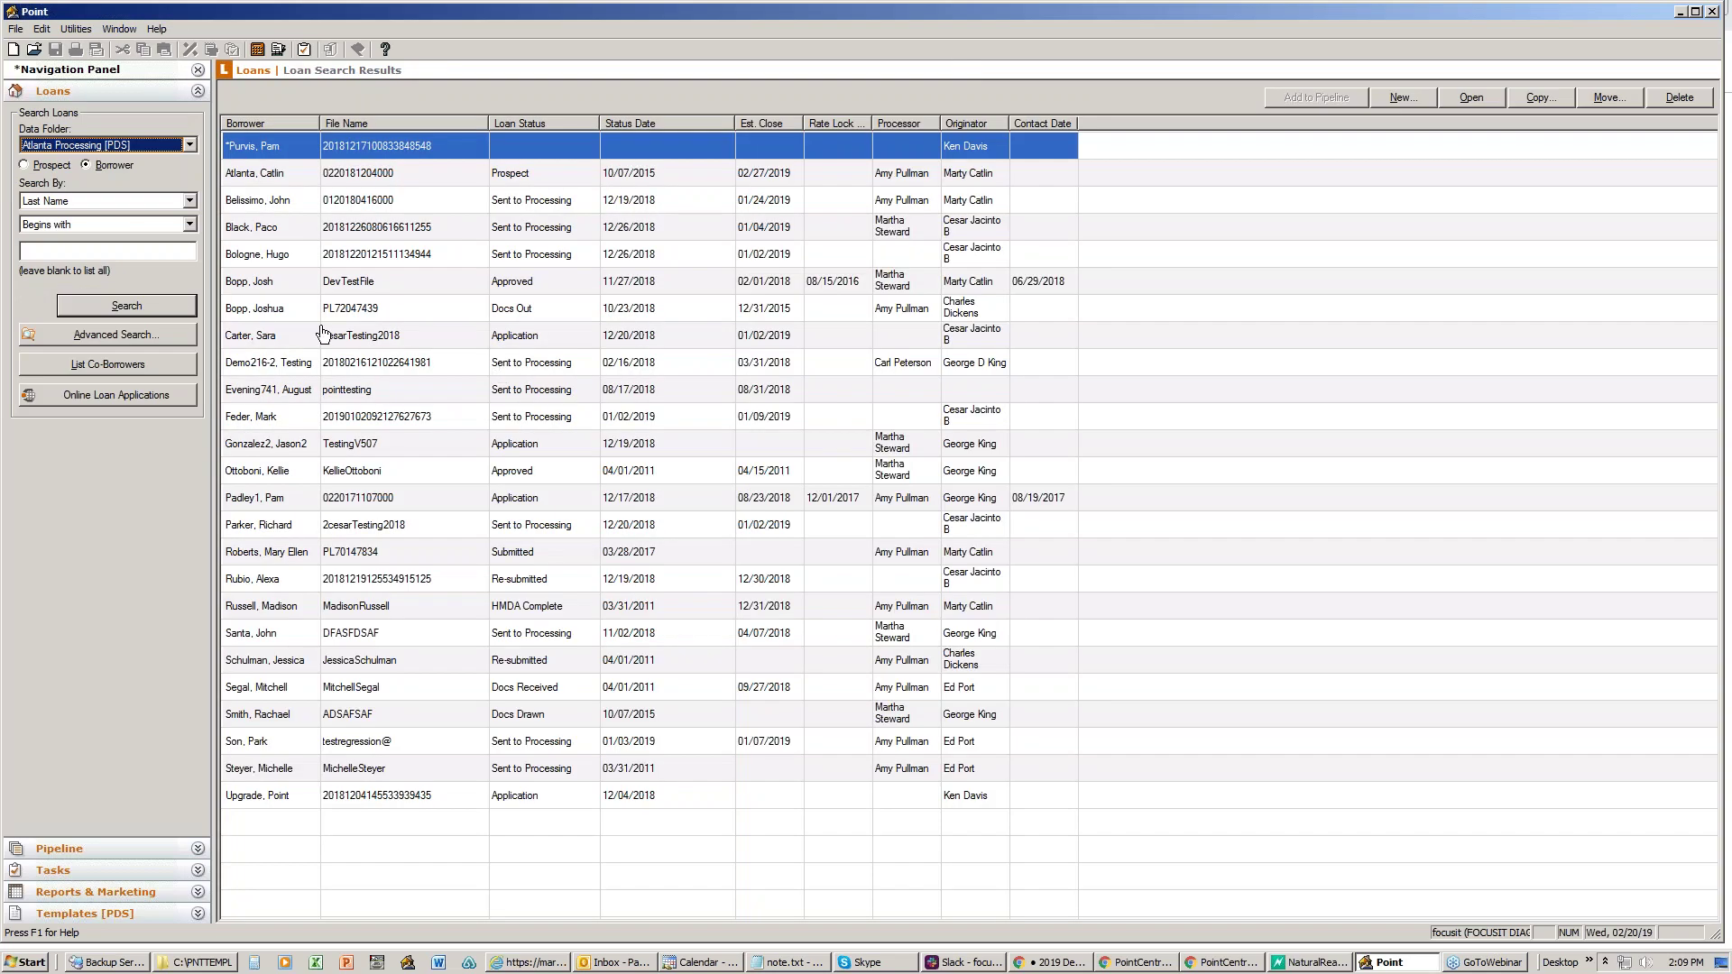
- Open a loan file and set its program to 30 conv with Closing Cost Scenario 1
{"action": "left_click", "coordinate": [273, 335]}
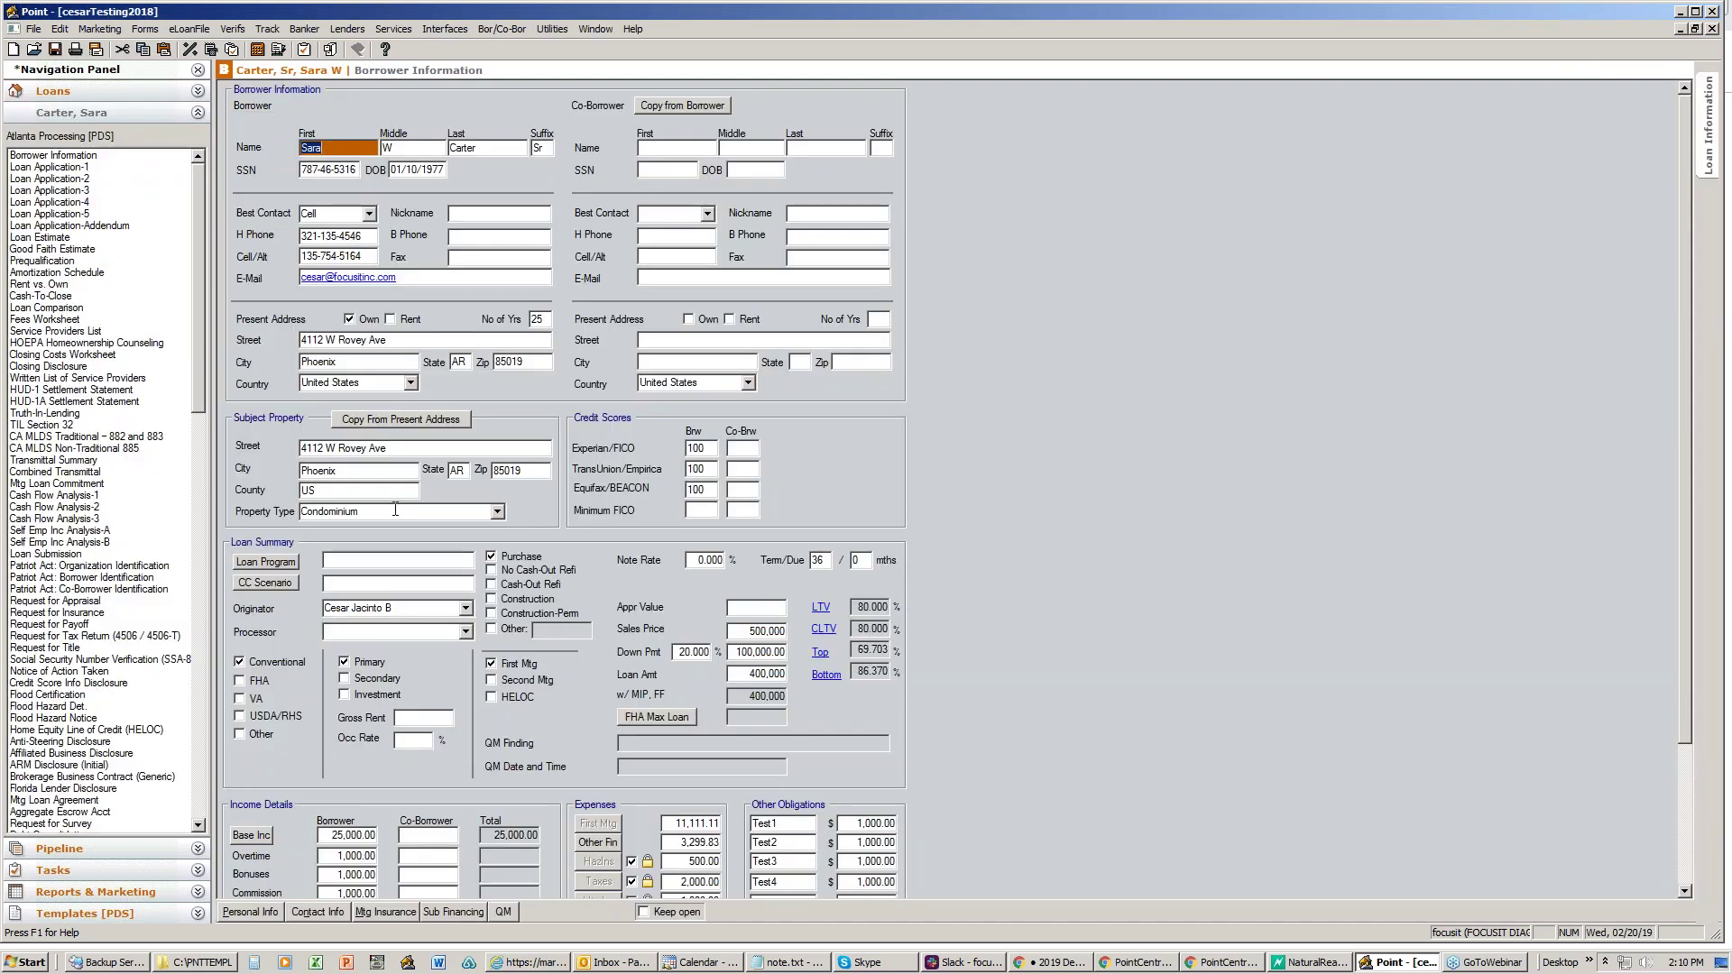
{"action": "left_click", "coordinate": [267, 562]}
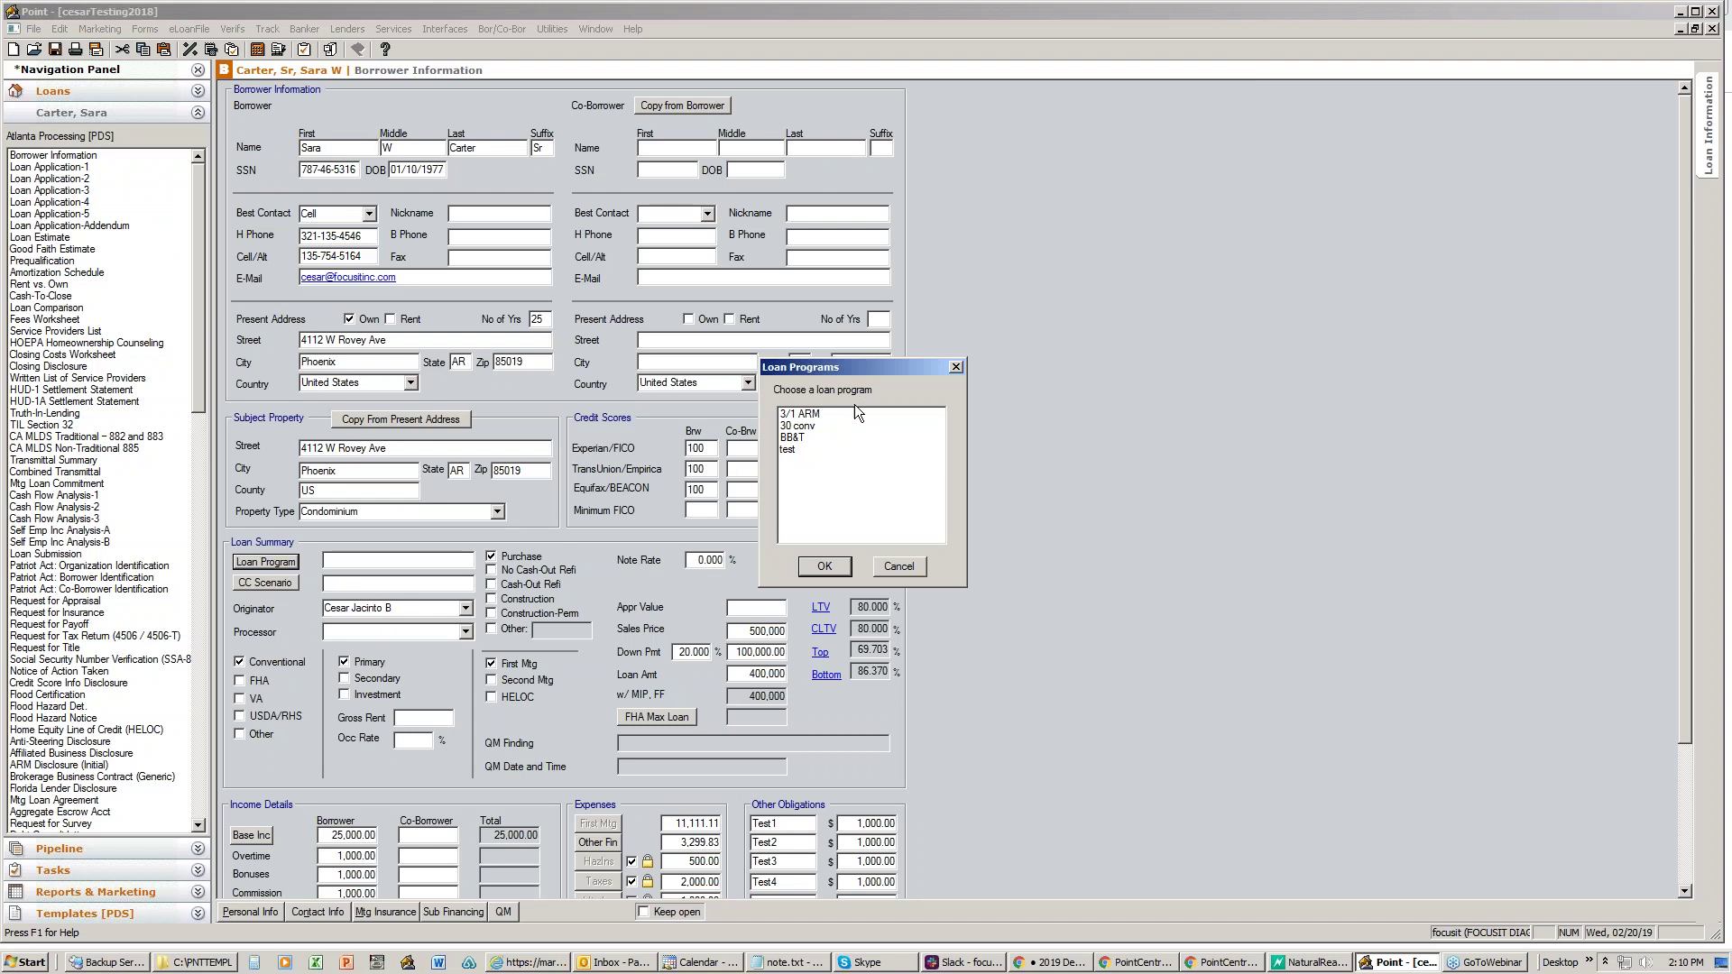
{"action": "left_click", "coordinate": [826, 424]}
{"action": "left_click", "coordinate": [821, 566]}
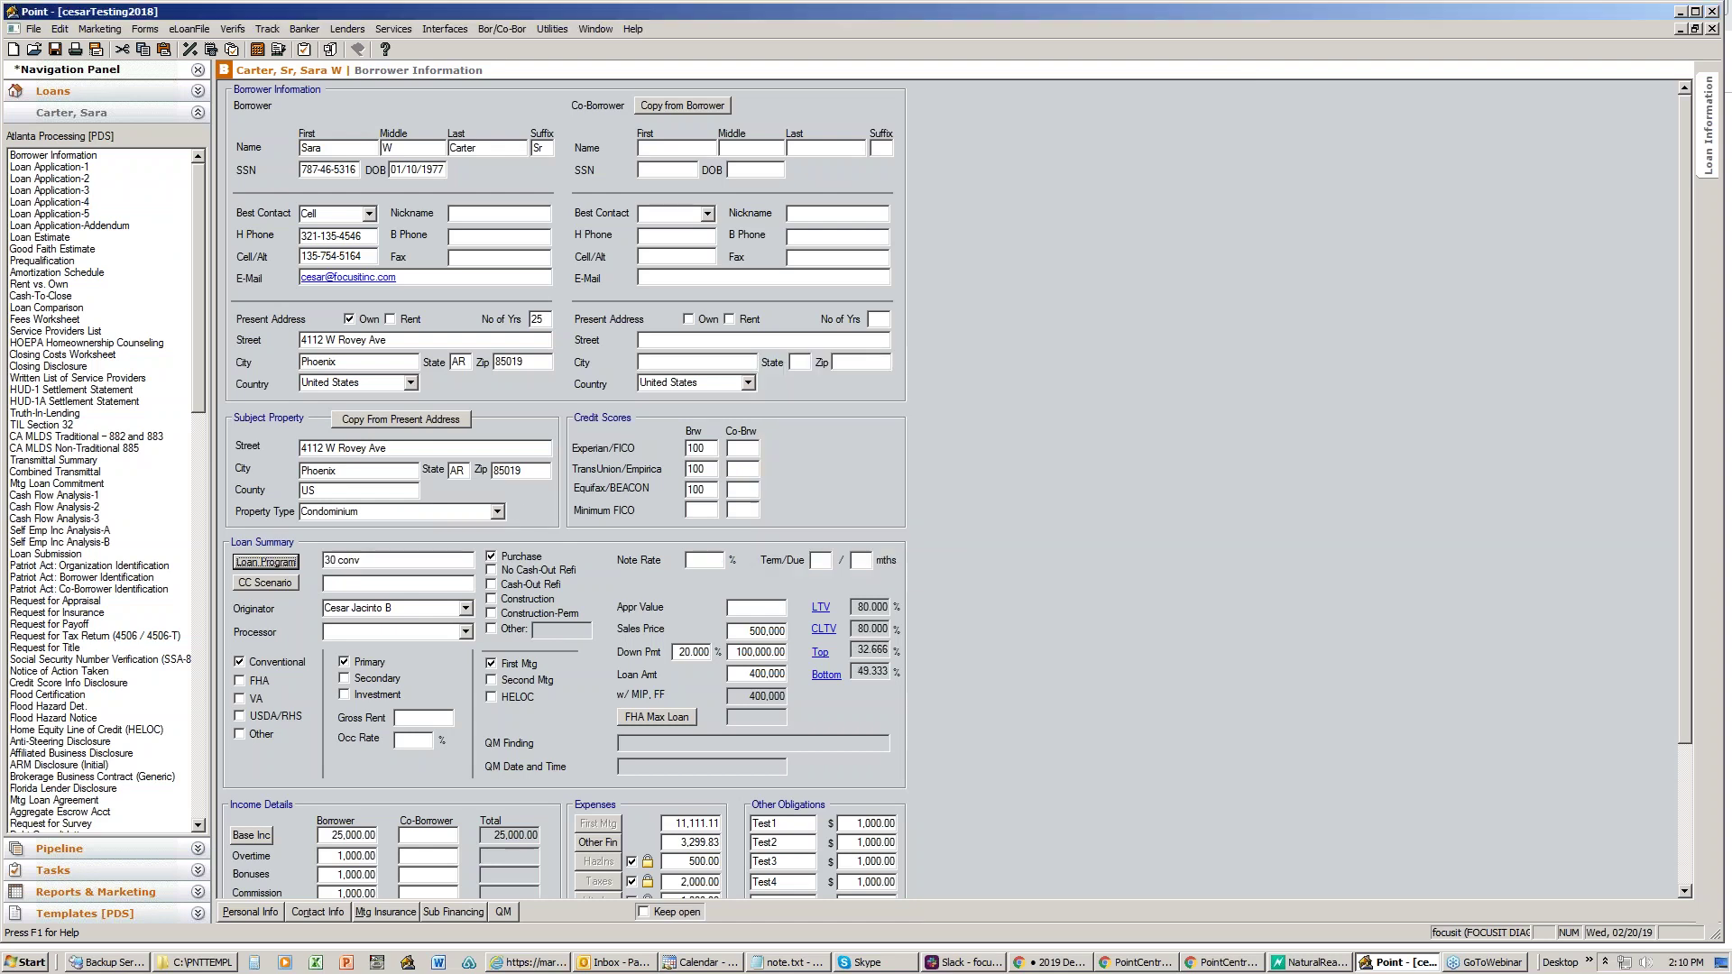
{"action": "left_click", "coordinate": [287, 583]}
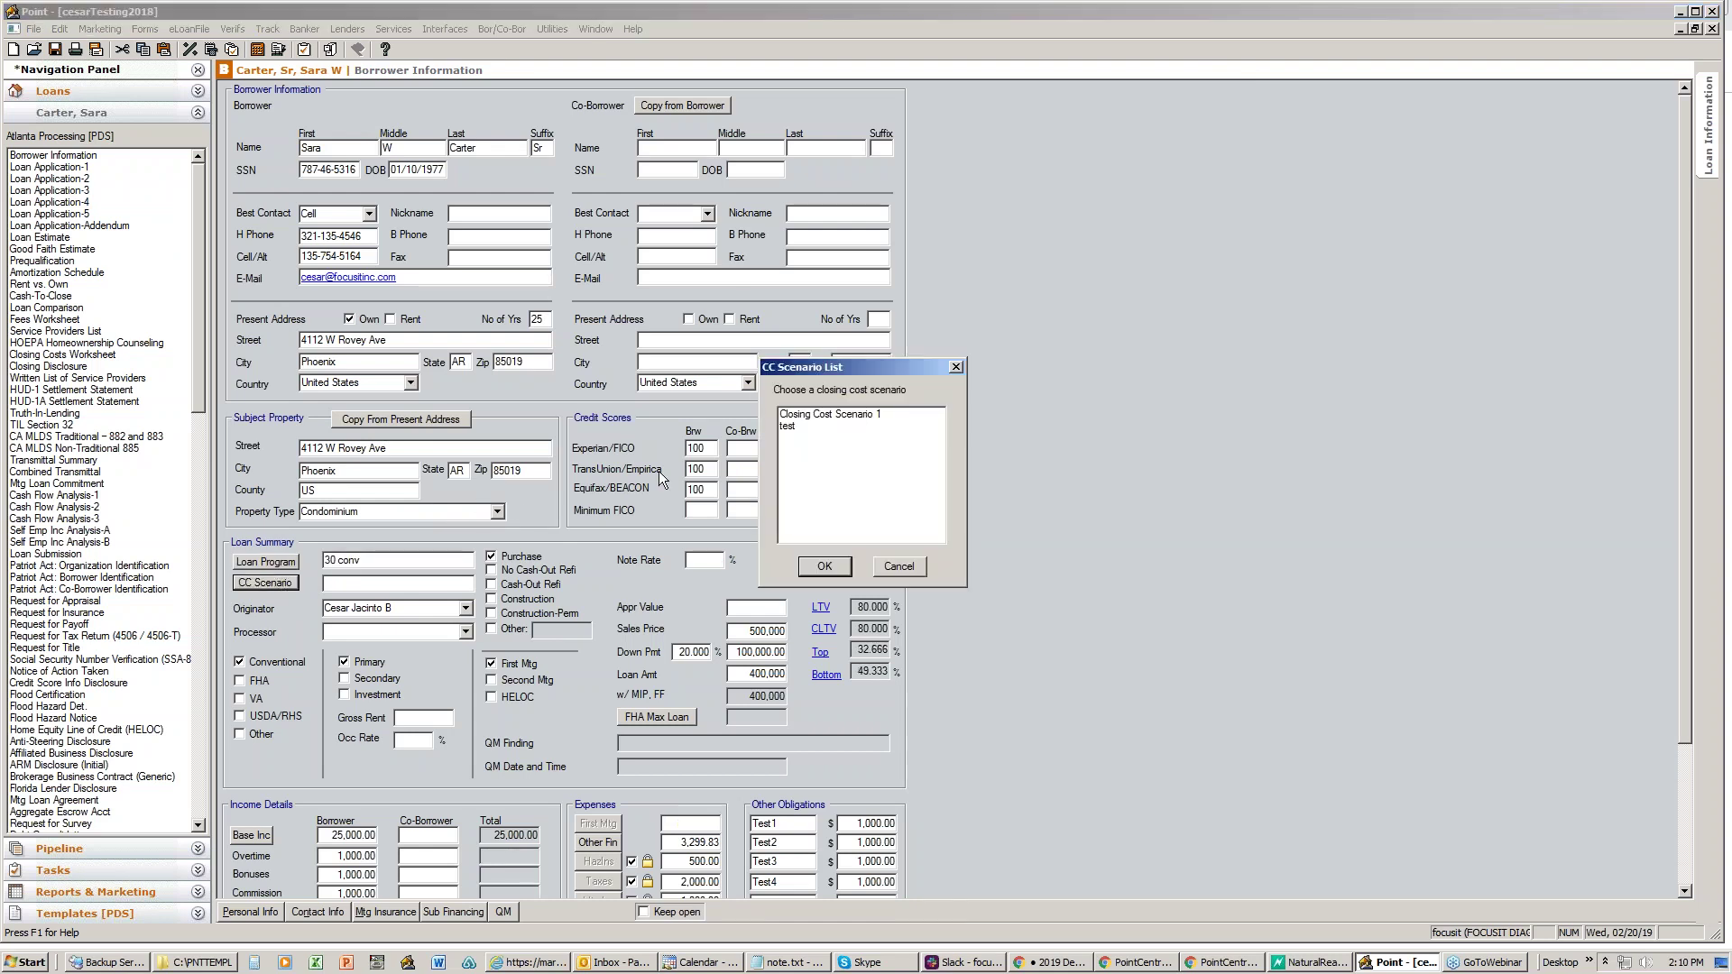
{"action": "left_click", "coordinate": [848, 417]}
{"action": "left_click", "coordinate": [824, 567]}
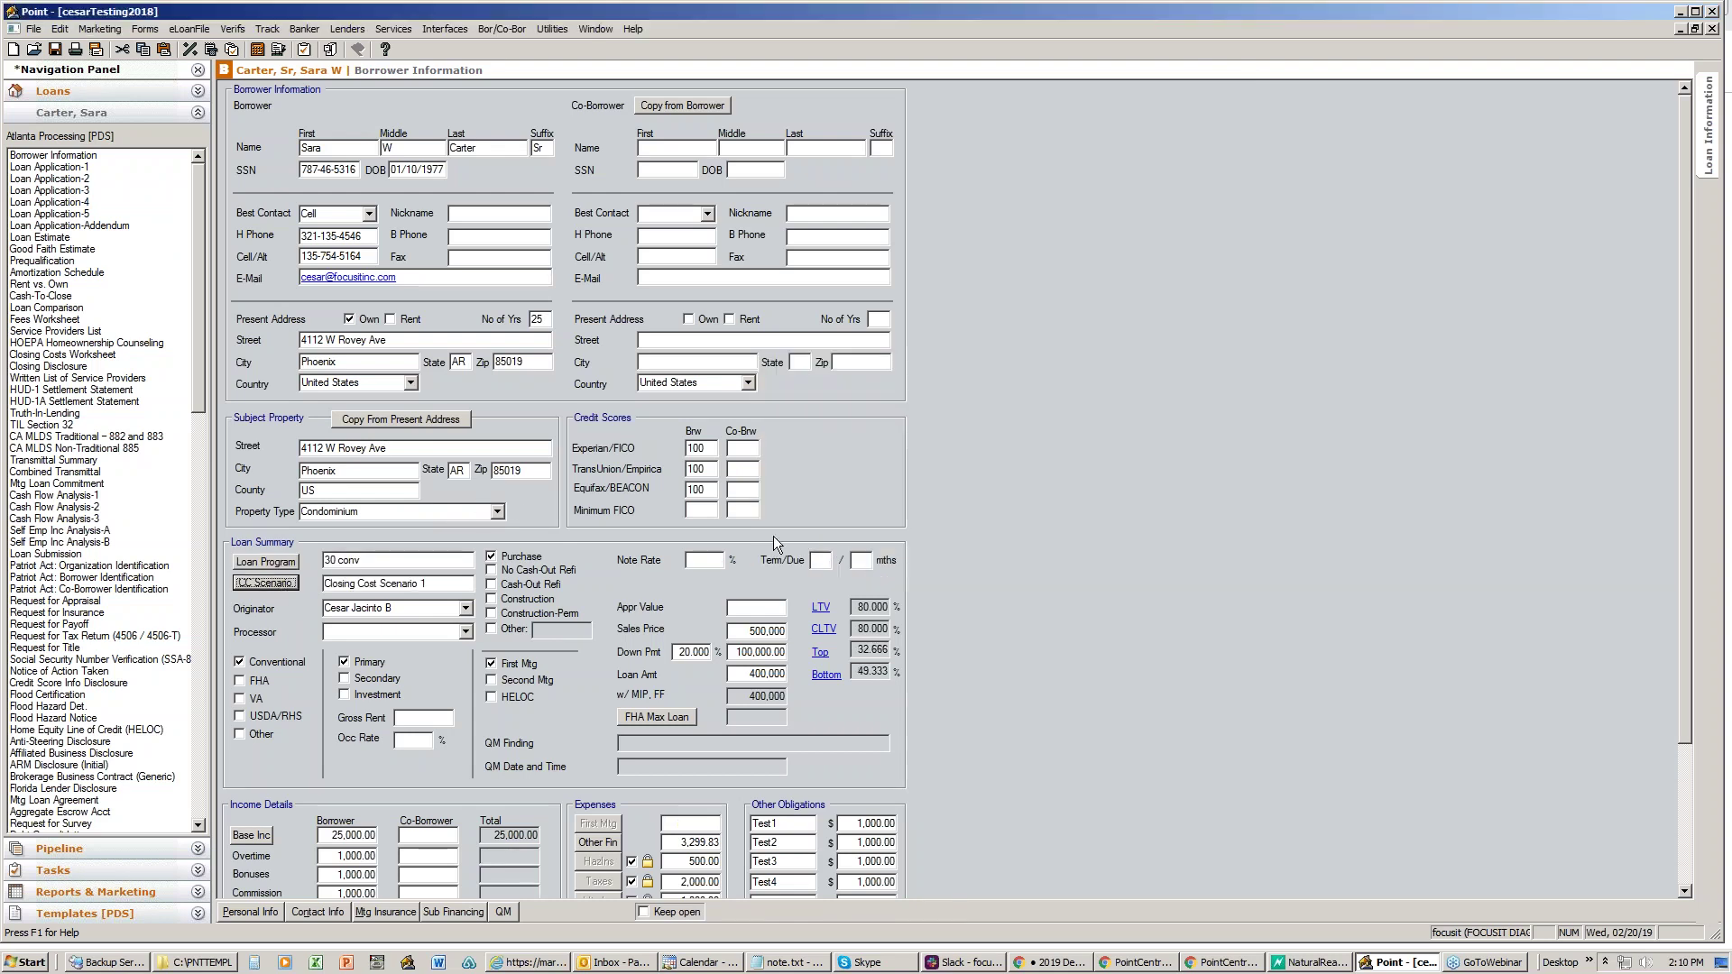
- Change the loan's originator to another loan officer, then close the file, answering the save prompt
{"action": "scroll", "coordinate": [629, 496], "scroll_direction": "down", "scroll_amount": 3}
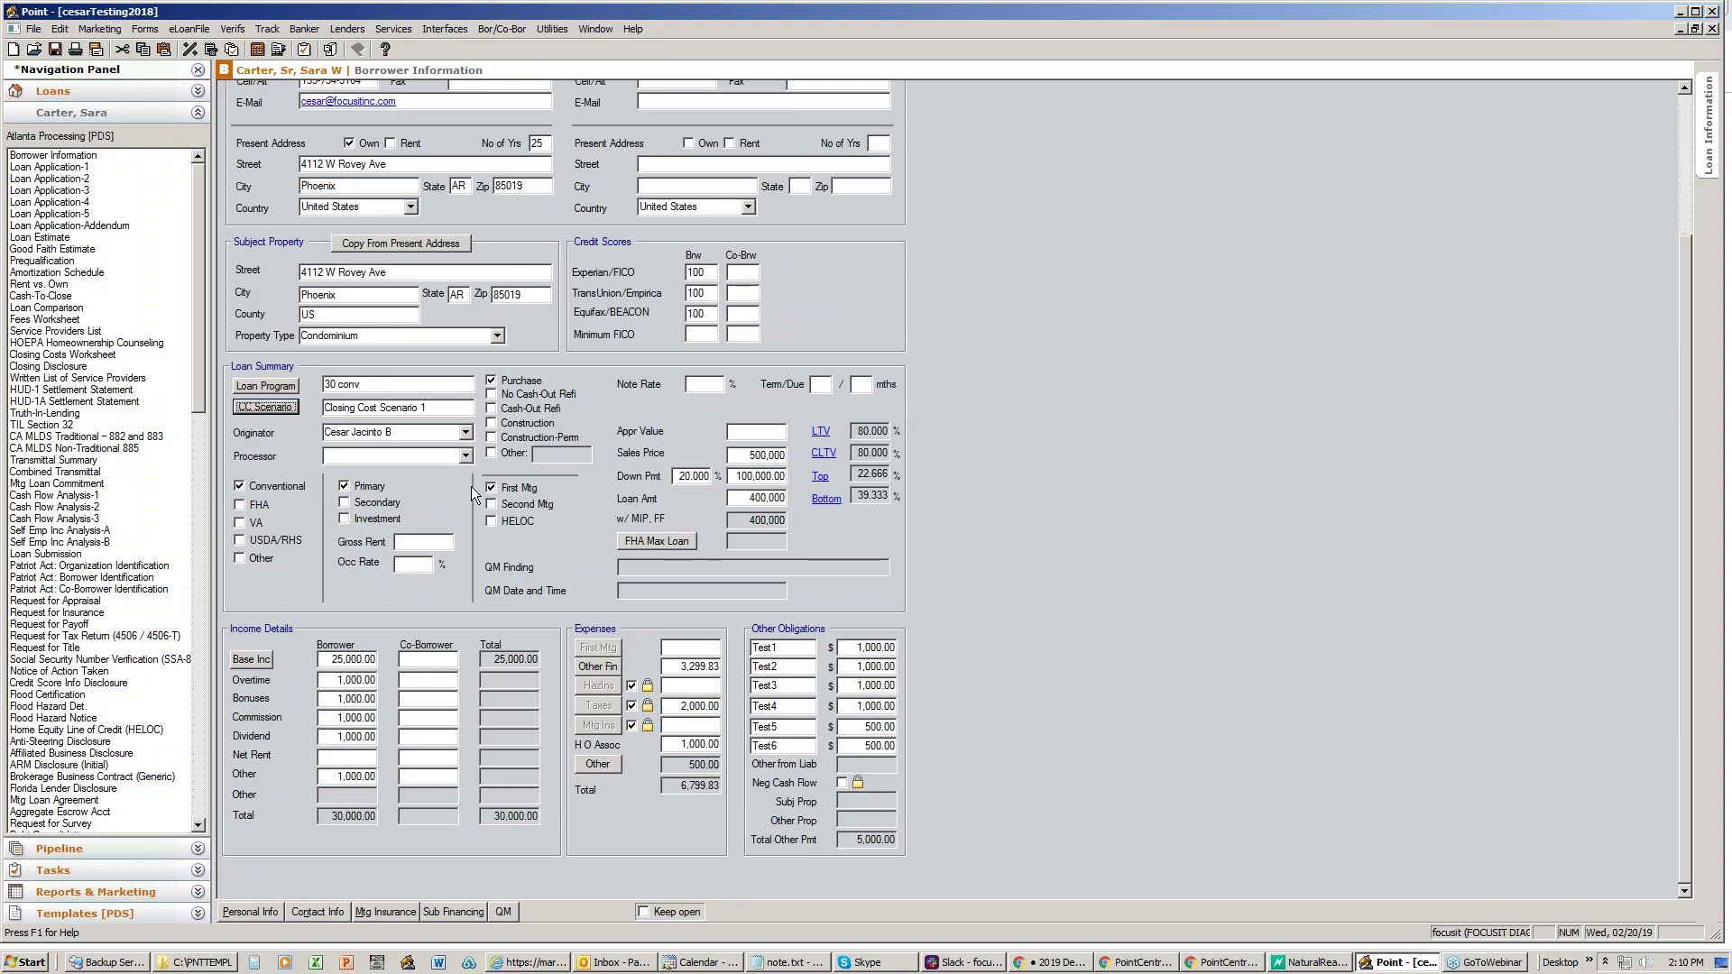
{"action": "left_click", "coordinate": [465, 432]}
{"action": "left_click", "coordinate": [465, 433]}
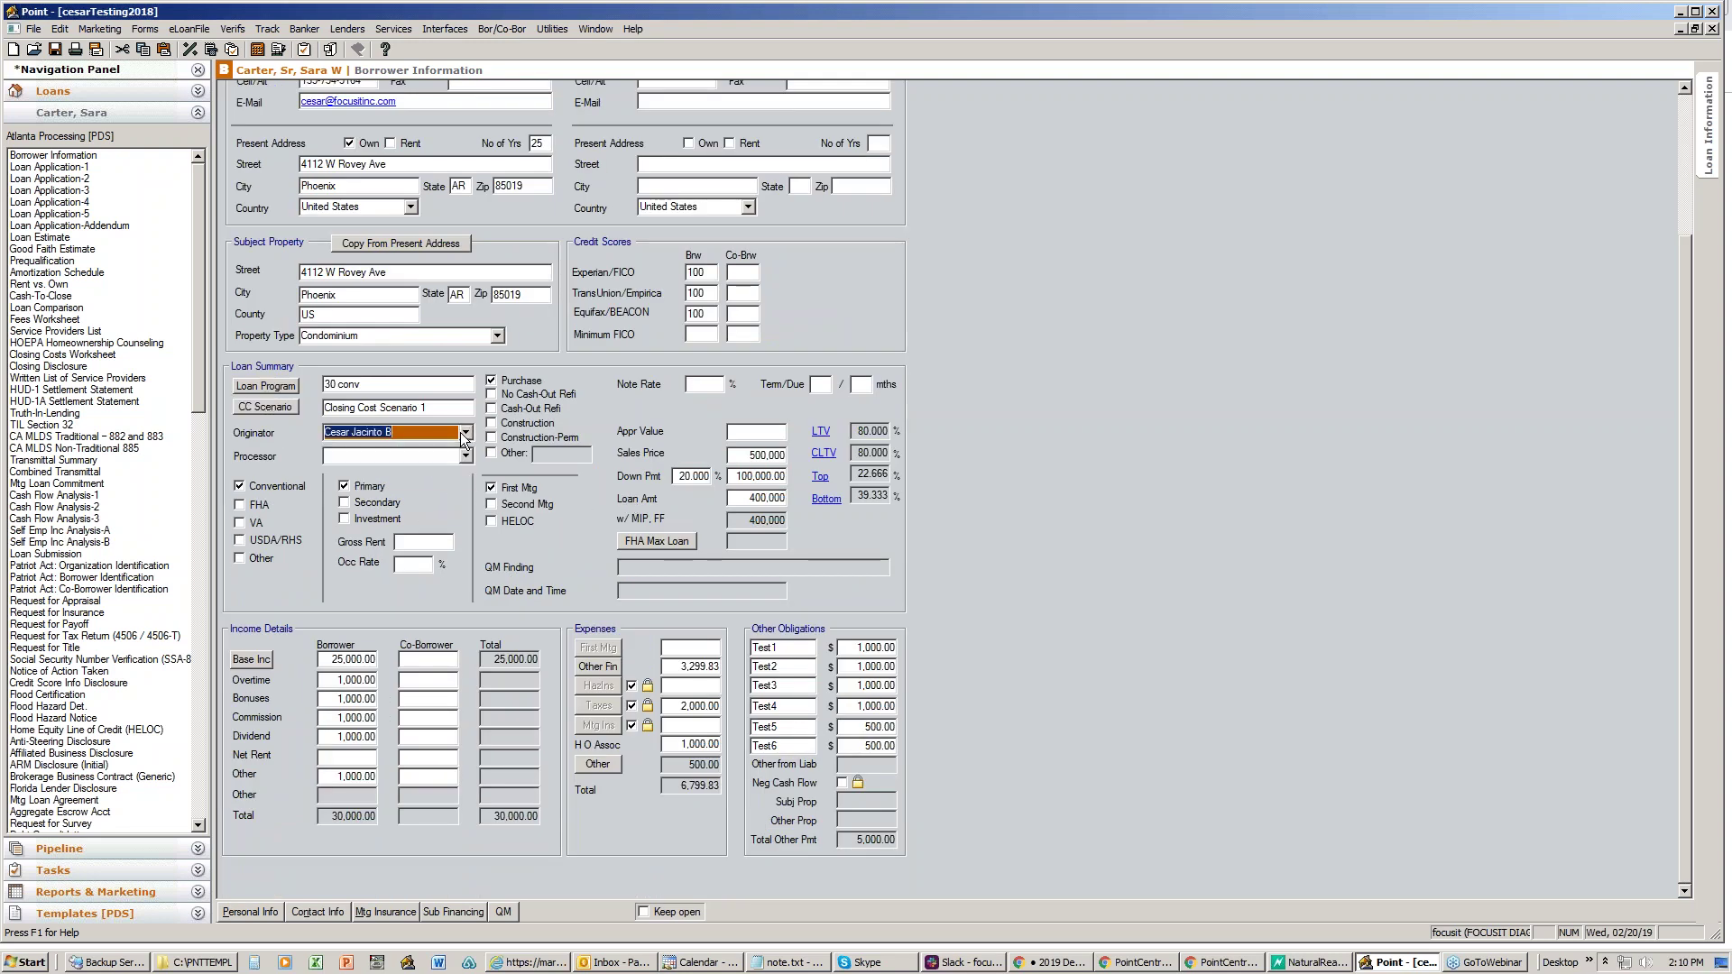
{"action": "key", "text": "Down"}
{"action": "left_click_drag", "start_coordinate": [1681, 257], "coordinate": [1689, 101]}
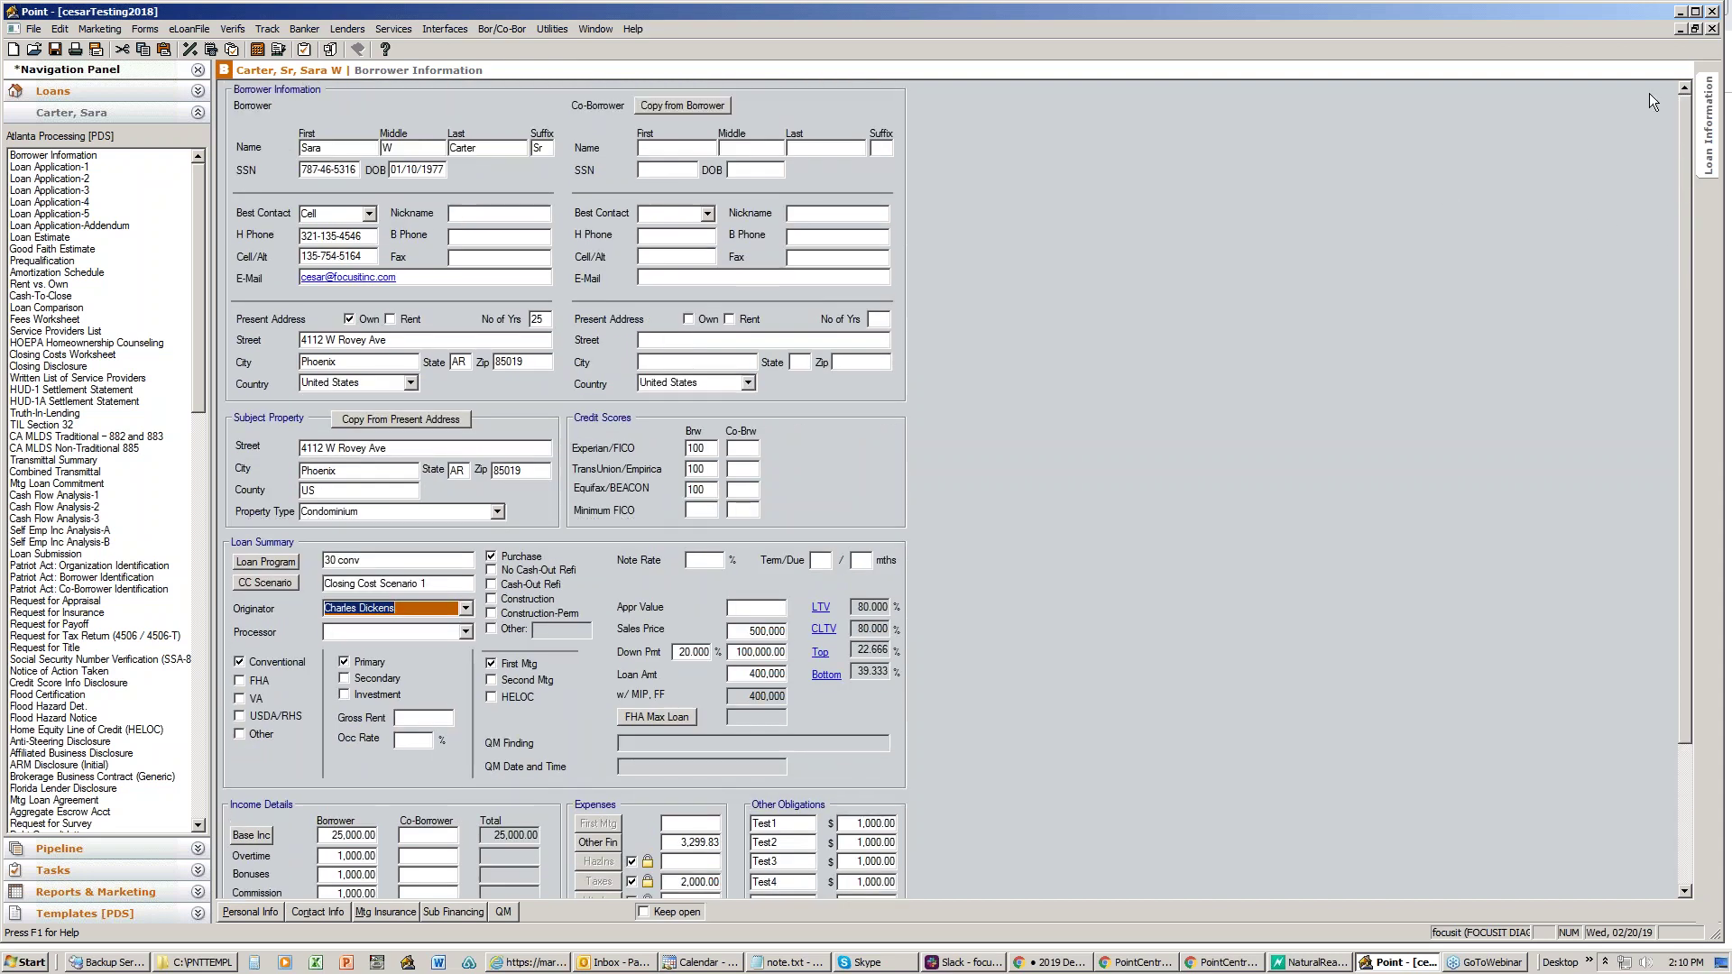
{"action": "left_click", "coordinate": [34, 28]}
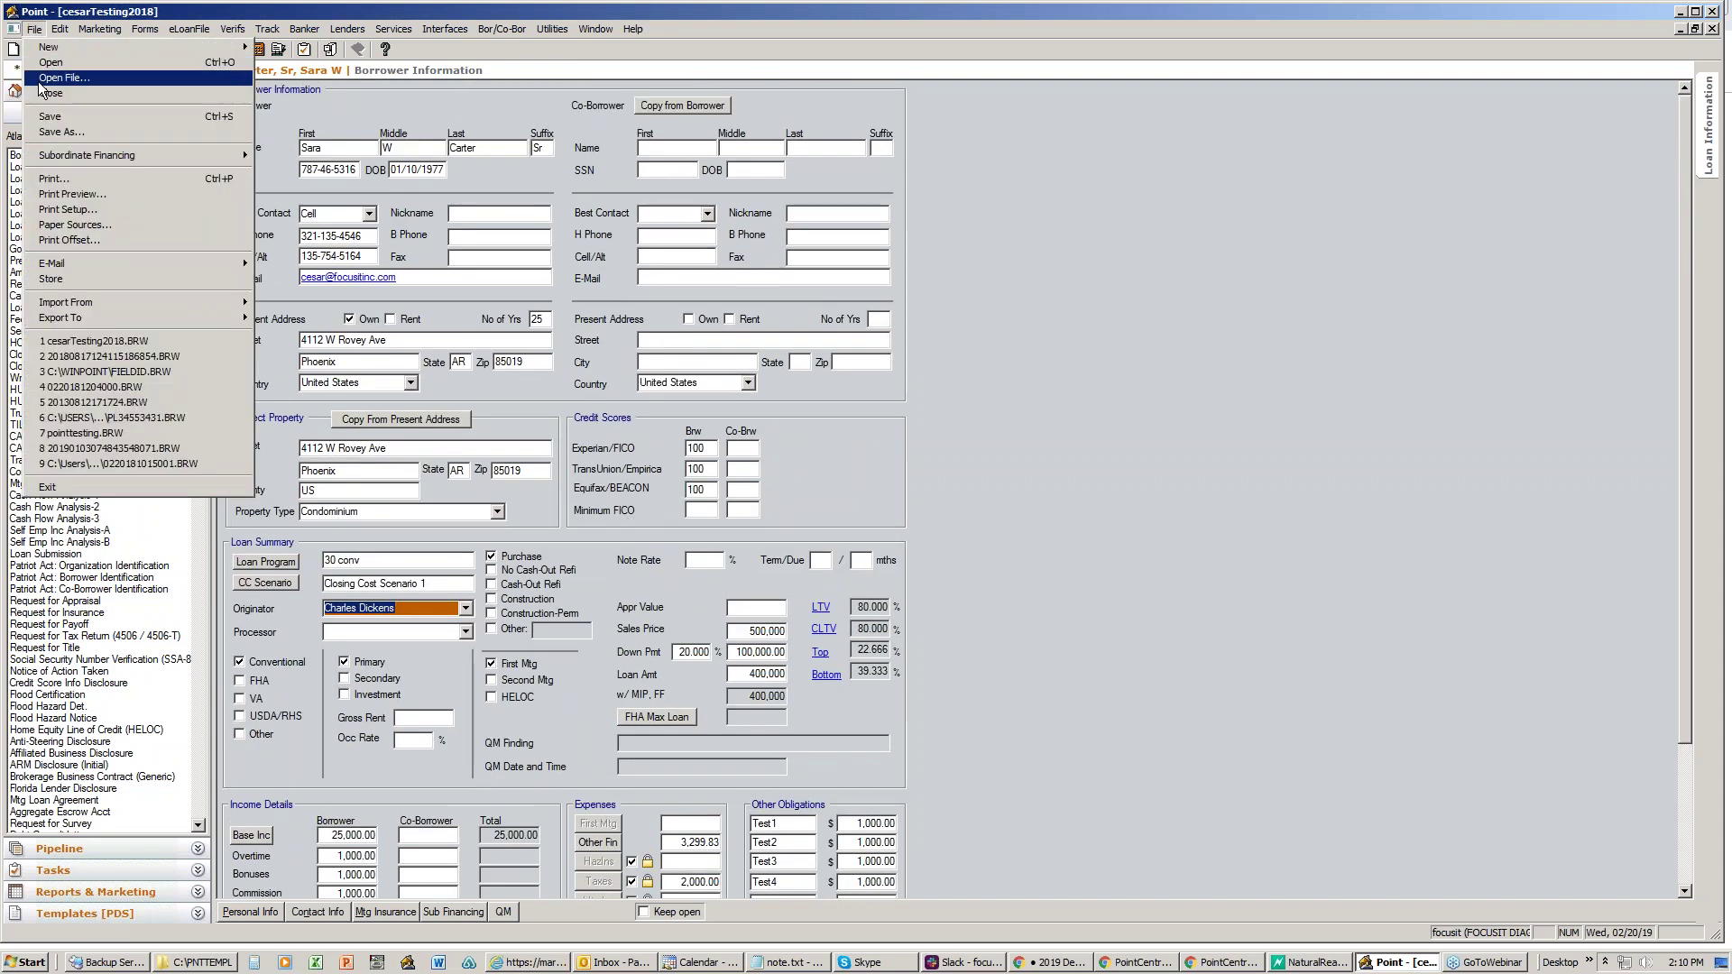
{"action": "left_click", "coordinate": [45, 88]}
{"action": "left_click", "coordinate": [934, 514]}
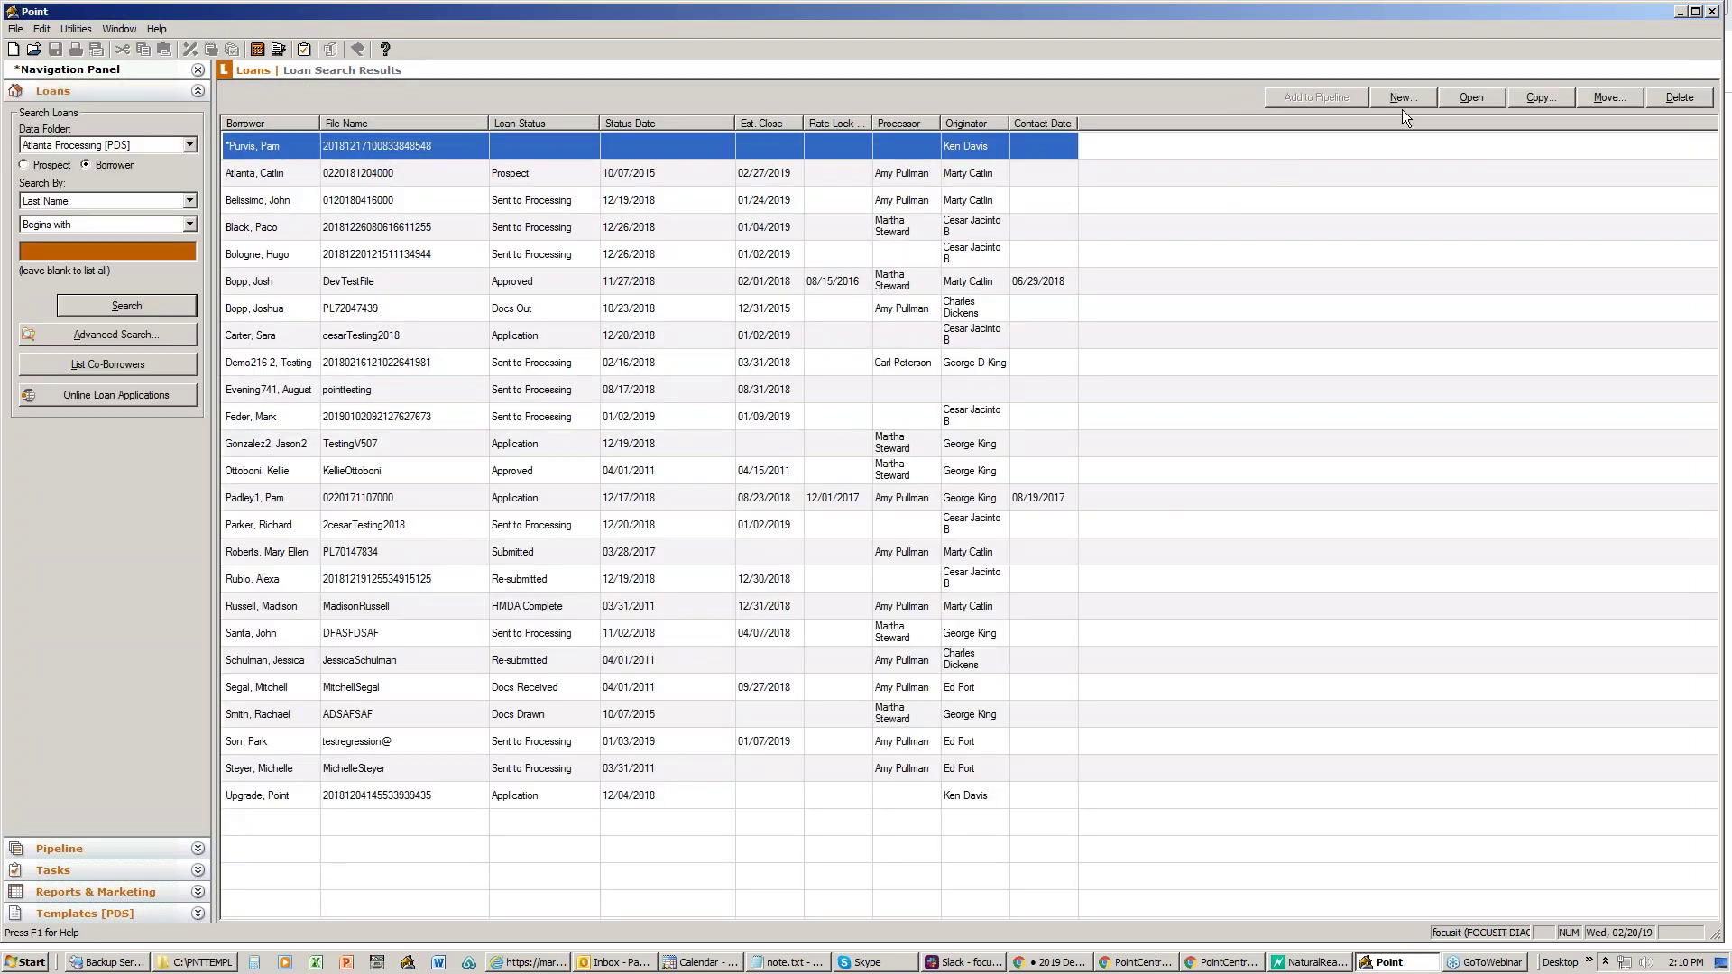
- Create a new loan from the Borrower Master FHA template with the BB&T loan program
{"action": "left_click", "coordinate": [1405, 95]}
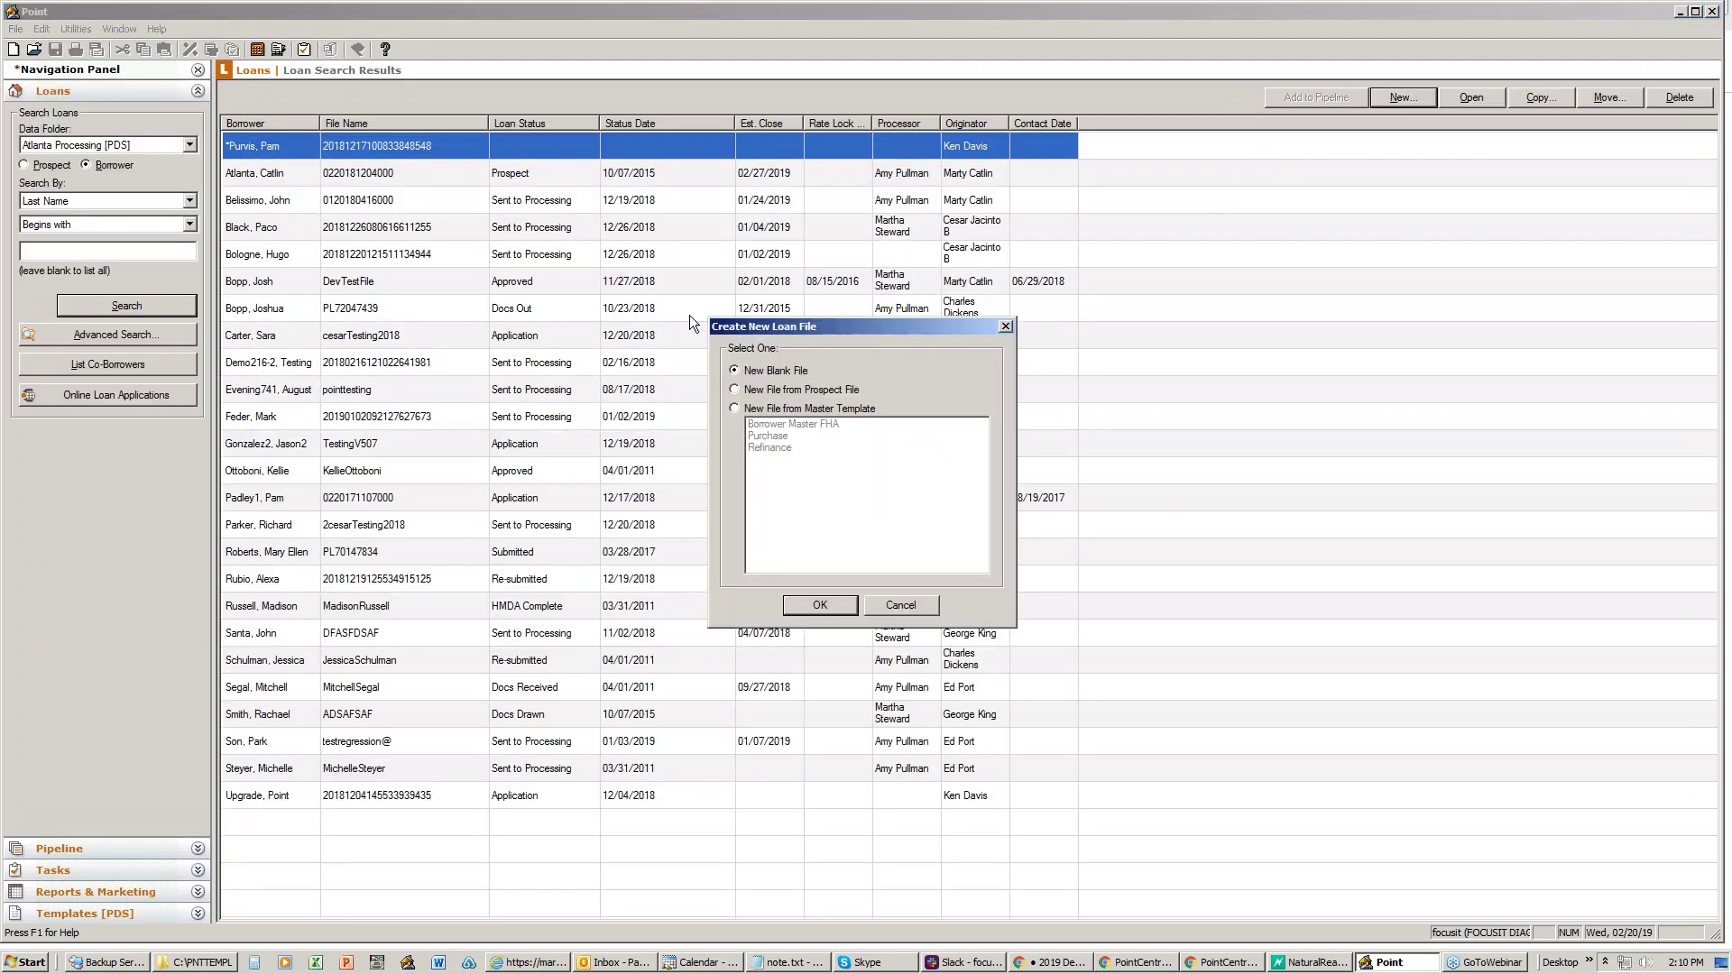
{"action": "left_click", "coordinate": [756, 409]}
{"action": "left_click", "coordinate": [776, 424]}
{"action": "left_click", "coordinate": [820, 605]}
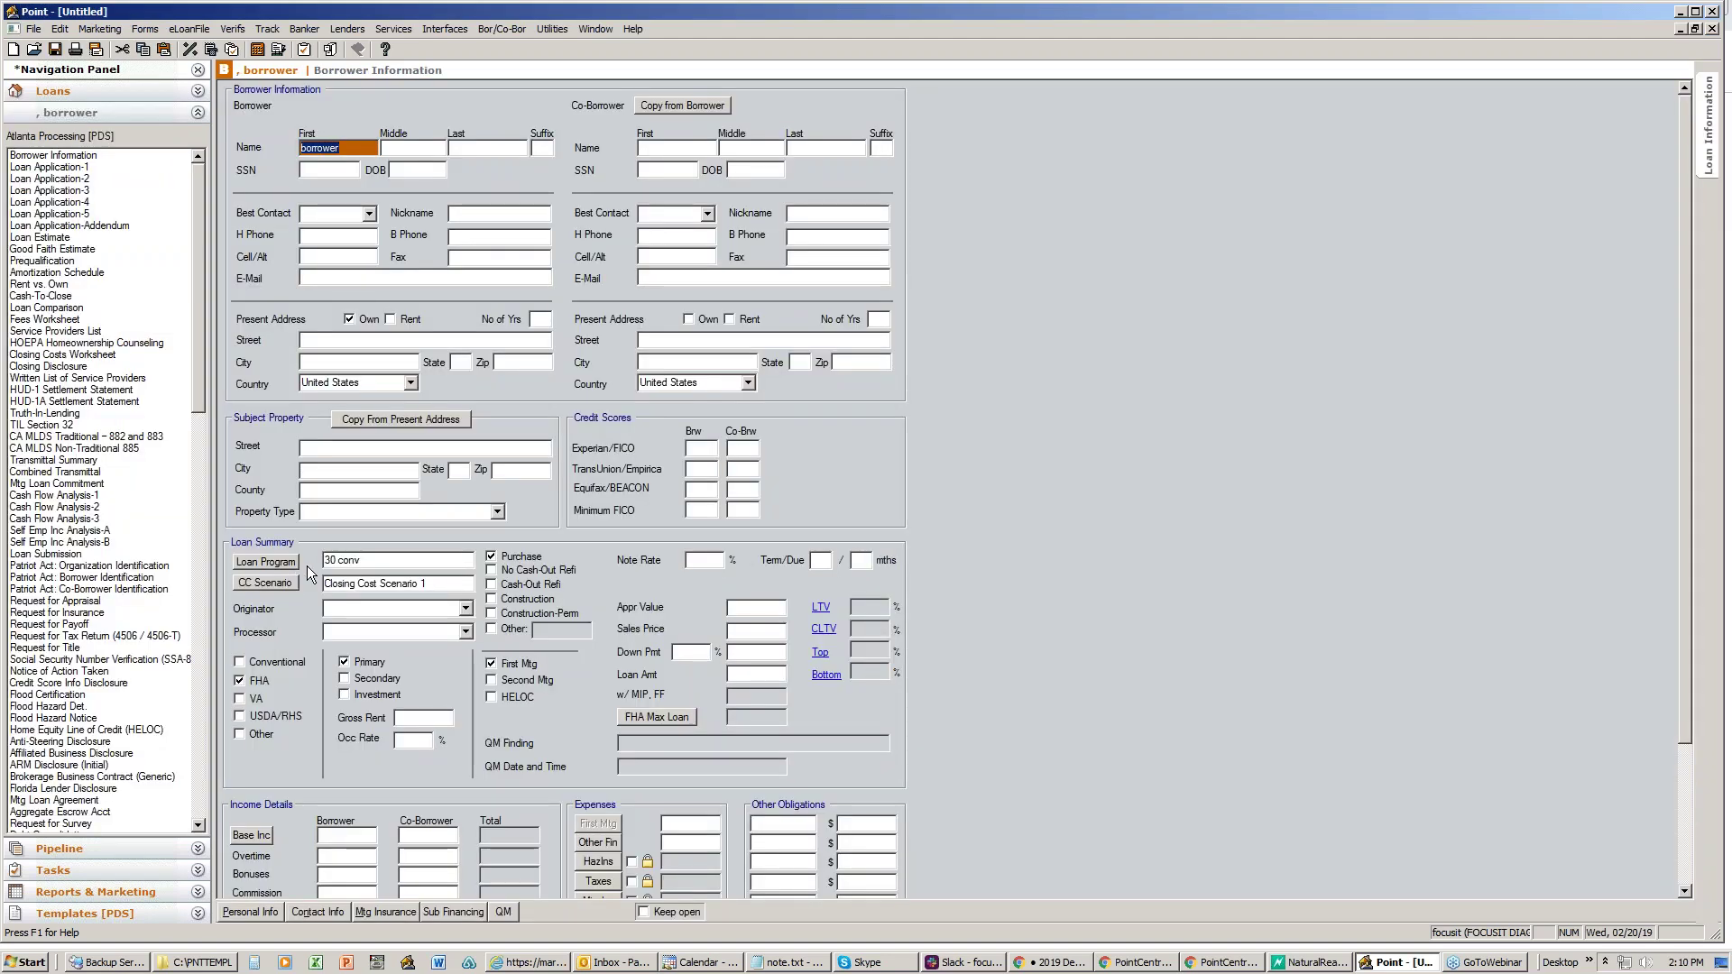
{"action": "left_click", "coordinate": [292, 562]}
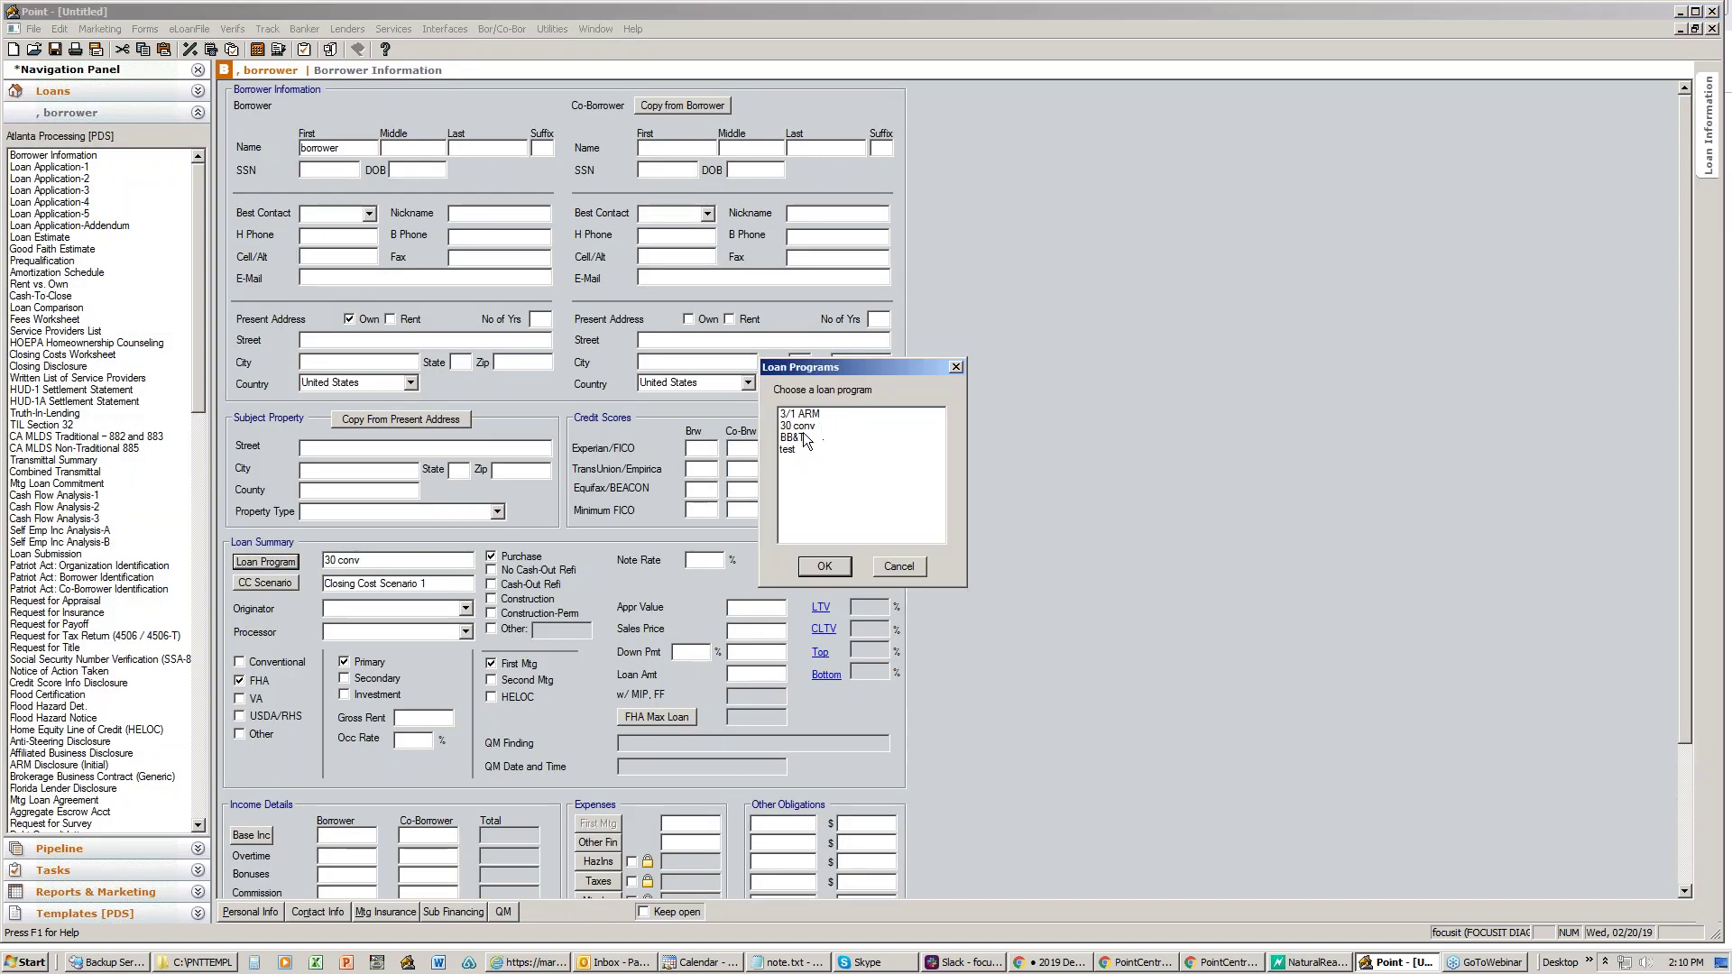
{"action": "left_click", "coordinate": [800, 438]}
{"action": "left_click", "coordinate": [824, 567]}
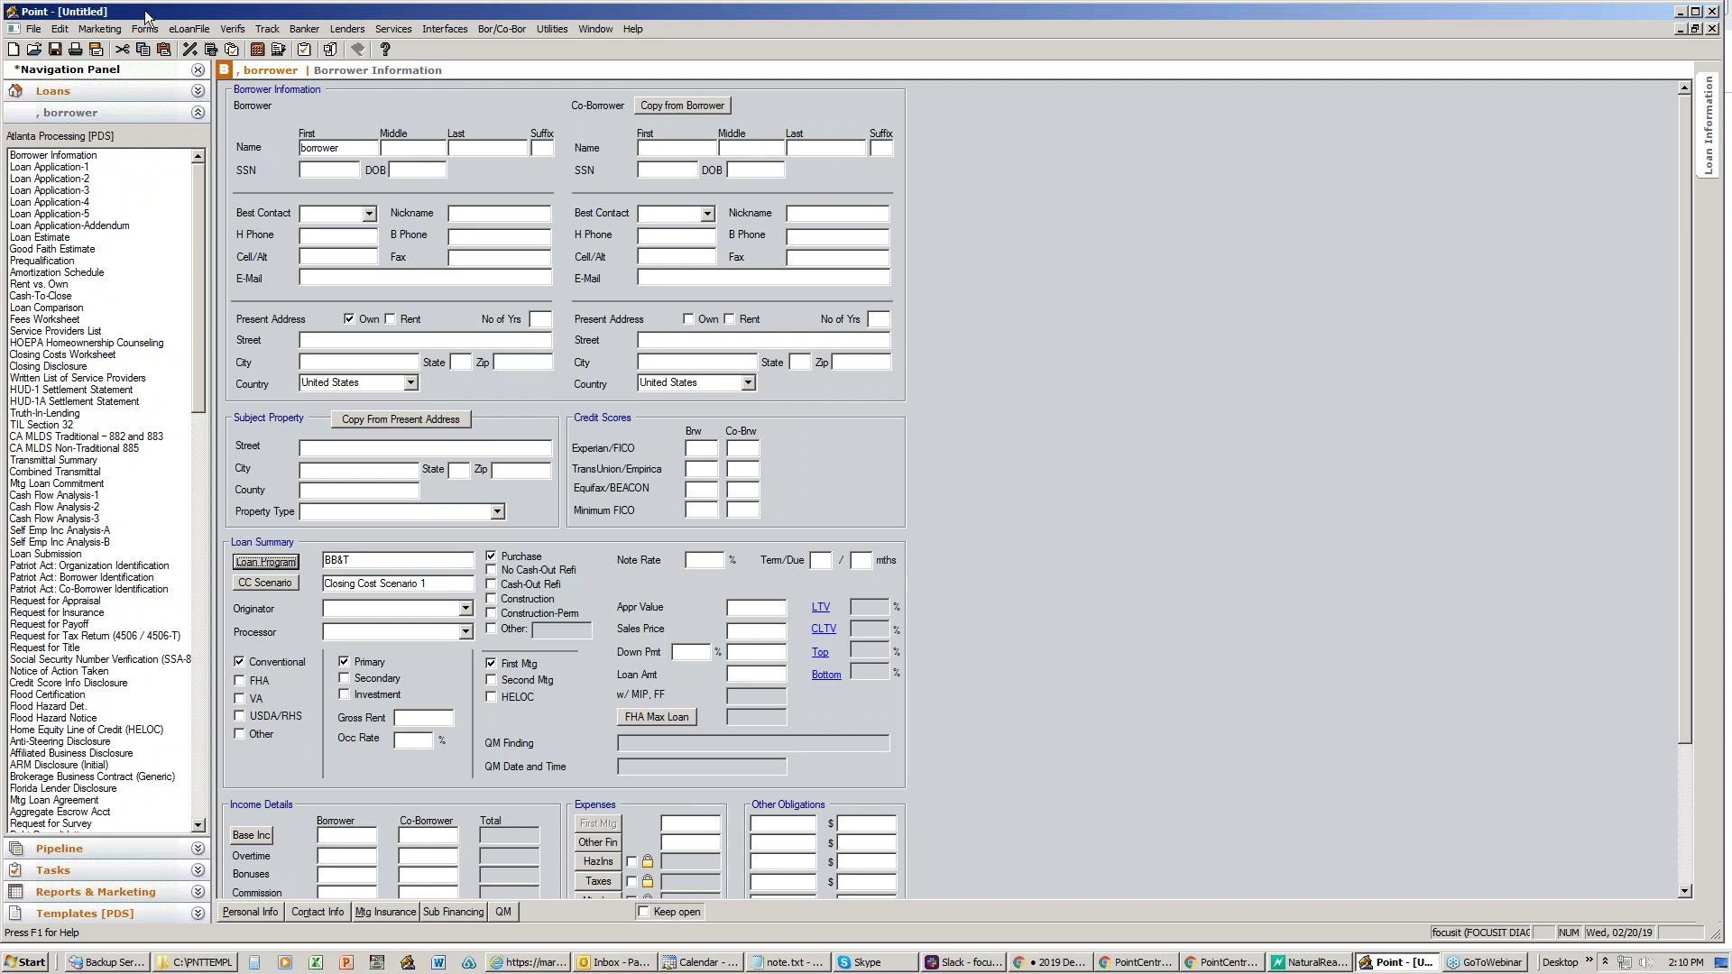
- Close the untitled borrower file without saving changes
{"action": "left_click", "coordinate": [33, 27]}
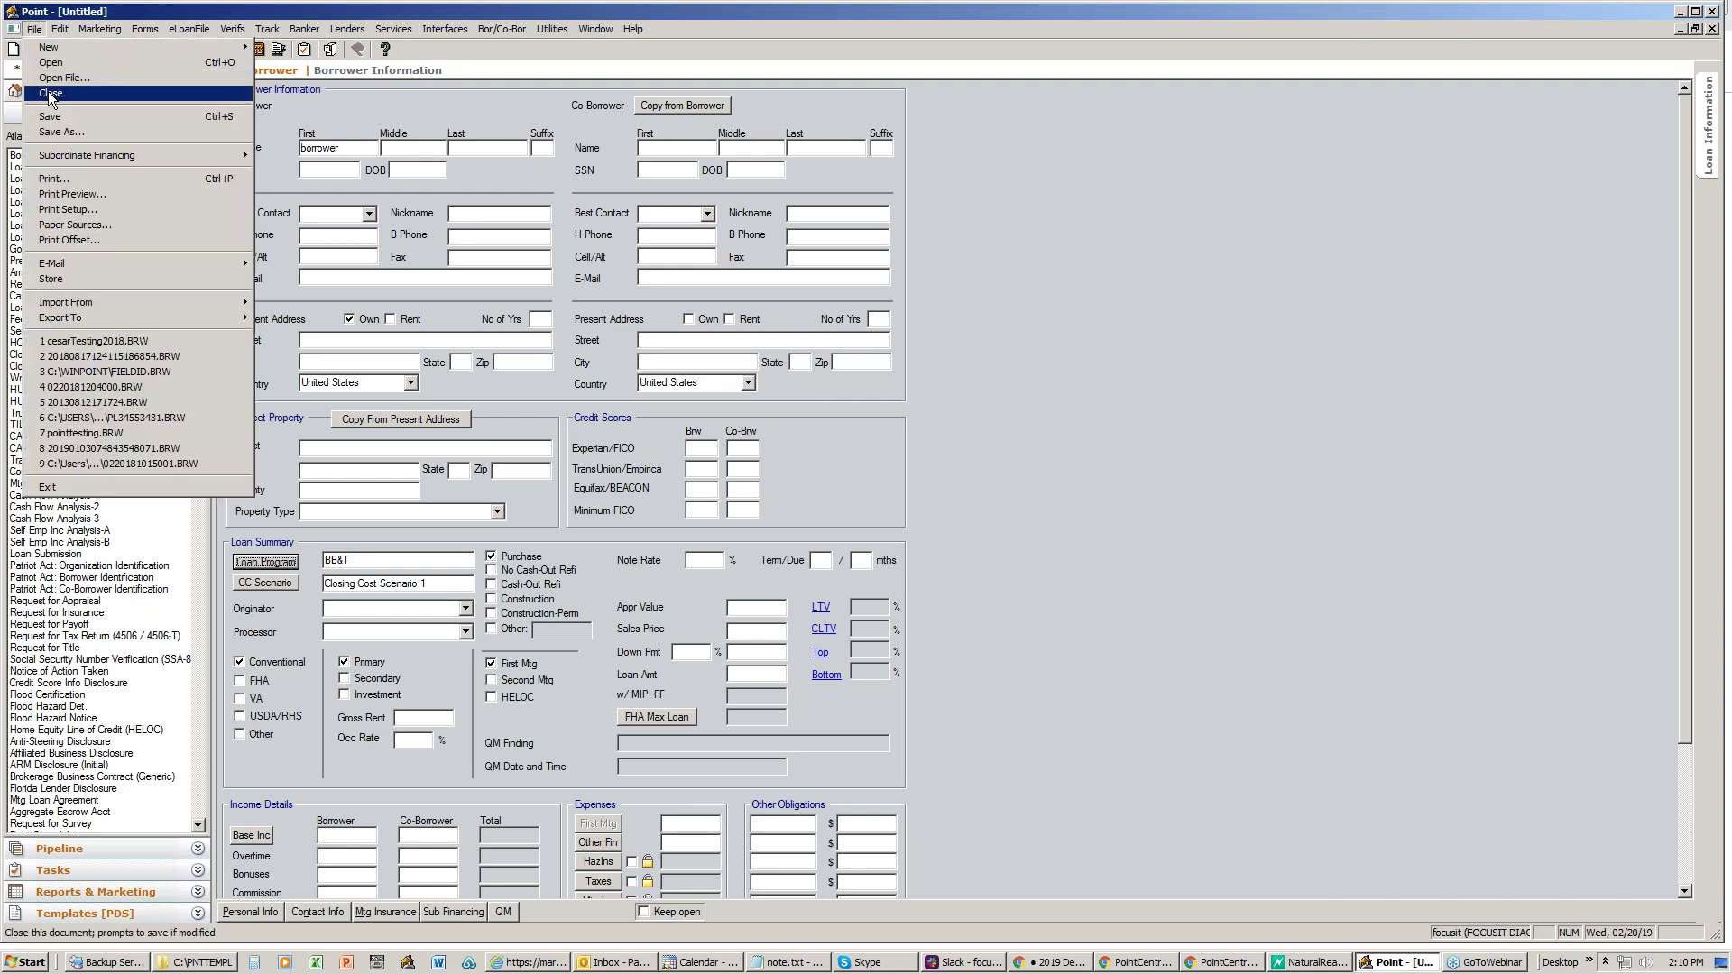
{"action": "left_click", "coordinate": [51, 87]}
{"action": "left_click", "coordinate": [860, 524]}
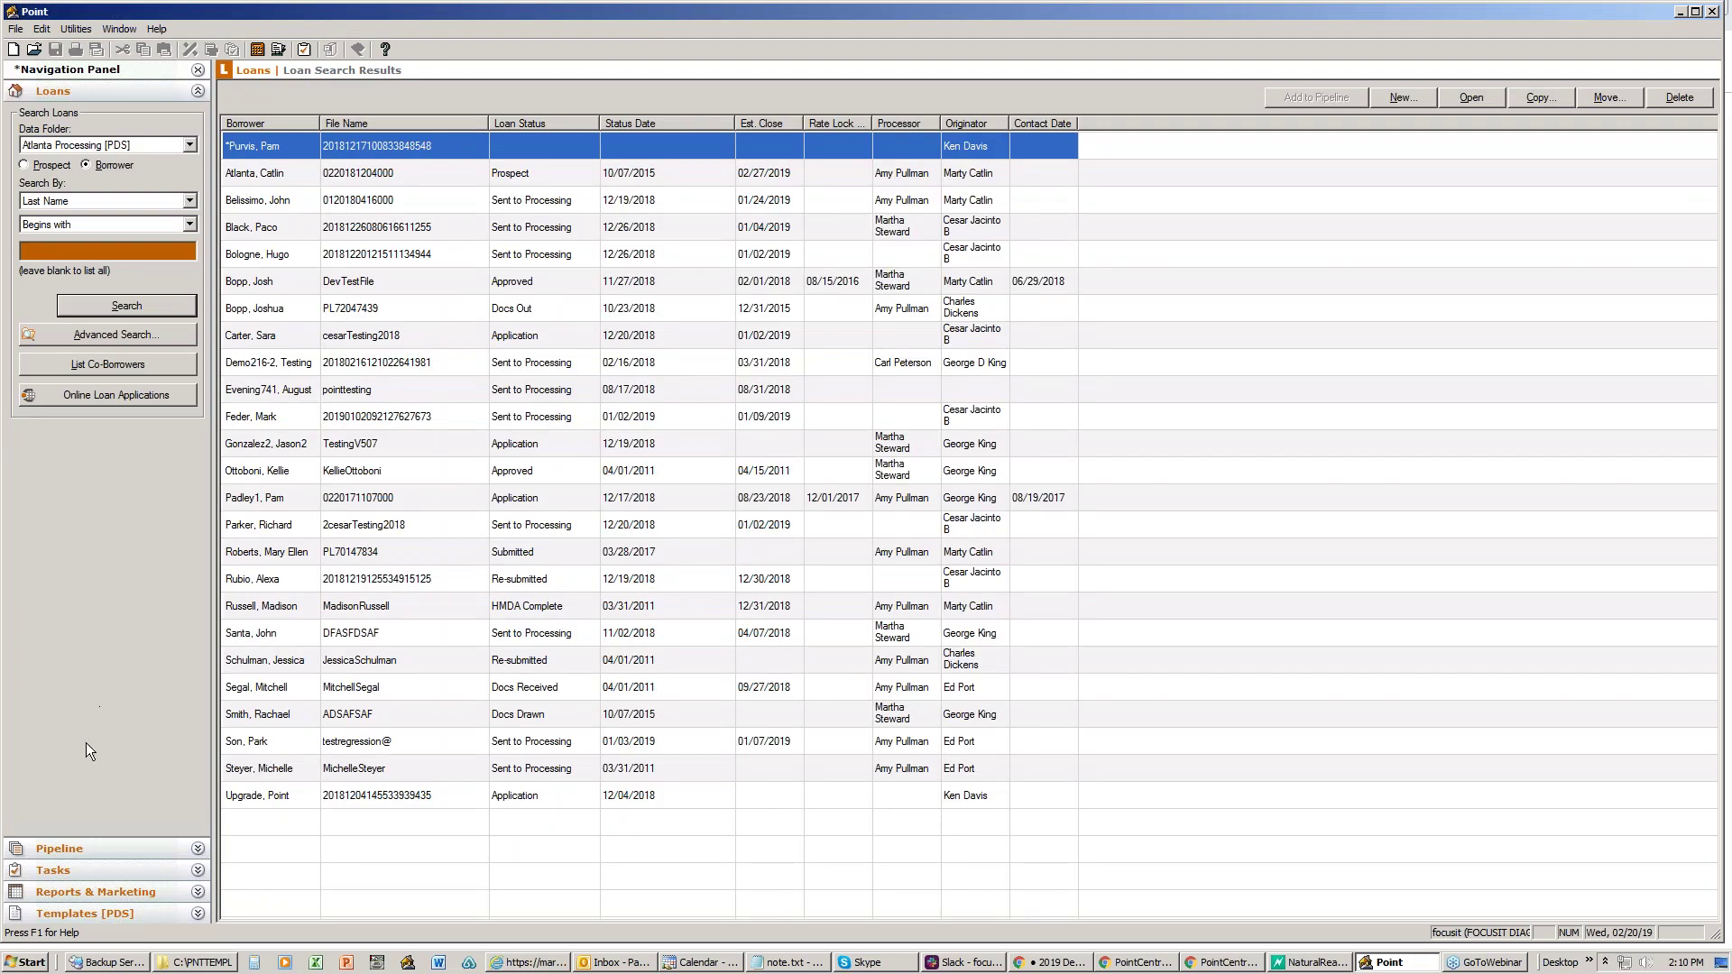
- Browse the borrower master (Refinance), prospect master, closing cost scenario and loan program templates
{"action": "left_click", "coordinate": [52, 915]}
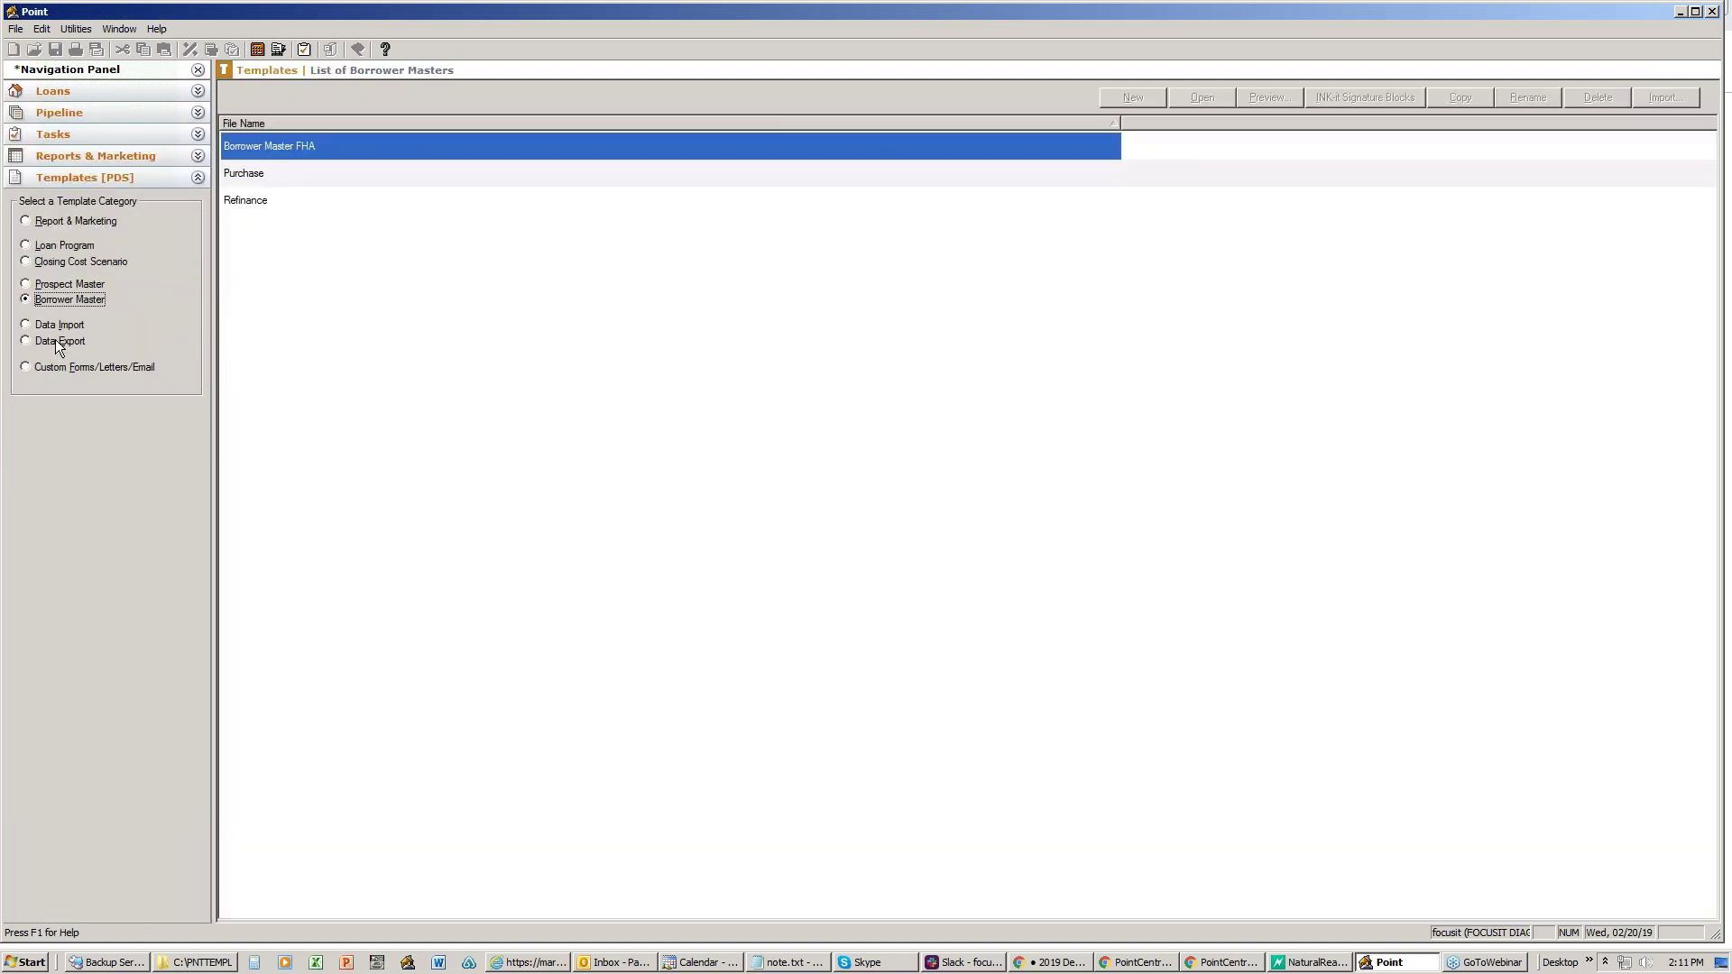
{"action": "left_click", "coordinate": [61, 287]}
{"action": "left_click", "coordinate": [68, 301]}
{"action": "left_click", "coordinate": [258, 202]}
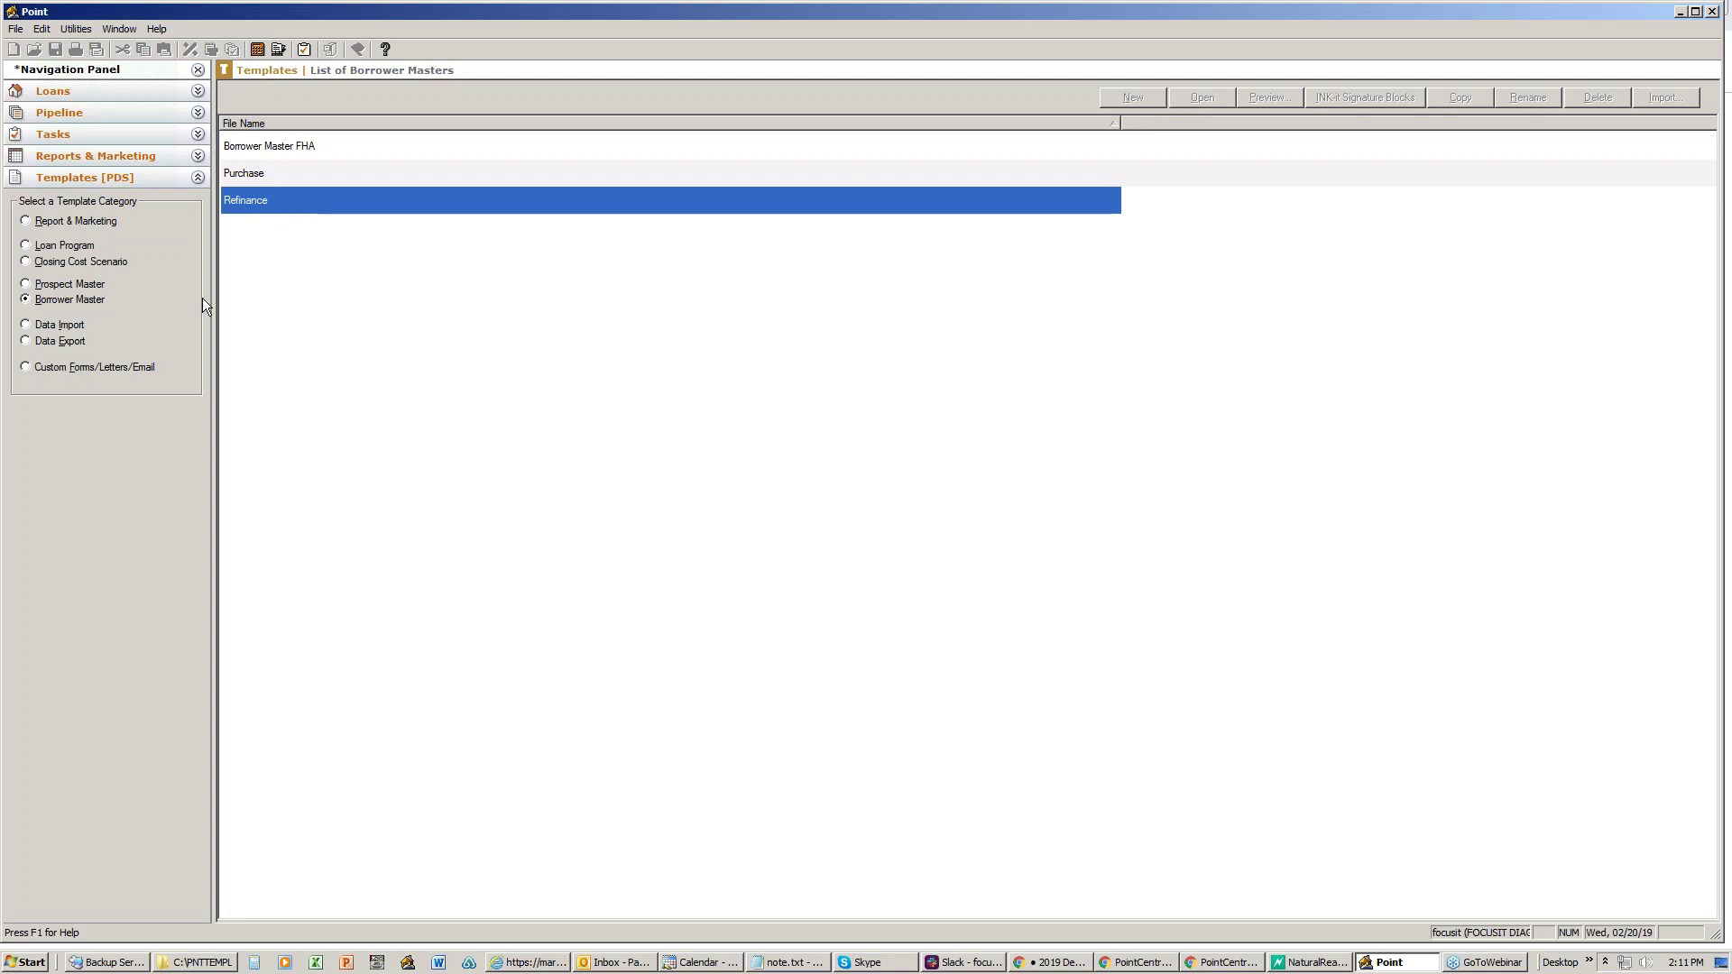
{"action": "left_click", "coordinate": [64, 283]}
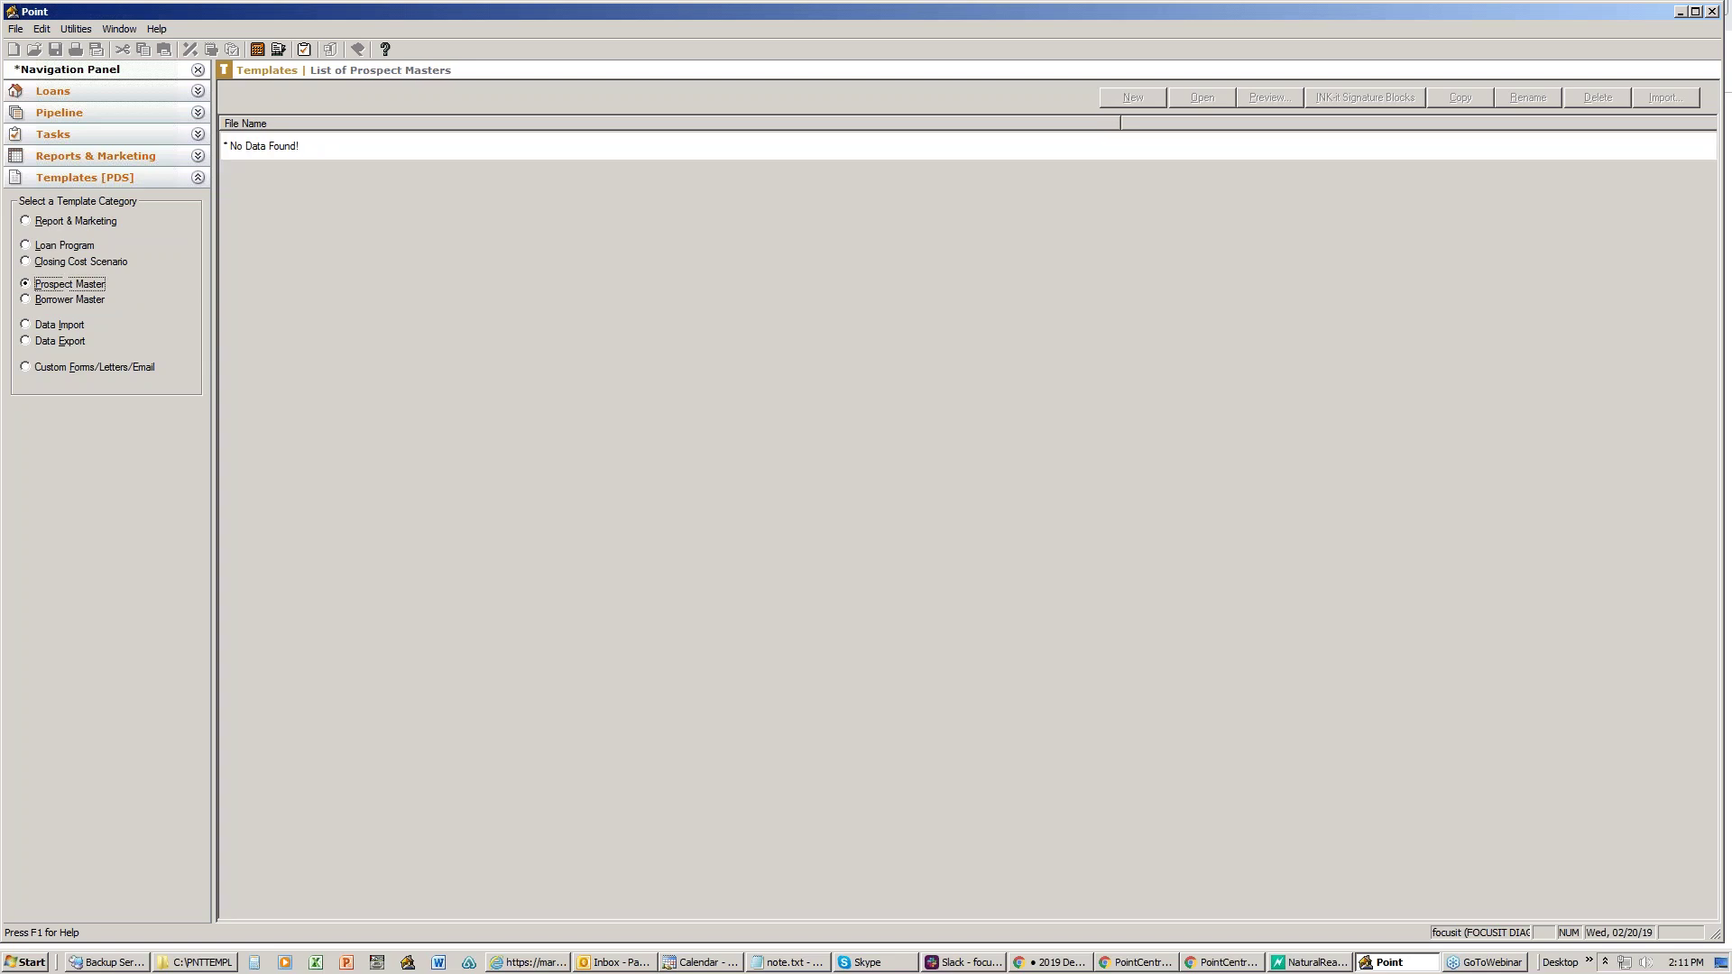
{"action": "left_click", "coordinate": [63, 261]}
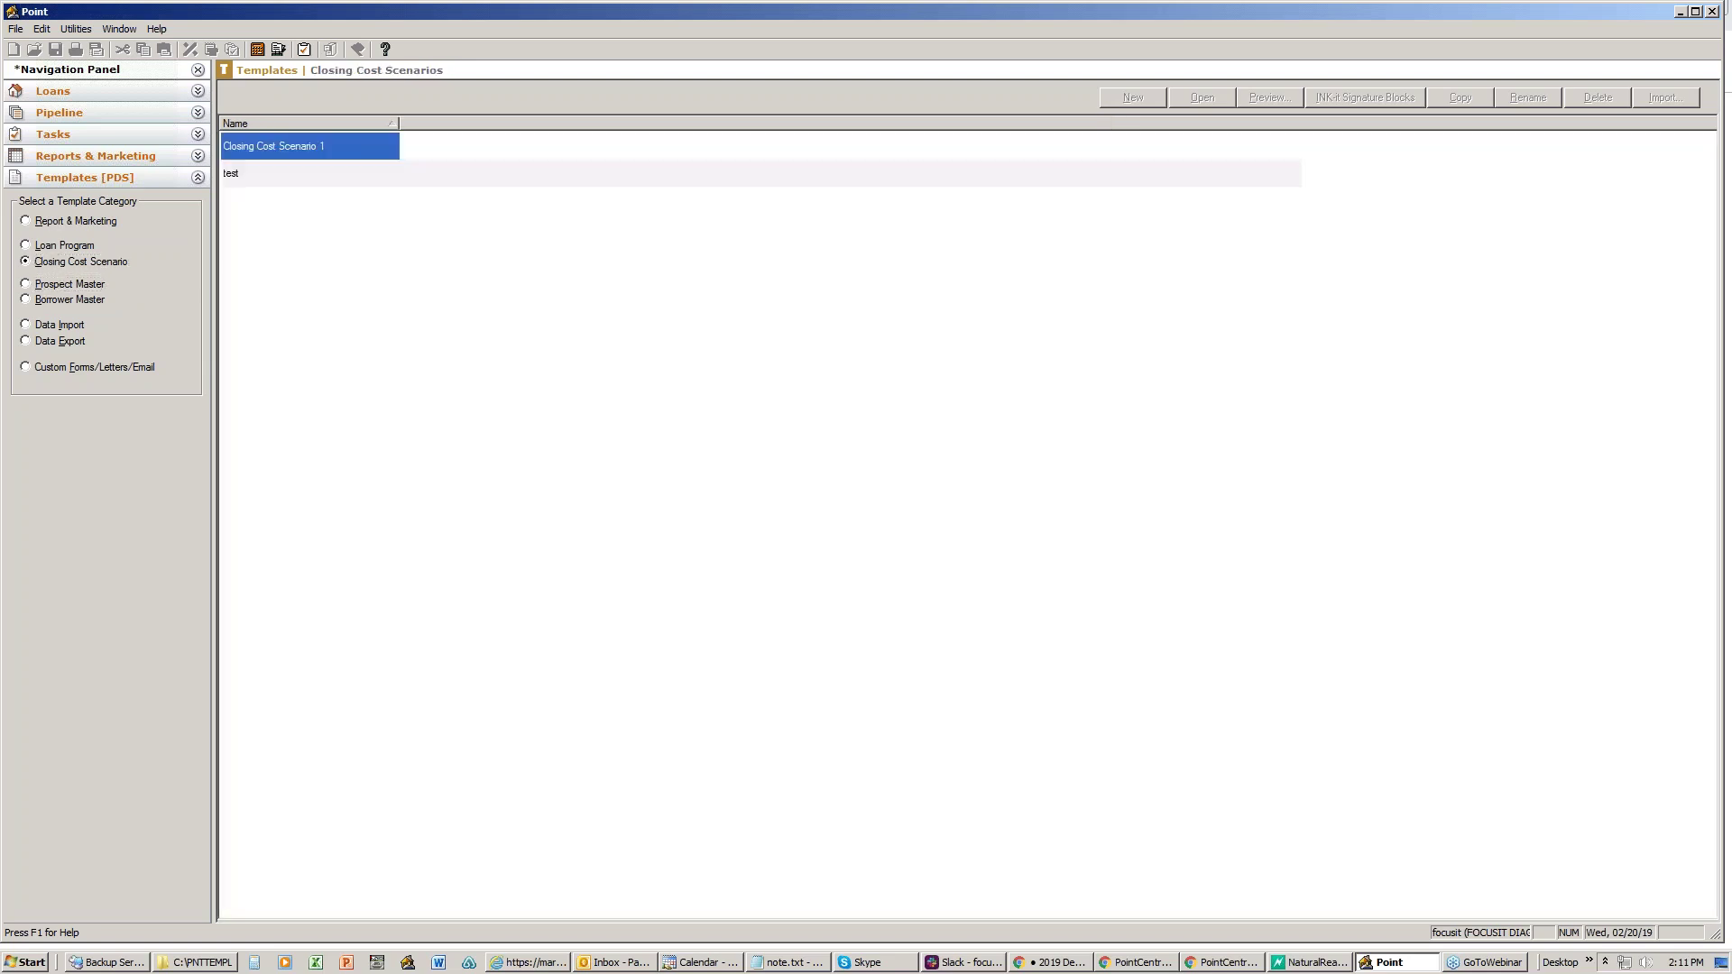
{"action": "left_click", "coordinate": [63, 246]}
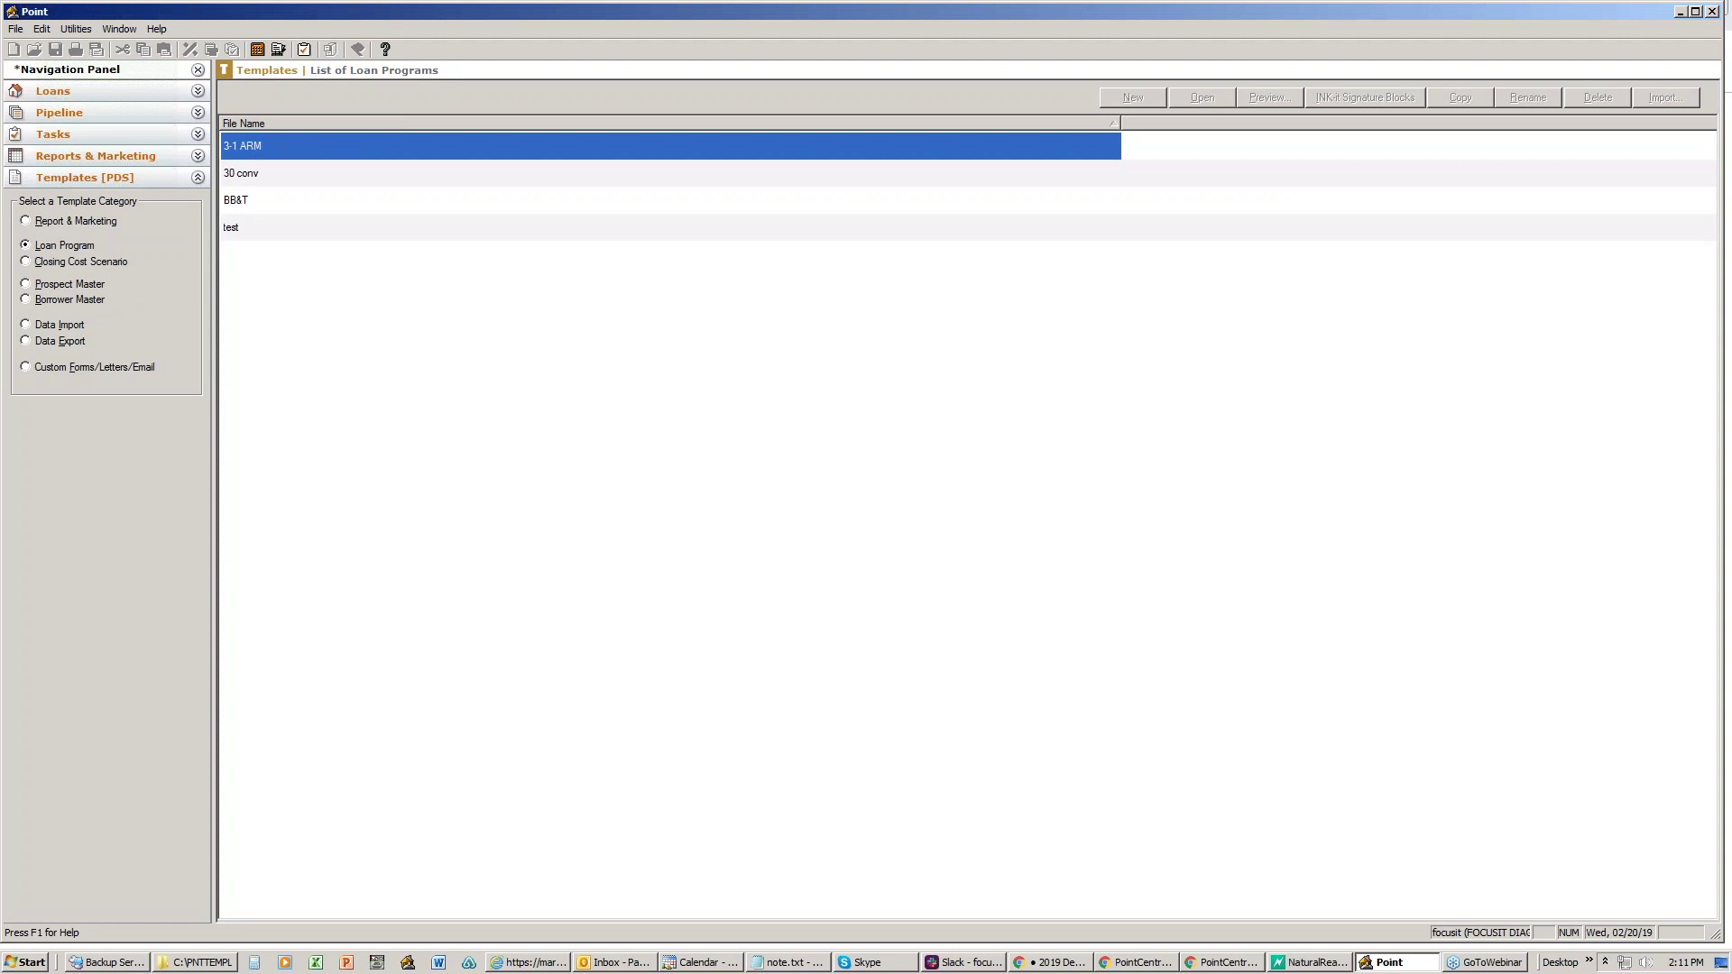
- Minimize Point and go to PointCentral's List Template Sets page
{"action": "left_click", "coordinate": [1681, 12]}
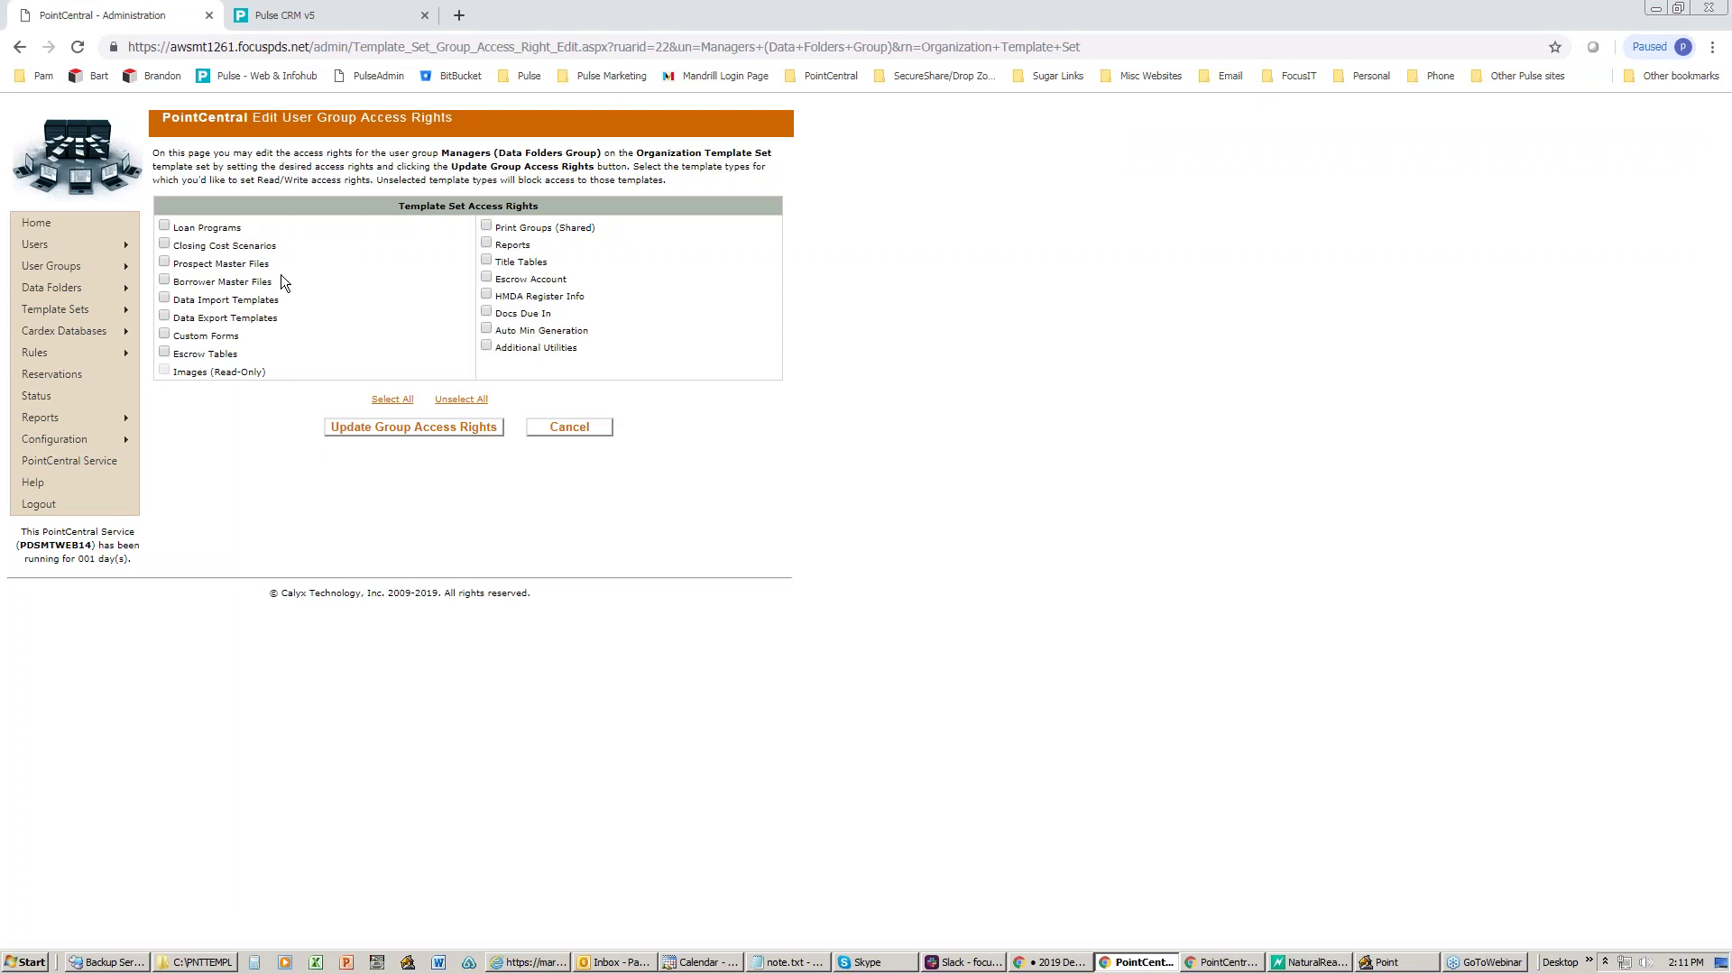
{"action": "mouse_move", "coordinate": [51, 303]}
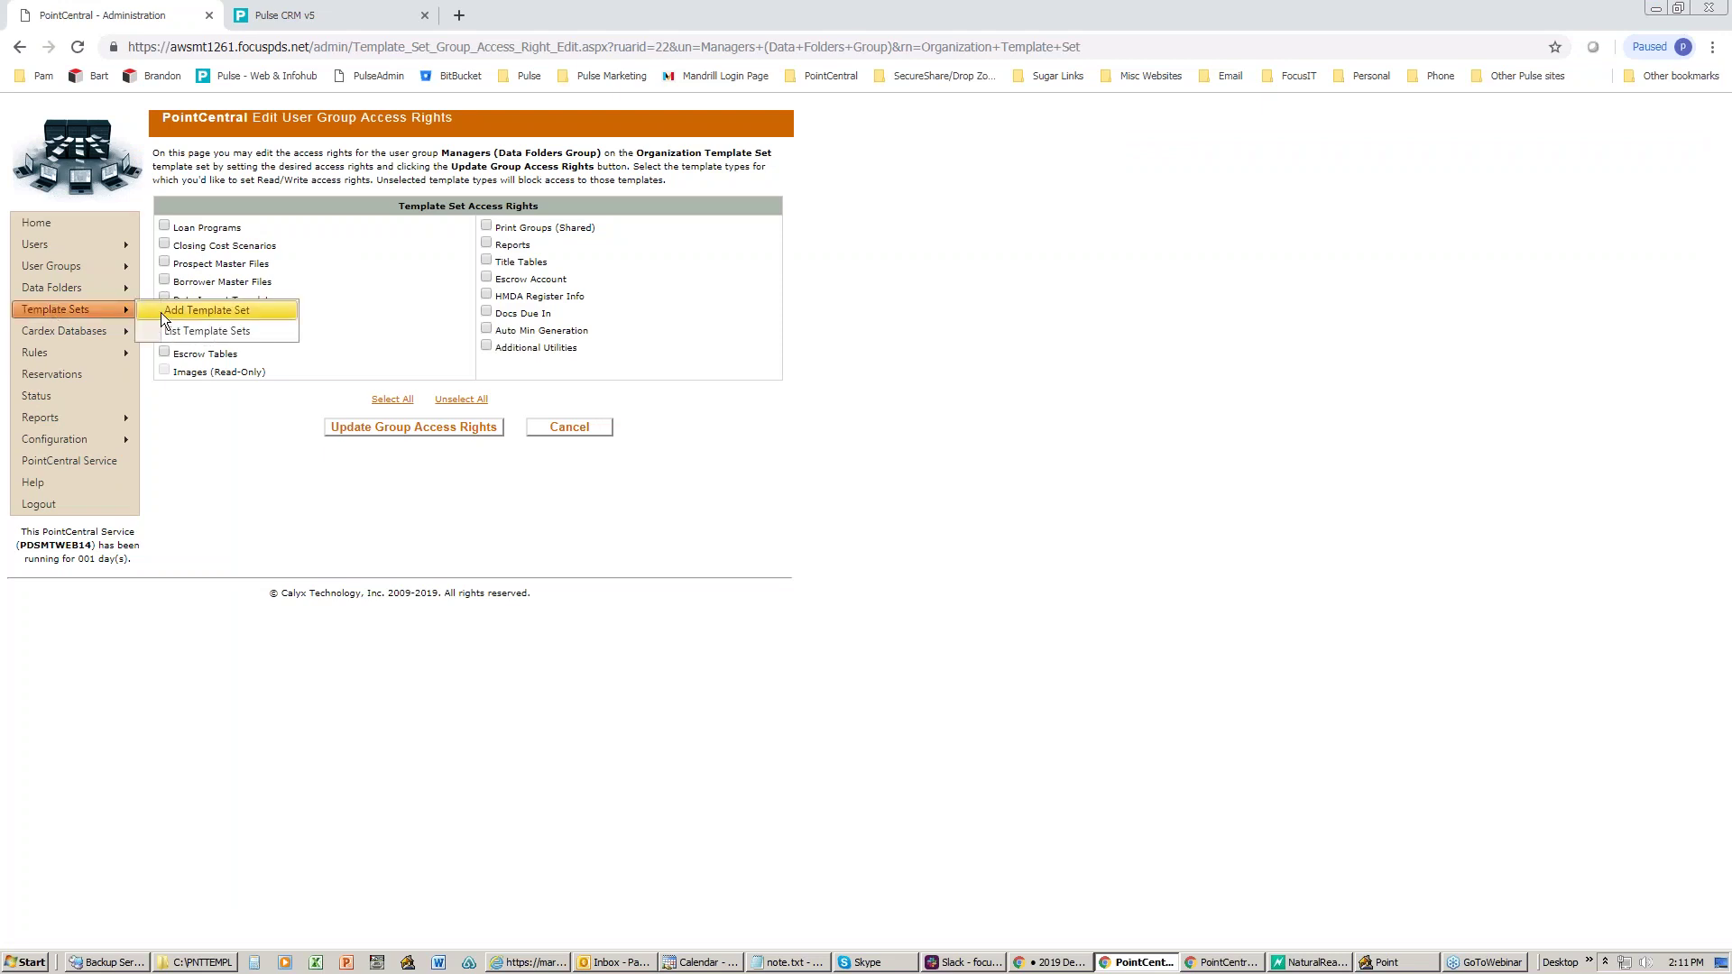
{"action": "left_click", "coordinate": [213, 330]}
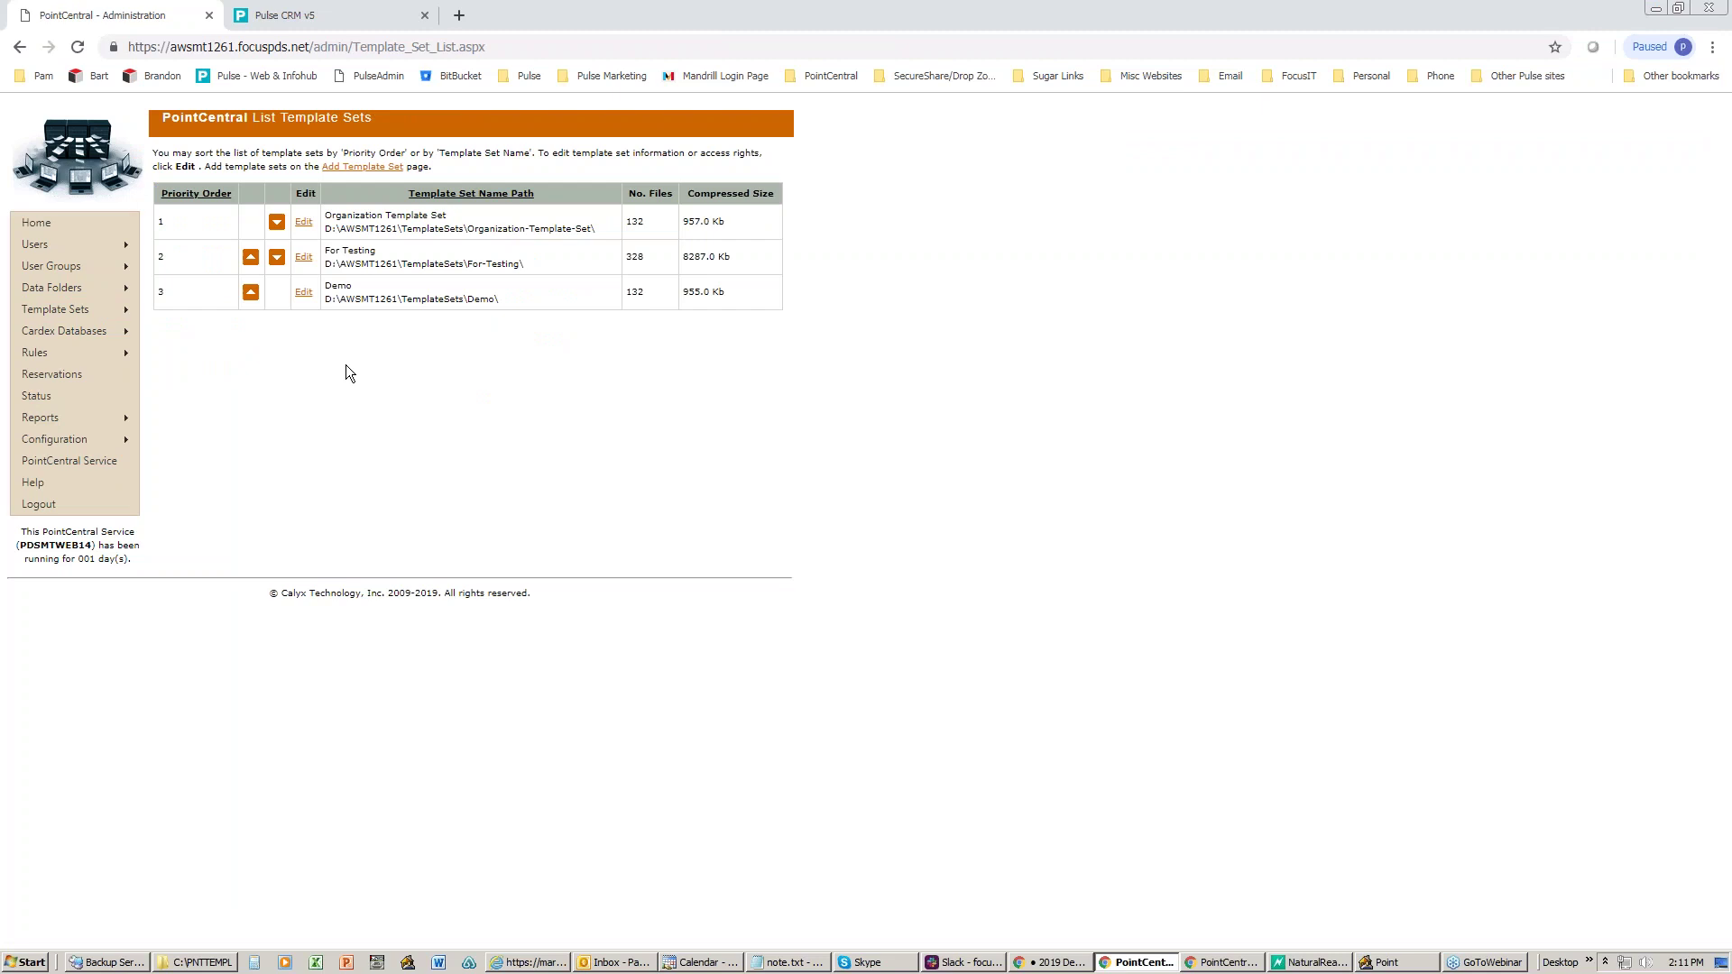
- Give Processors full access to the Demo template set, then pick Managers without Escrow Account
{"action": "left_click", "coordinate": [448, 626]}
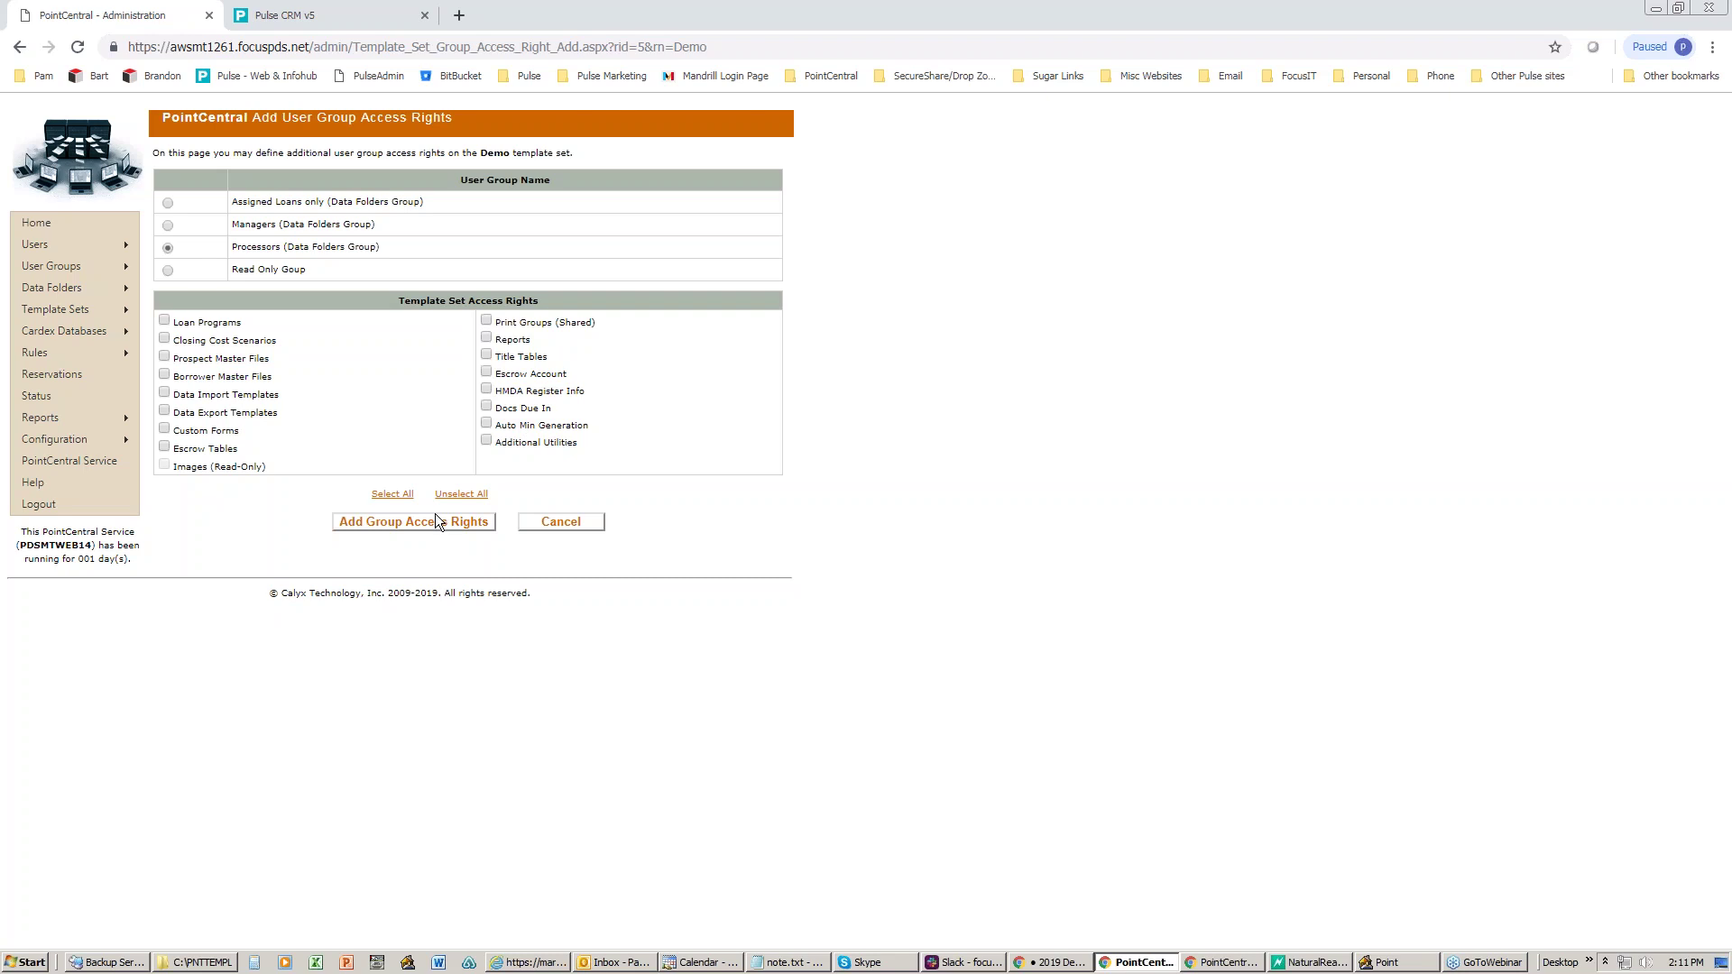
{"action": "left_click", "coordinate": [411, 523]}
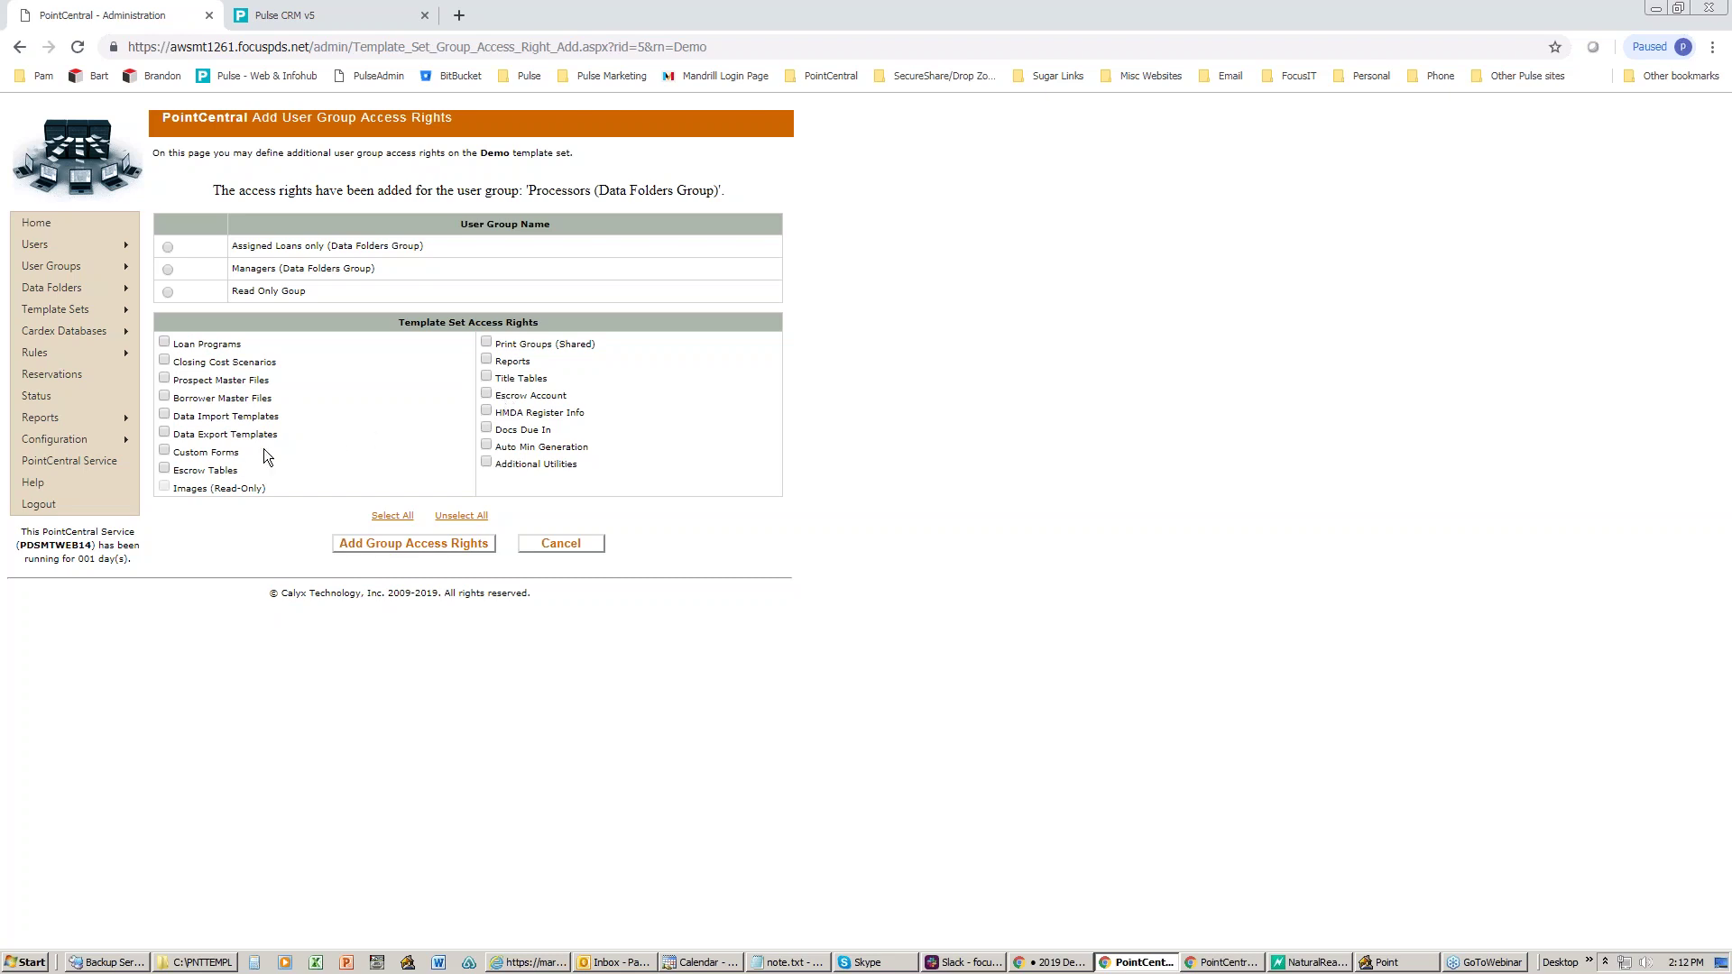
{"action": "left_click", "coordinate": [167, 269]}
{"action": "left_click", "coordinate": [486, 394]}
- Add Managers' Demo rights without HMDA Register Info, then pick Read Only Goup and clear all rights
{"action": "left_click", "coordinate": [486, 412]}
{"action": "left_click", "coordinate": [388, 543]}
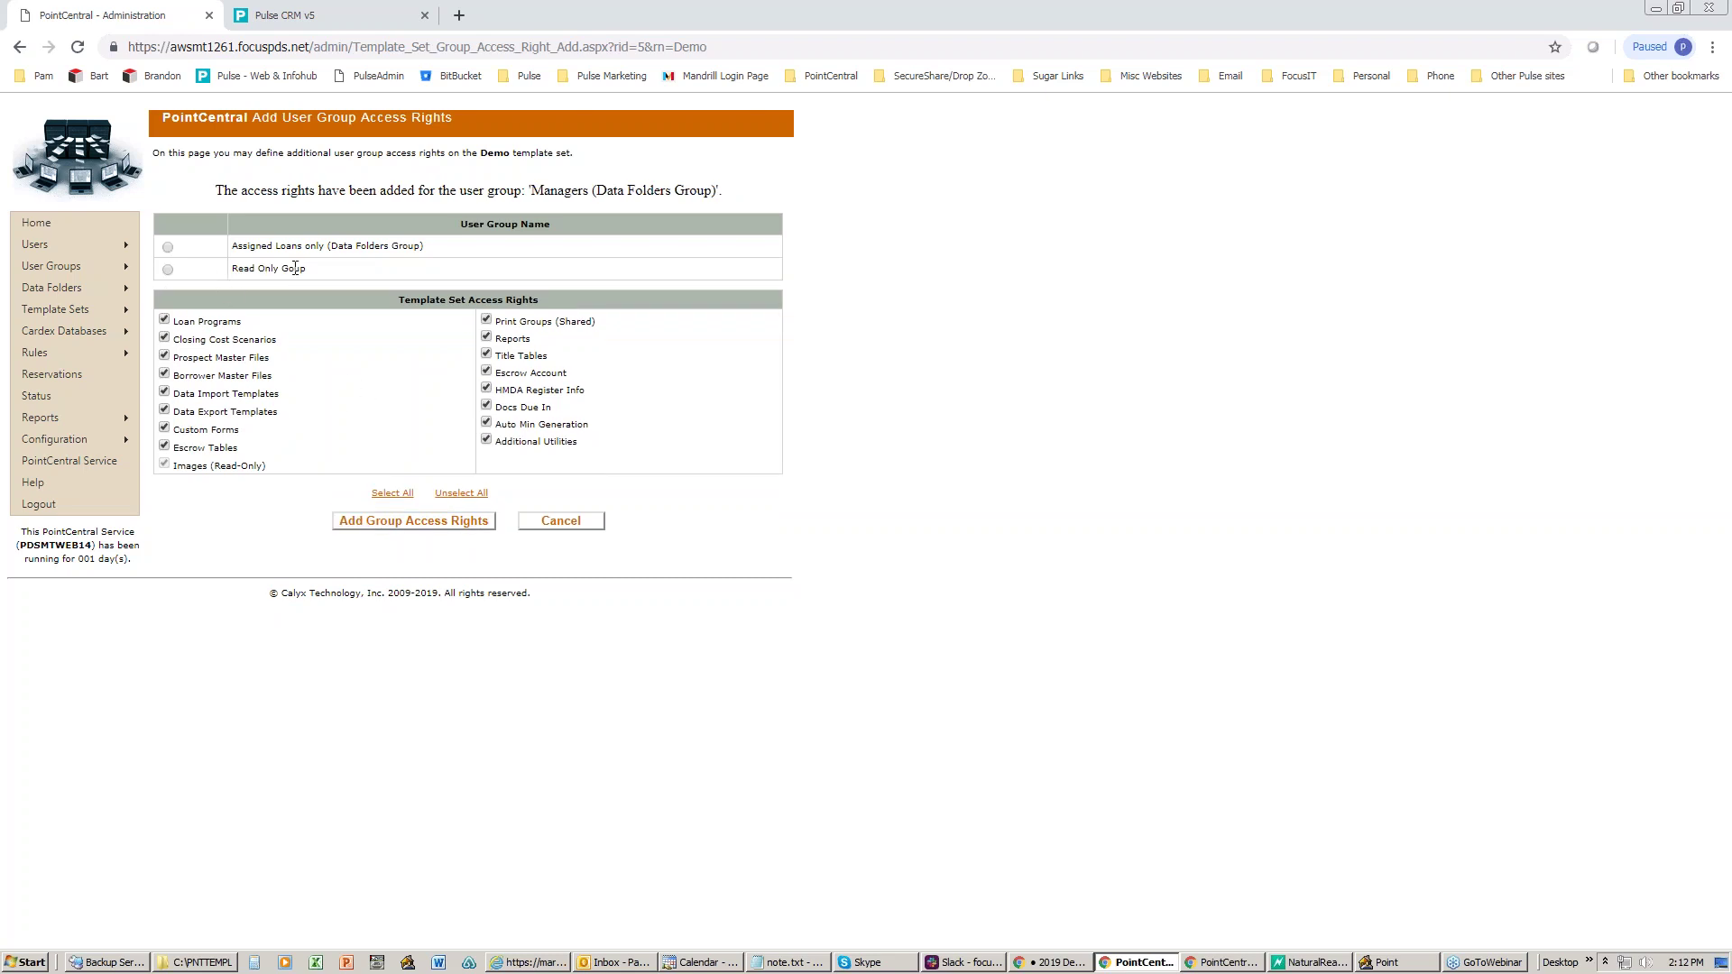
{"action": "left_click", "coordinate": [168, 270]}
{"action": "left_click", "coordinate": [445, 496]}
- Select all rights, then untick Loan Programs, Closing Cost Scenarios, master files, import/export templates, Custom Forms, Escrow Tables
{"action": "left_click", "coordinate": [393, 494]}
{"action": "mouse_move", "coordinate": [135, 310]}
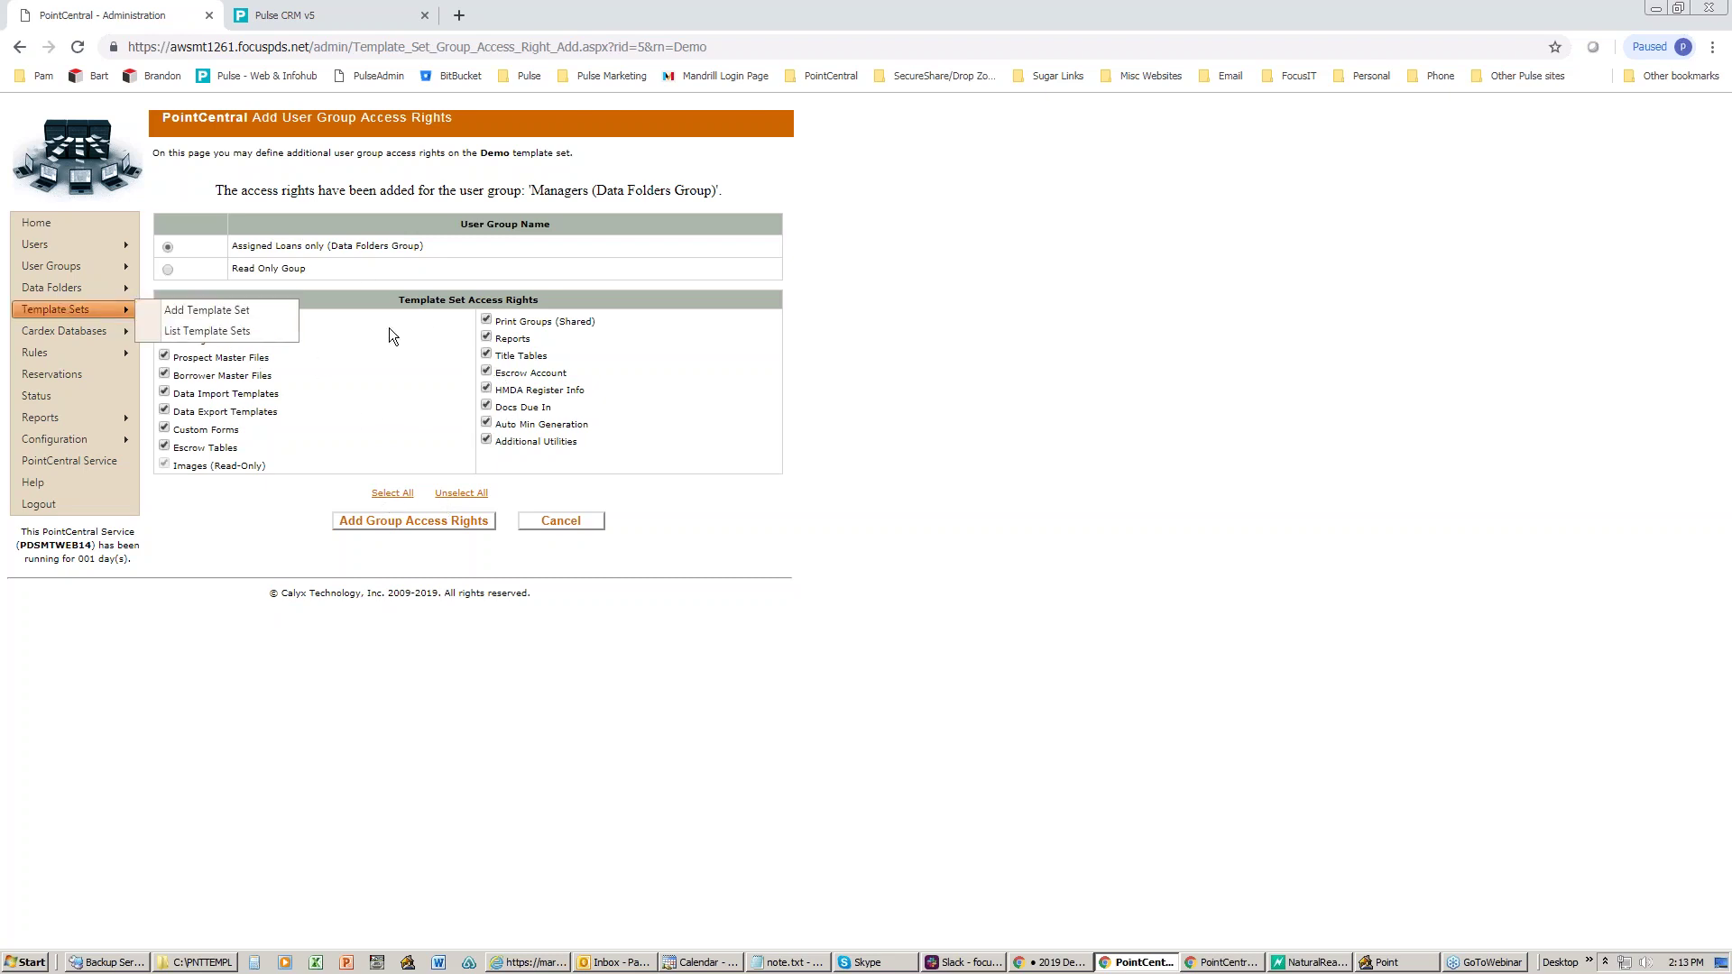
{"action": "left_click", "coordinate": [165, 321]}
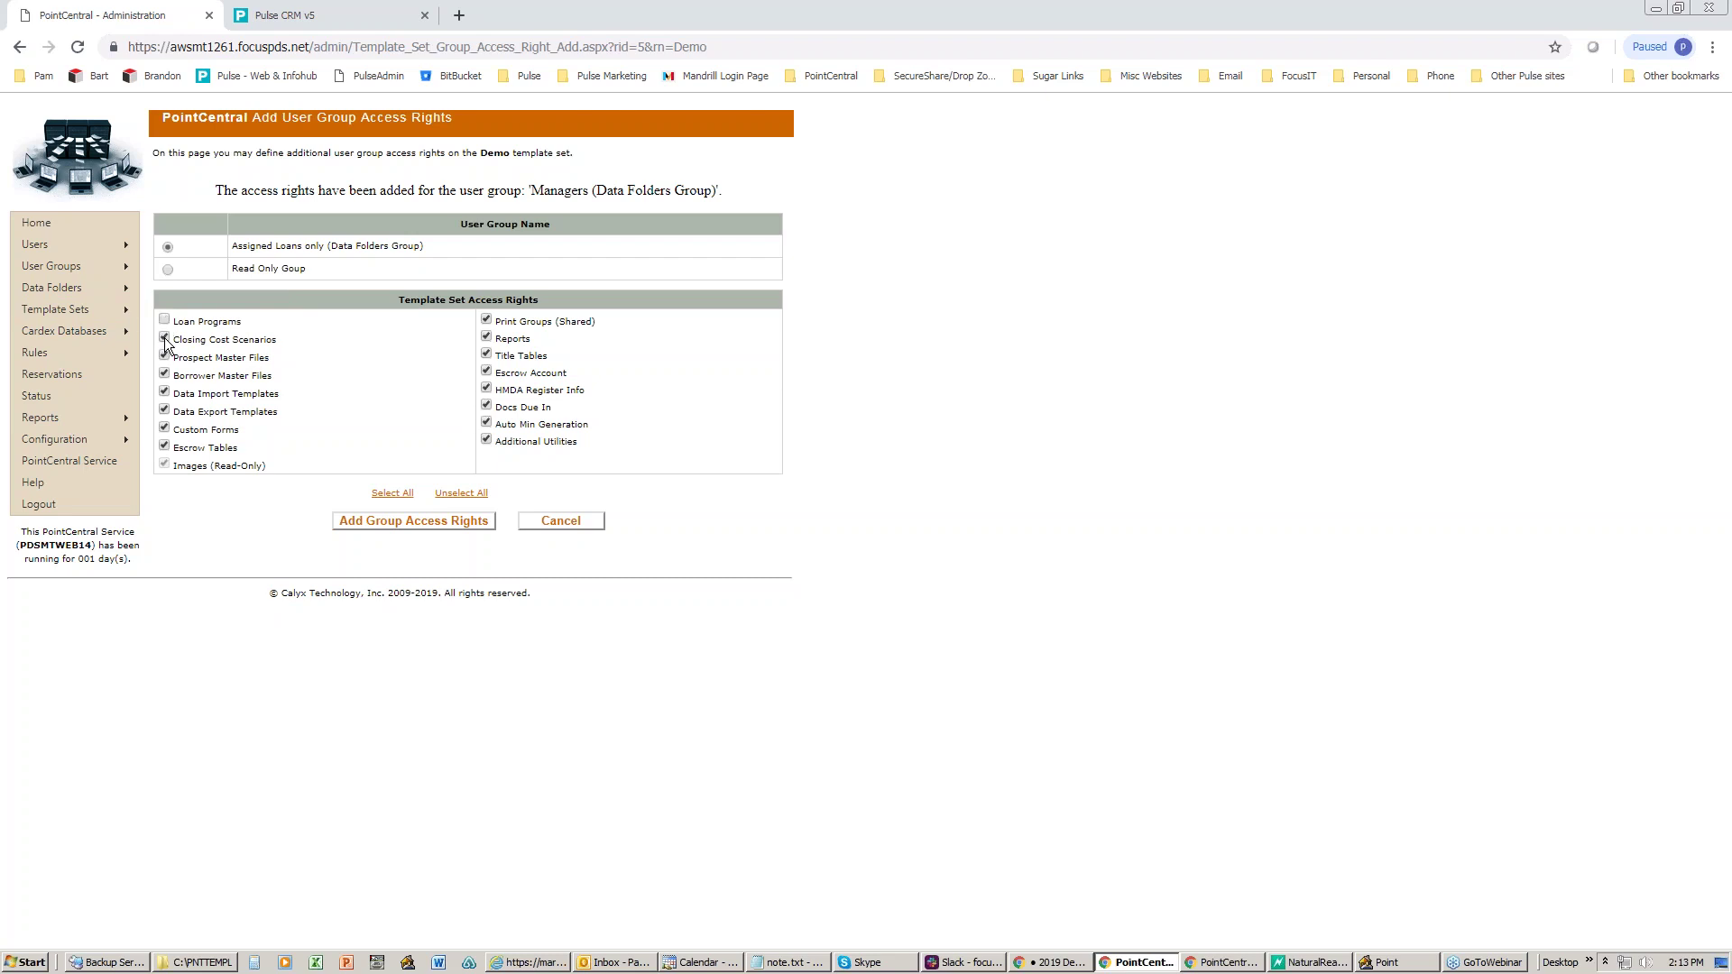
{"action": "left_click", "coordinate": [165, 339]}
{"action": "left_click", "coordinate": [165, 357]}
{"action": "left_click", "coordinate": [165, 375]}
{"action": "left_click", "coordinate": [165, 393]}
{"action": "left_click", "coordinate": [165, 411]}
{"action": "left_click", "coordinate": [165, 429]}
{"action": "left_click", "coordinate": [165, 446]}
- Untick Print Groups (Shared), re-tick Borrower Master Files, then select every right again
{"action": "left_click", "coordinate": [487, 320]}
{"action": "left_click", "coordinate": [165, 374]}
{"action": "left_click", "coordinate": [388, 493]}
{"action": "mouse_move", "coordinate": [83, 313]}
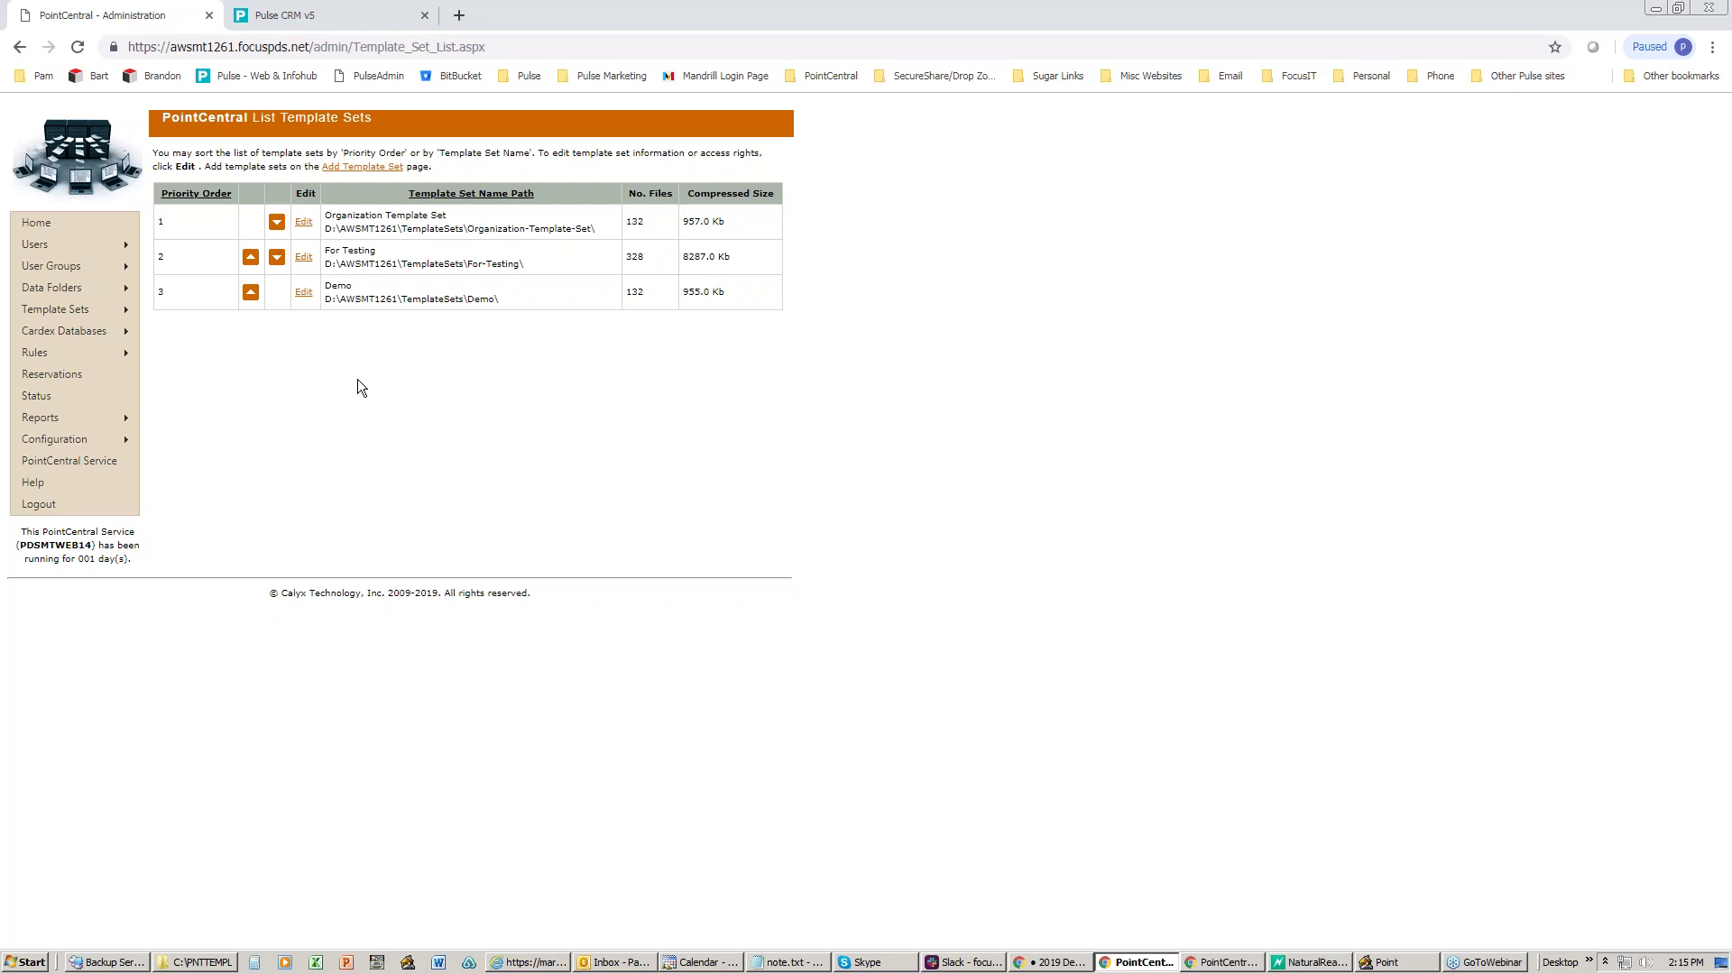
{"action": "left_click", "coordinate": [1394, 962]}
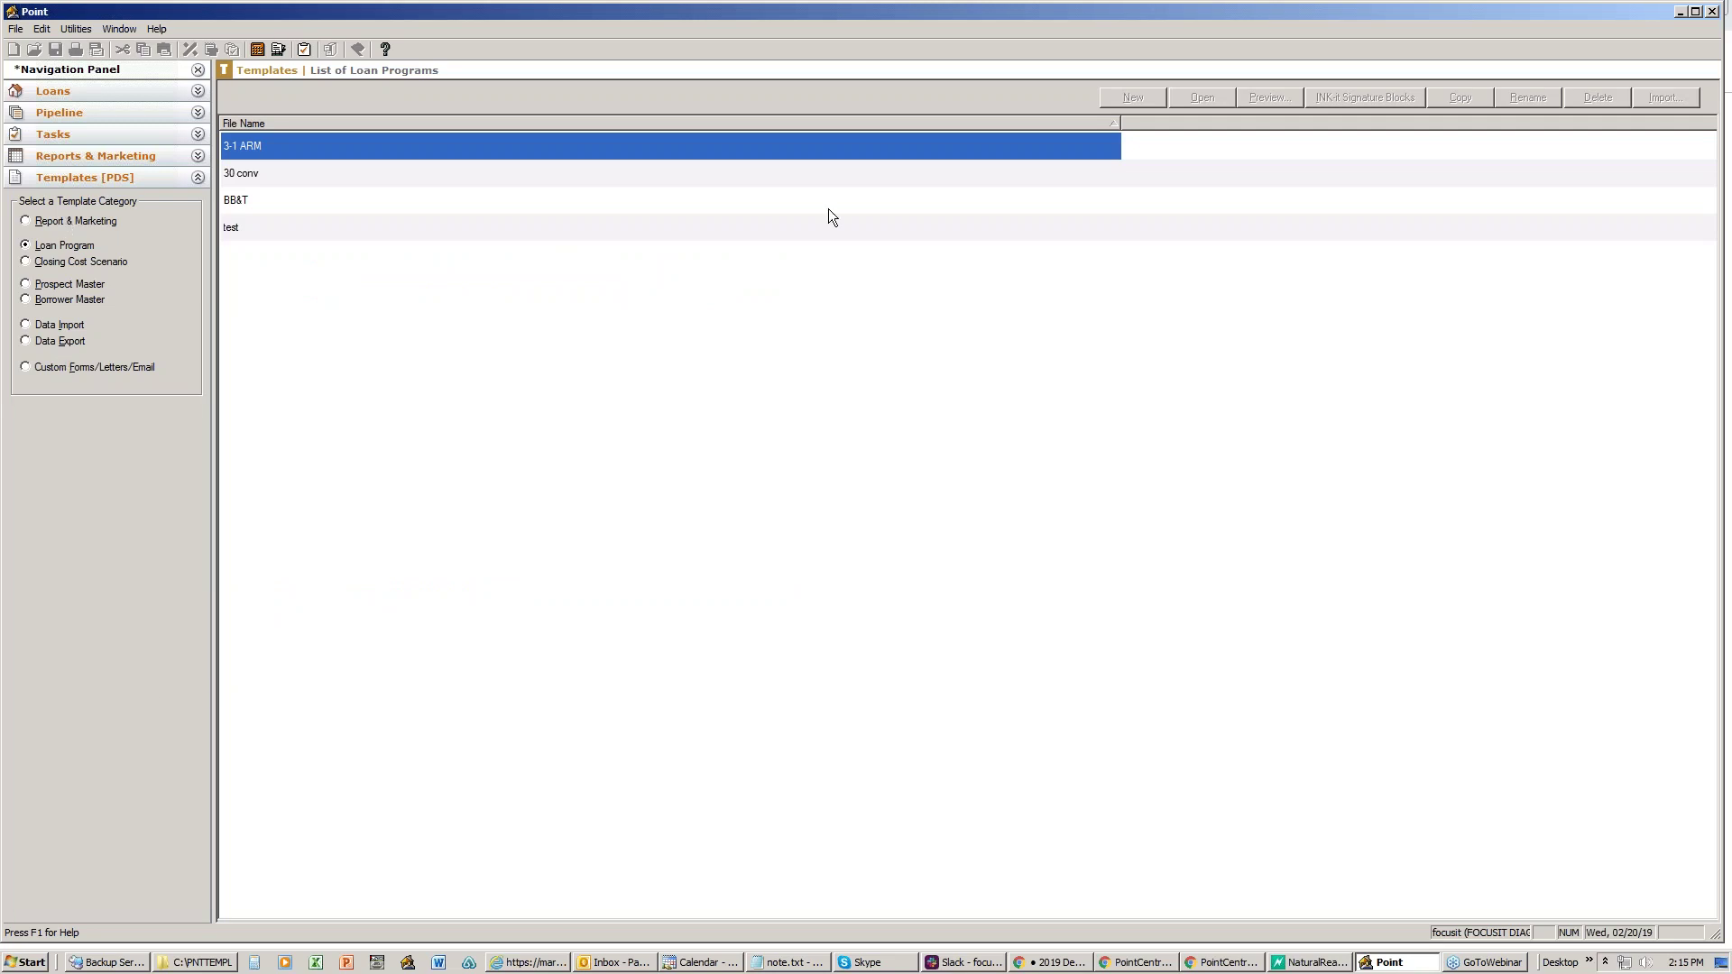
{"action": "left_click", "coordinate": [1682, 11]}
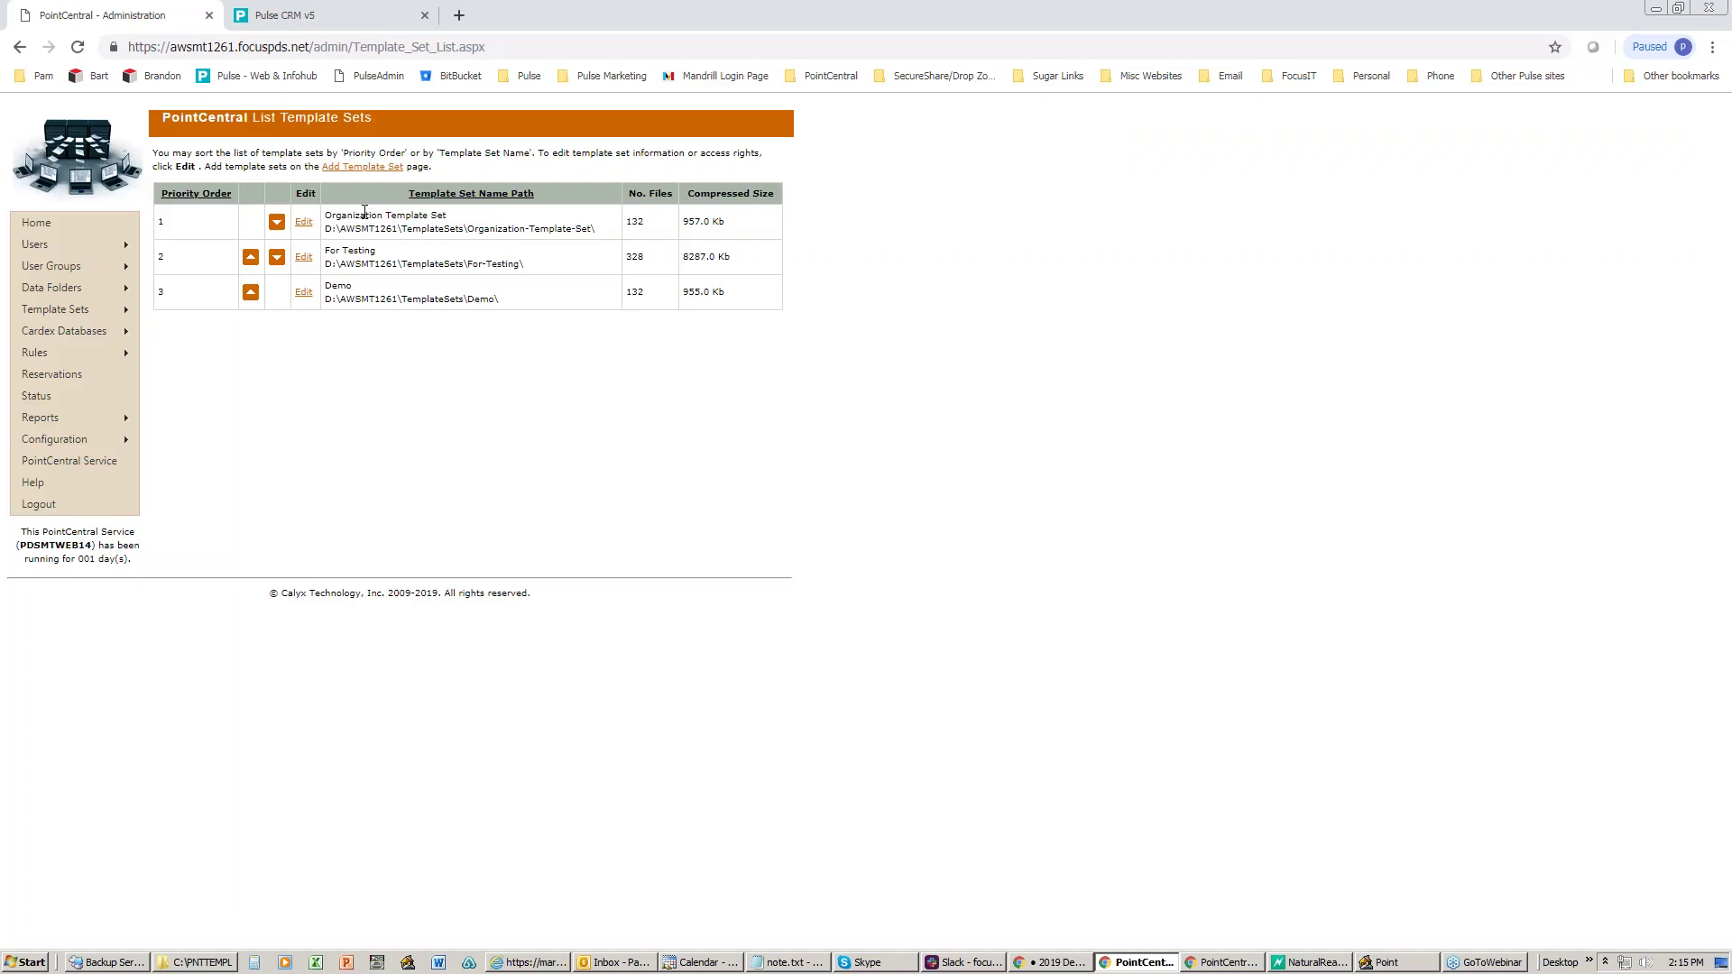
{"action": "left_click", "coordinate": [304, 262]}
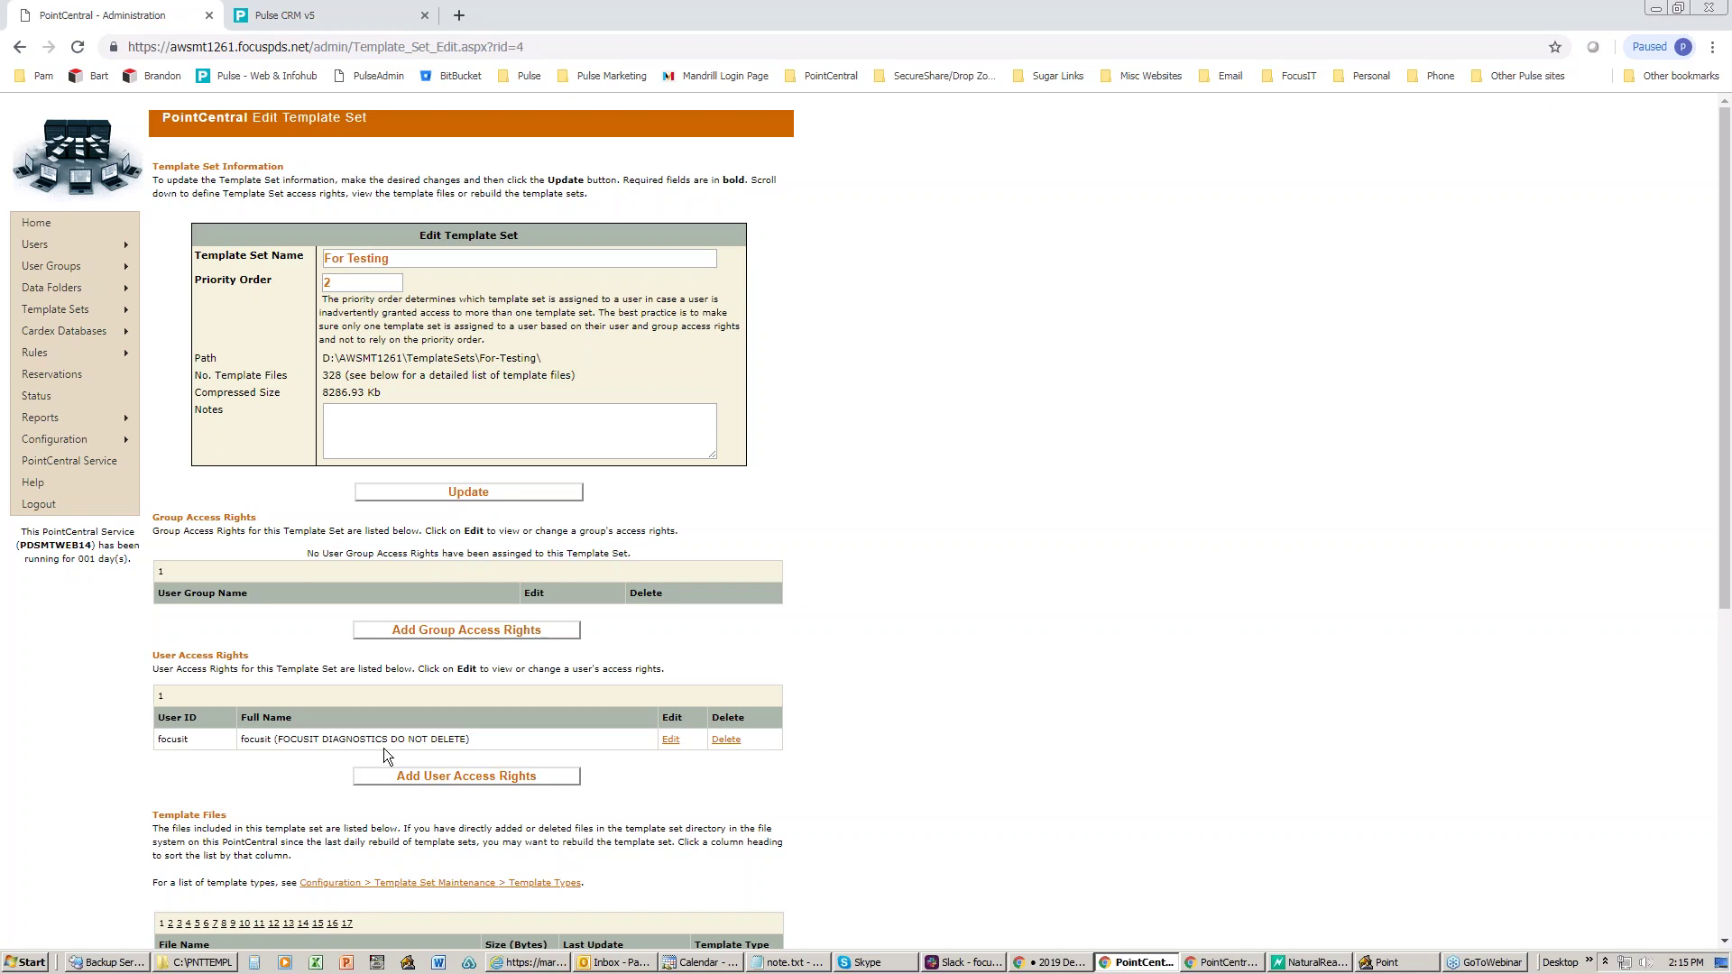
{"action": "scroll", "coordinate": [383, 749], "scroll_direction": "down", "scroll_amount": 4}
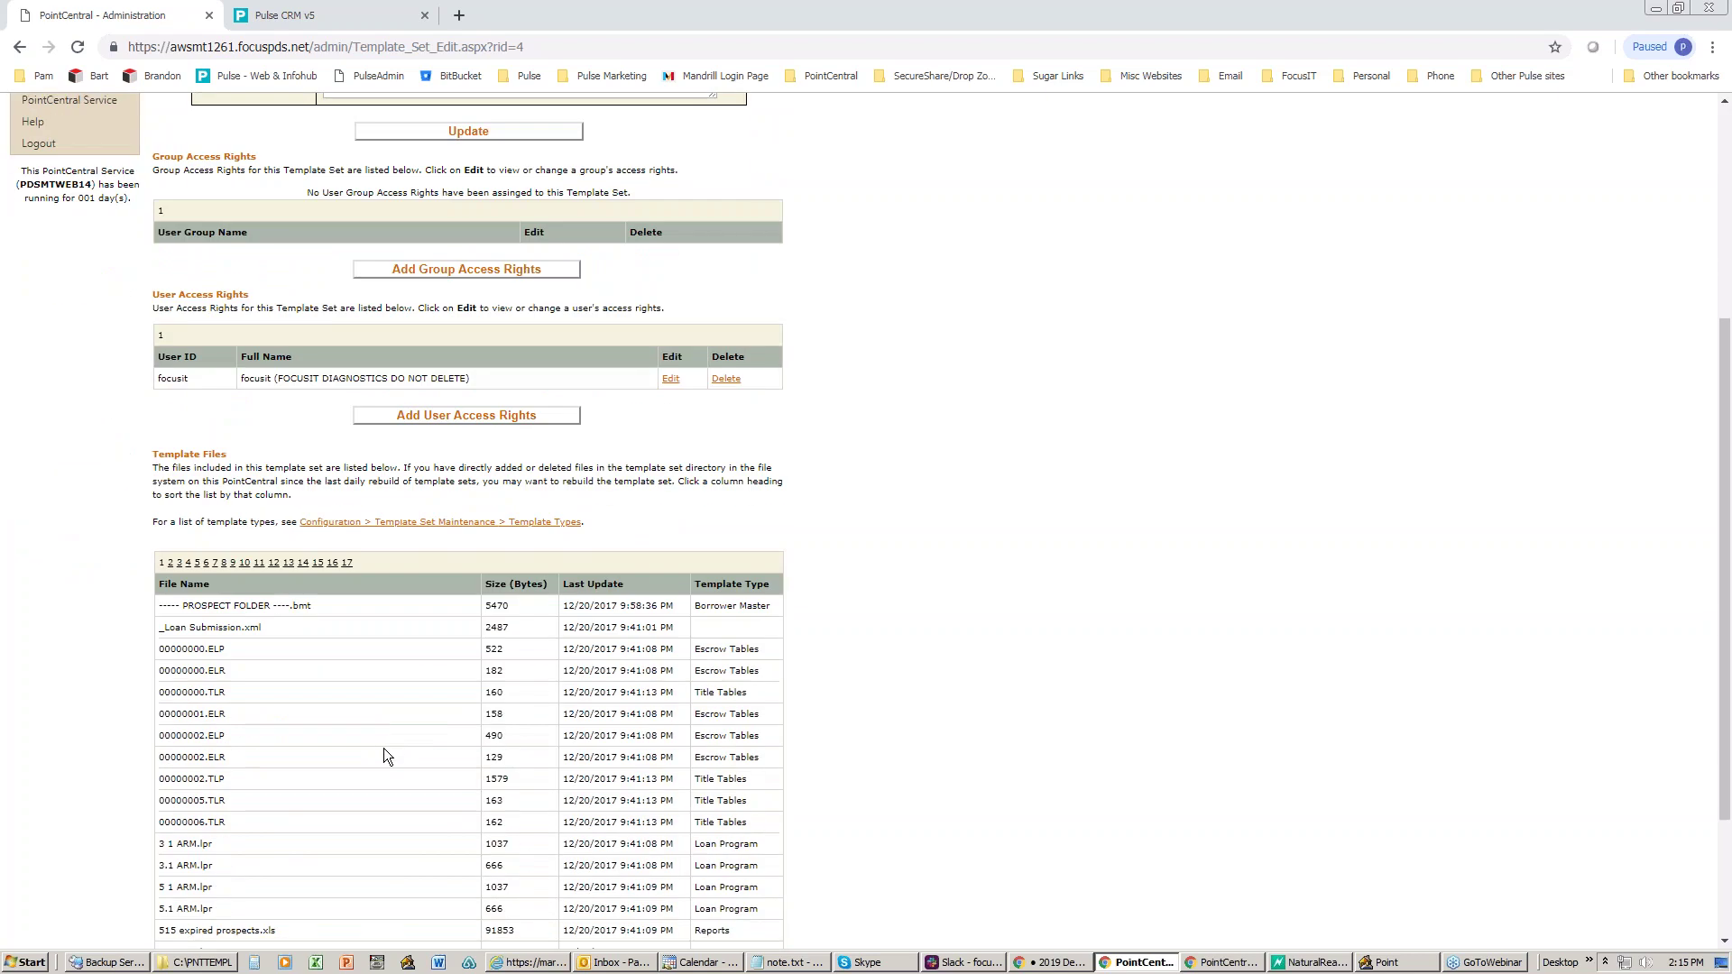
{"action": "scroll", "coordinate": [383, 757], "scroll_direction": "up", "scroll_amount": 4}
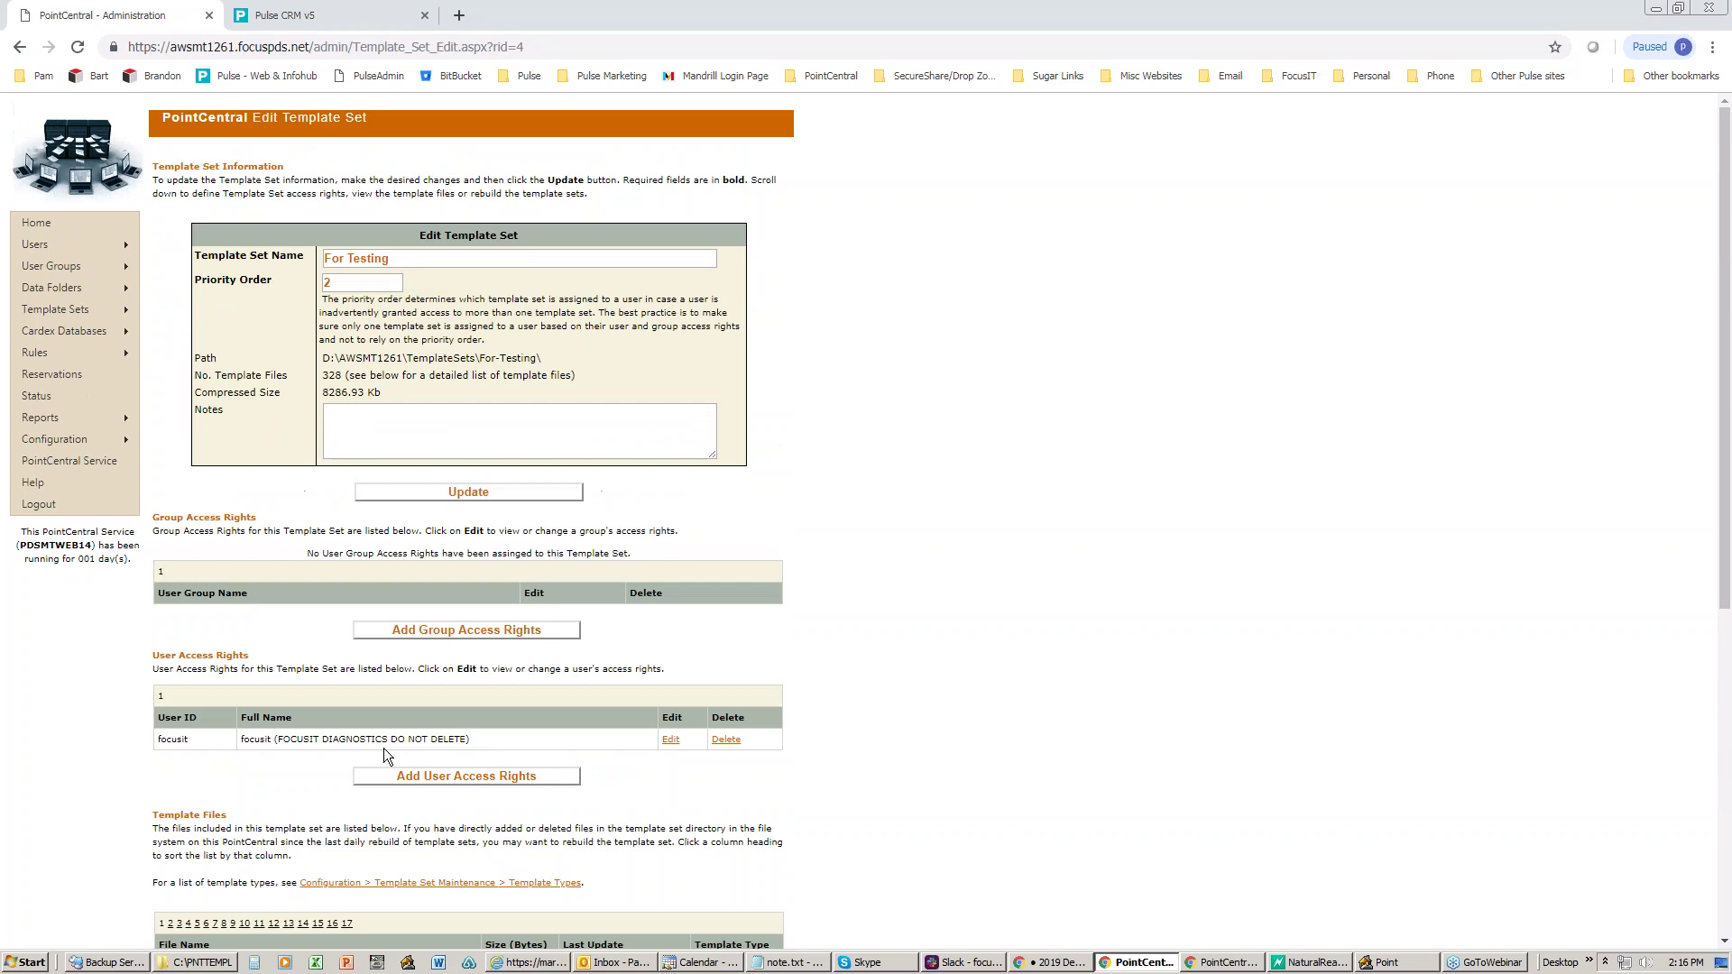
{"action": "mouse_move", "coordinate": [110, 311]}
{"action": "left_click", "coordinate": [178, 332]}
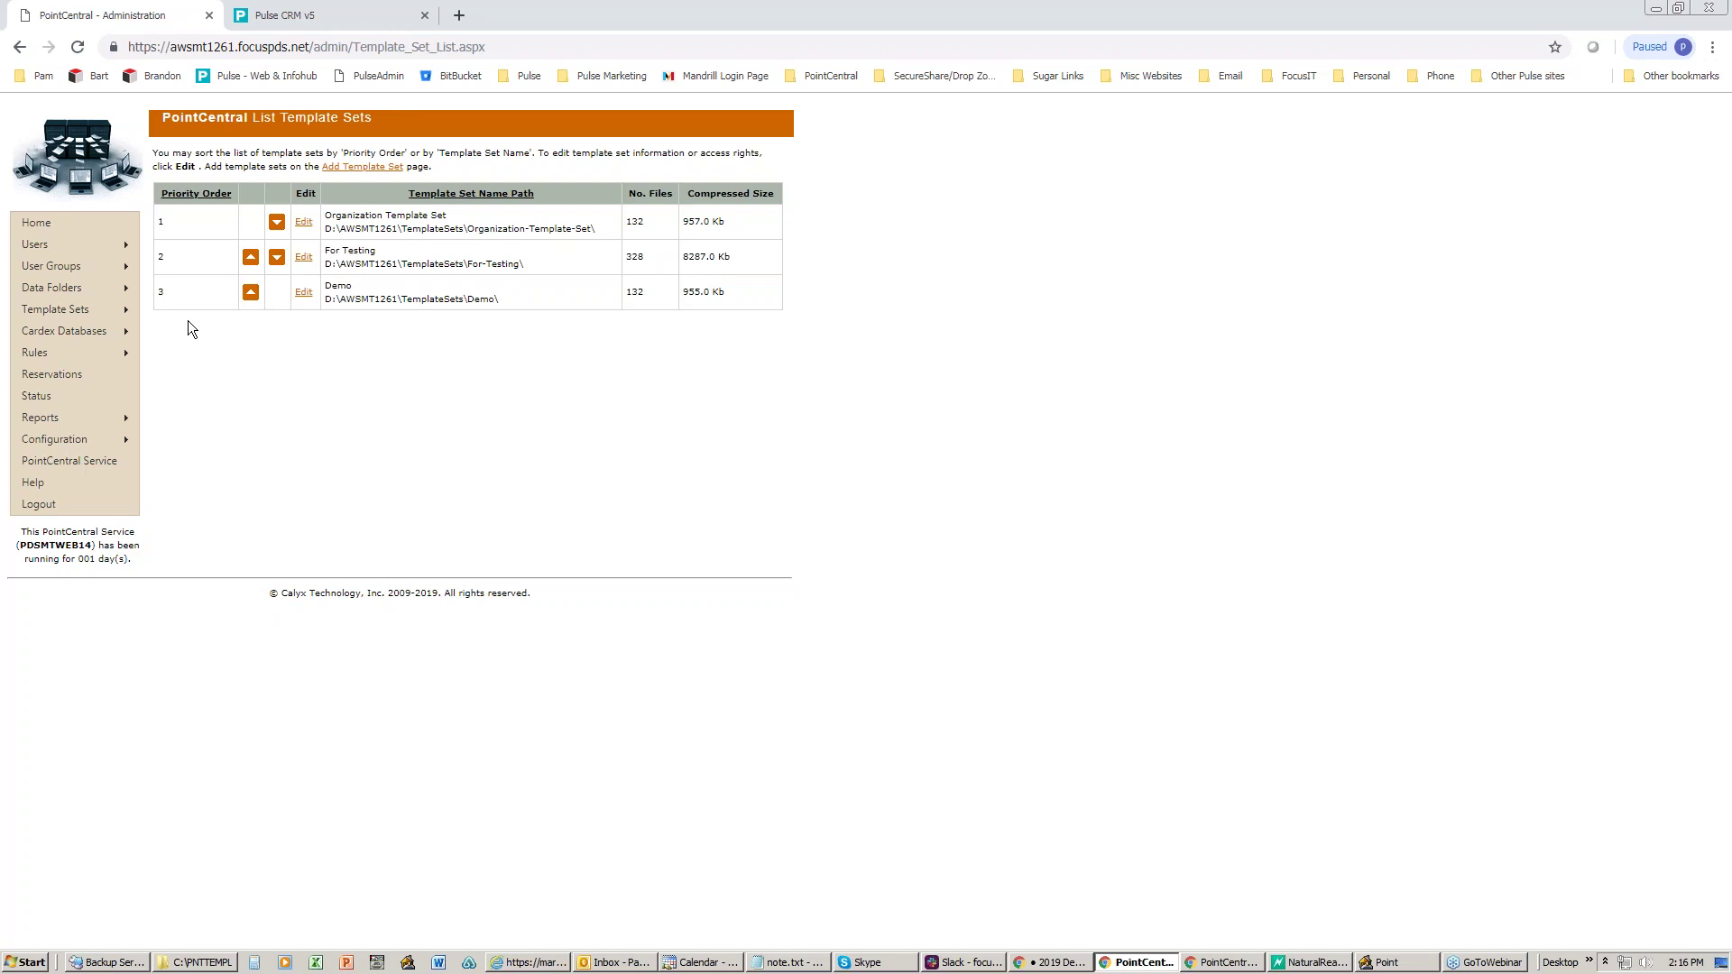
{"action": "mouse_move", "coordinate": [63, 332]}
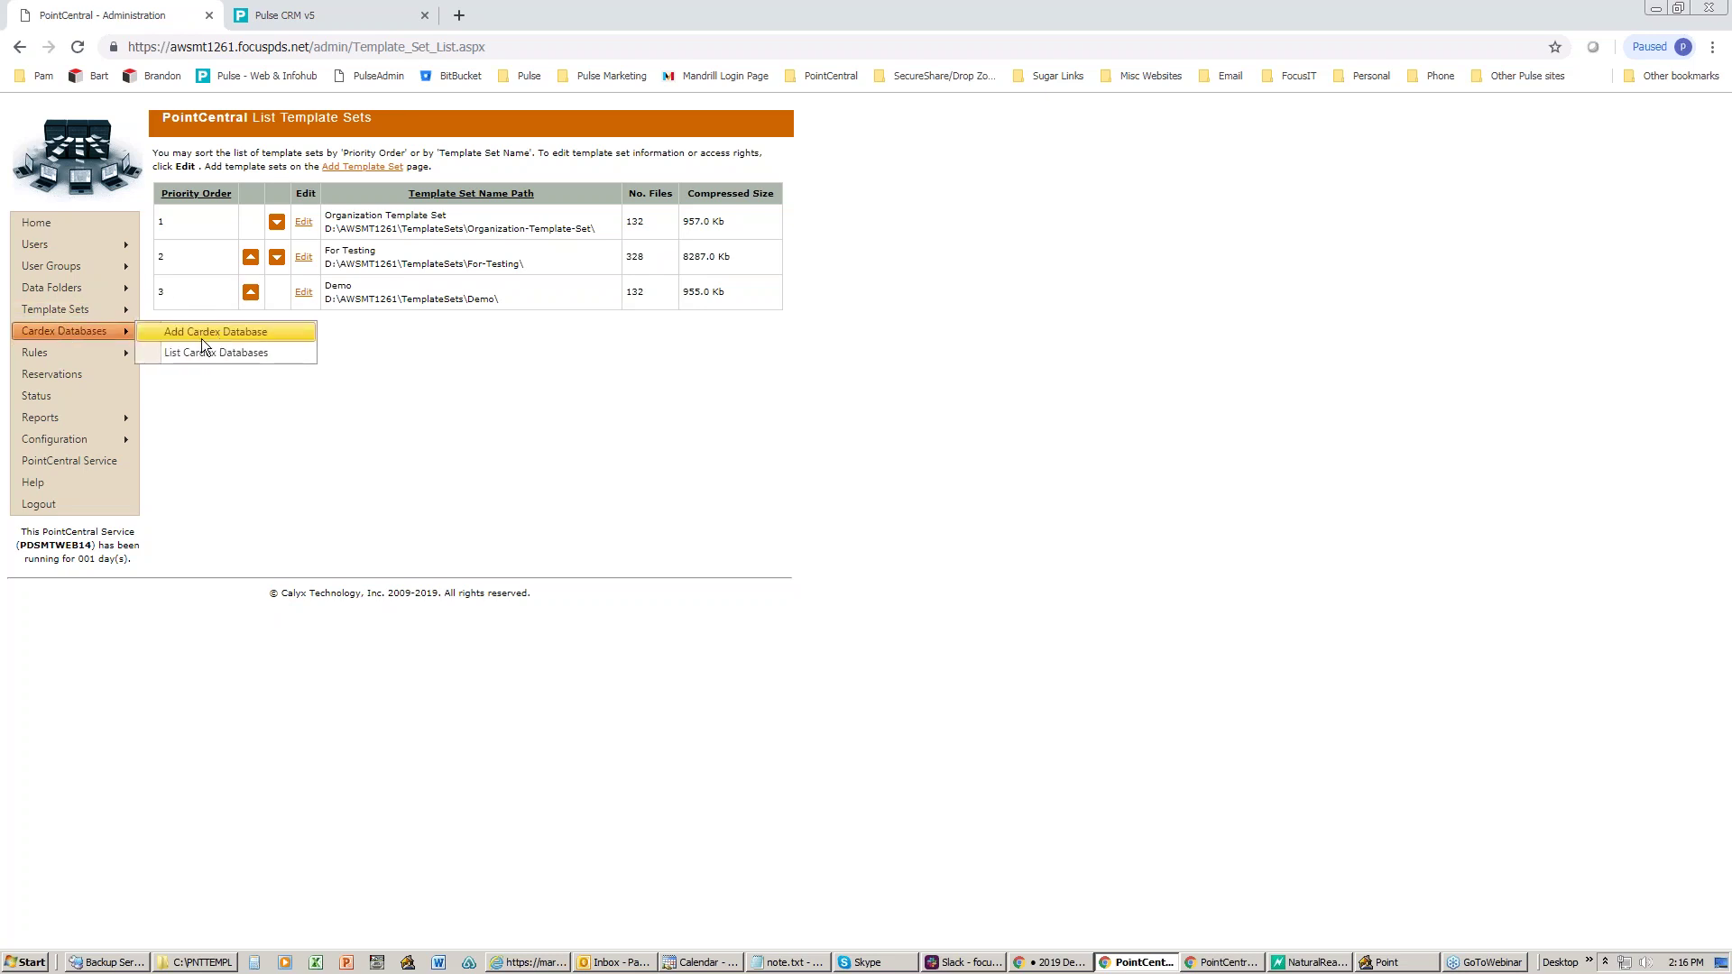
{"action": "left_click", "coordinate": [181, 350]}
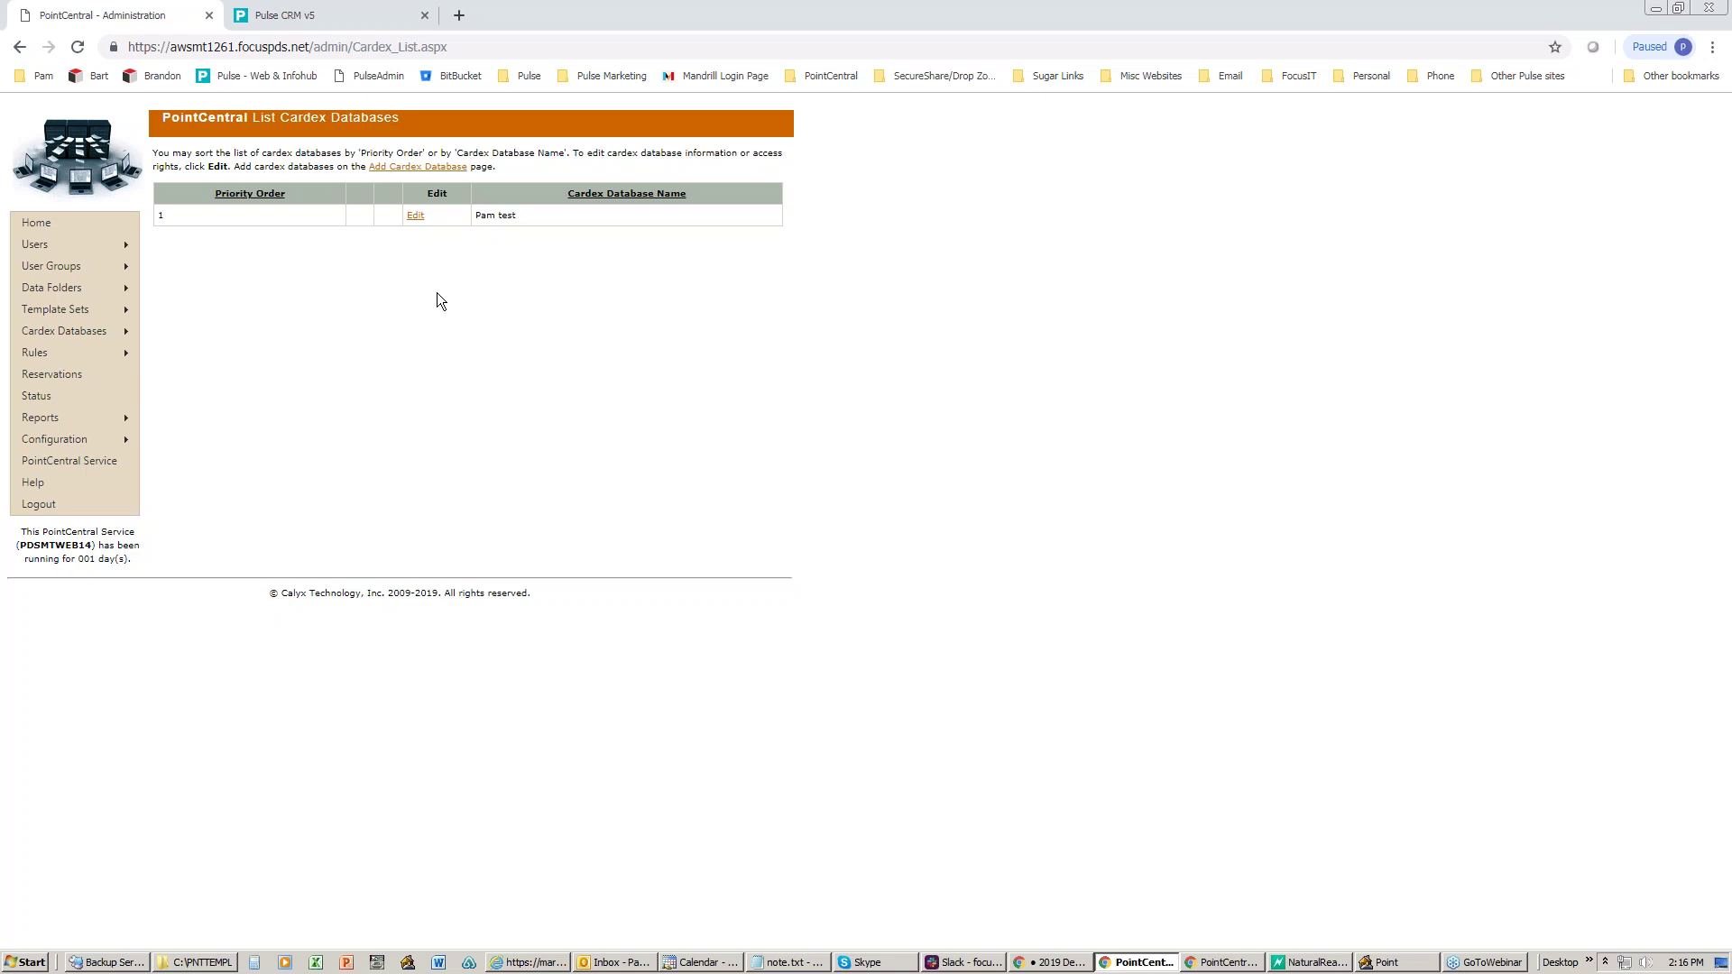
{"action": "left_click", "coordinate": [416, 217]}
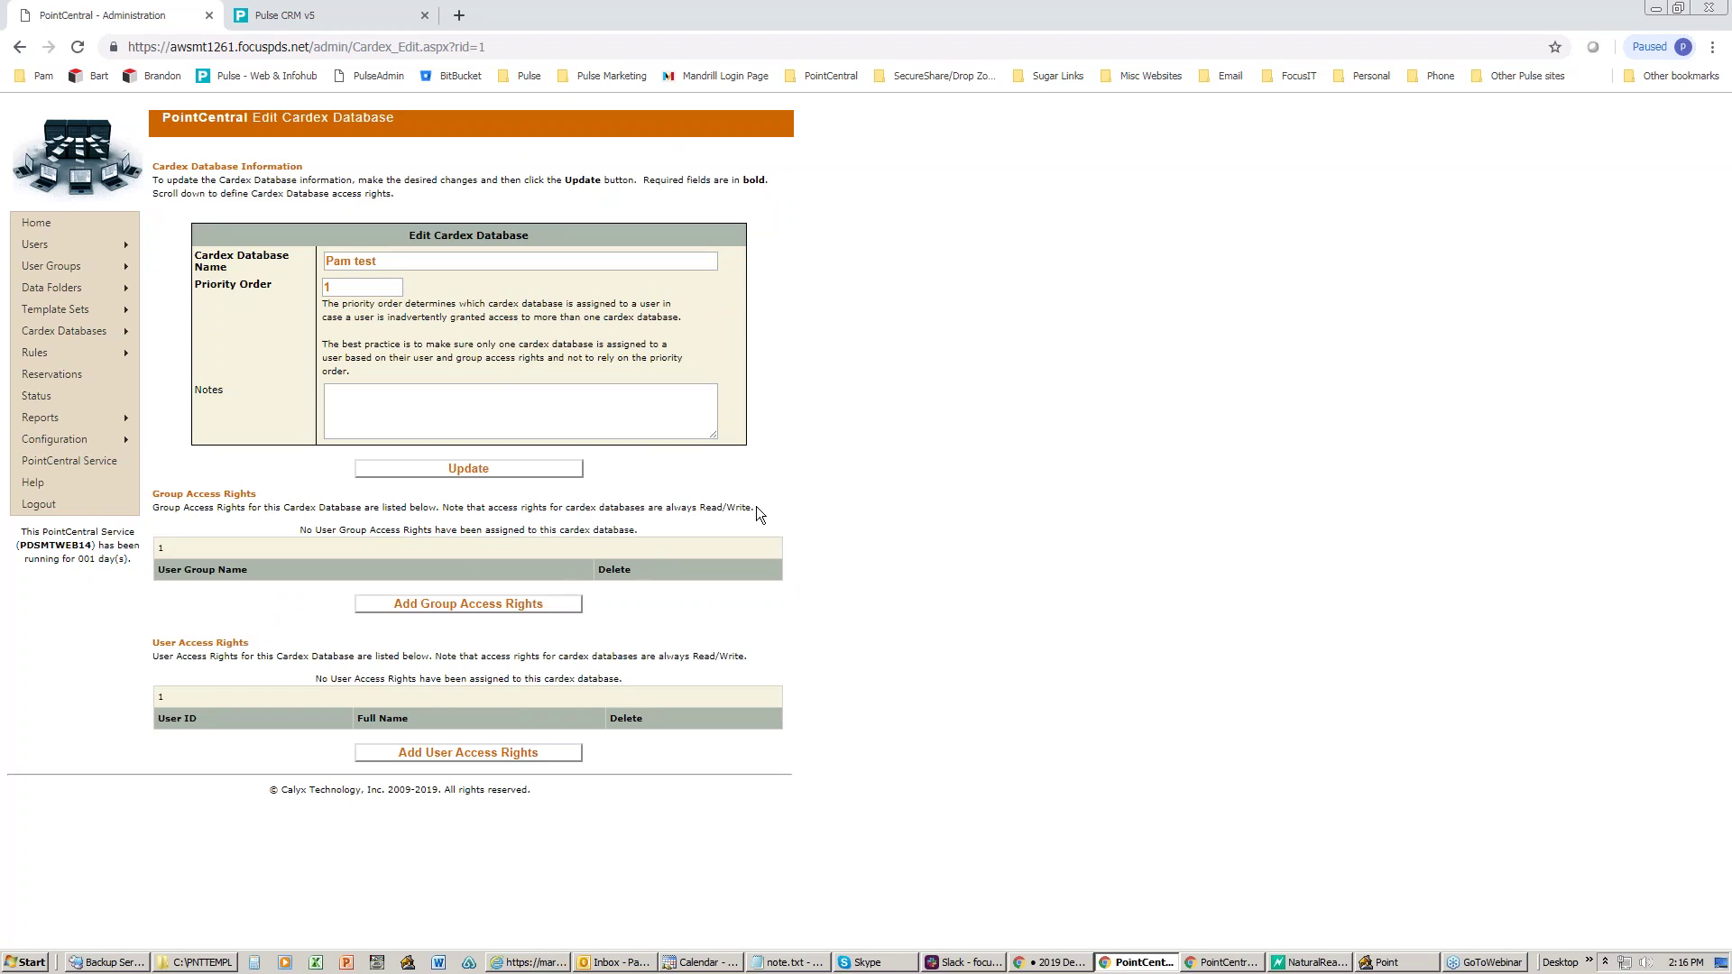
- Bring Point forward, show Loans, and open the Cardex Database shifted slightly left
{"action": "mouse_move", "coordinate": [74, 332]}
{"action": "left_click", "coordinate": [1387, 951]}
{"action": "left_click", "coordinate": [1387, 959]}
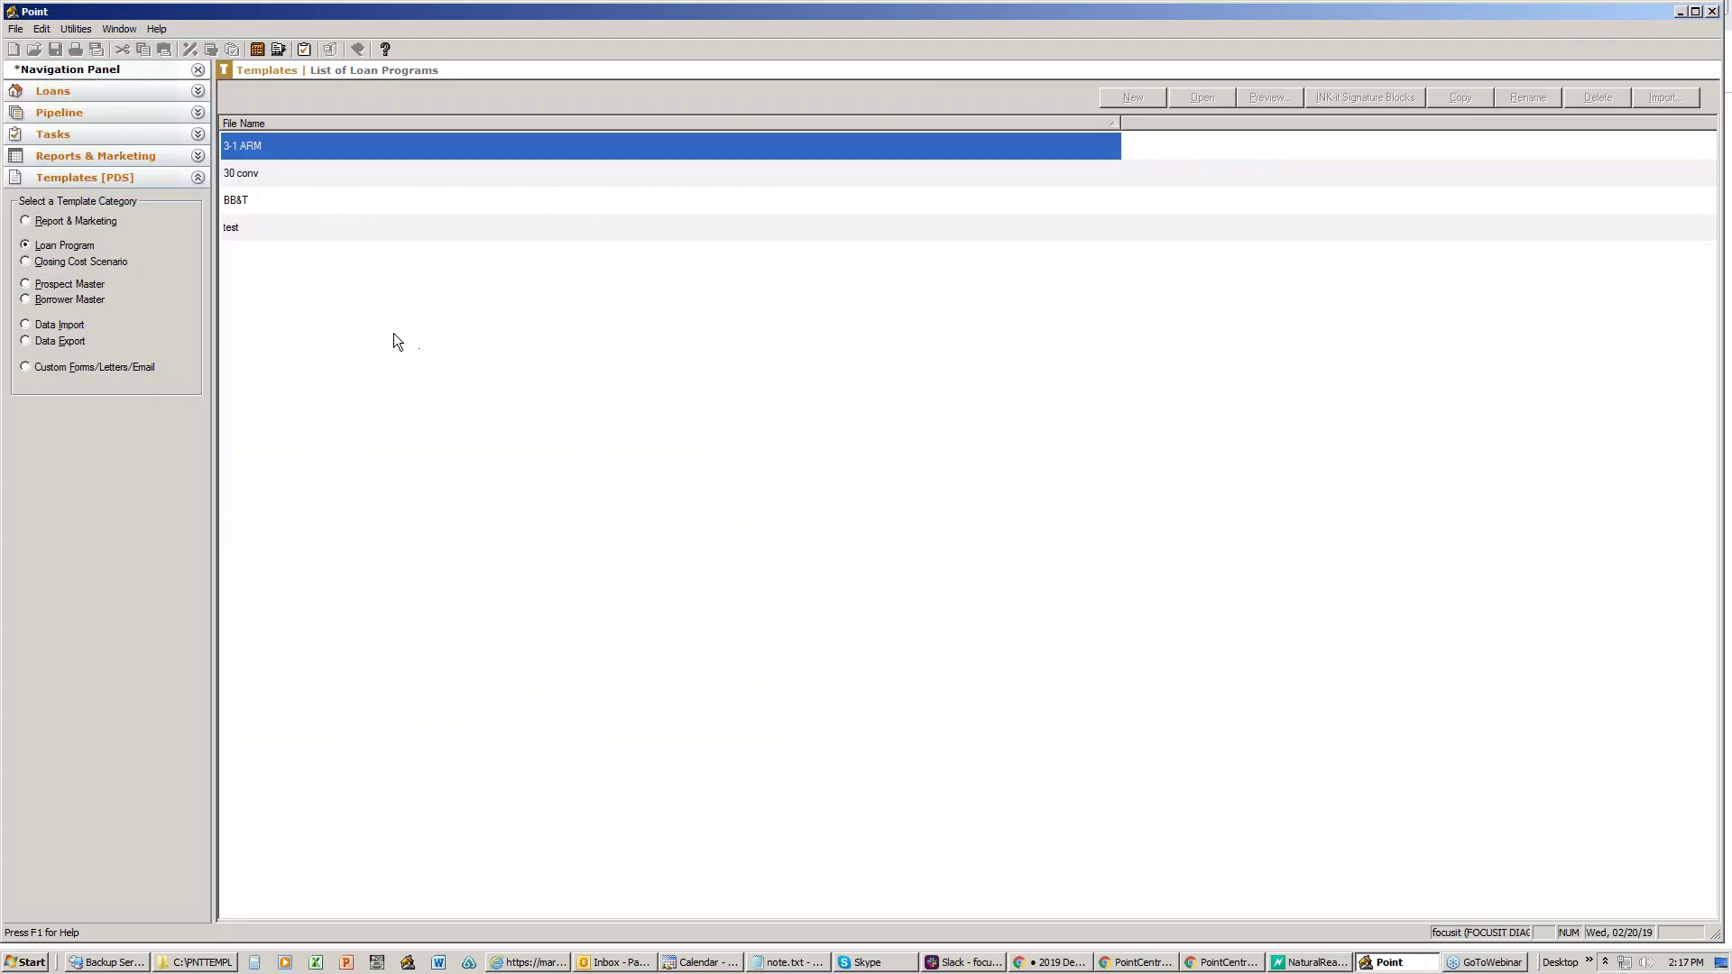
{"action": "left_click", "coordinate": [67, 92]}
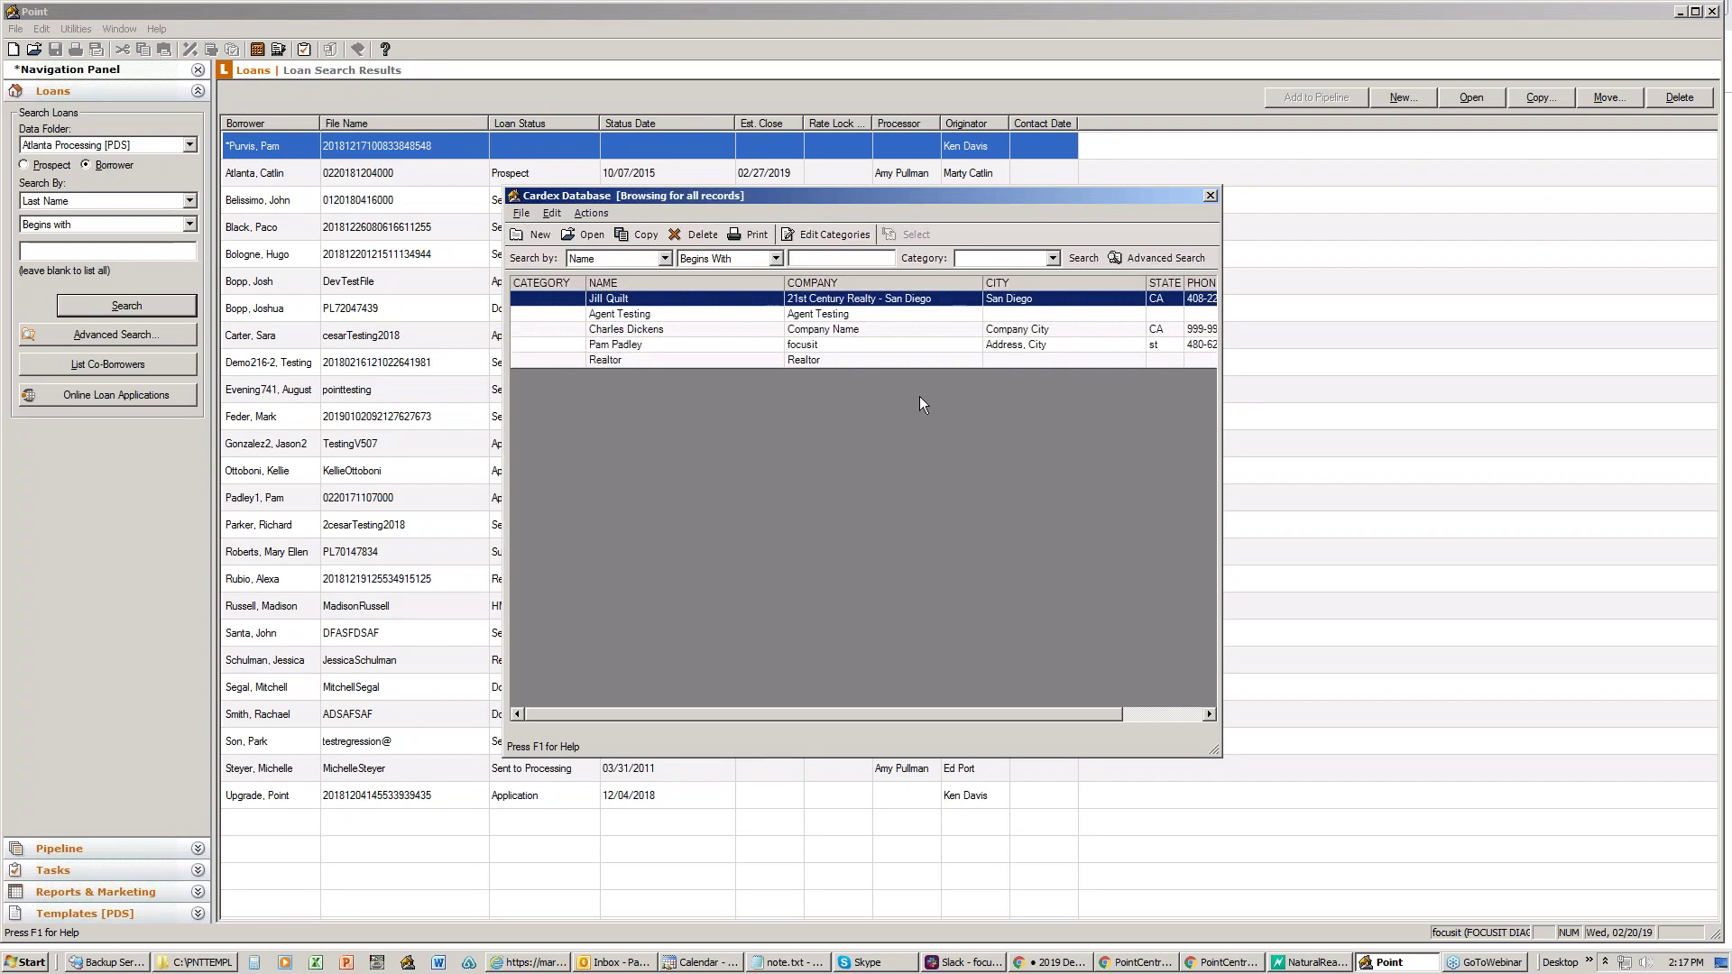
{"action": "left_click", "coordinate": [1209, 196]}
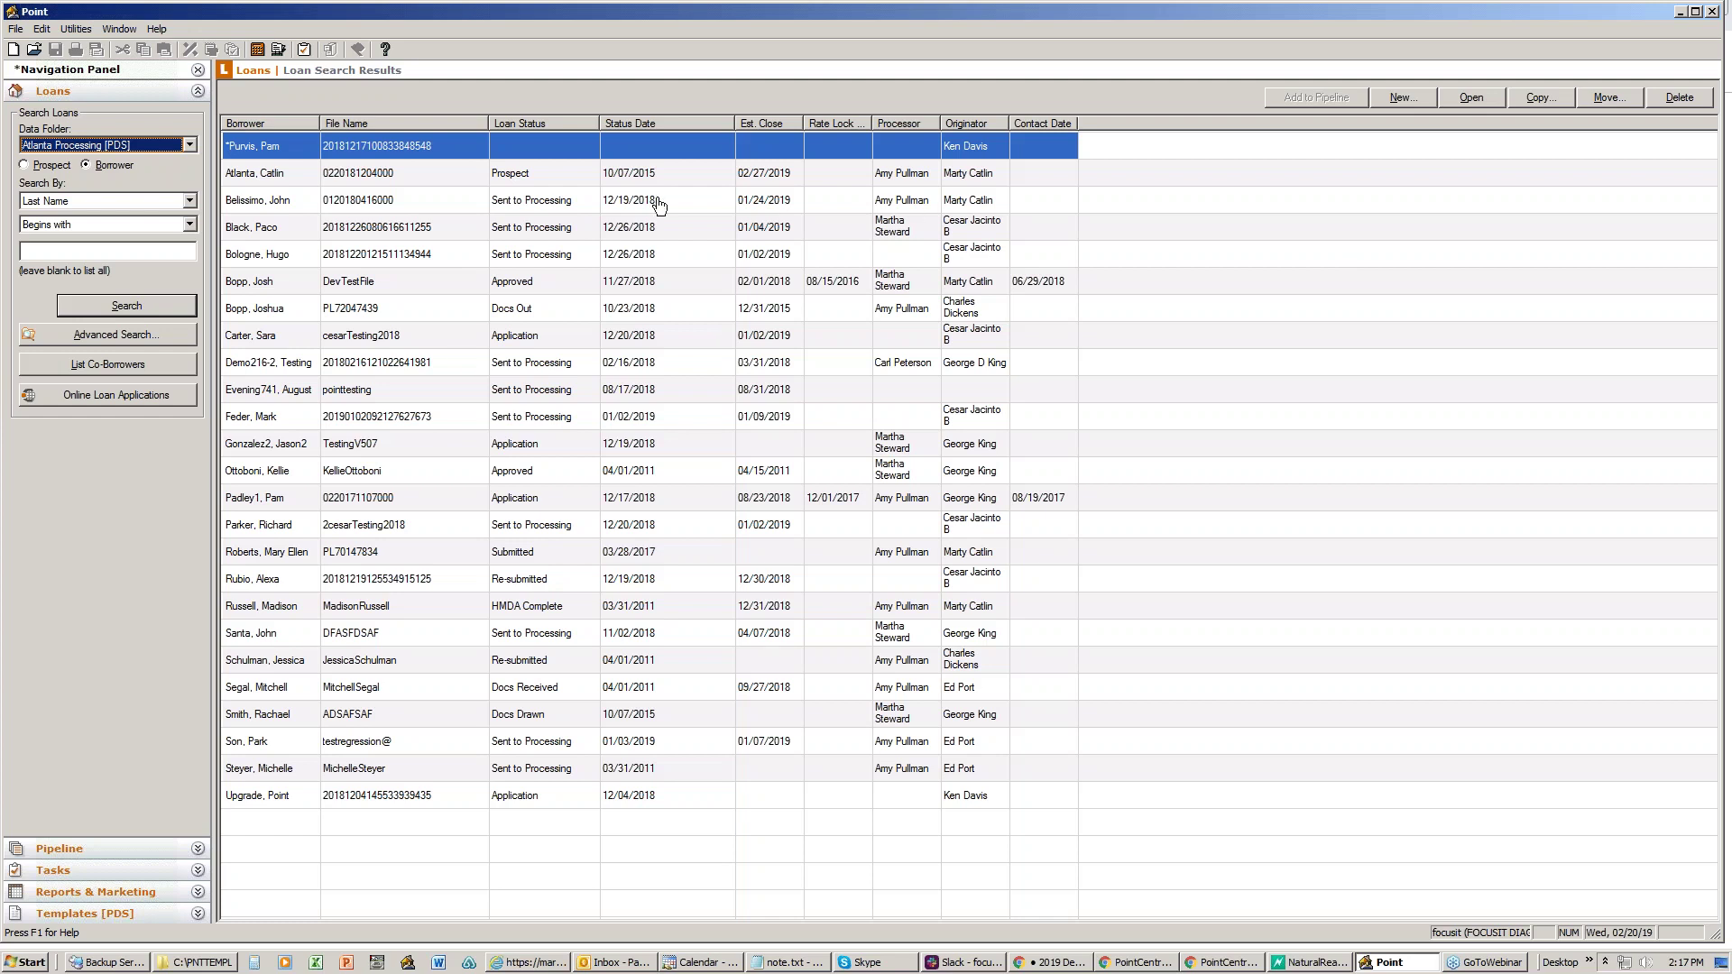
{"action": "left_click", "coordinate": [278, 49]}
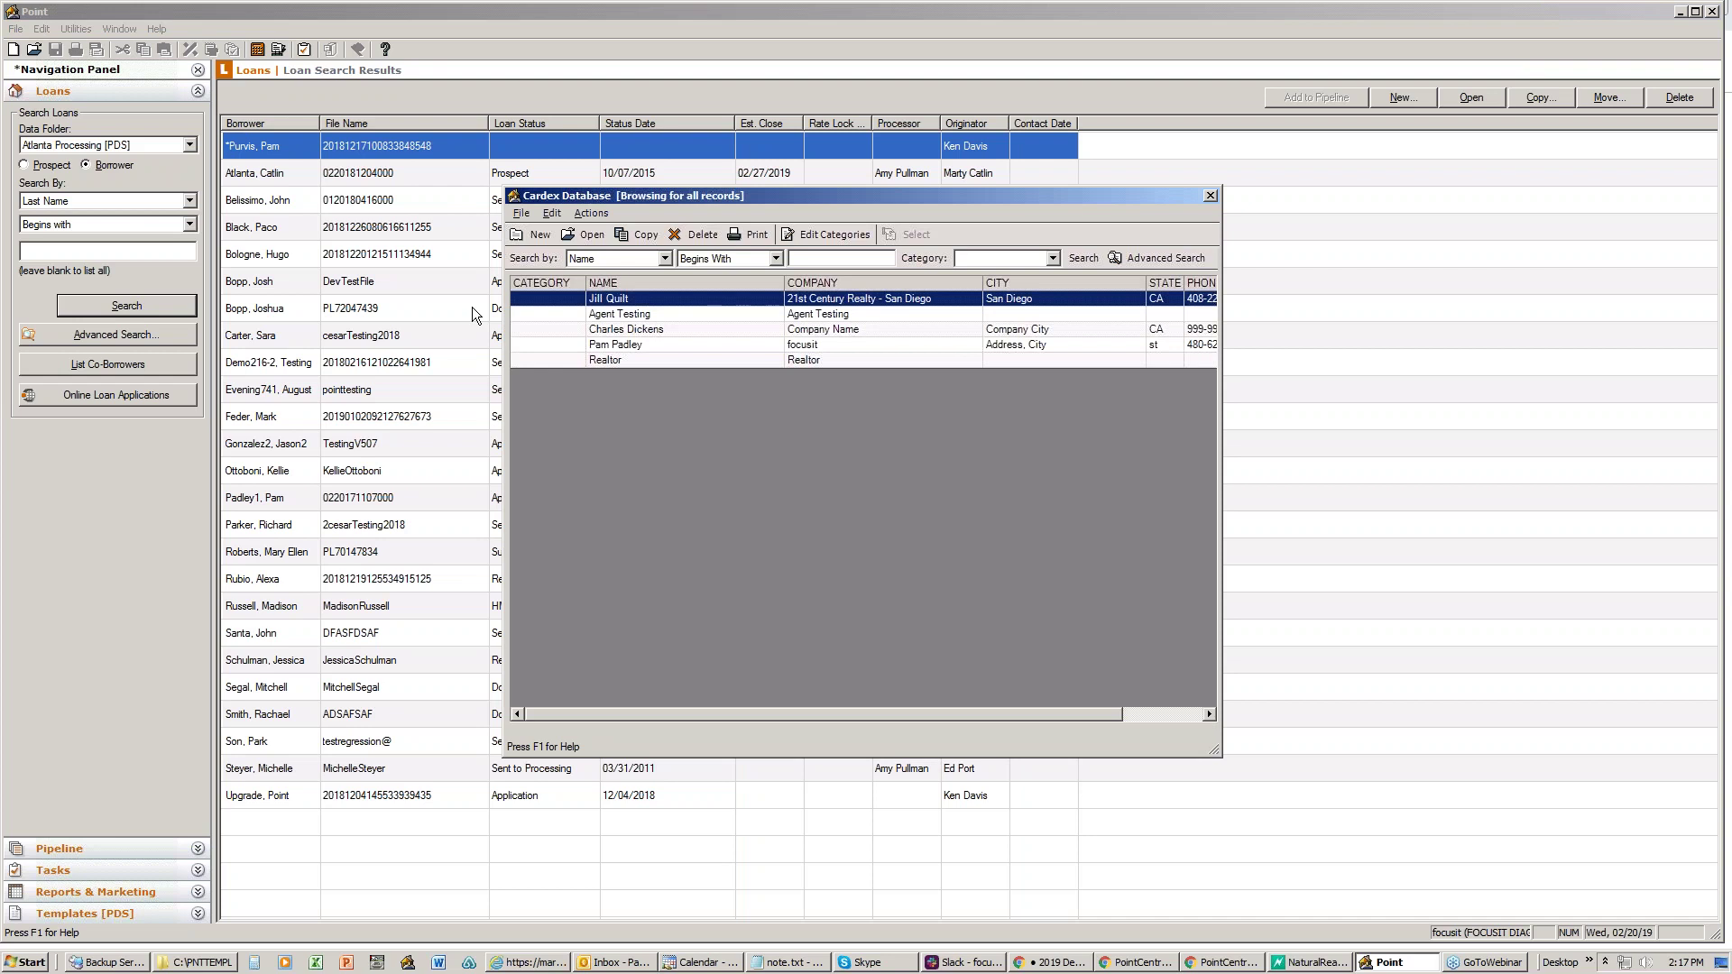
{"action": "left_click_drag", "start_coordinate": [789, 191], "coordinate": [729, 186]}
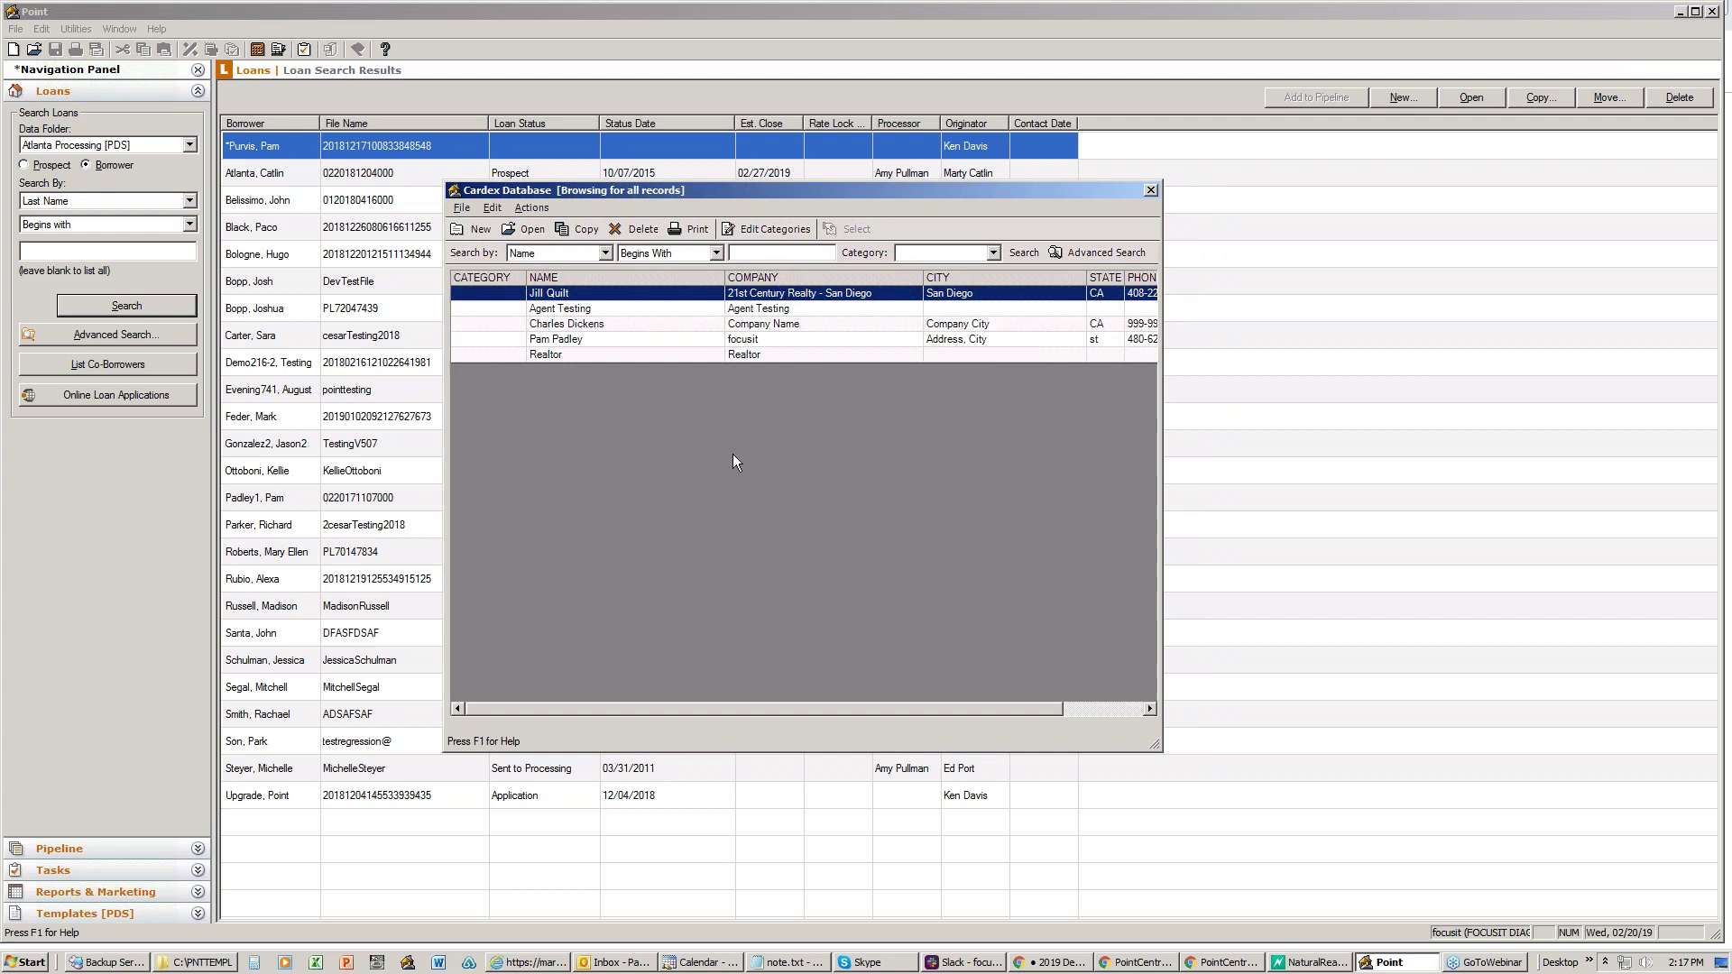
{"action": "double_click", "coordinate": [574, 360]}
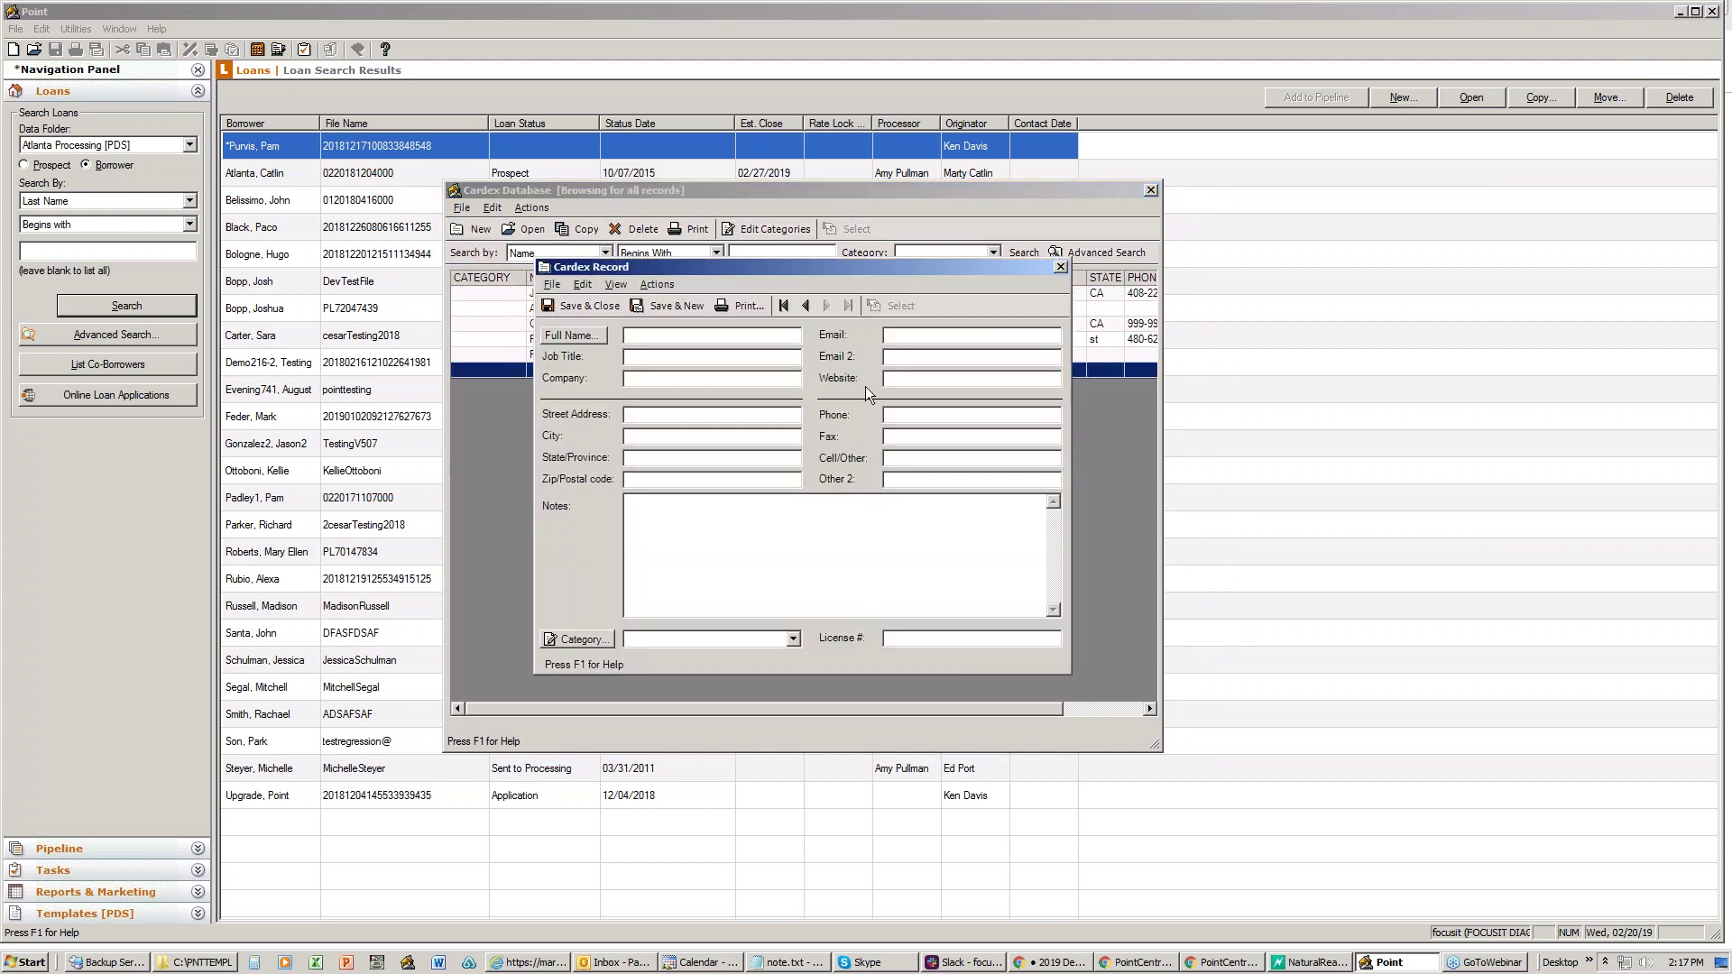
{"action": "left_click", "coordinate": [693, 502]}
{"action": "left_click", "coordinate": [1061, 267]}
- Close the cardex without saving the contact and open the fifth borrower's loan
{"action": "left_click", "coordinate": [815, 511]}
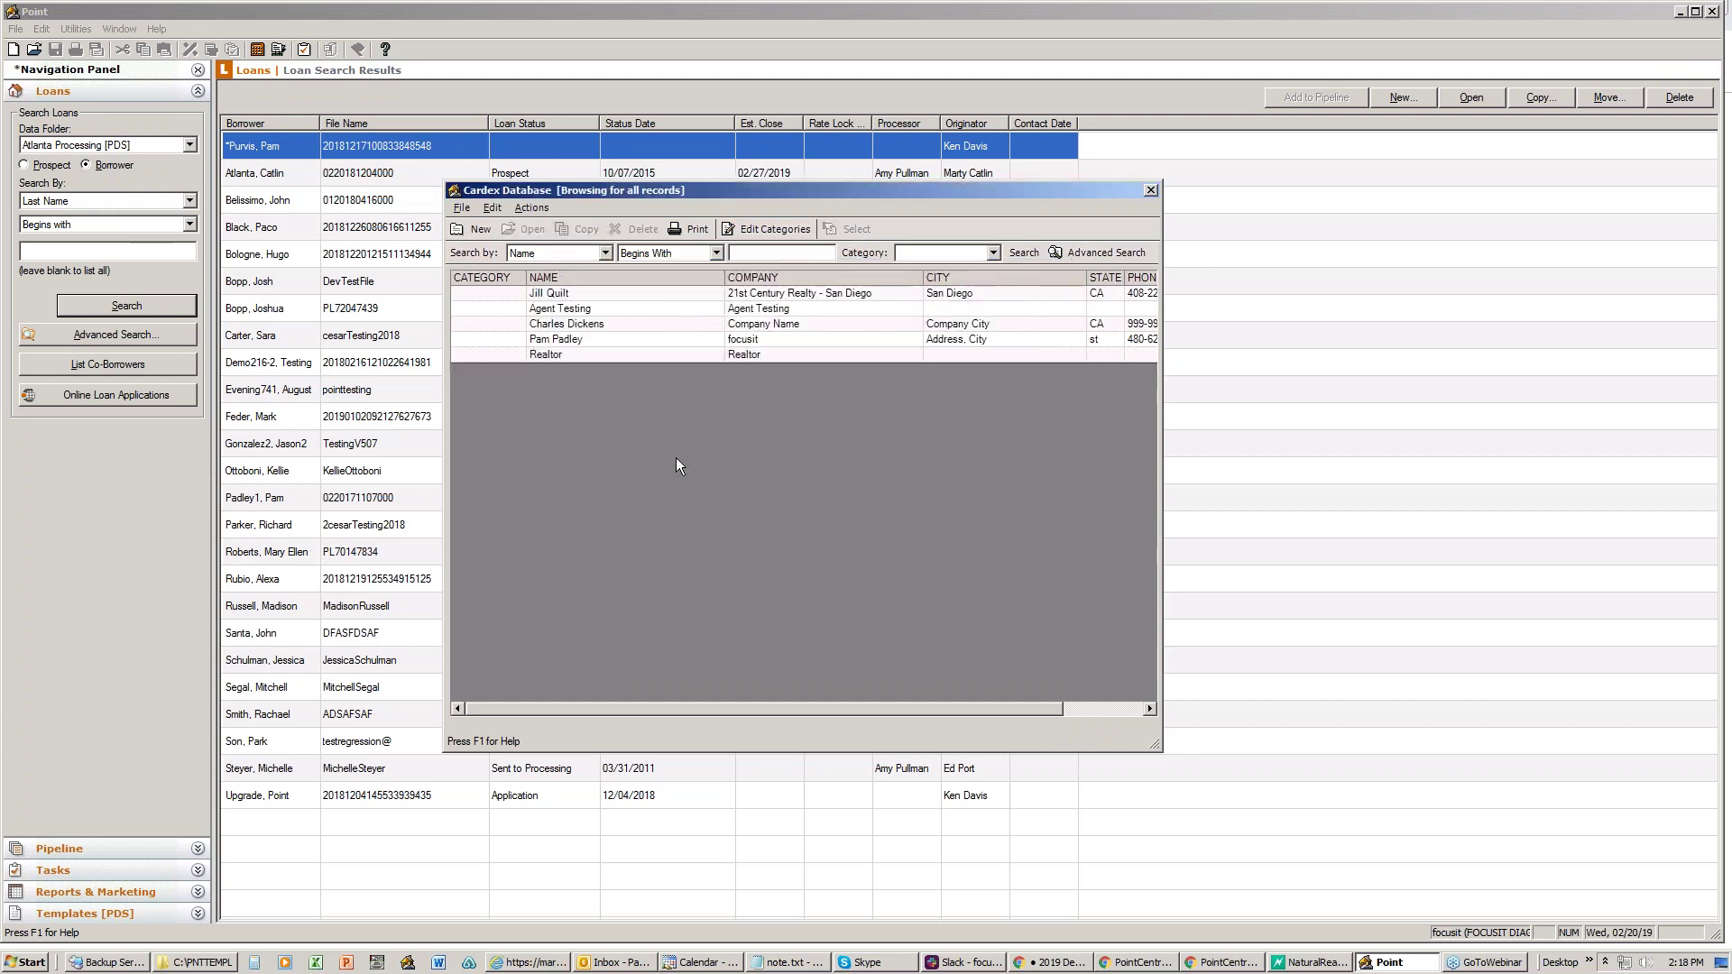
{"action": "left_click", "coordinate": [1151, 192]}
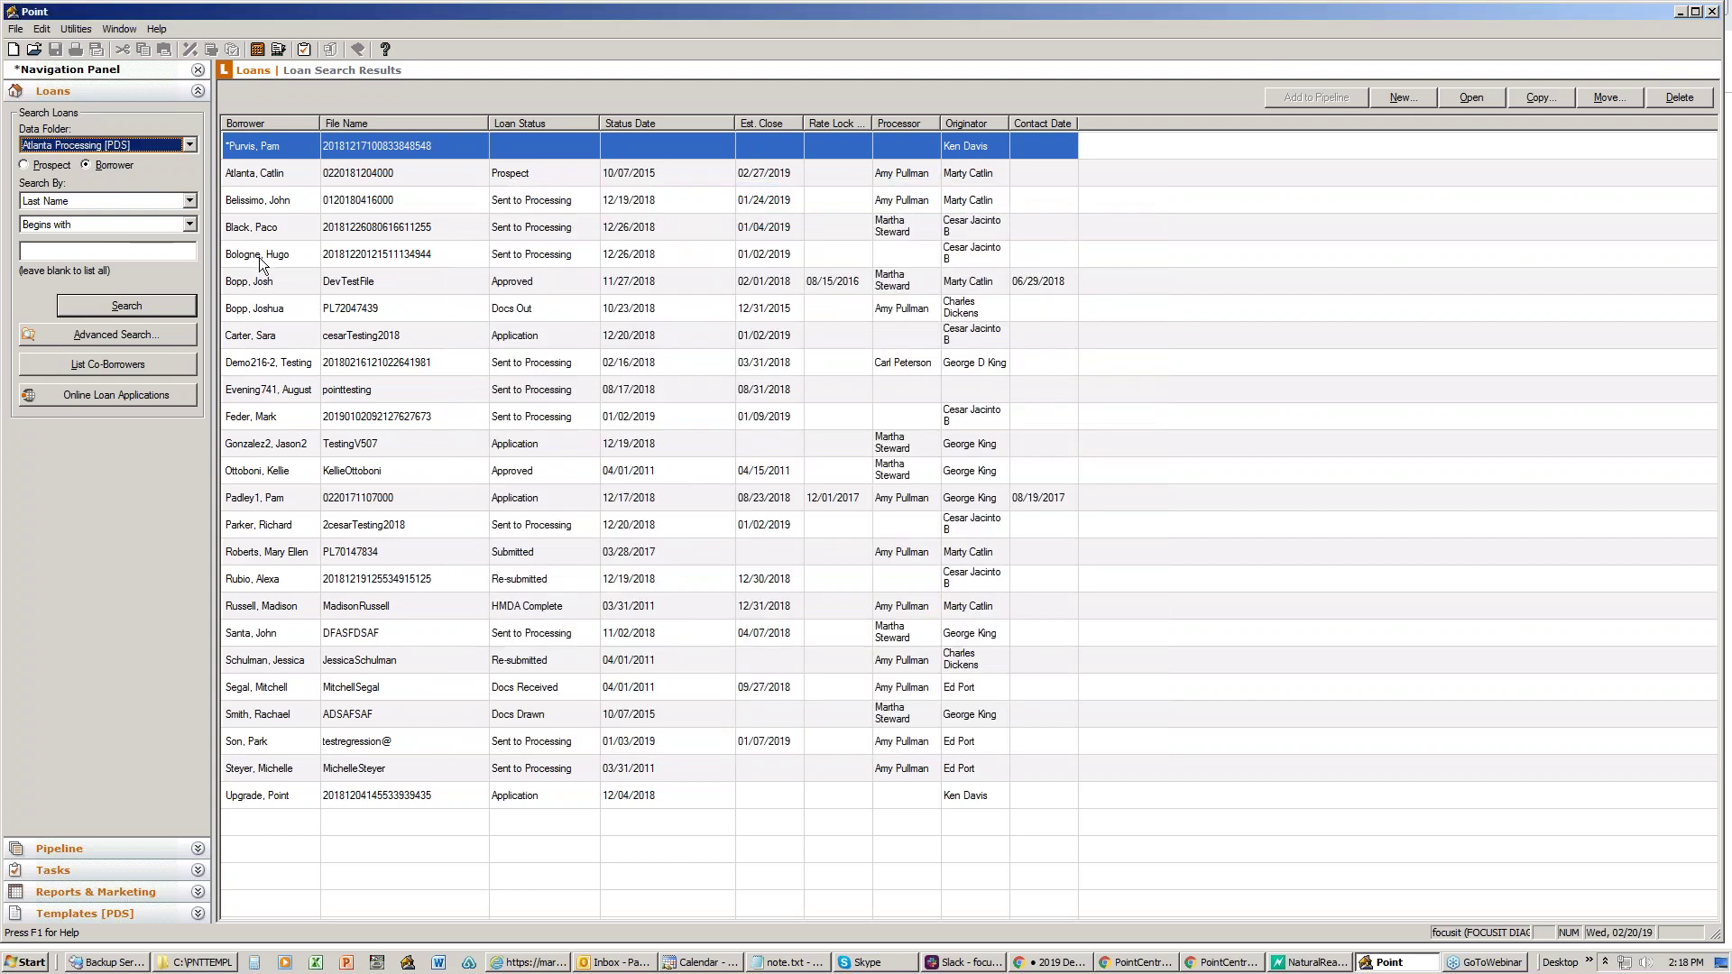
{"action": "left_click", "coordinate": [256, 256]}
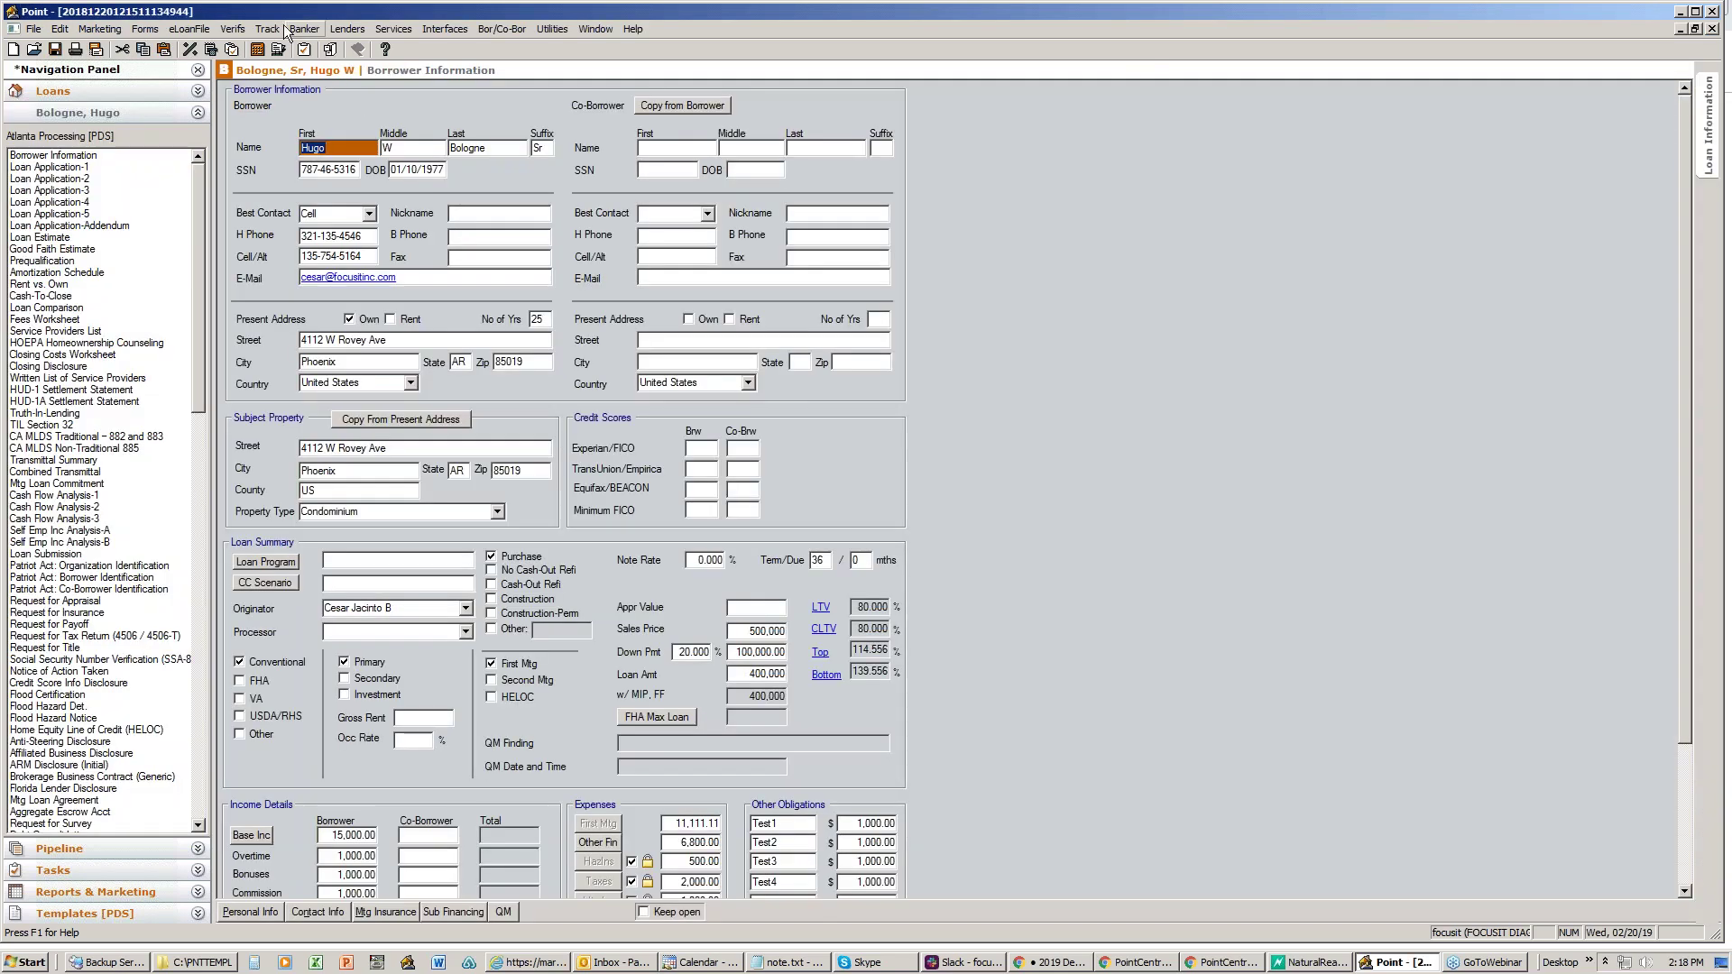
- Show the loan's Agent List tracking page and select the seller broker's Contact field
{"action": "left_click", "coordinate": [268, 29]}
{"action": "left_click", "coordinate": [290, 171]}
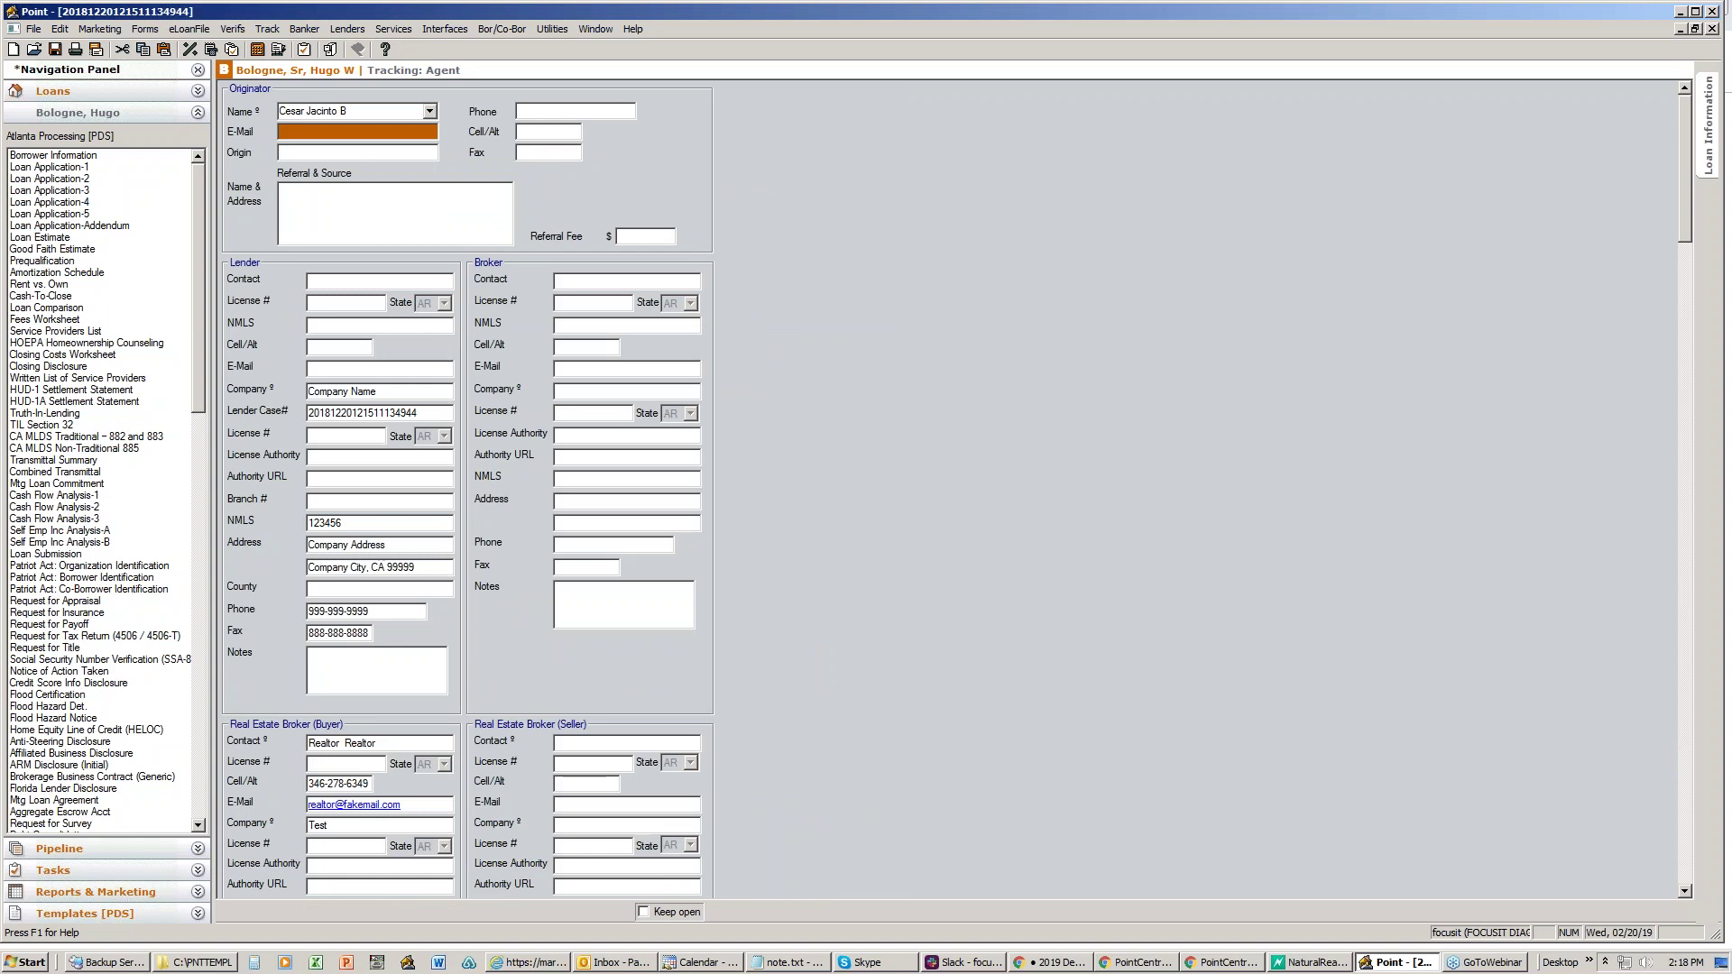
{"action": "scroll", "coordinate": [467, 487], "scroll_direction": "down", "scroll_amount": 3}
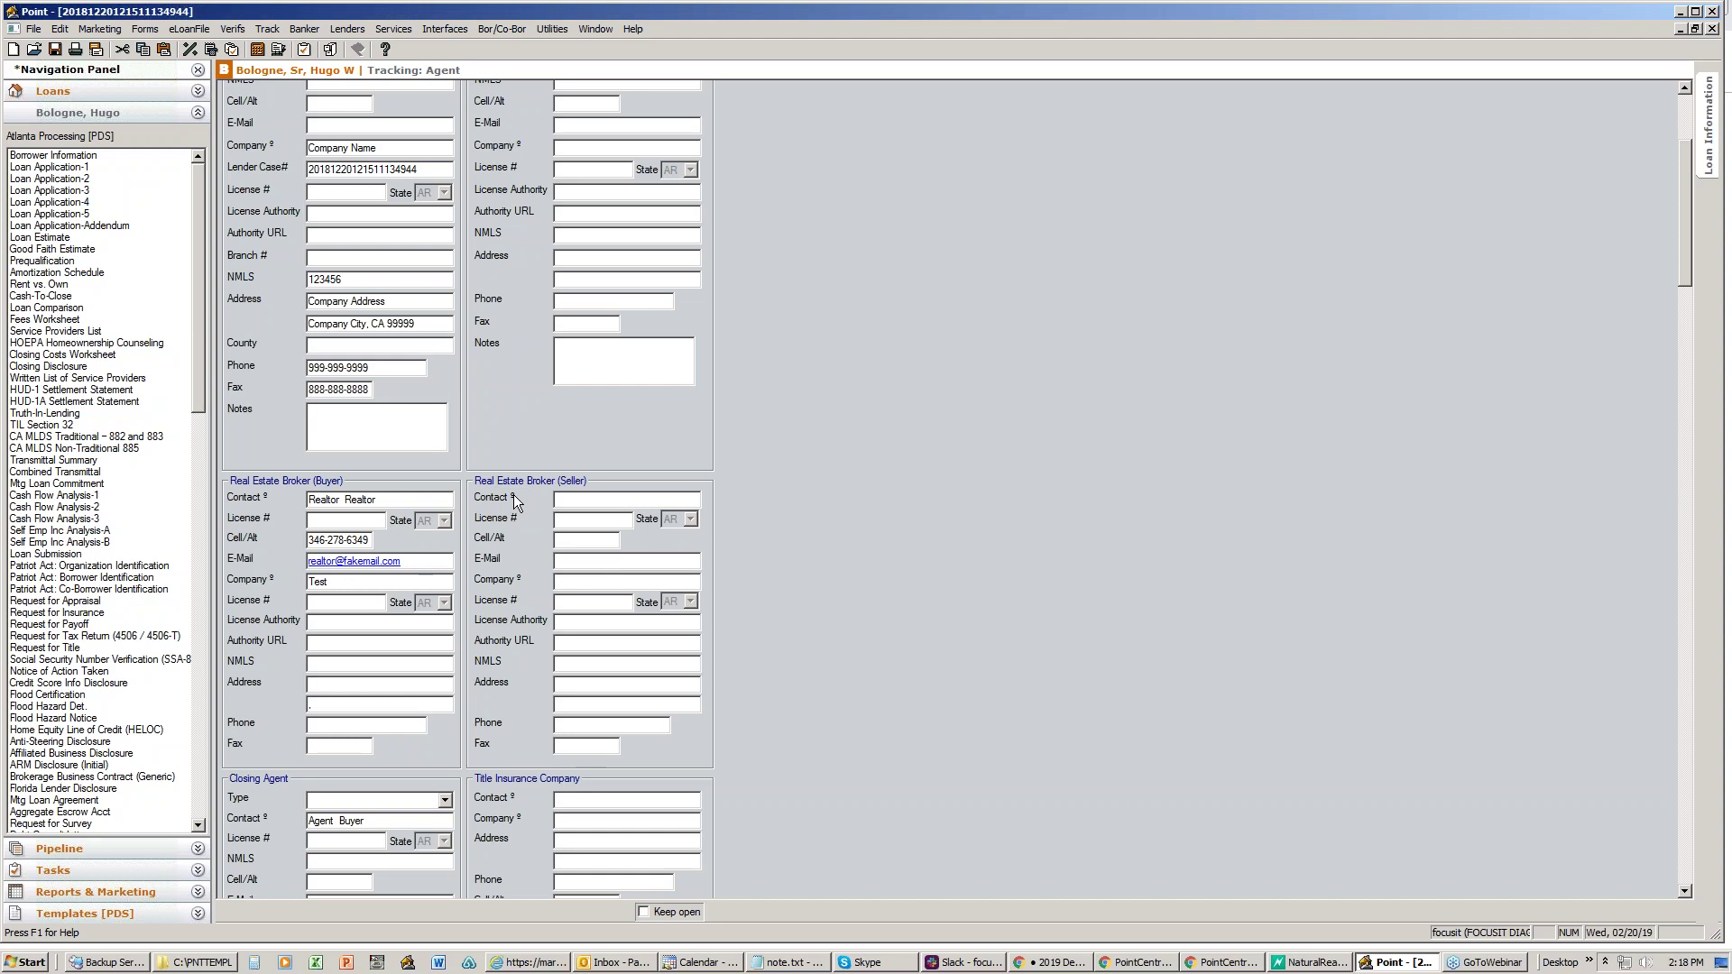
{"action": "left_click", "coordinate": [584, 503]}
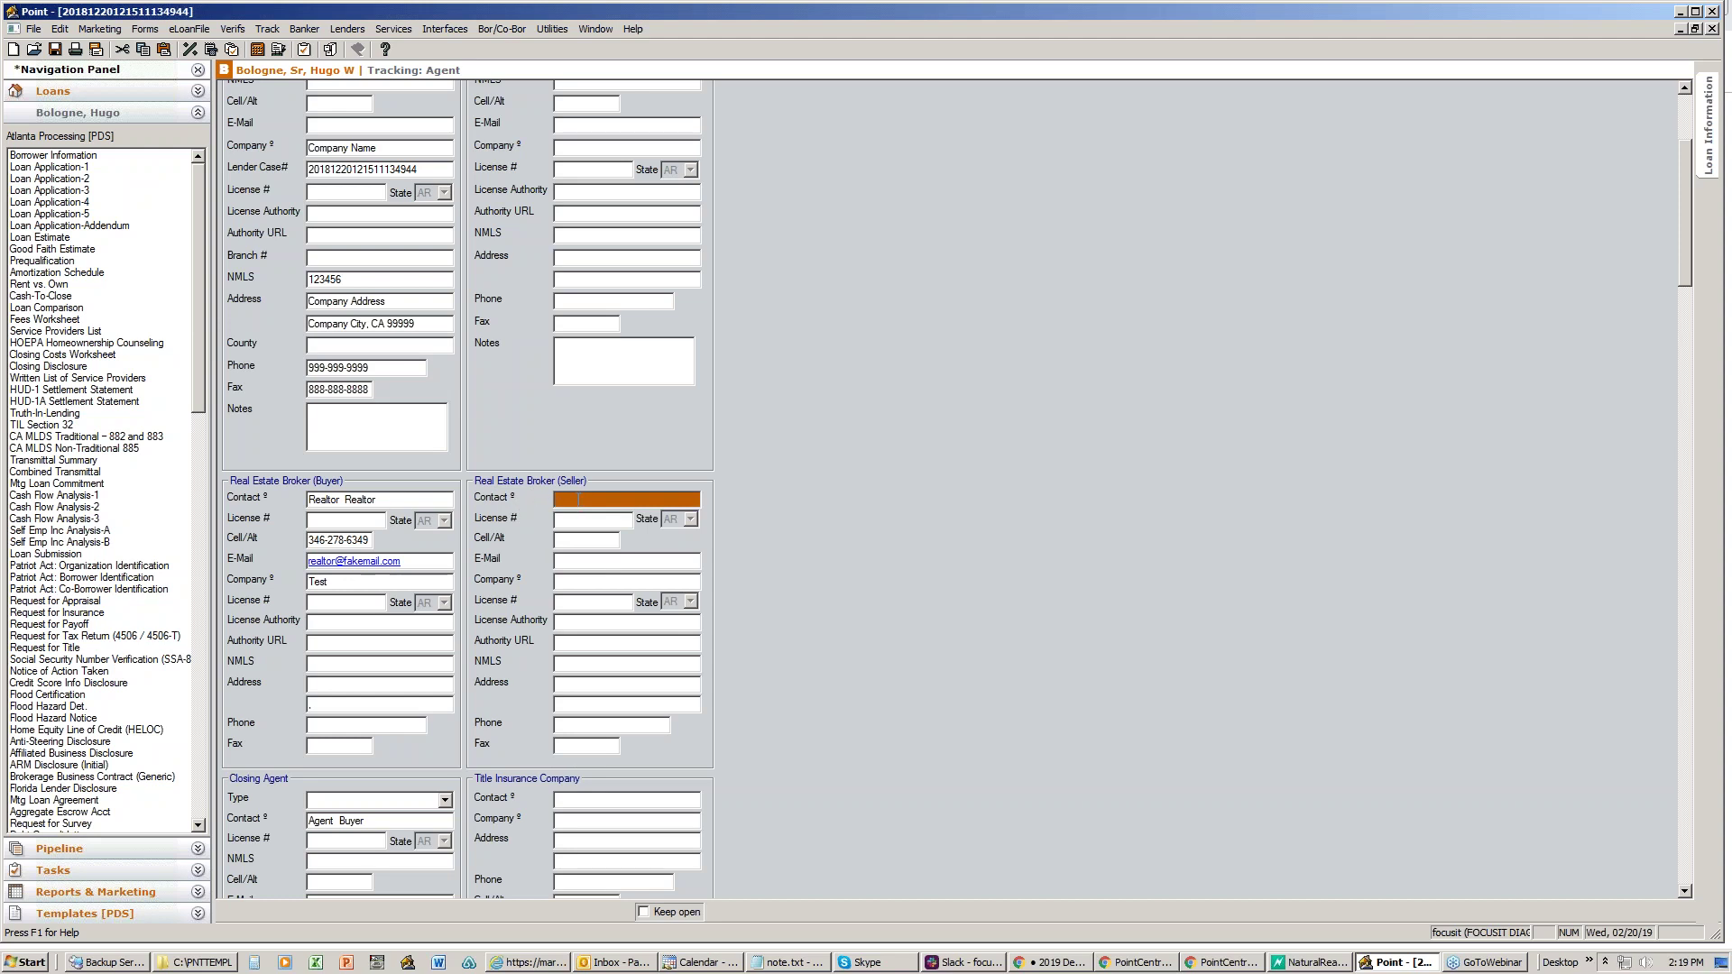
- Insert the Agent Testing cardex contact as seller's broker, then select the Closing Agent Contact field
{"action": "left_click", "coordinate": [279, 51]}
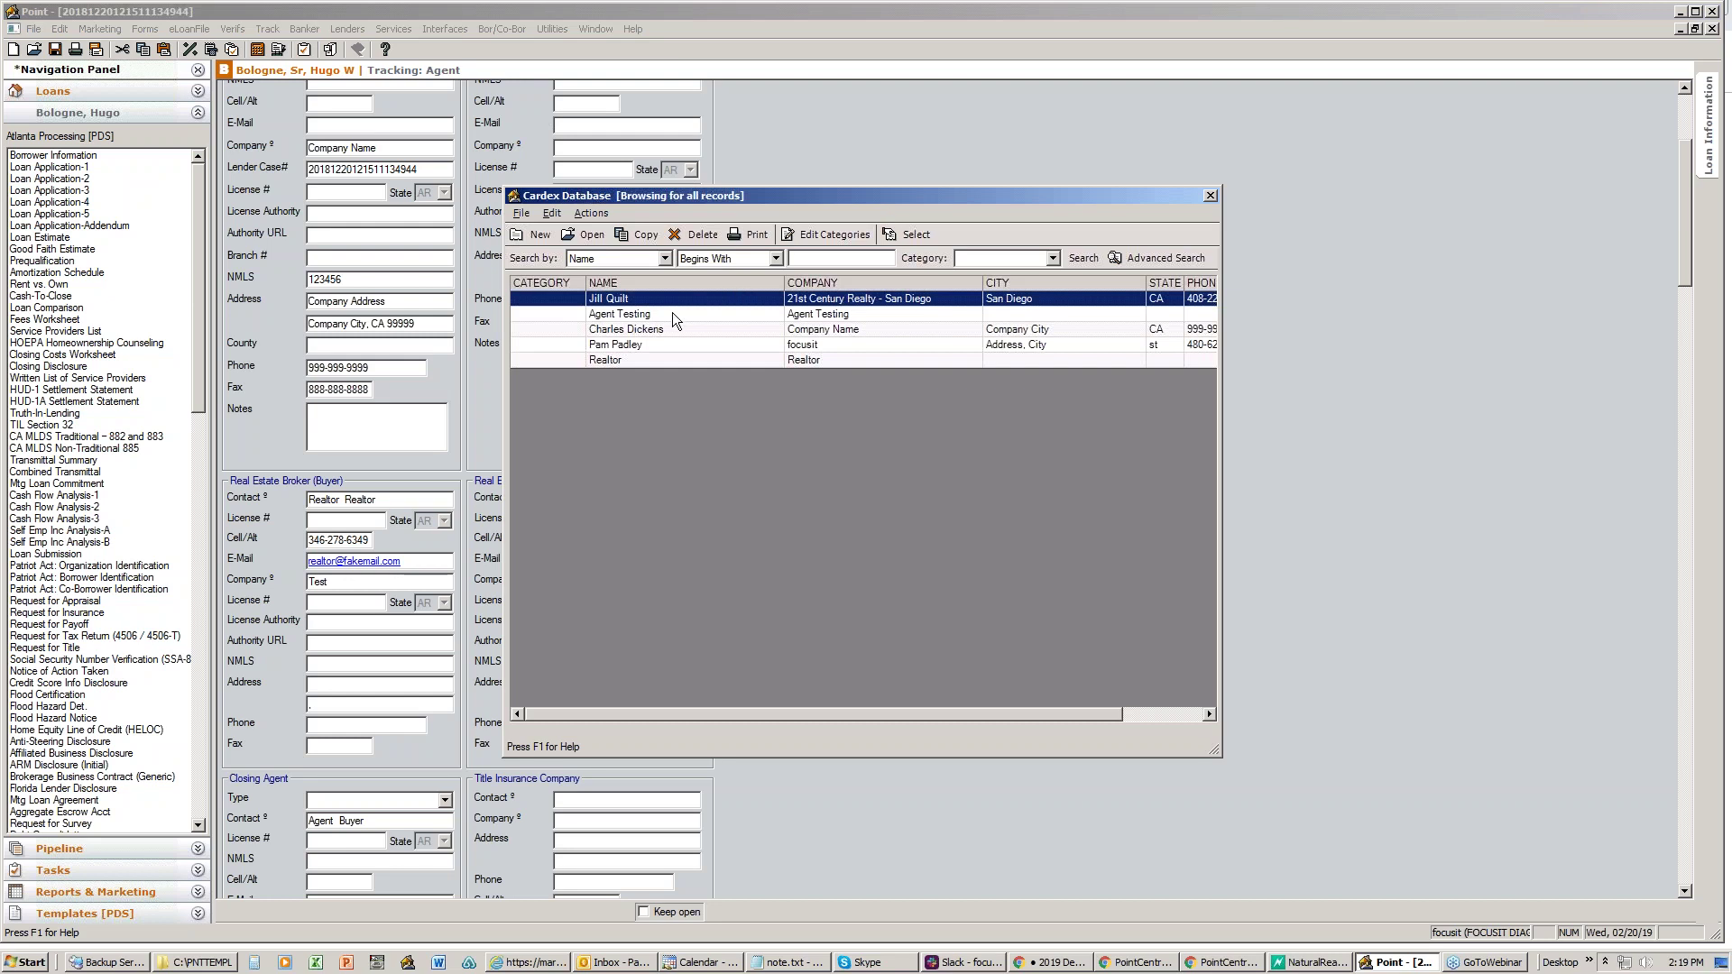
{"action": "left_click", "coordinate": [673, 313]}
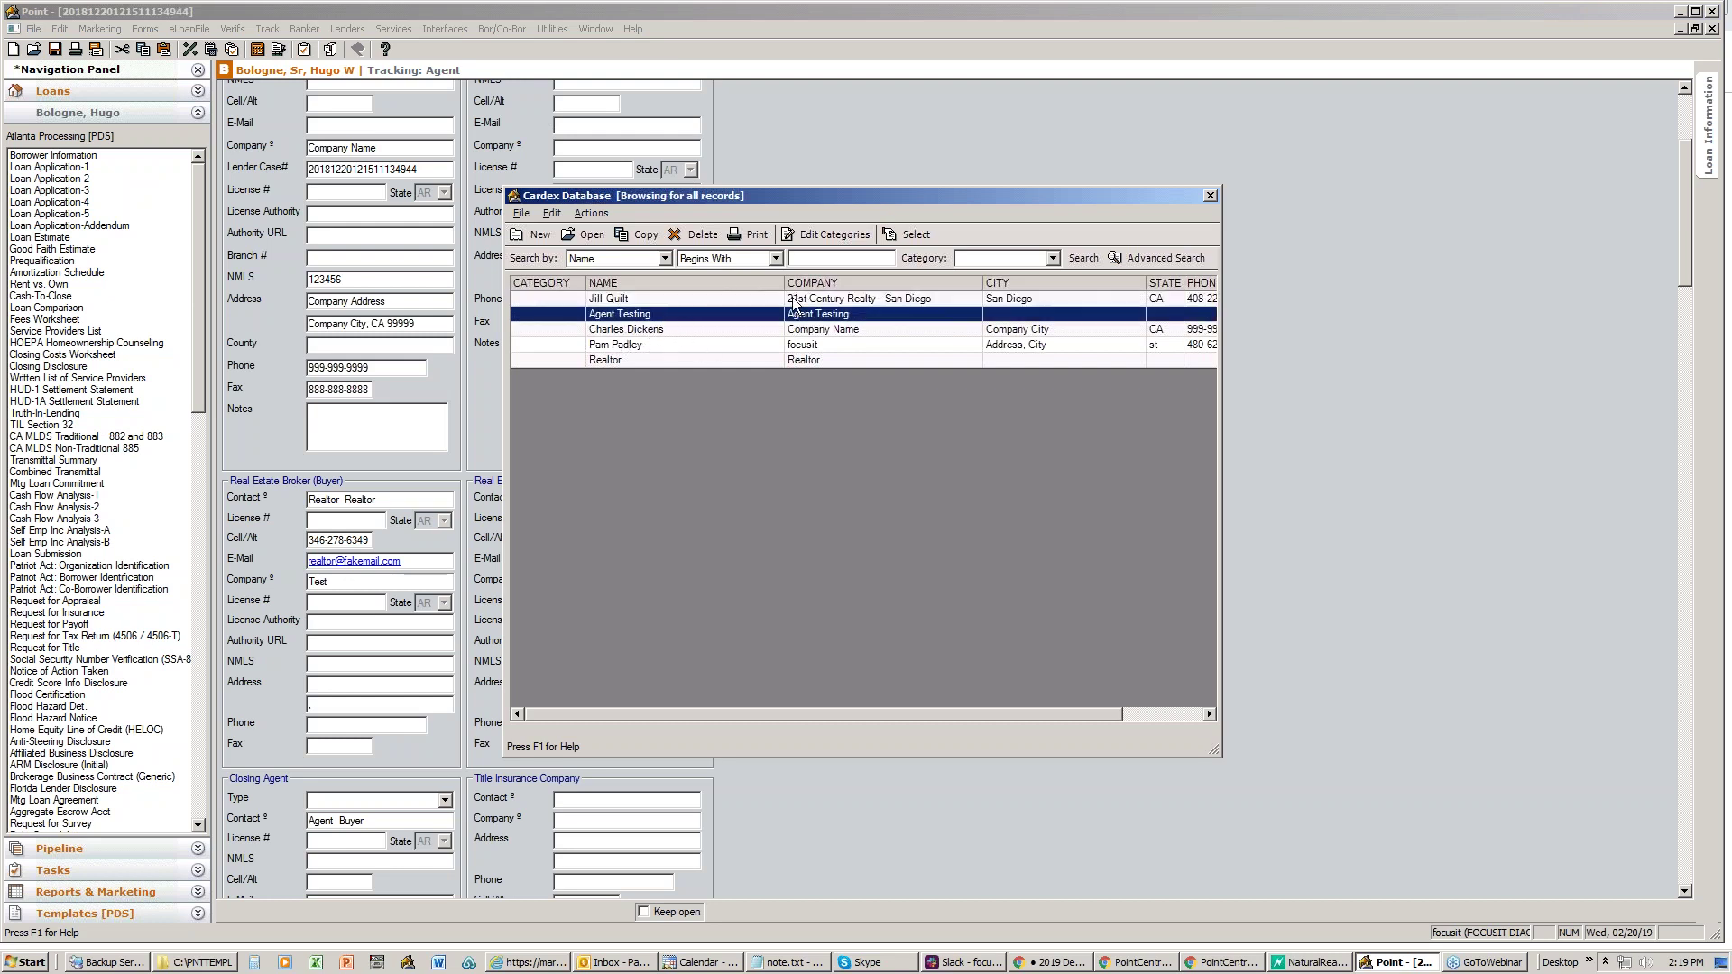
{"action": "left_click", "coordinate": [914, 235]}
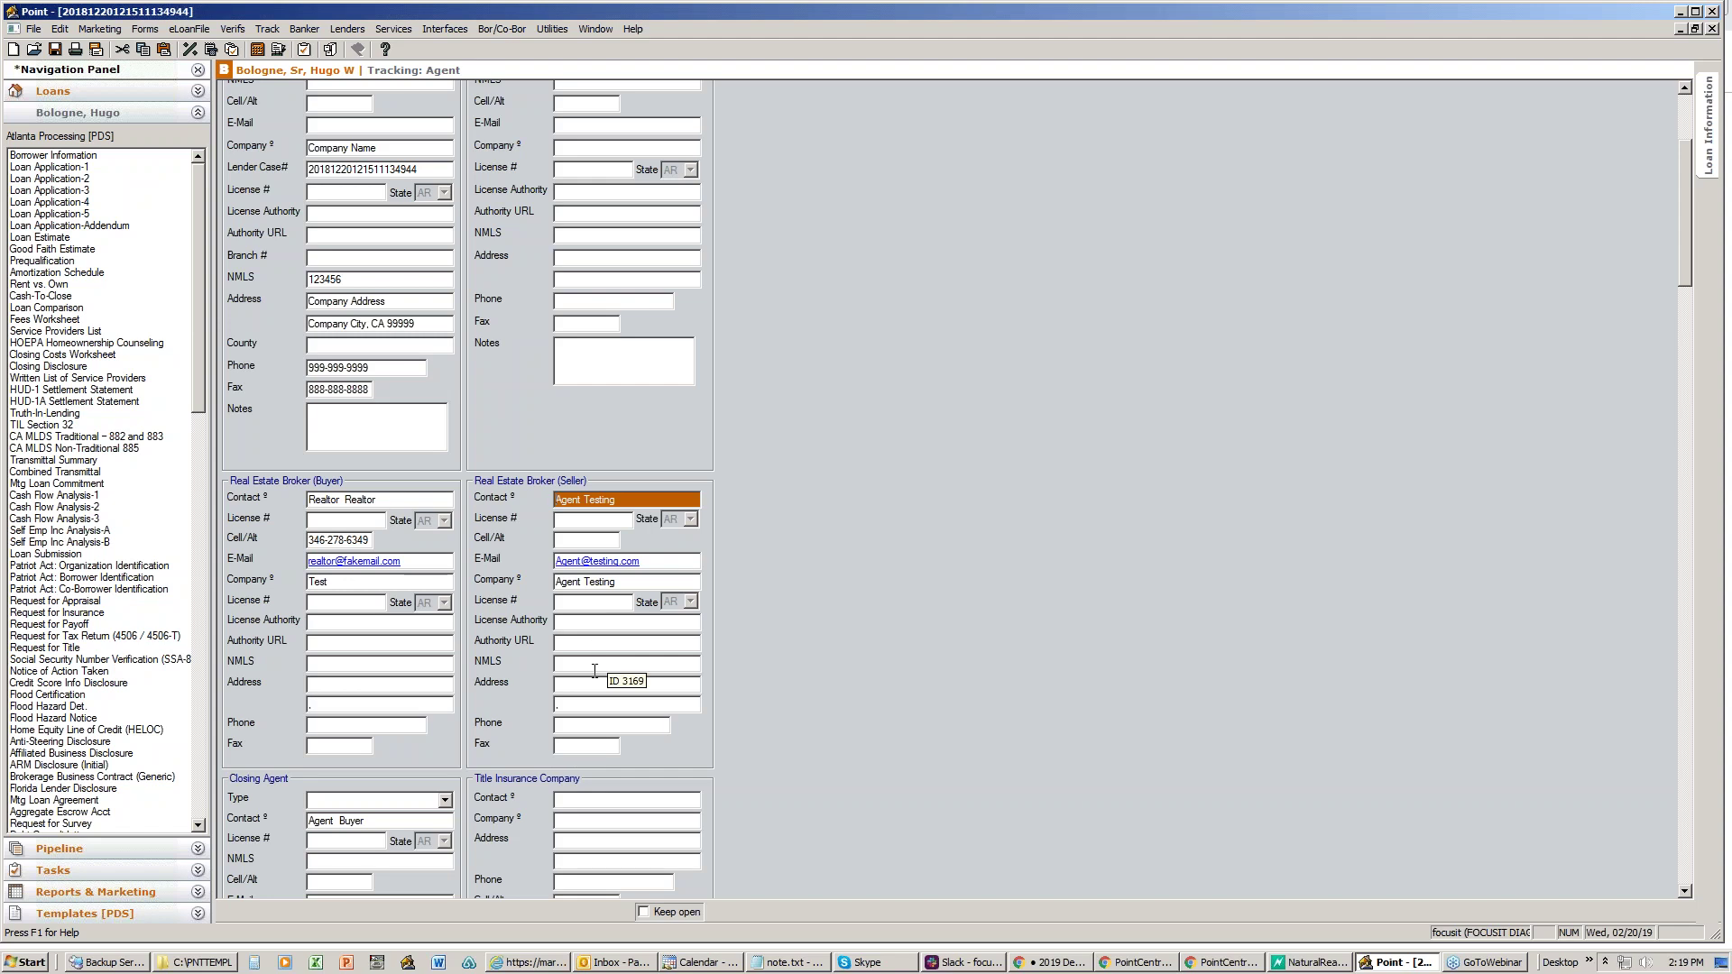
{"action": "scroll", "coordinate": [594, 671], "scroll_direction": "down", "scroll_amount": 10}
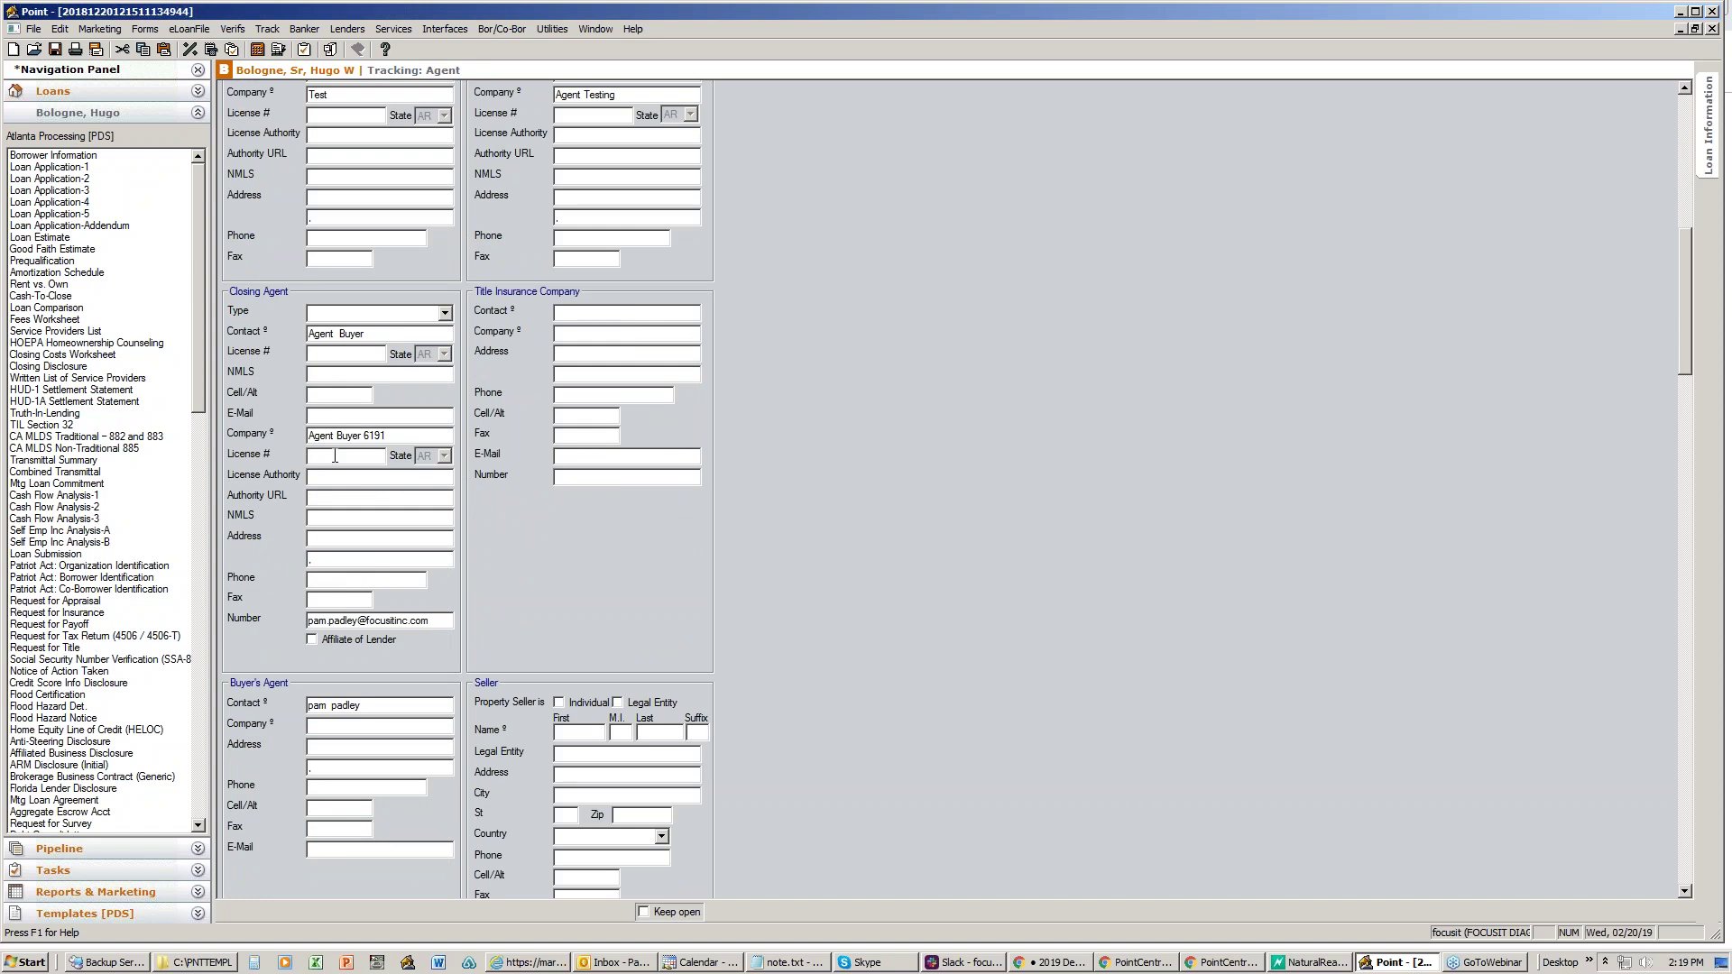
{"action": "left_click", "coordinate": [411, 333]}
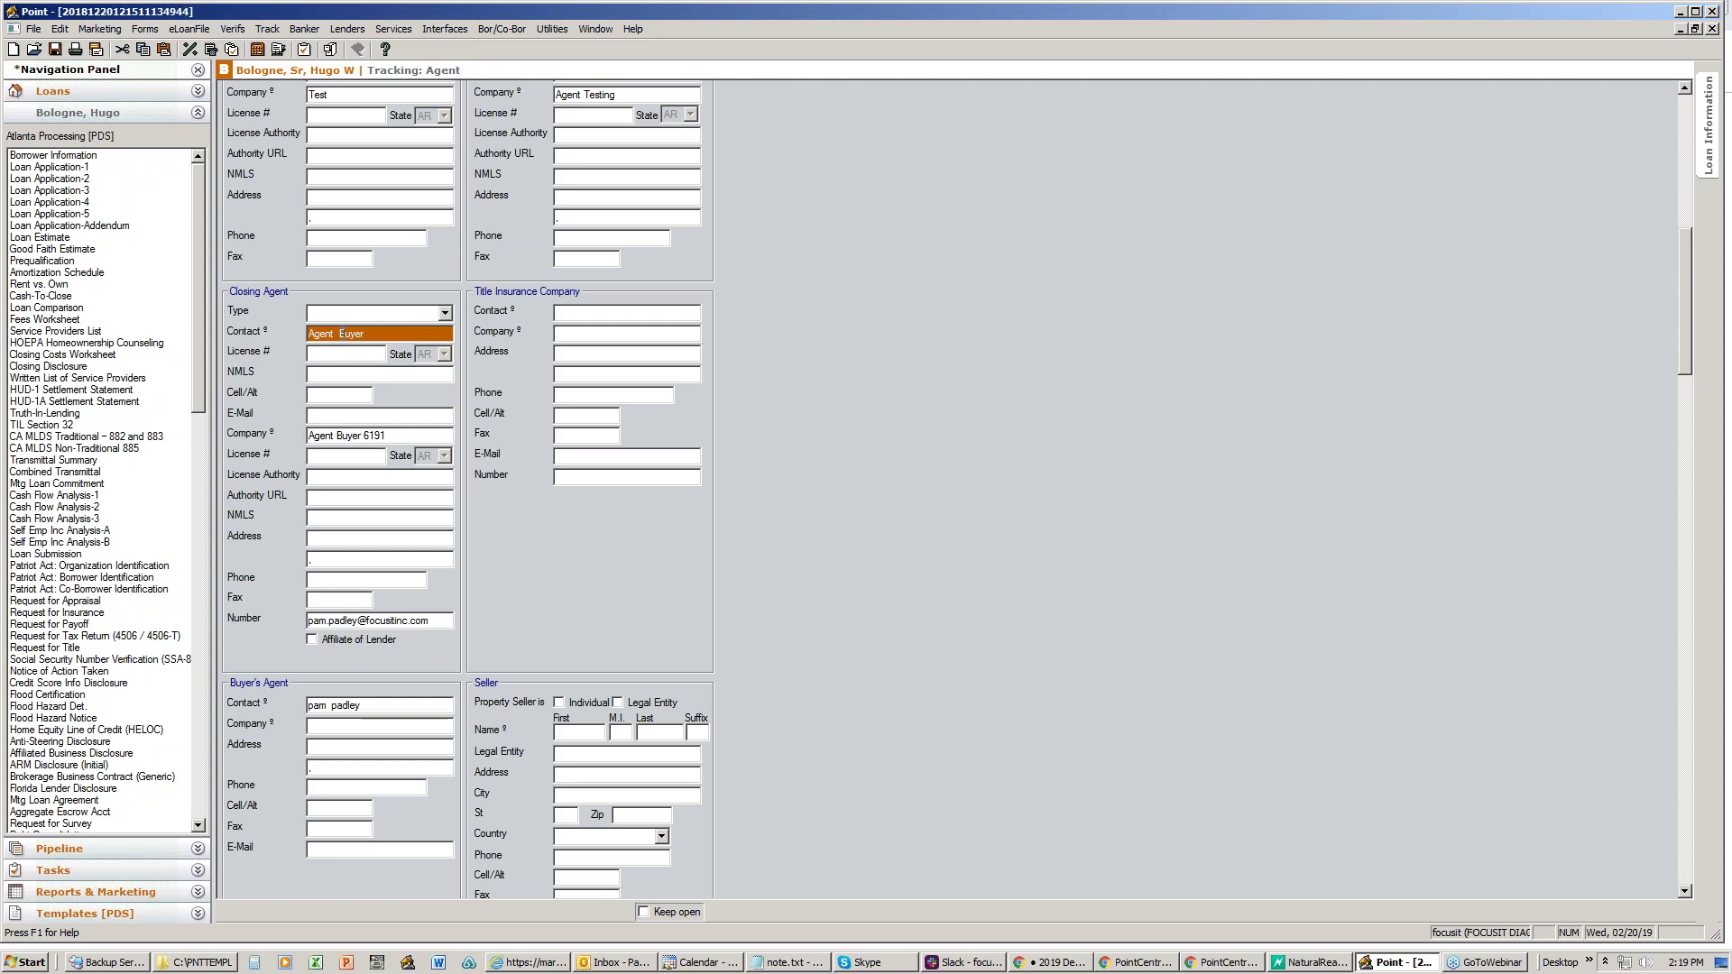
{"action": "key", "text": "Tab"}
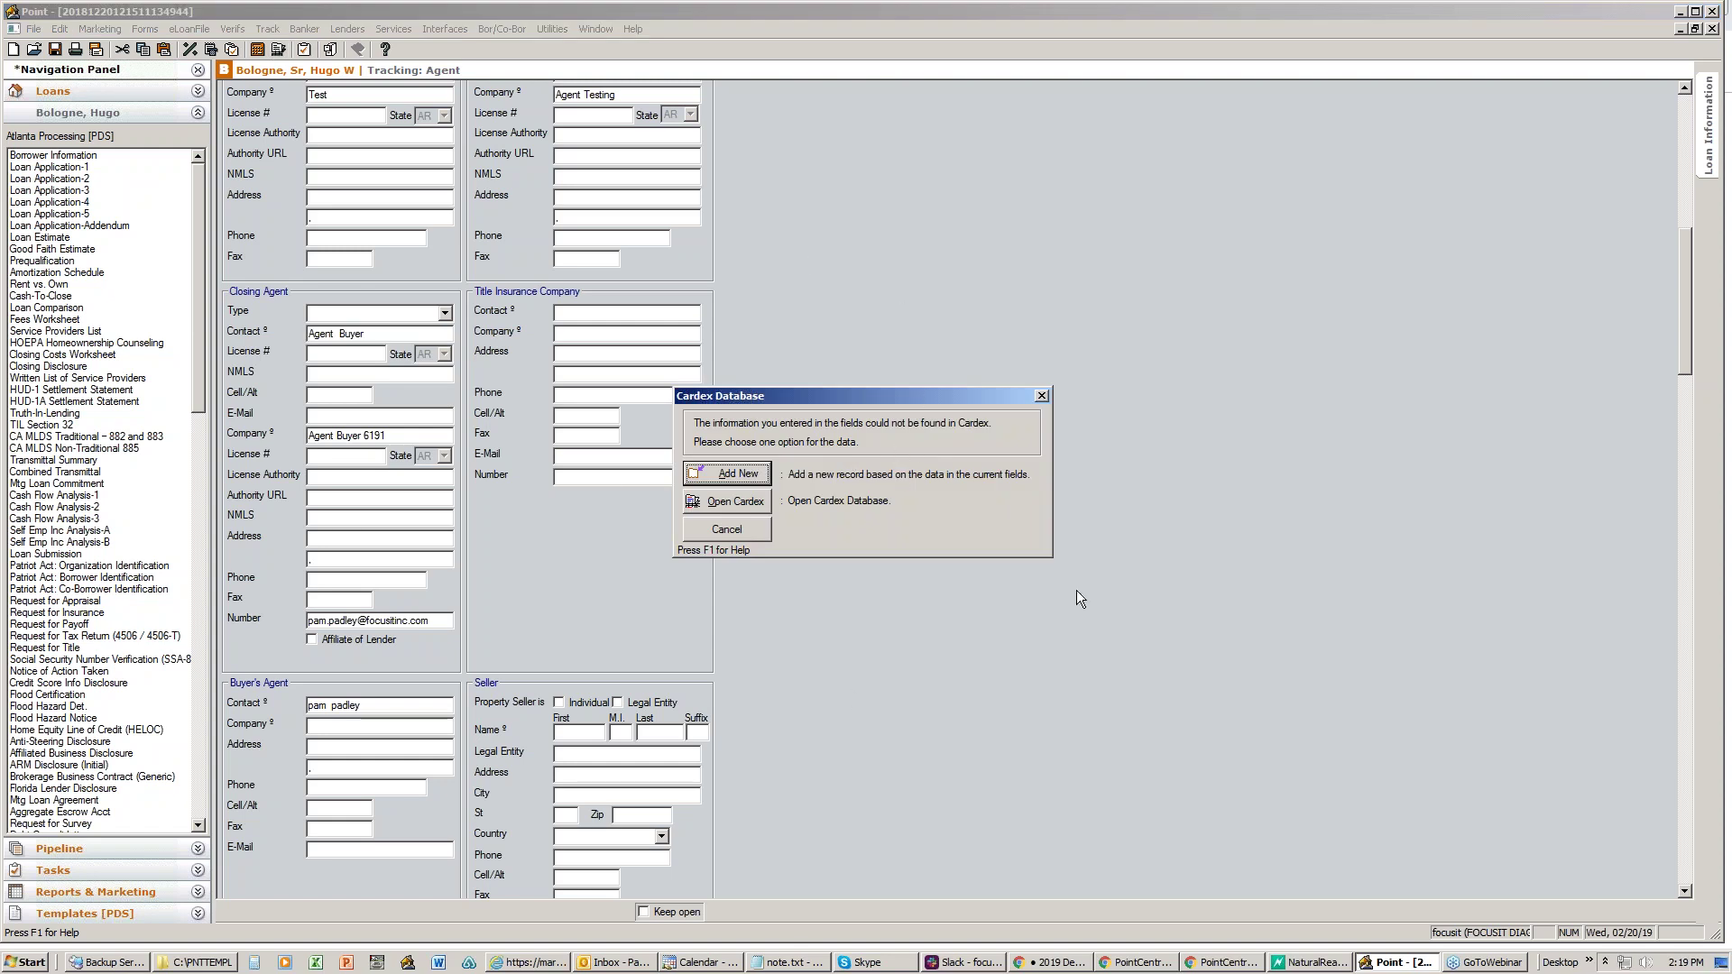
{"action": "left_click", "coordinate": [738, 474]}
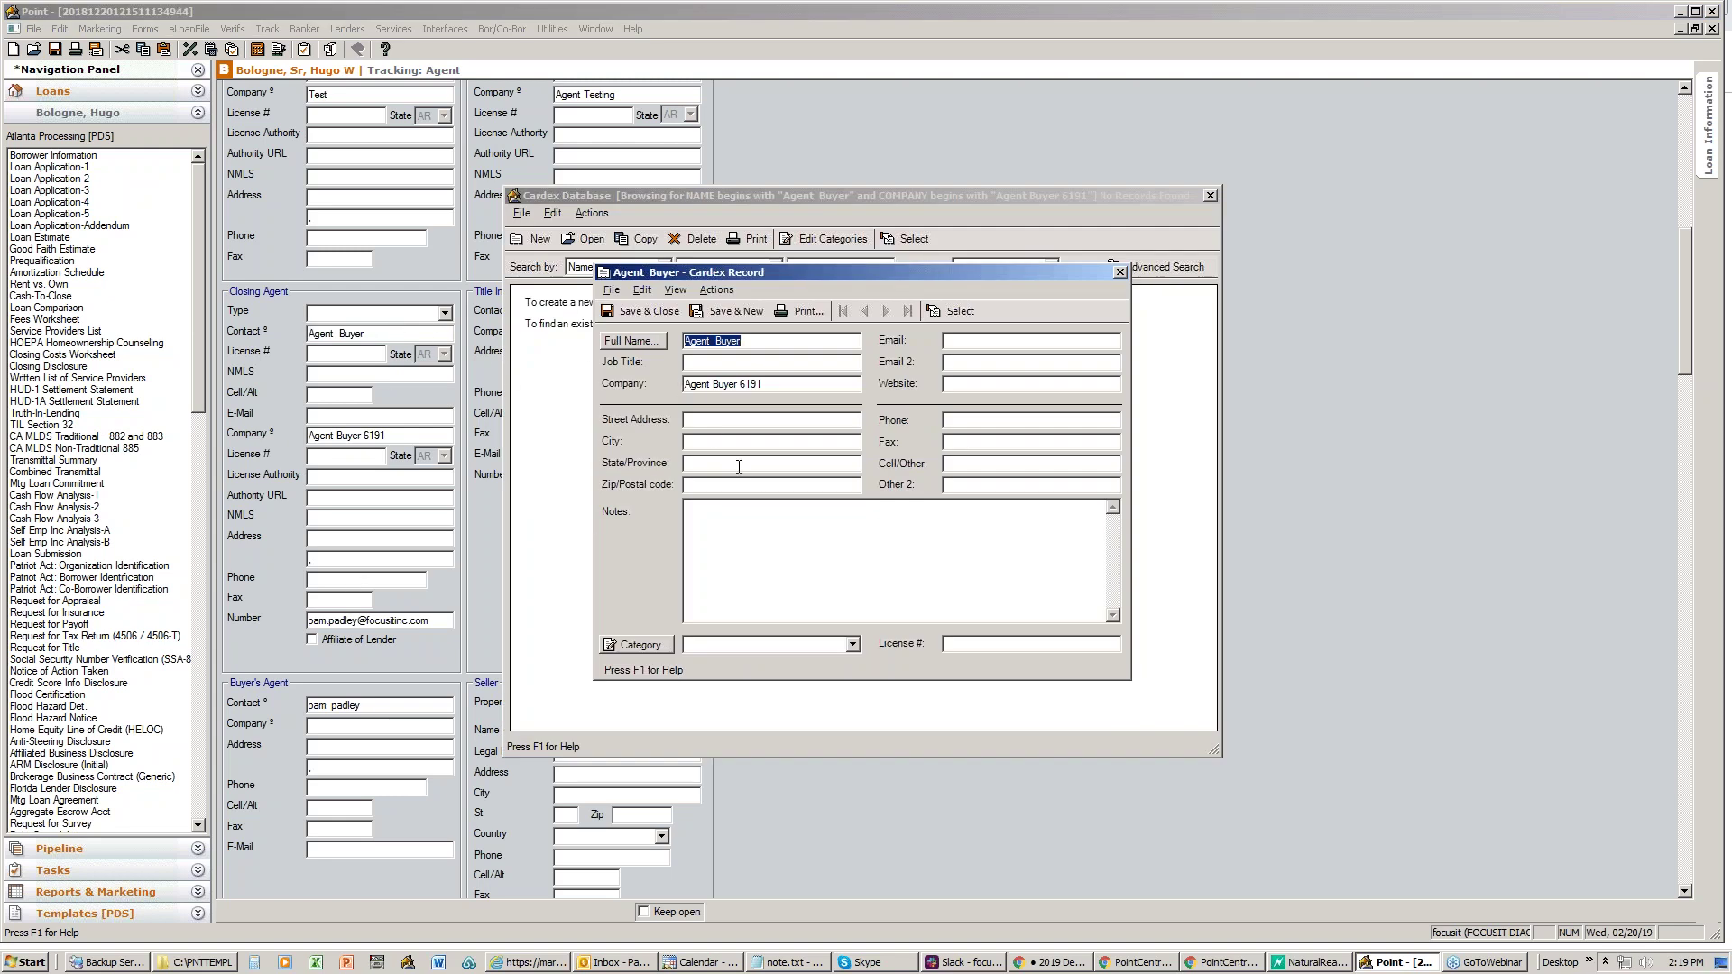
{"action": "left_click", "coordinate": [1119, 273]}
{"action": "left_click", "coordinate": [869, 515]}
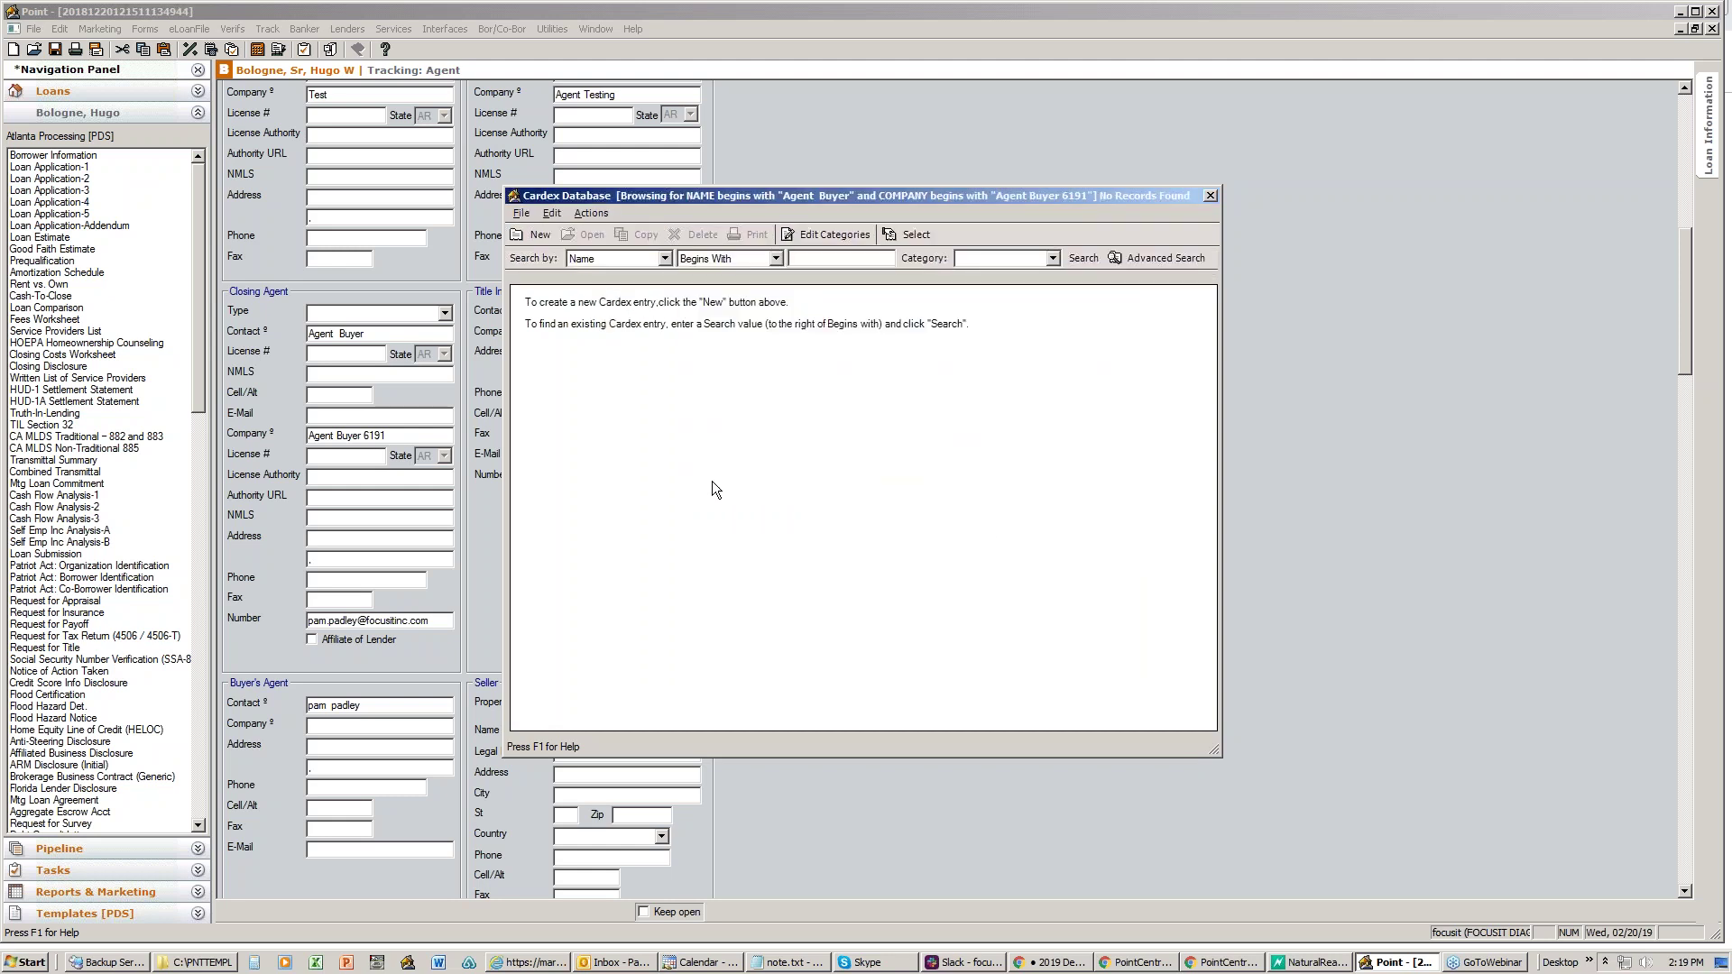
{"action": "left_click", "coordinate": [1217, 197]}
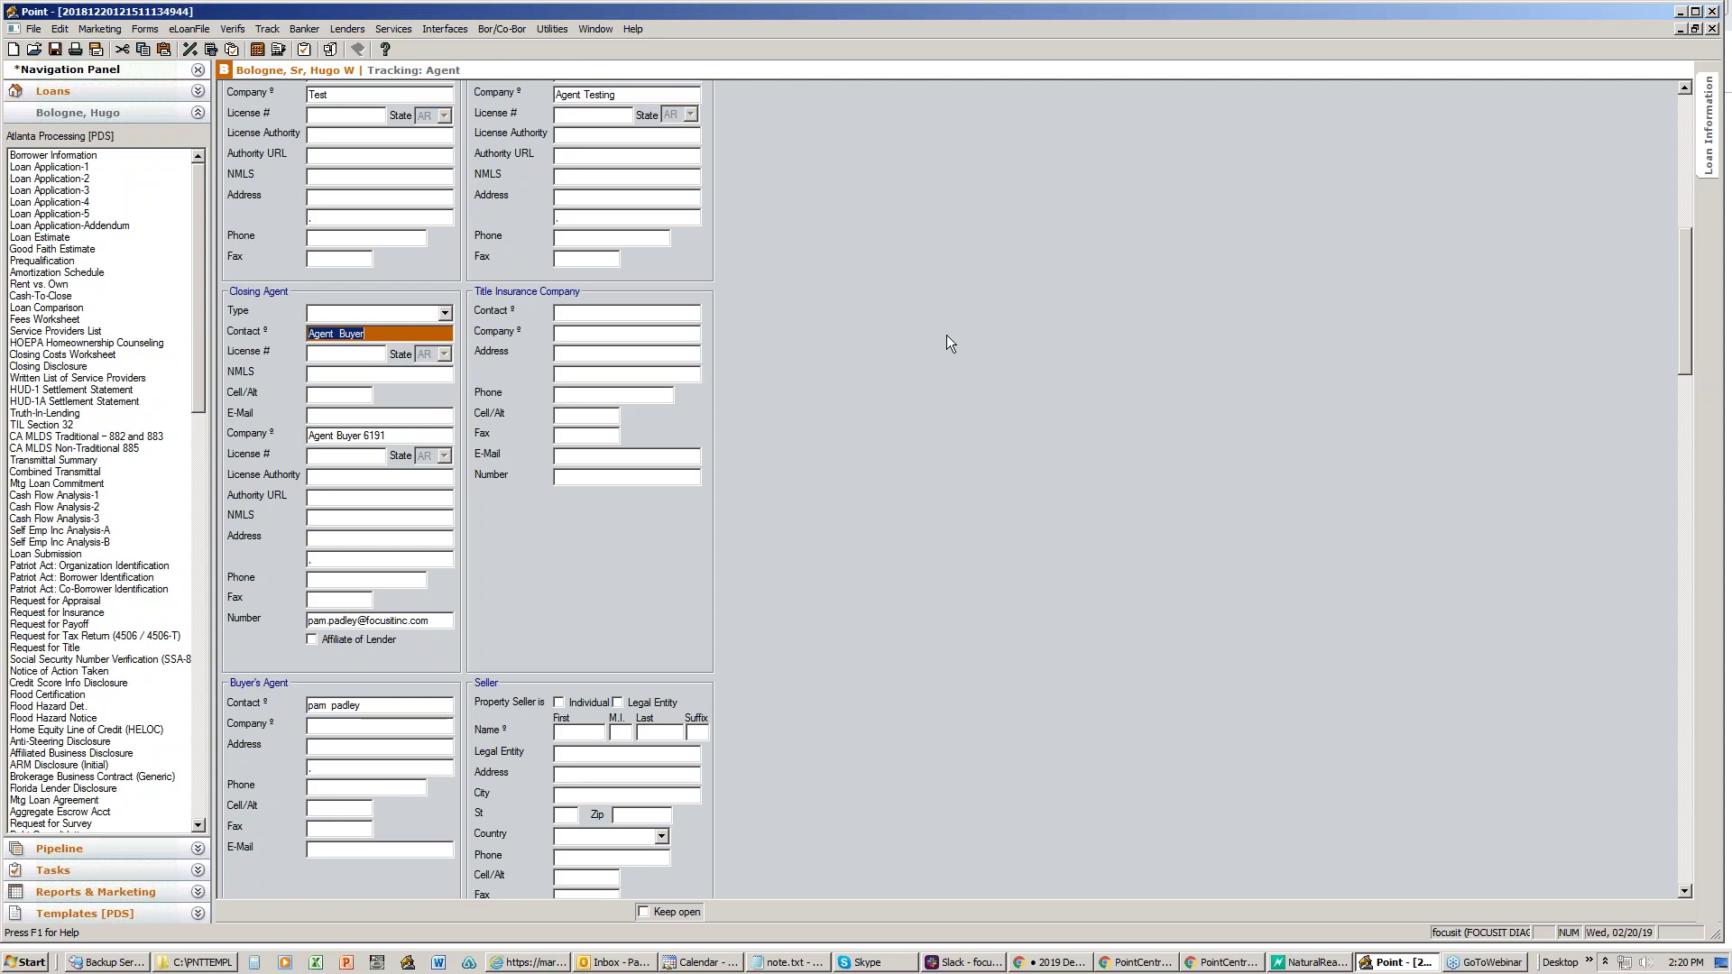
- Minimize Point and start adding group access rights to the Pam test cardex database
{"action": "left_click", "coordinate": [1679, 12]}
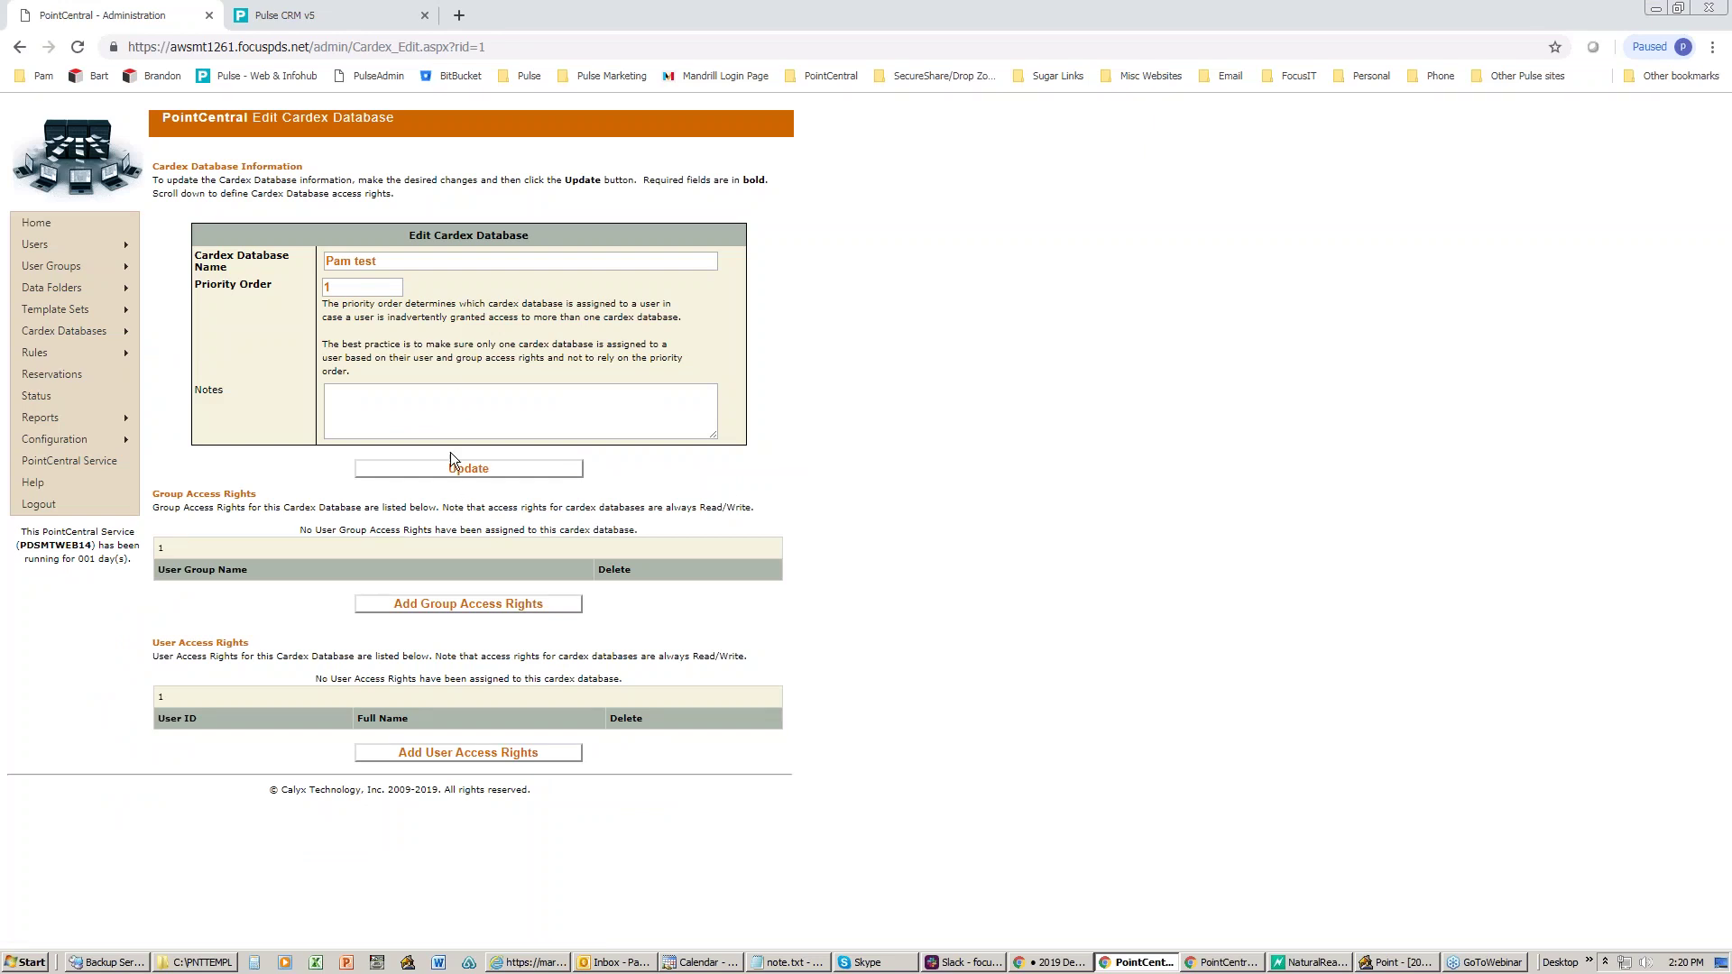
{"action": "left_click", "coordinate": [421, 604]}
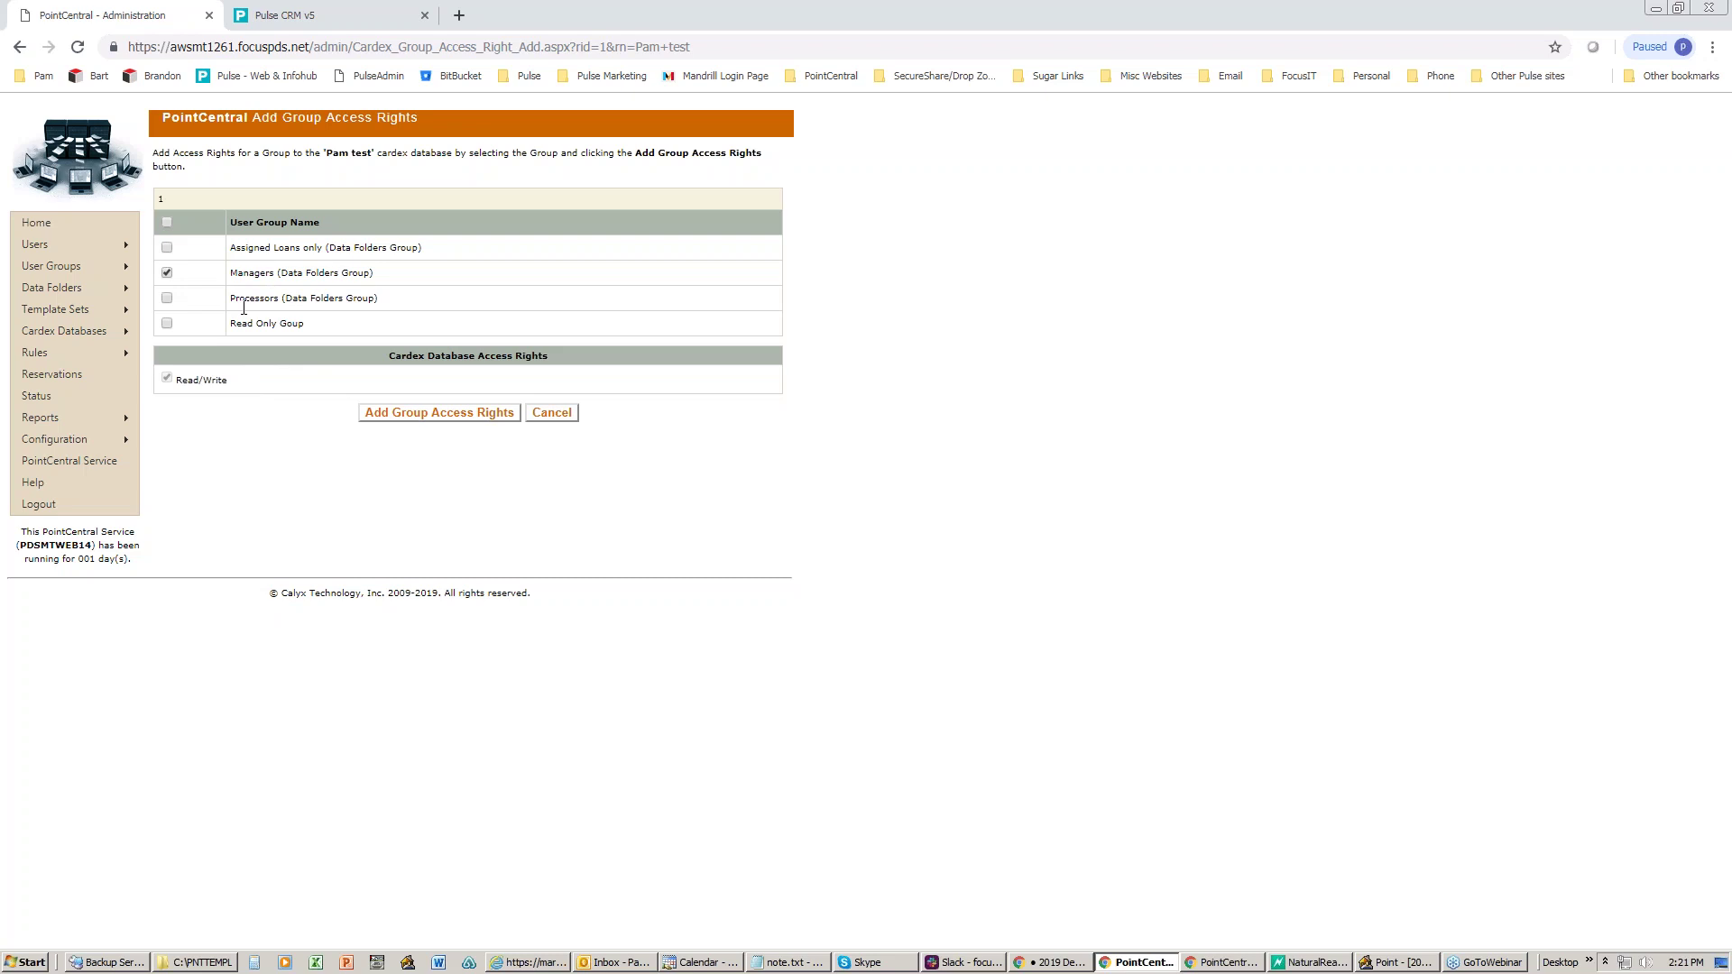
- Open Cardex Databases > List Cardex Databases, showing Pam test at priority 1
{"action": "mouse_move", "coordinate": [117, 332]}
{"action": "left_click", "coordinate": [223, 356]}
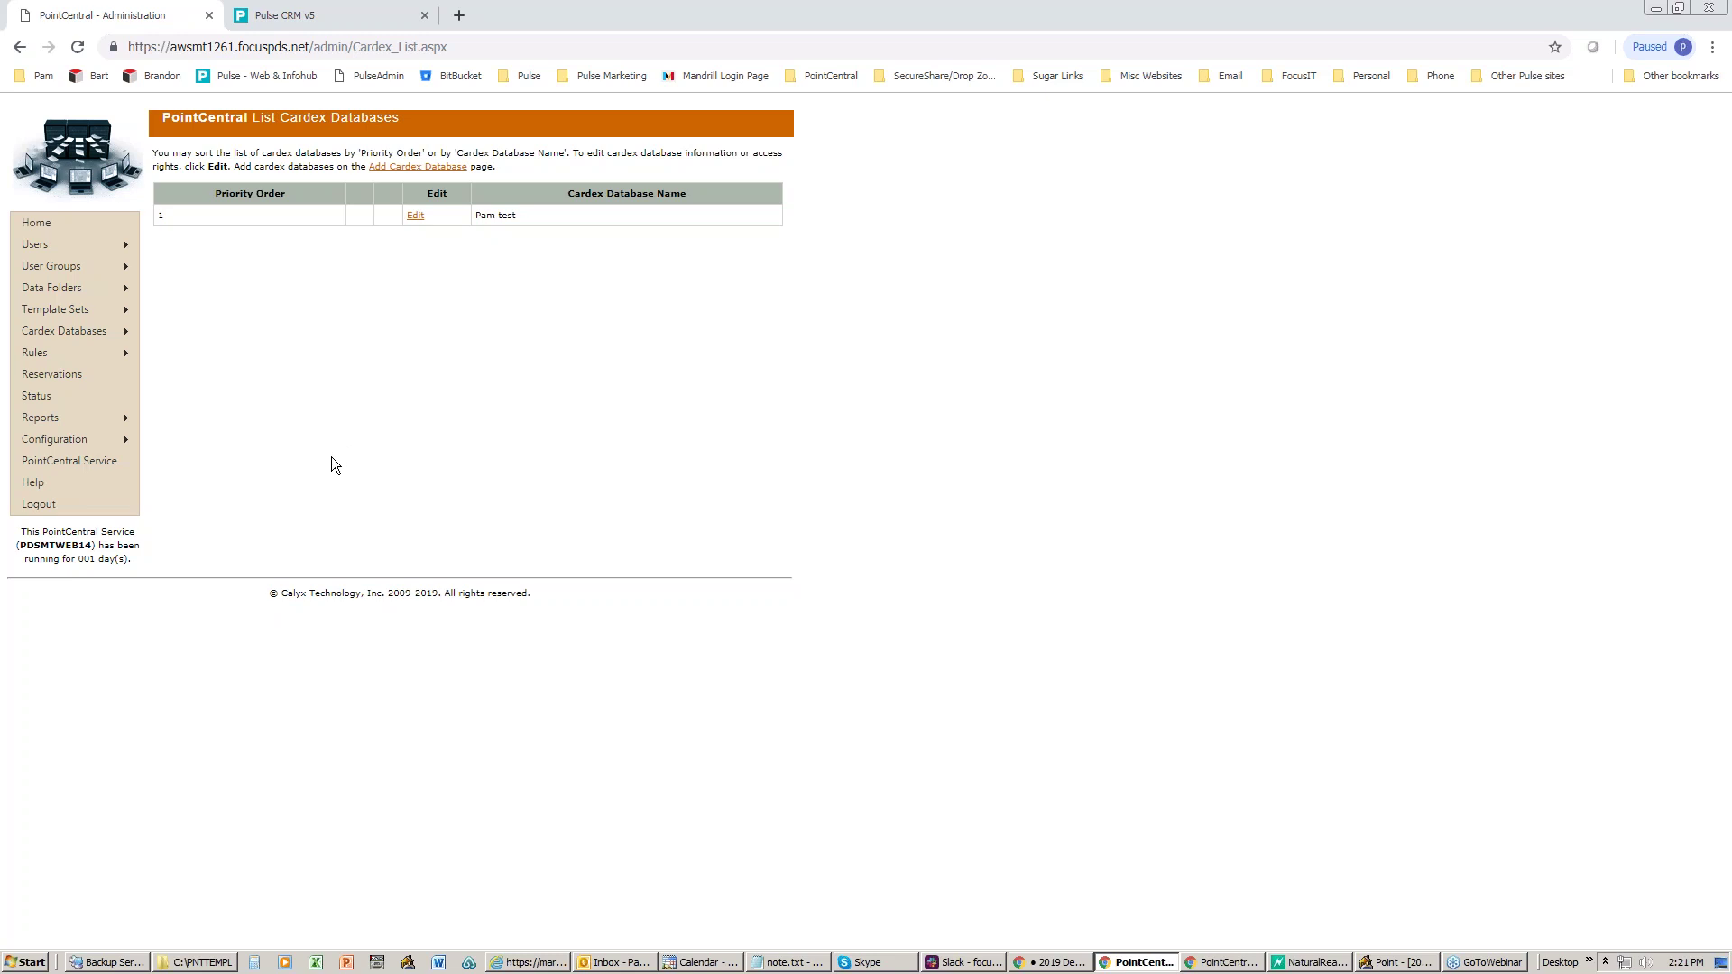
{"action": "mouse_move", "coordinate": [96, 353]}
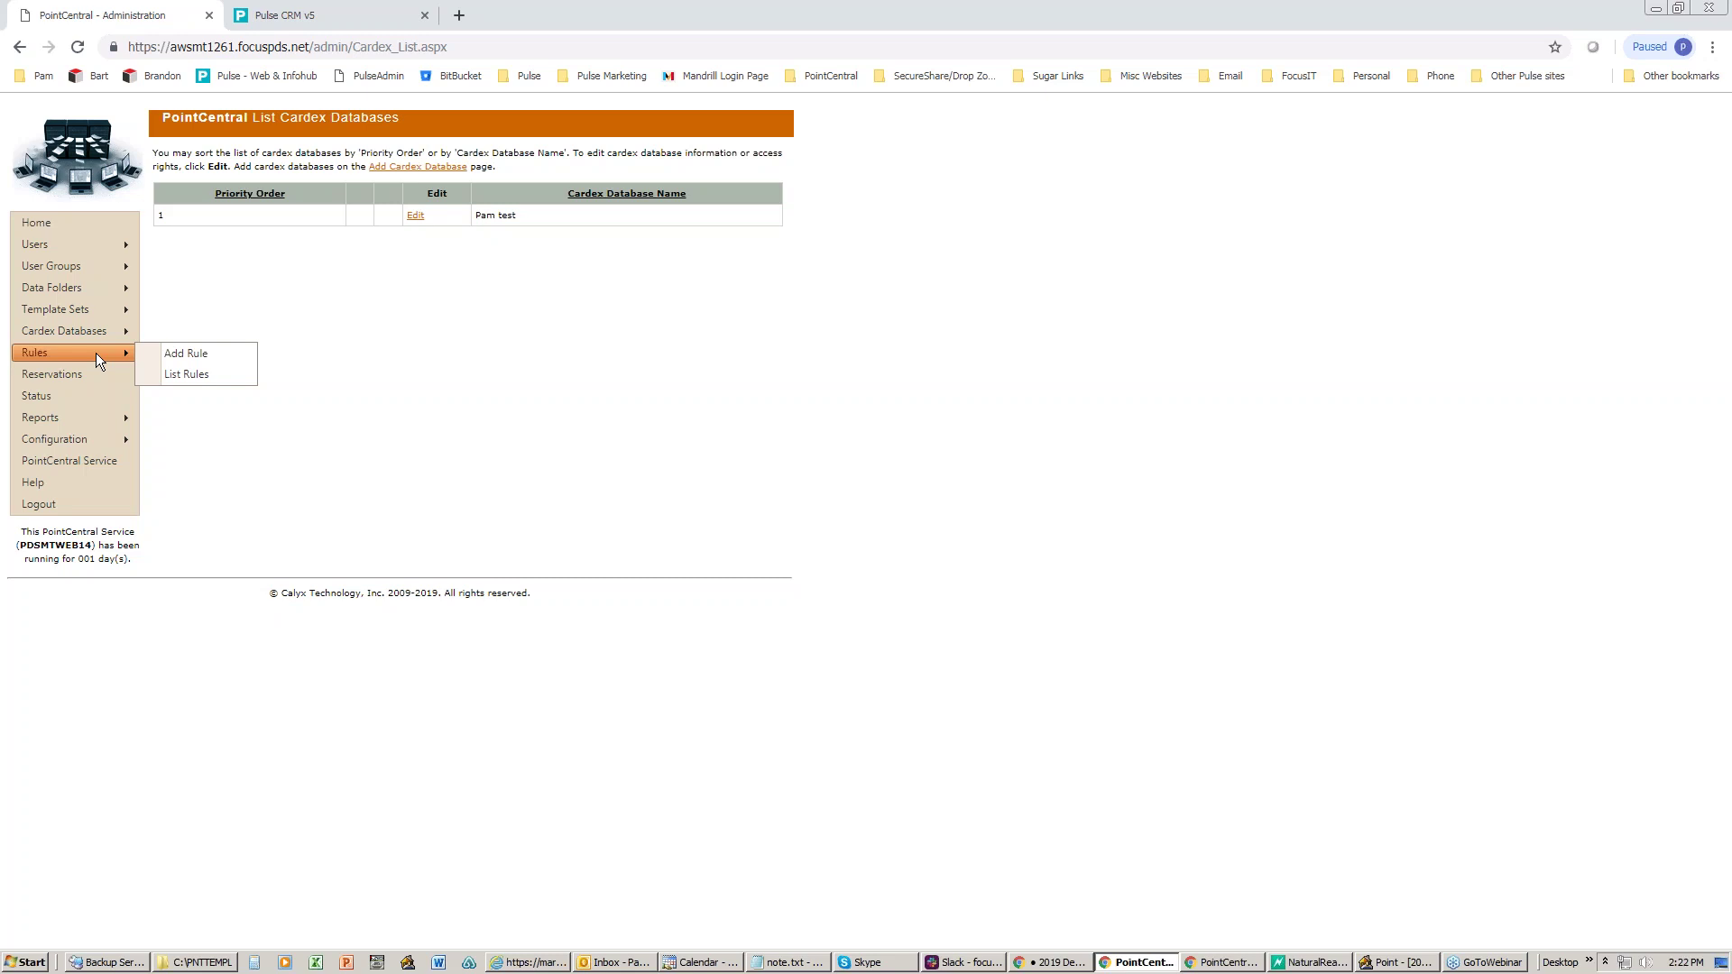
- Inspect the Required Fields at Purchased rule's settings, then go to the loan Reservations page
{"action": "left_click", "coordinate": [177, 375]}
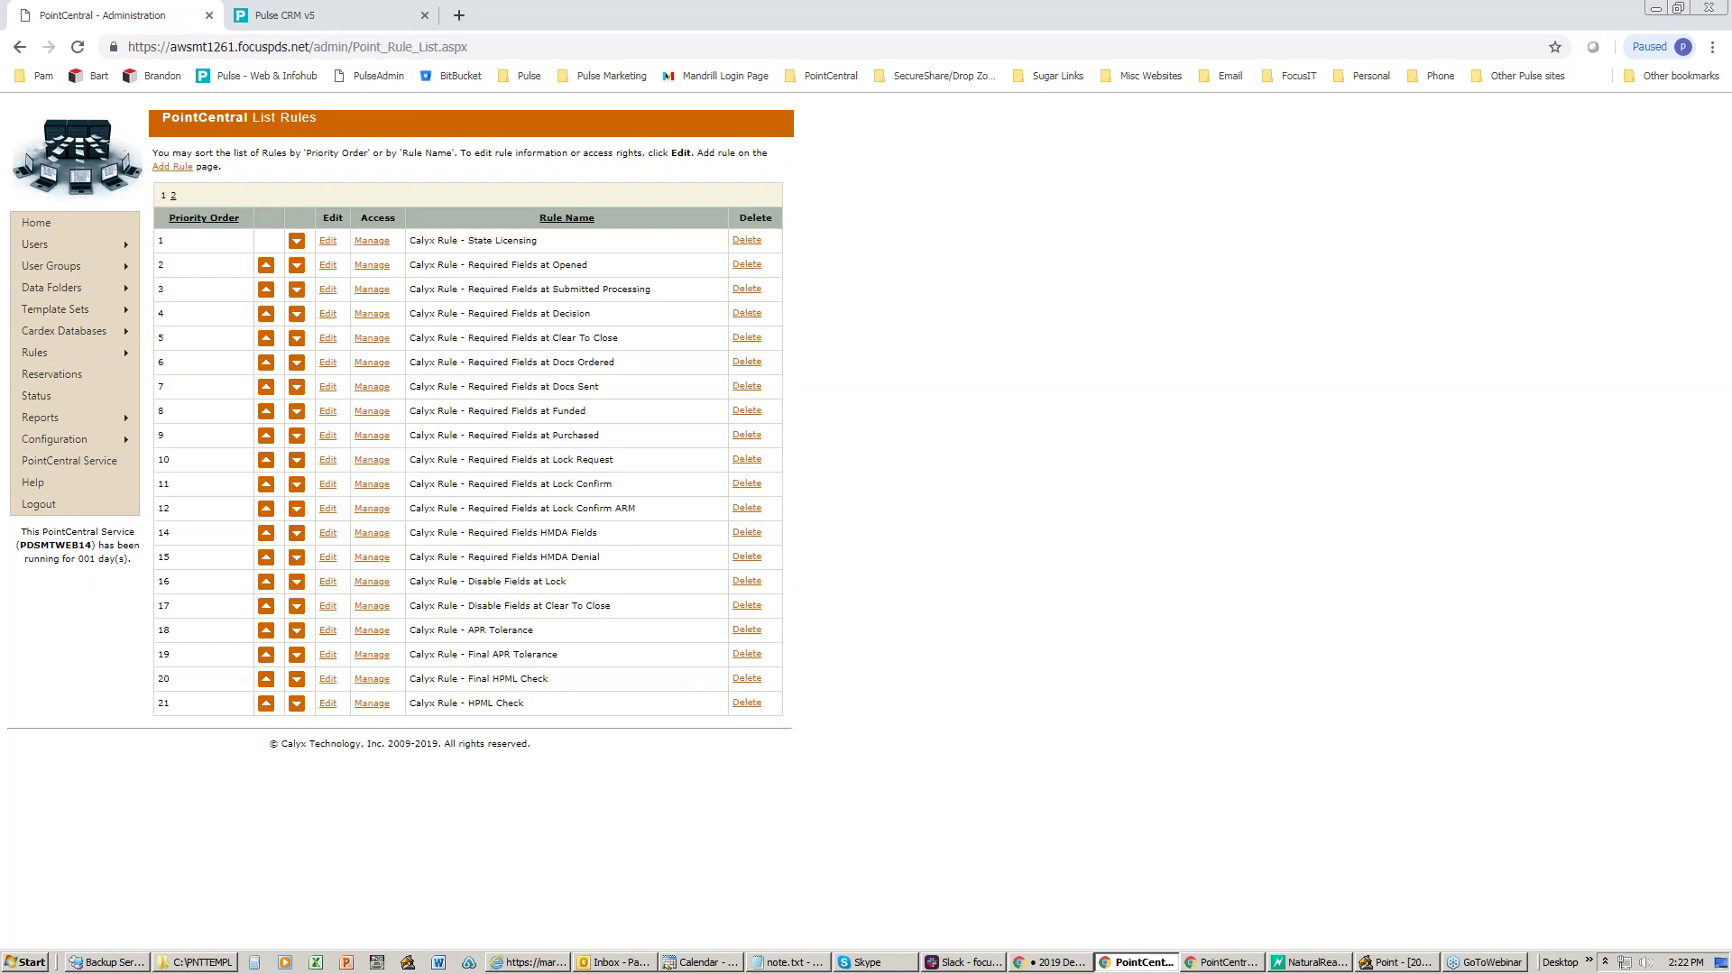
{"action": "left_click", "coordinate": [327, 582]}
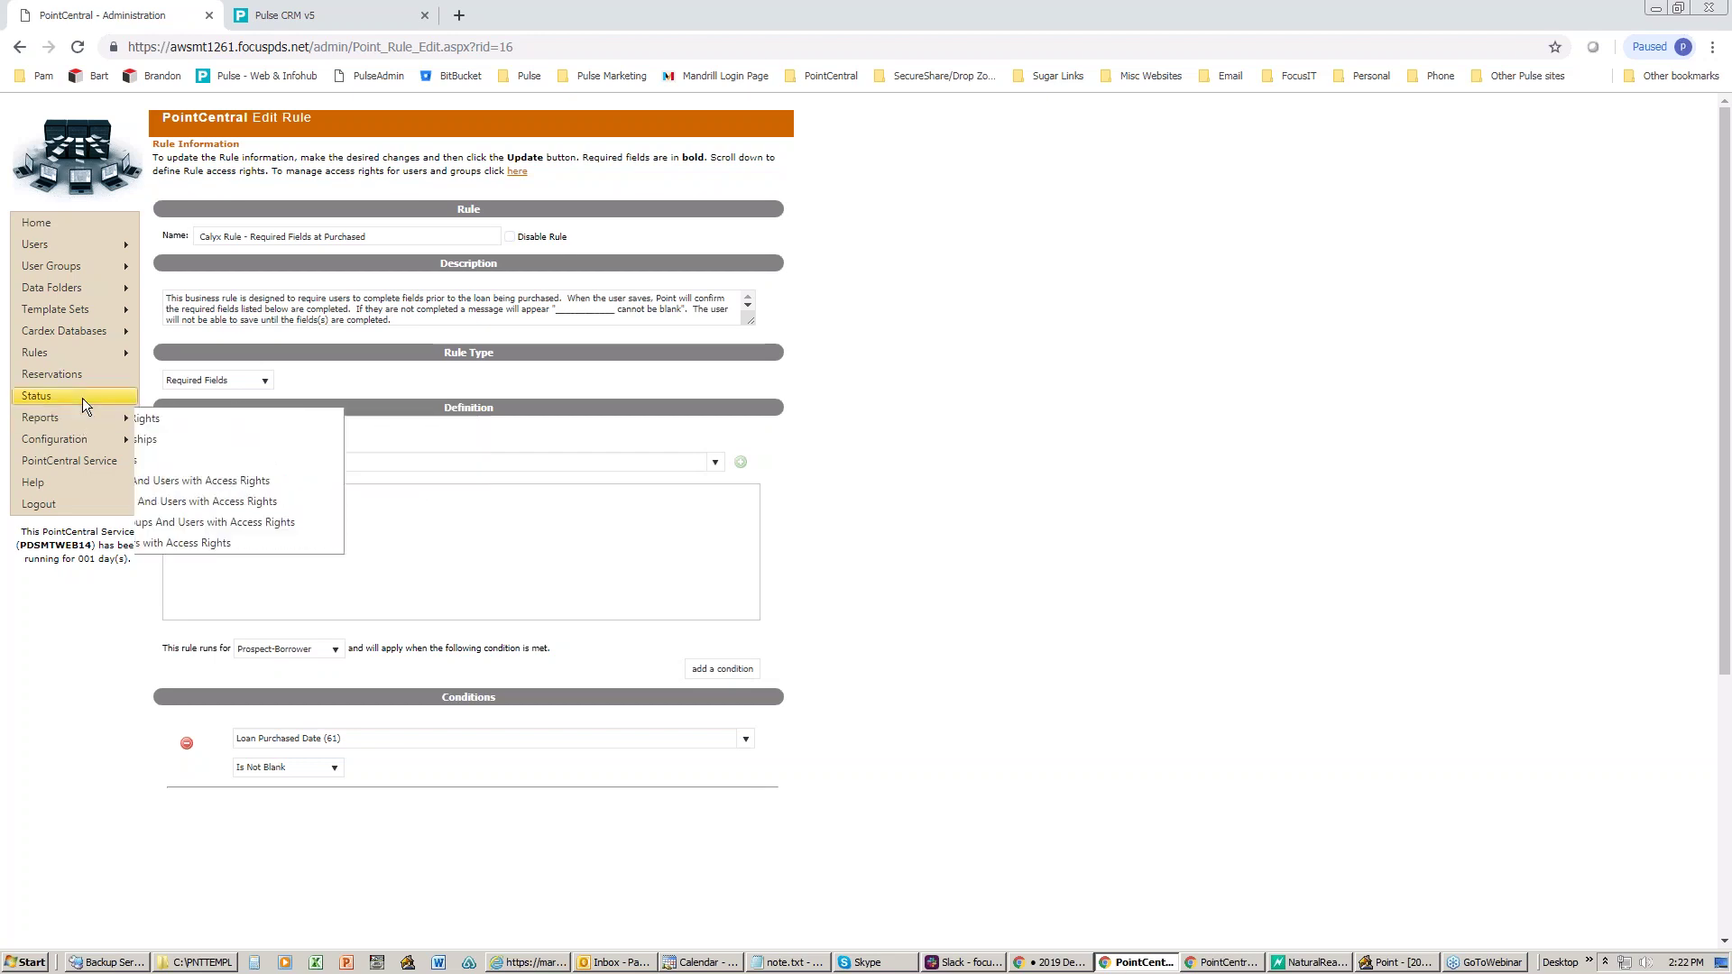
{"action": "mouse_move", "coordinate": [78, 356]}
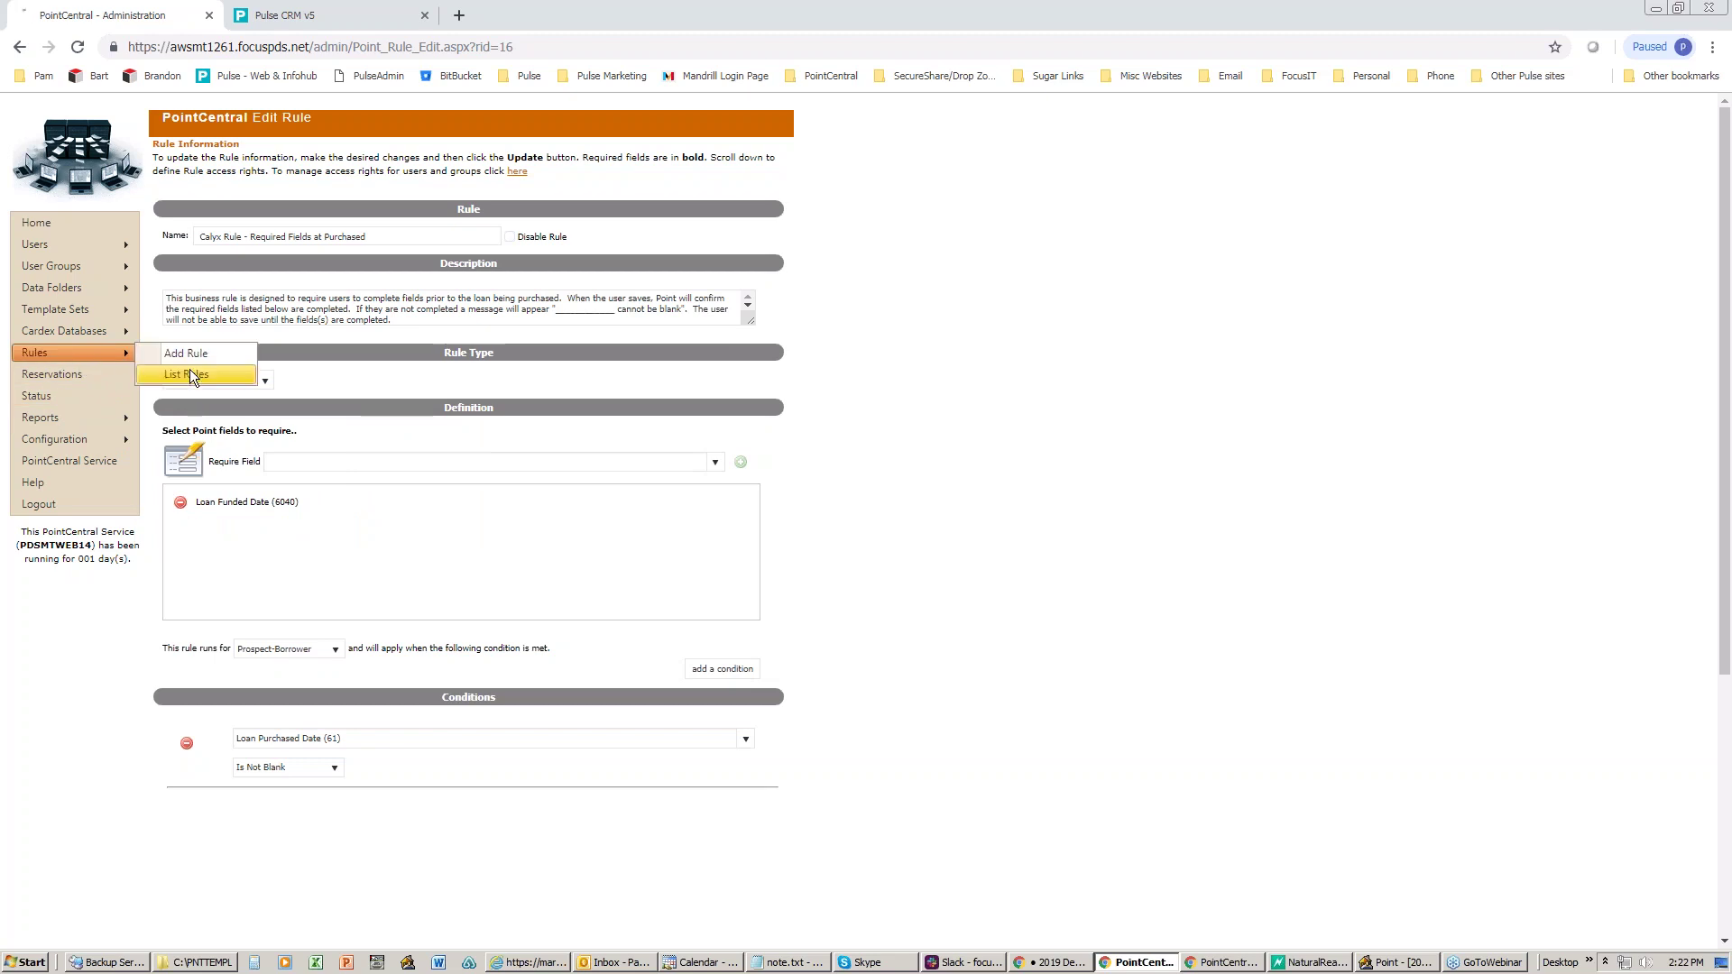
{"action": "left_click", "coordinate": [189, 374]}
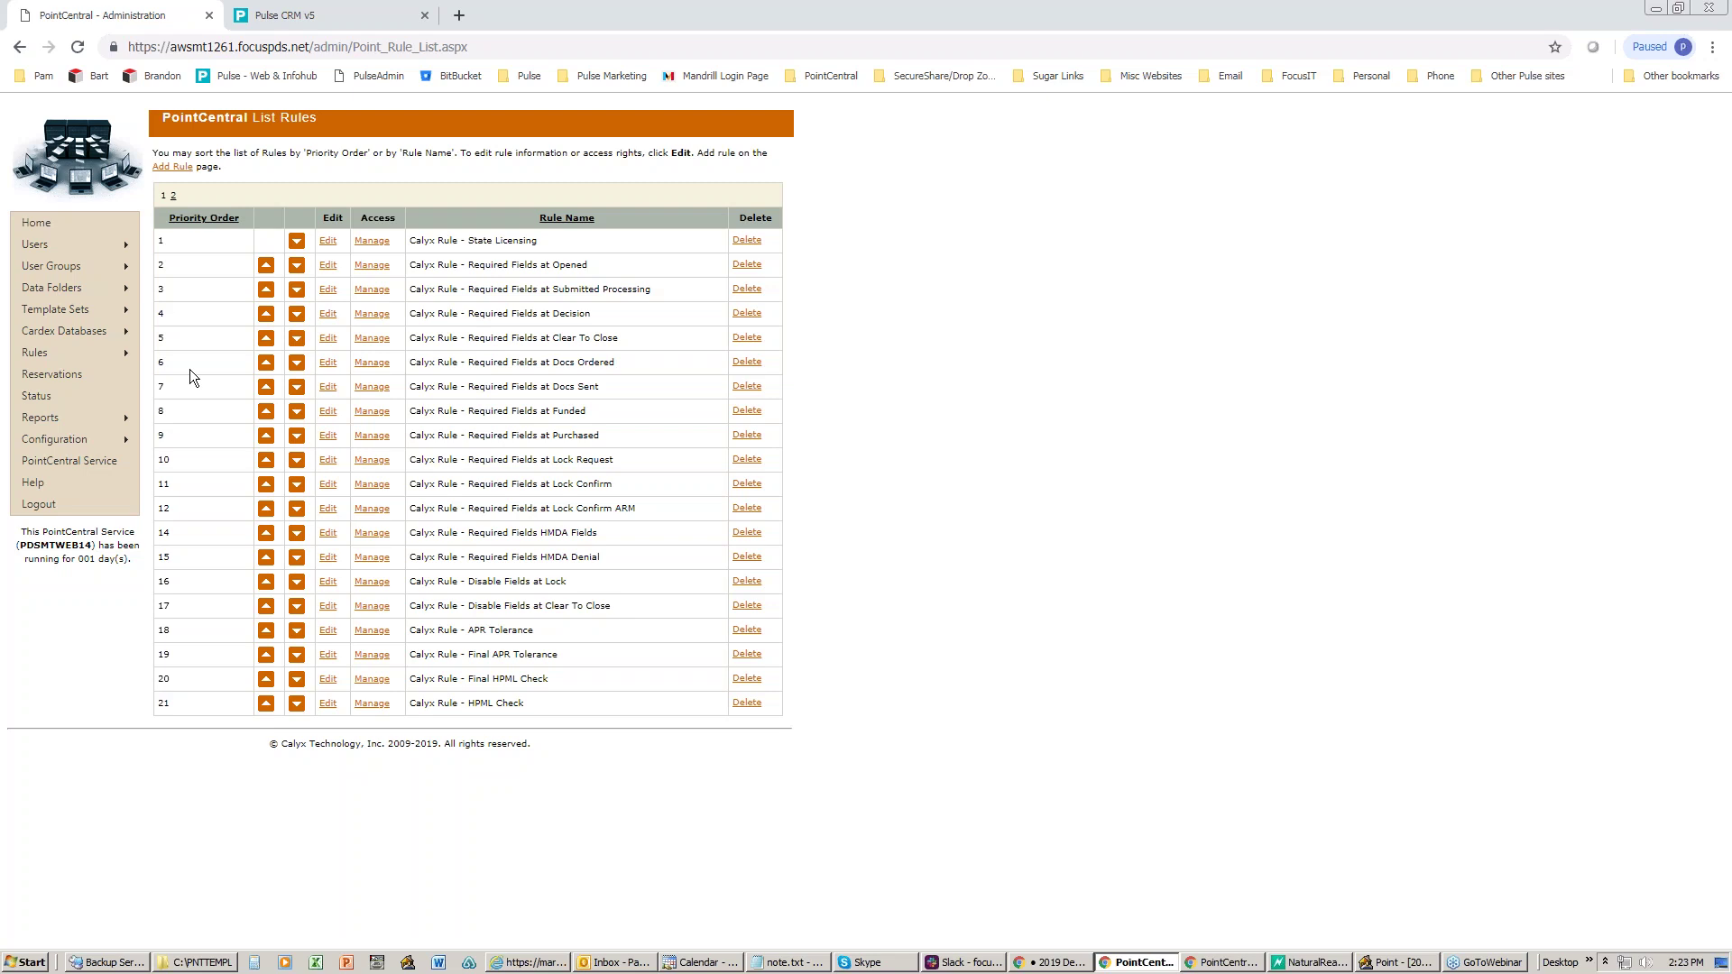
{"action": "left_click", "coordinate": [72, 375]}
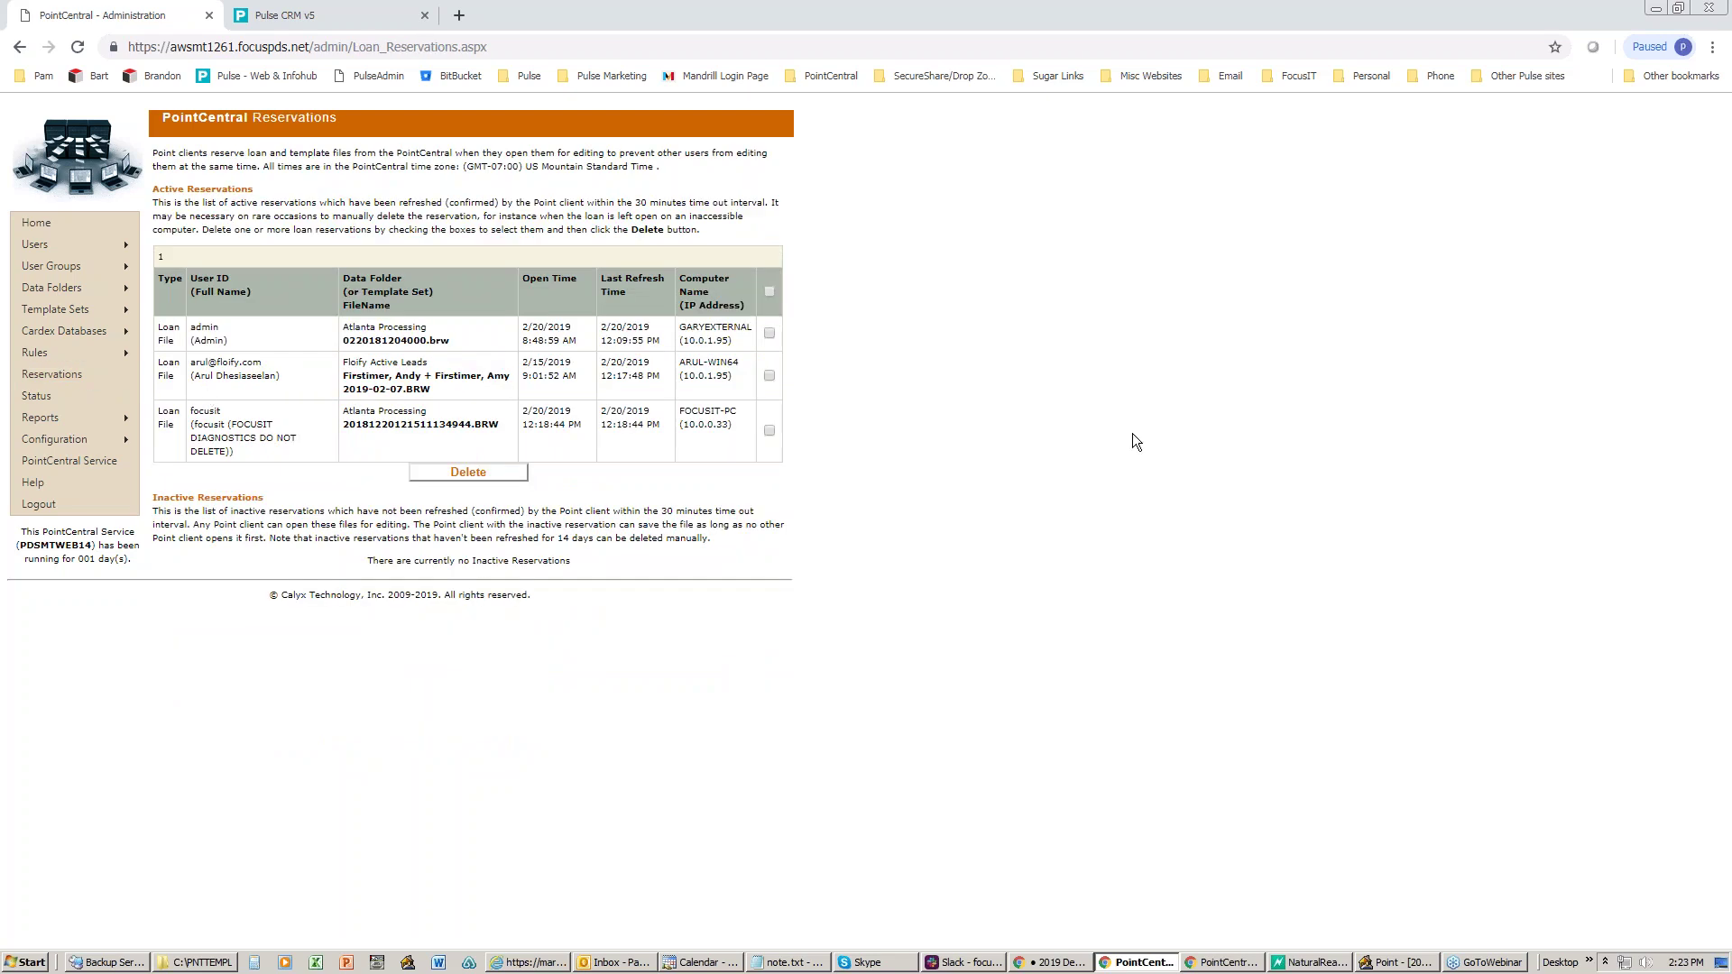
- Highlight reserved file 20181220121511134944.BRW and its holding user in the reservations table, then return to Point
{"action": "left_click", "coordinate": [1403, 963]}
{"action": "scroll", "coordinate": [955, 219], "scroll_direction": "up", "scroll_amount": 10}
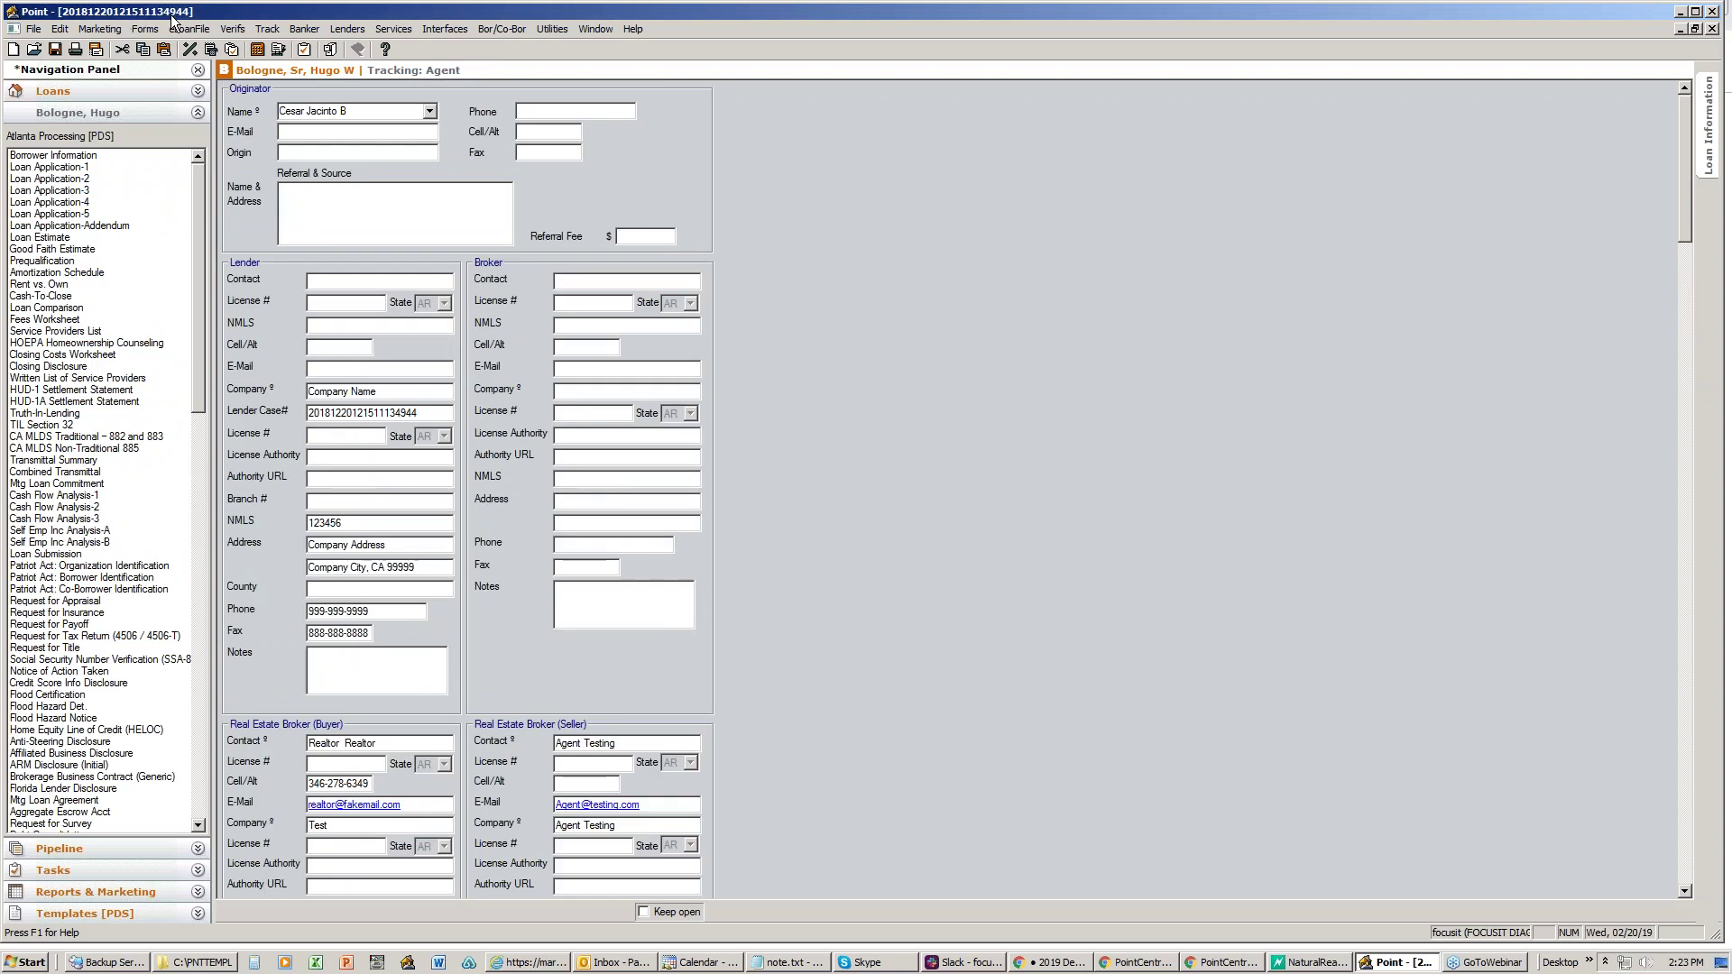
{"action": "left_click", "coordinate": [1682, 13]}
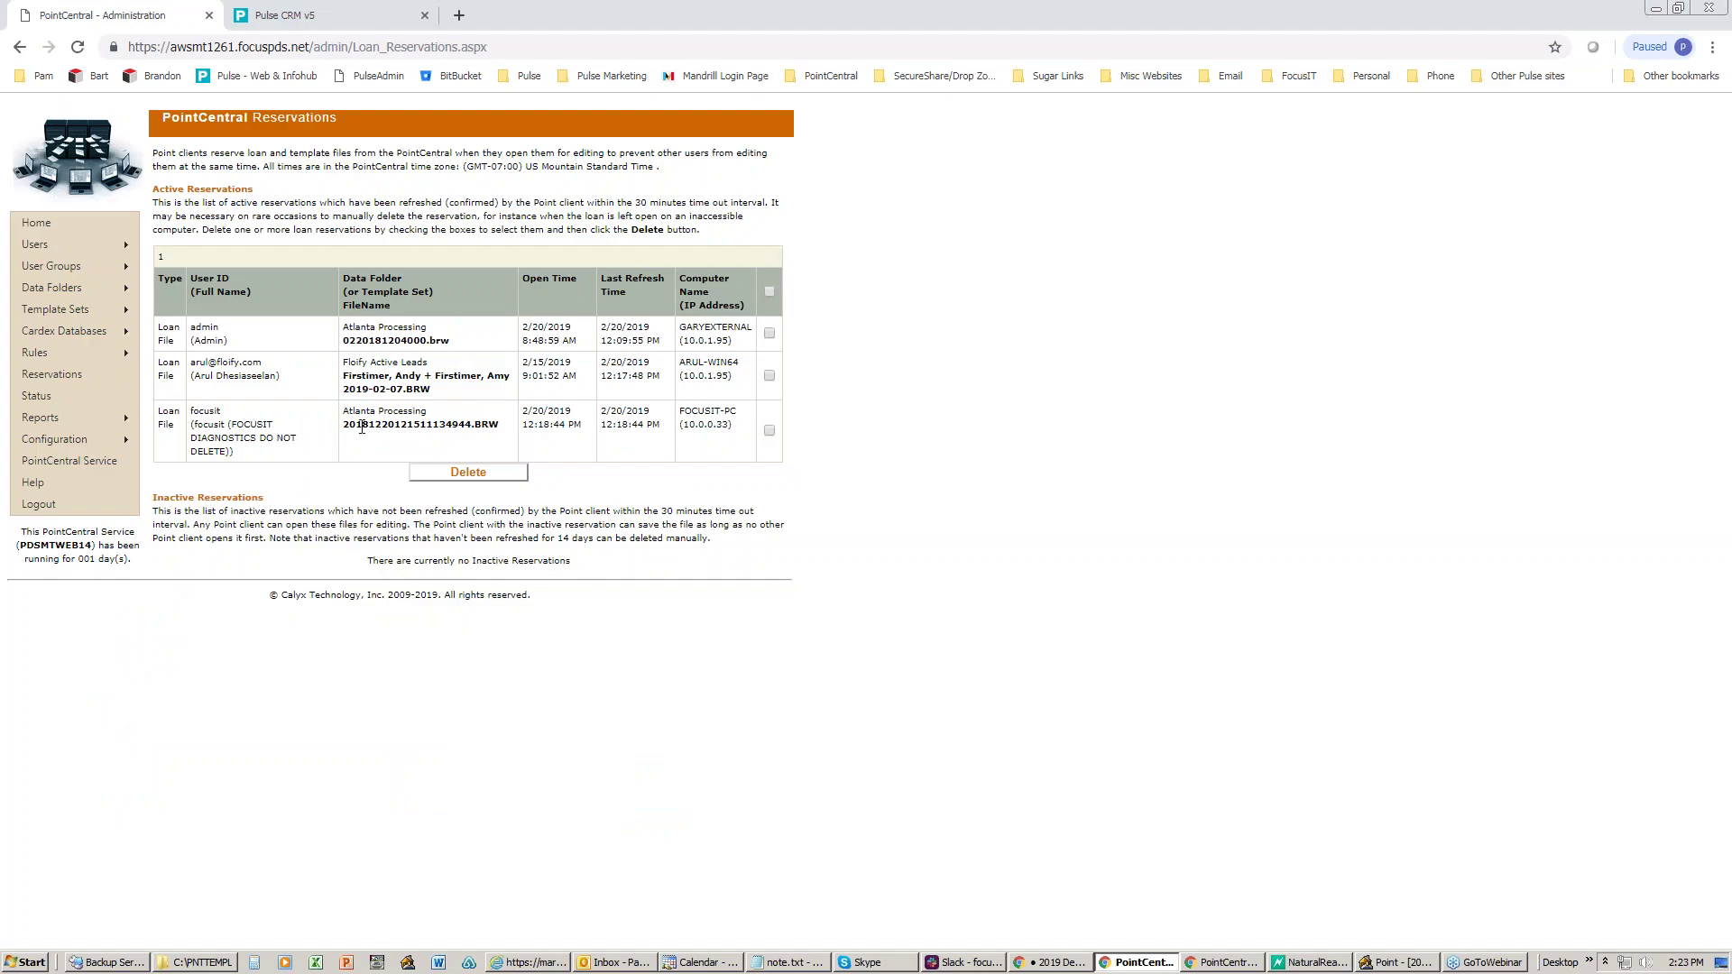
{"action": "mouse_move", "coordinate": [345, 426]}
{"action": "left_mouse_down"}
{"action": "mouse_move", "coordinate": [502, 426]}
{"action": "mouse_move", "coordinate": [344, 416]}
{"action": "left_mouse_up"}
{"action": "left_click_drag", "start_coordinate": [192, 415], "coordinate": [262, 451]}
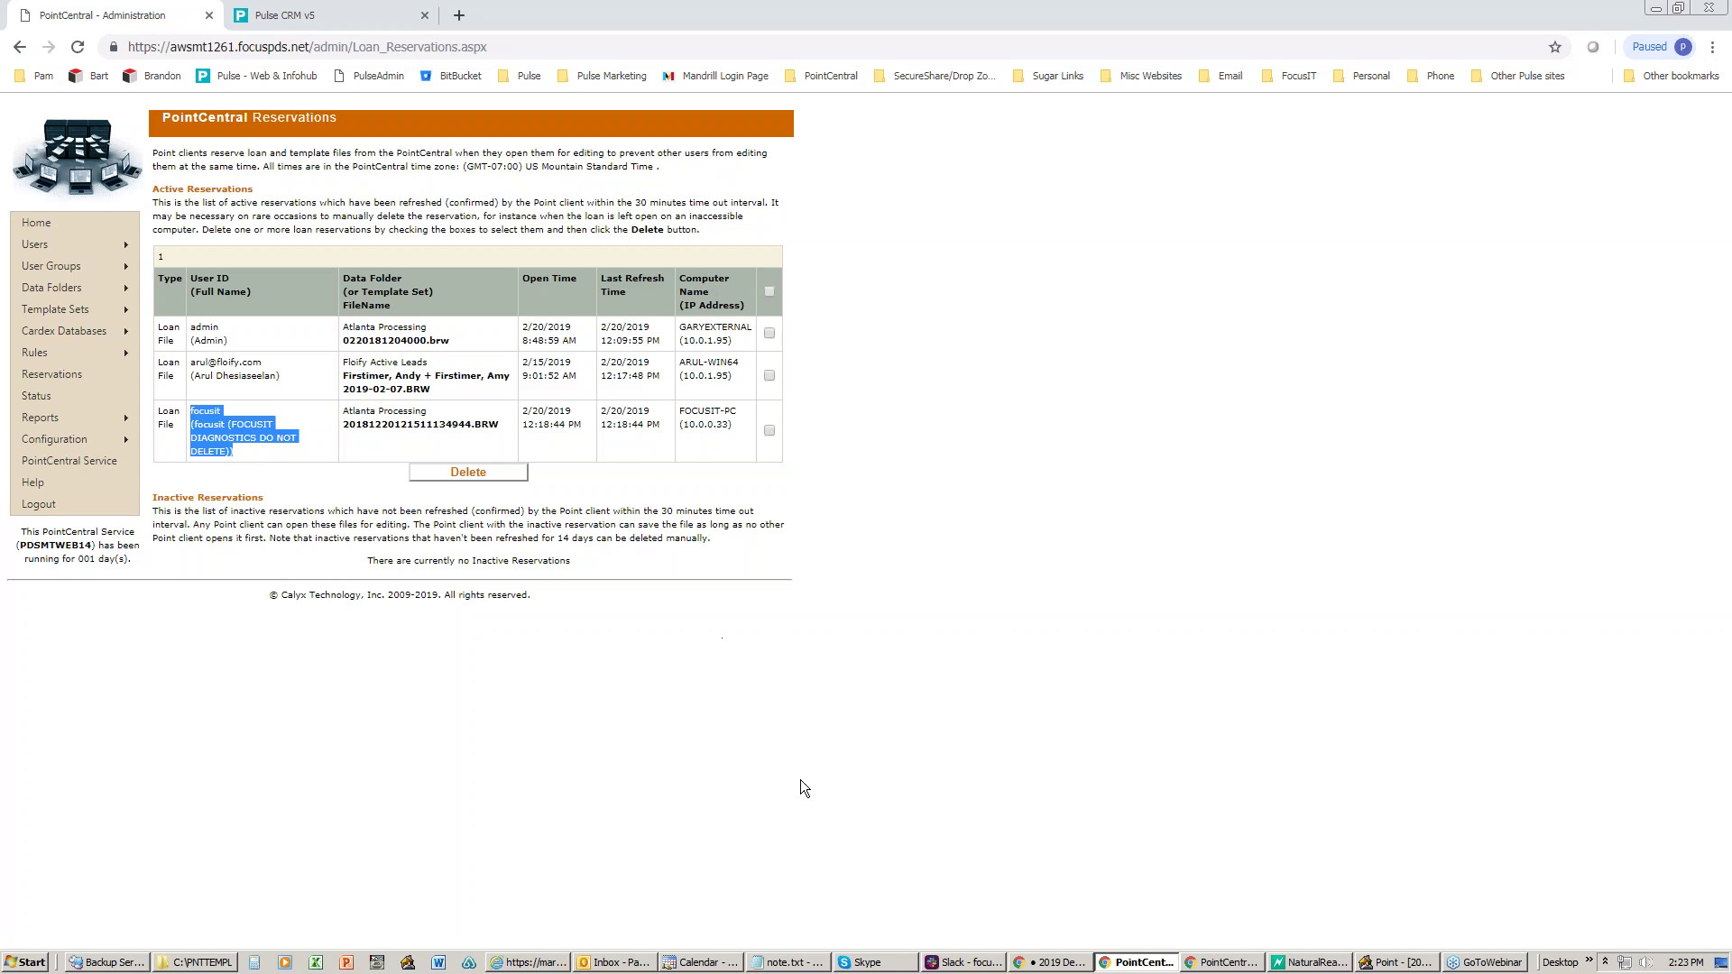
{"action": "key", "text": "alt+Tab"}
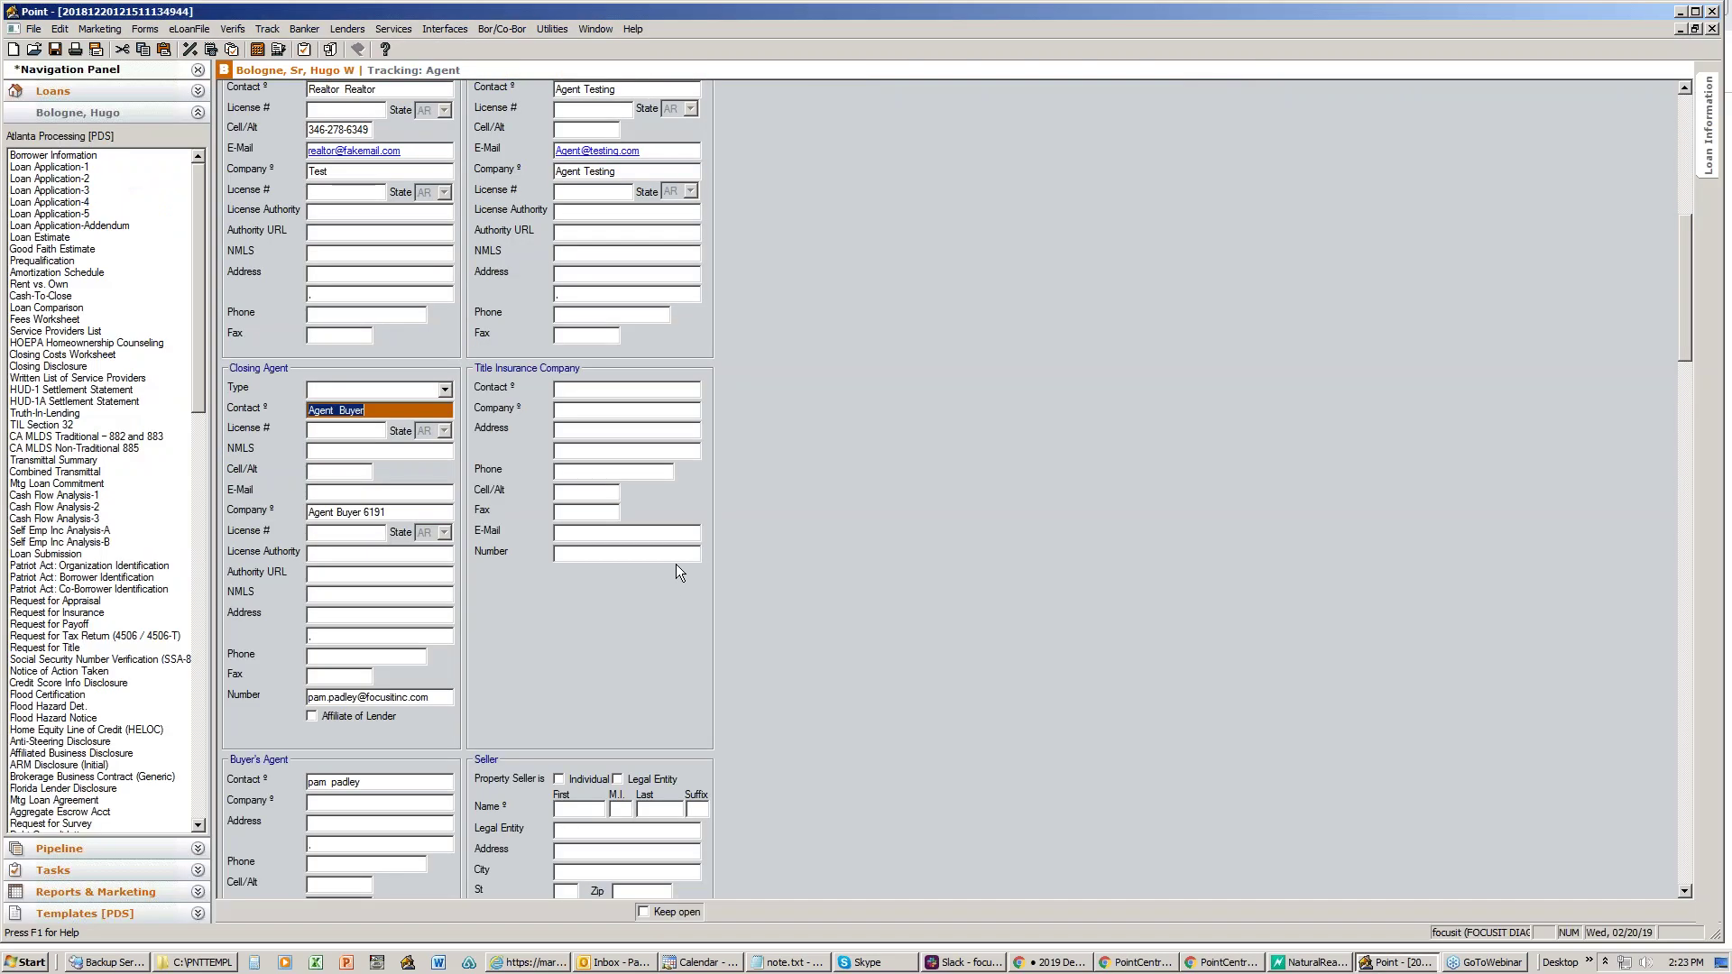
- Close loan file 20181220121511134944.BRW, discarding unsaved changes
{"action": "left_click", "coordinate": [1713, 29]}
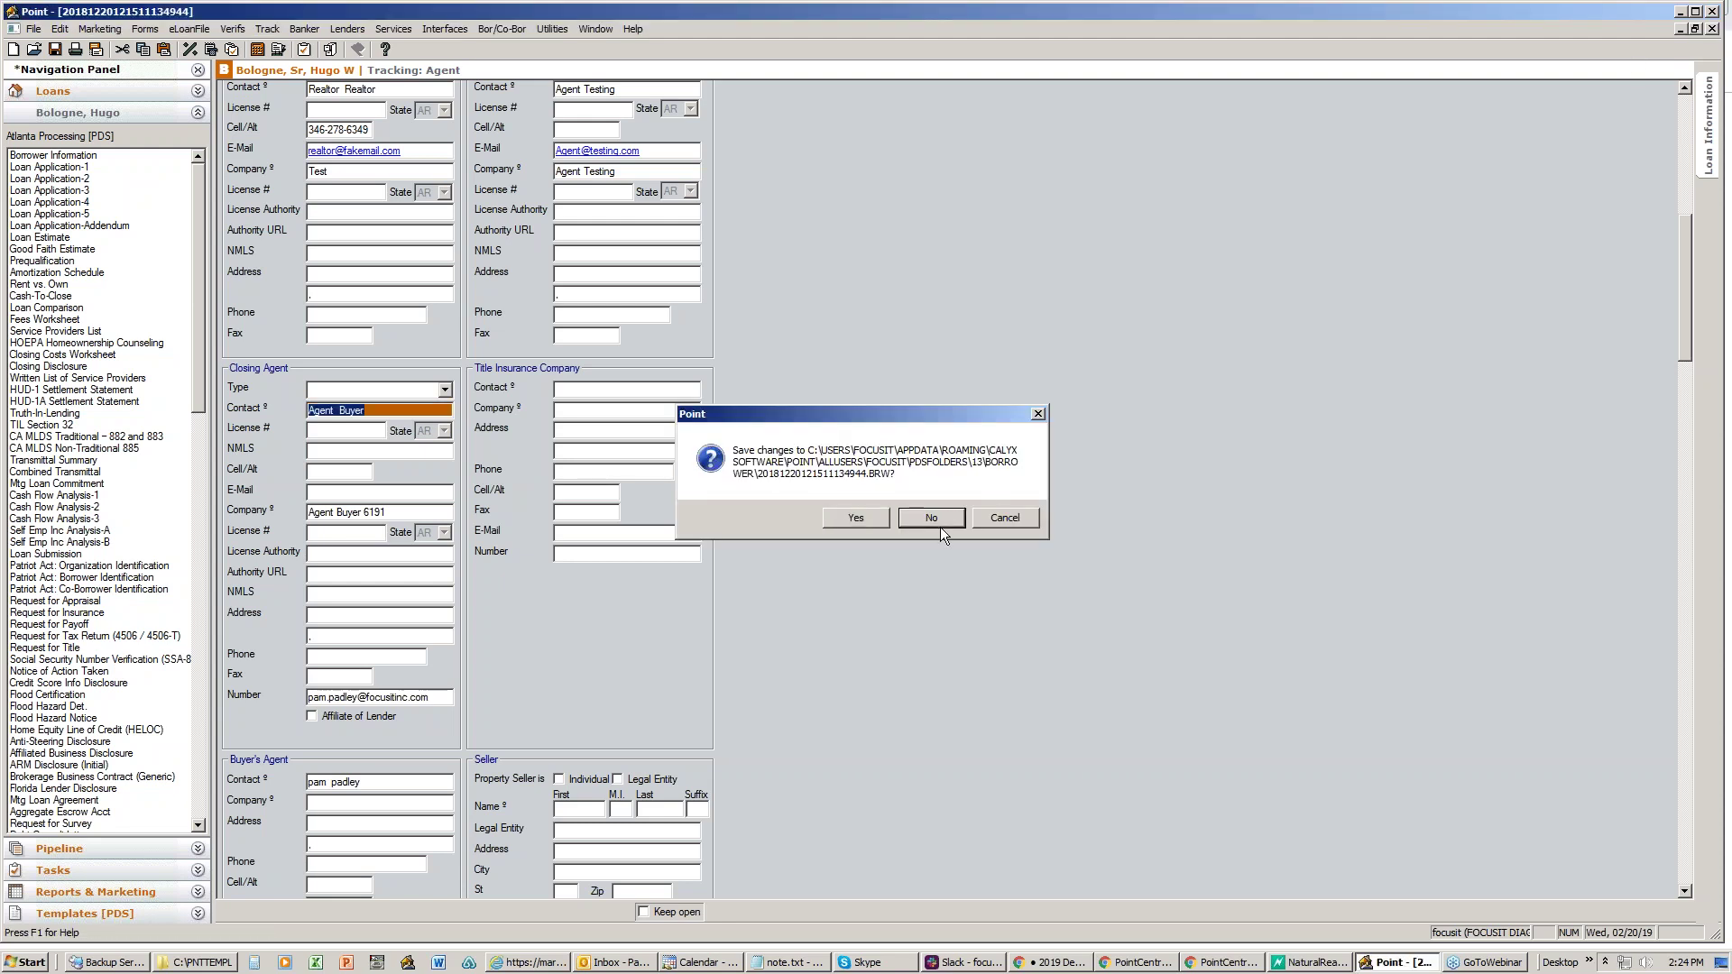
{"action": "left_click", "coordinate": [940, 525]}
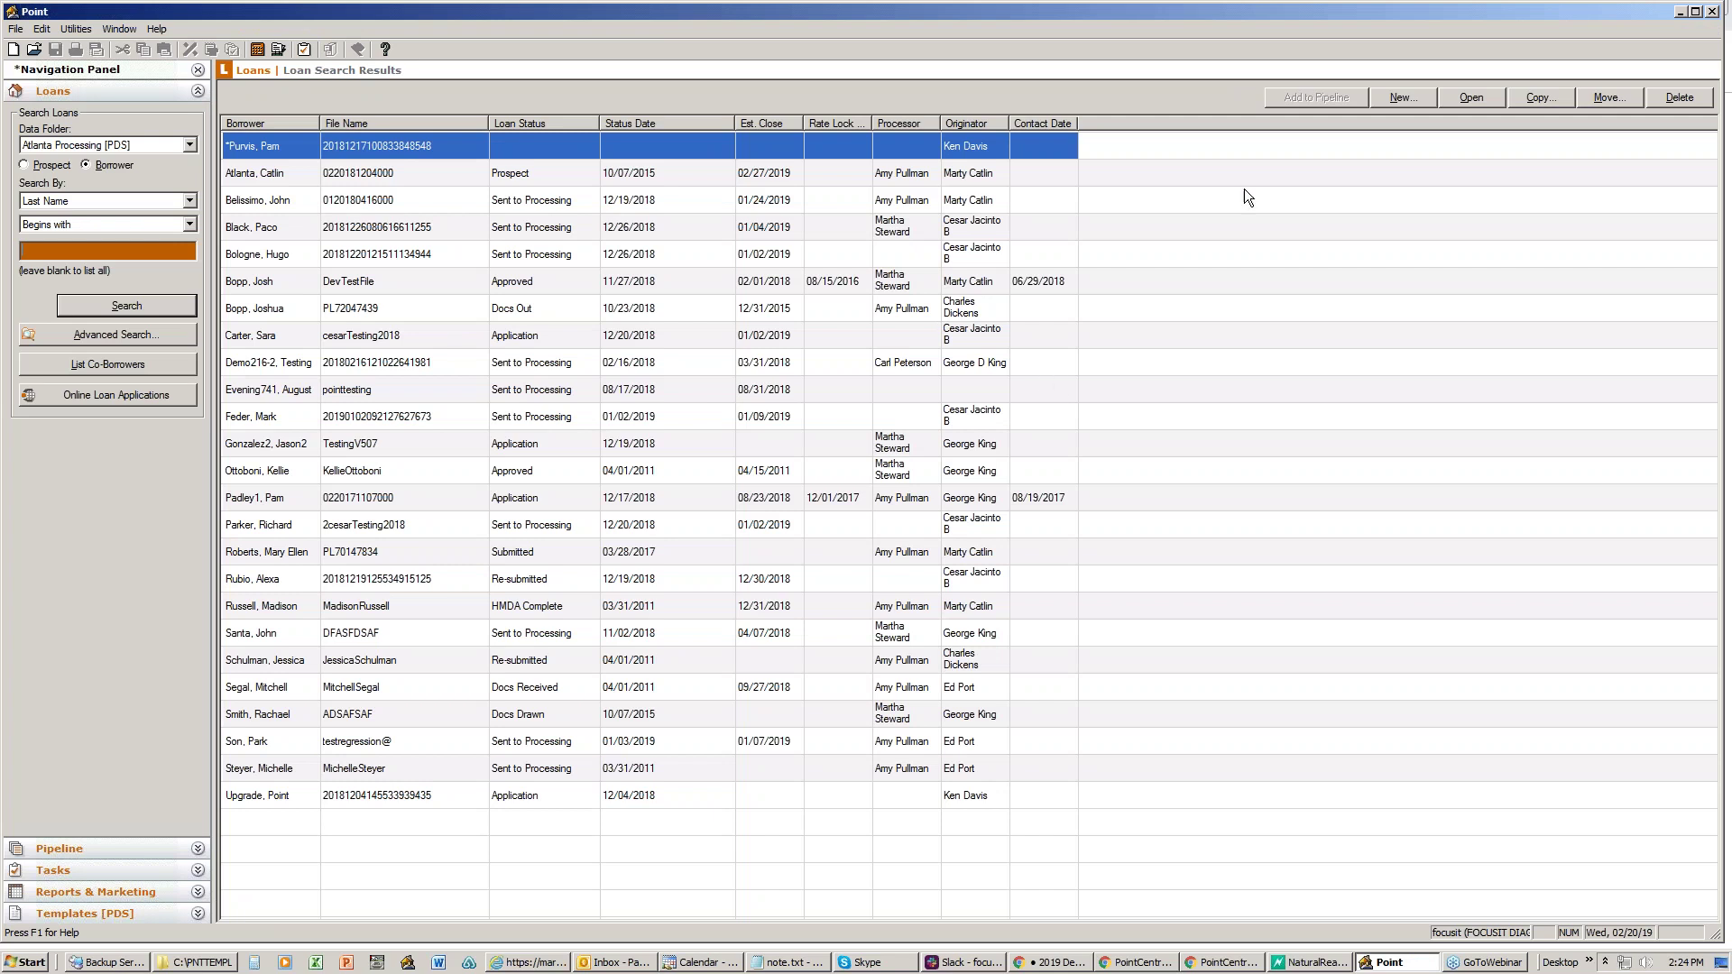
- Reload the Reservations page so only two active loan file reservations remain
{"action": "left_click", "coordinate": [1681, 12]}
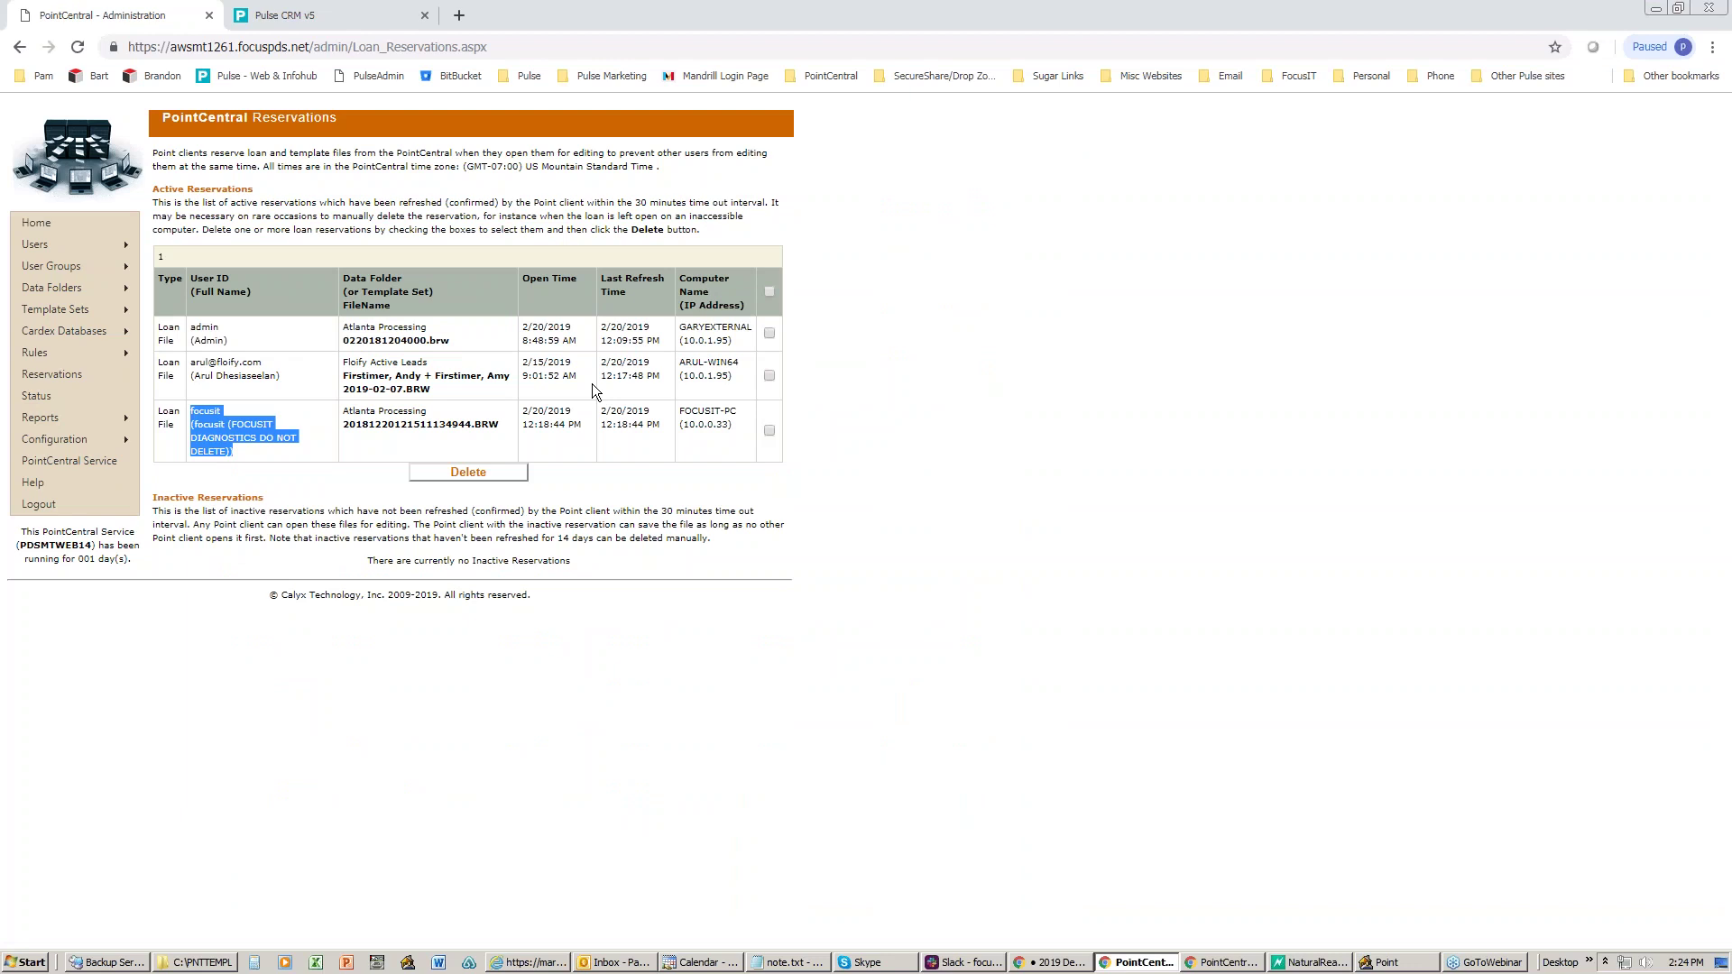
{"action": "left_click", "coordinate": [444, 435]}
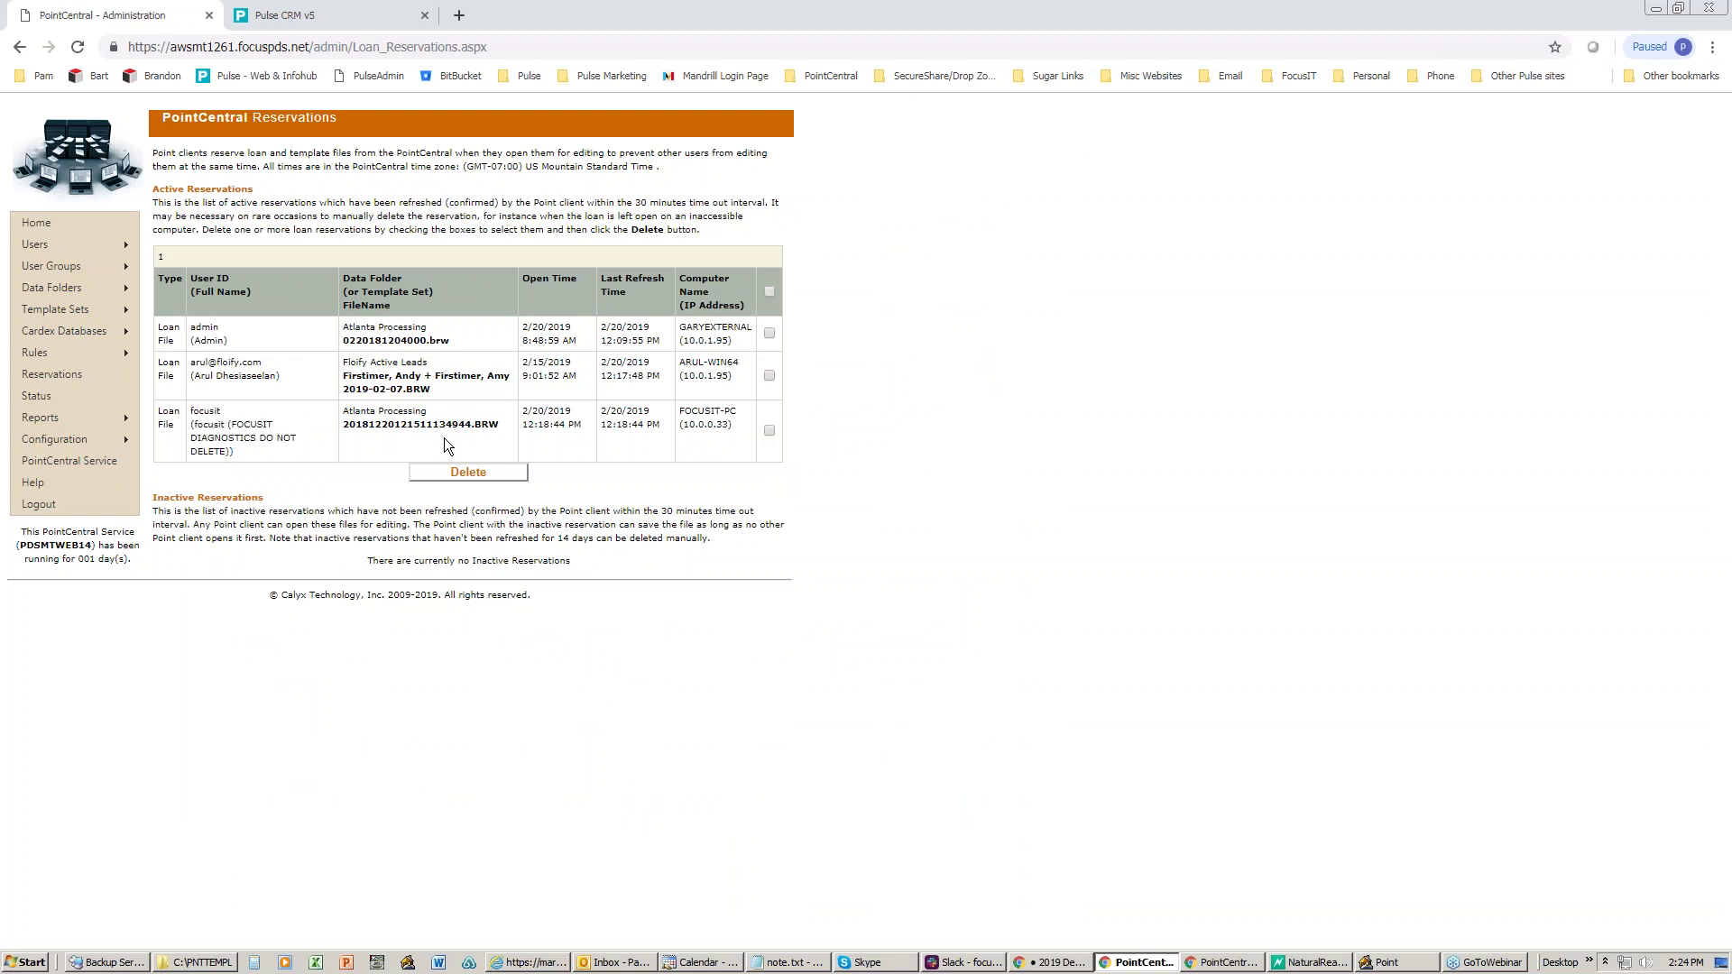
{"action": "left_click", "coordinate": [72, 375]}
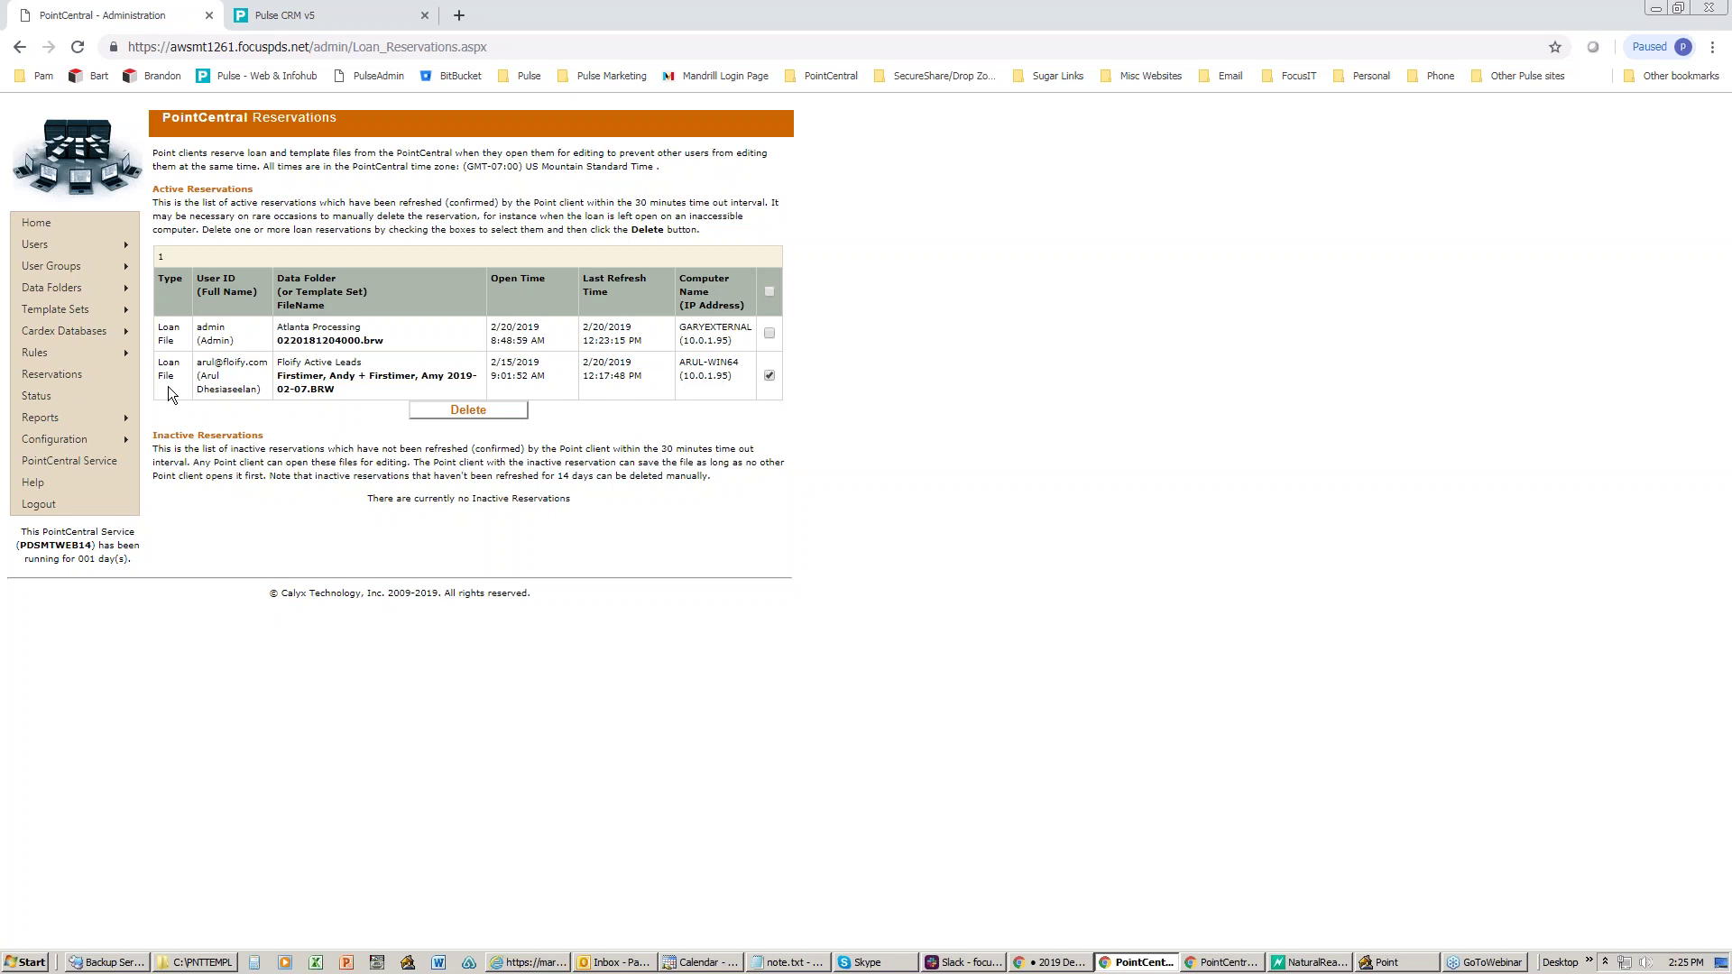
- Review the Requested Actions tables: no pending actions, Demo template set rebuild completed 132/132
{"action": "left_click", "coordinate": [72, 393]}
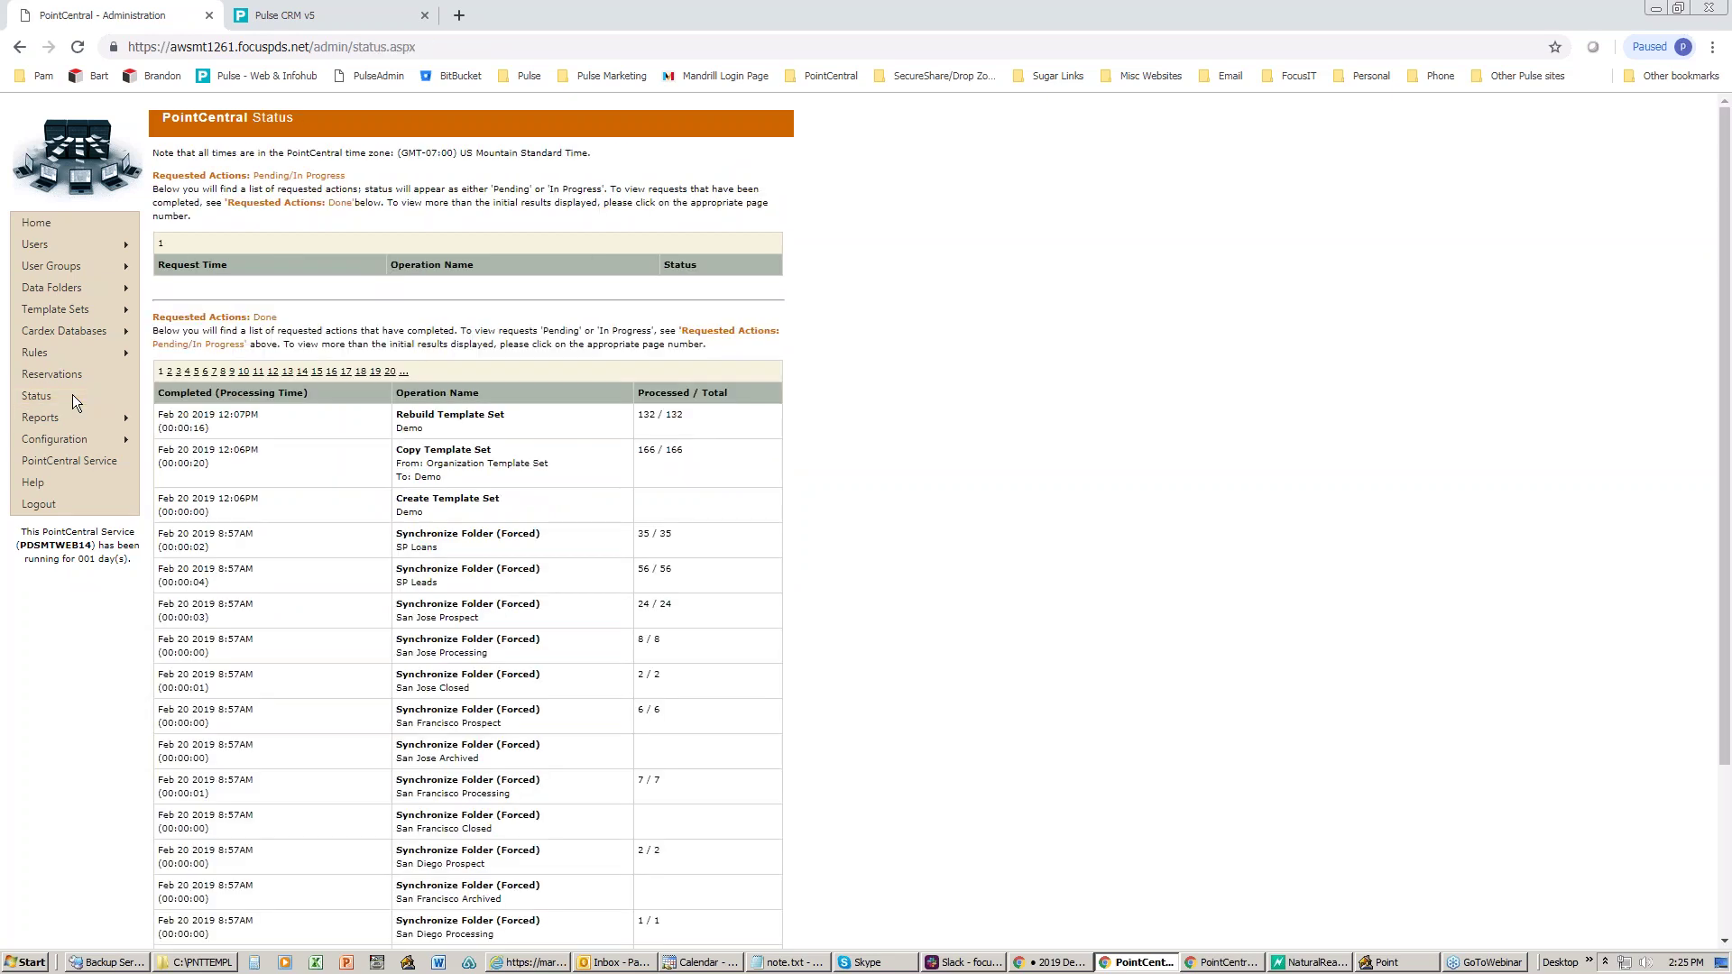
{"action": "mouse_move", "coordinate": [61, 410]}
{"action": "scroll", "coordinate": [884, 495], "scroll_direction": "down", "scroll_amount": 2}
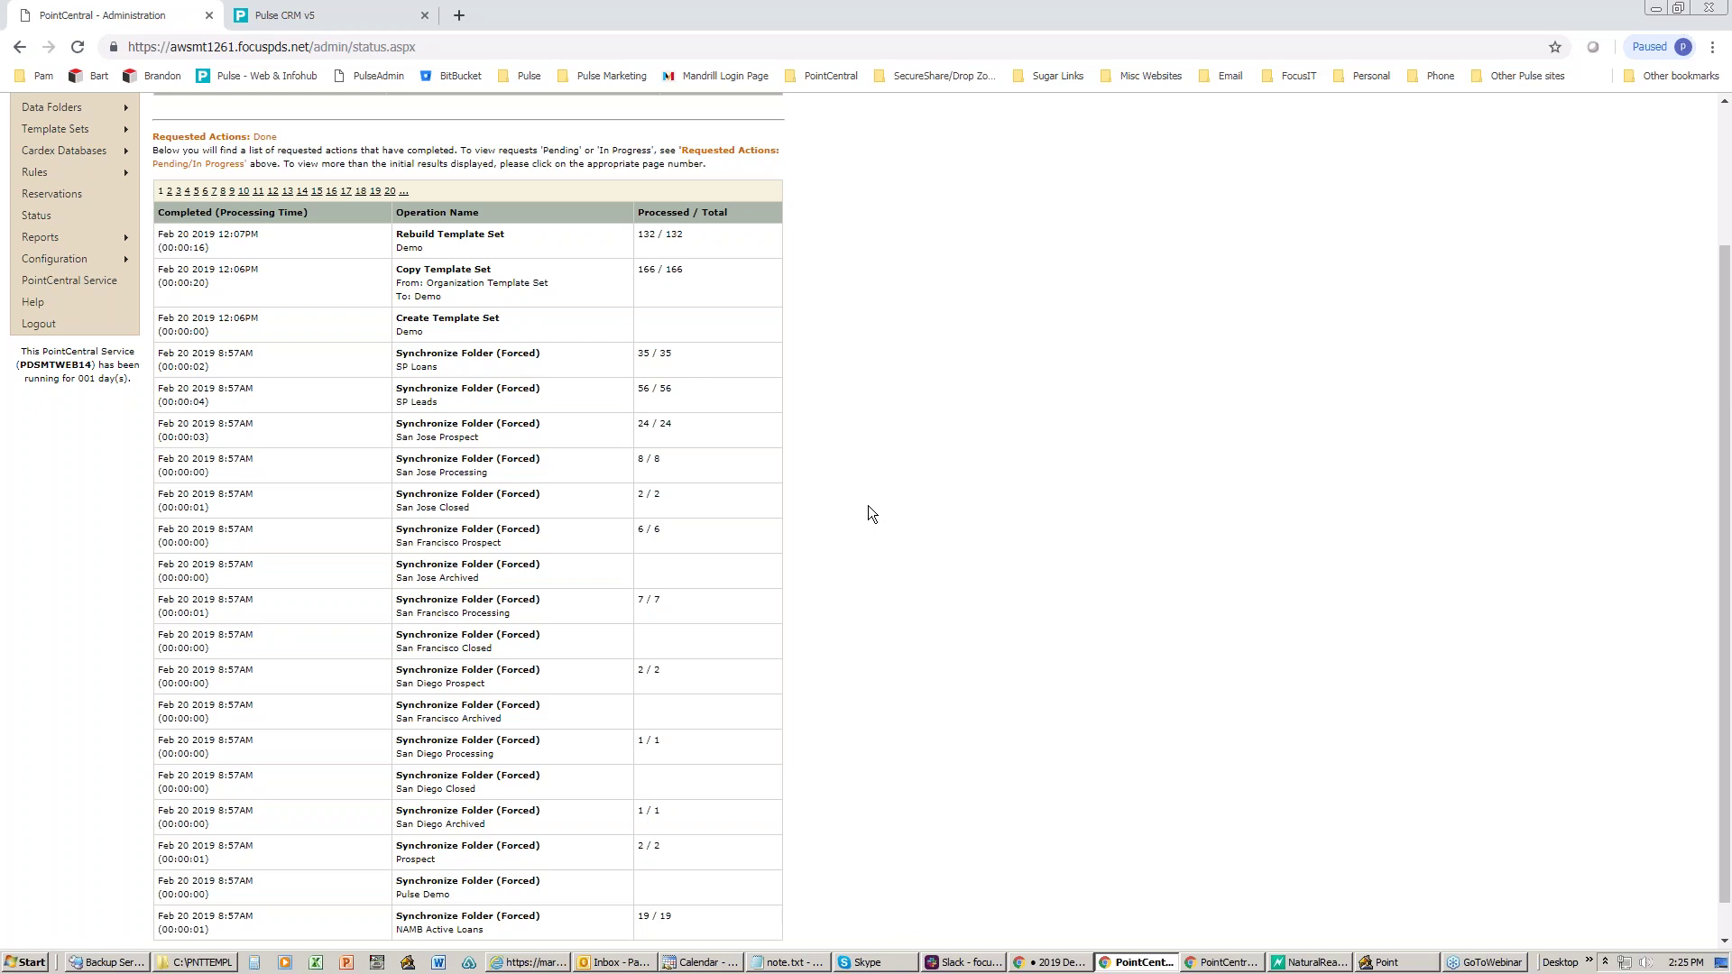
{"action": "scroll", "coordinate": [872, 514], "scroll_direction": "up", "scroll_amount": 1}
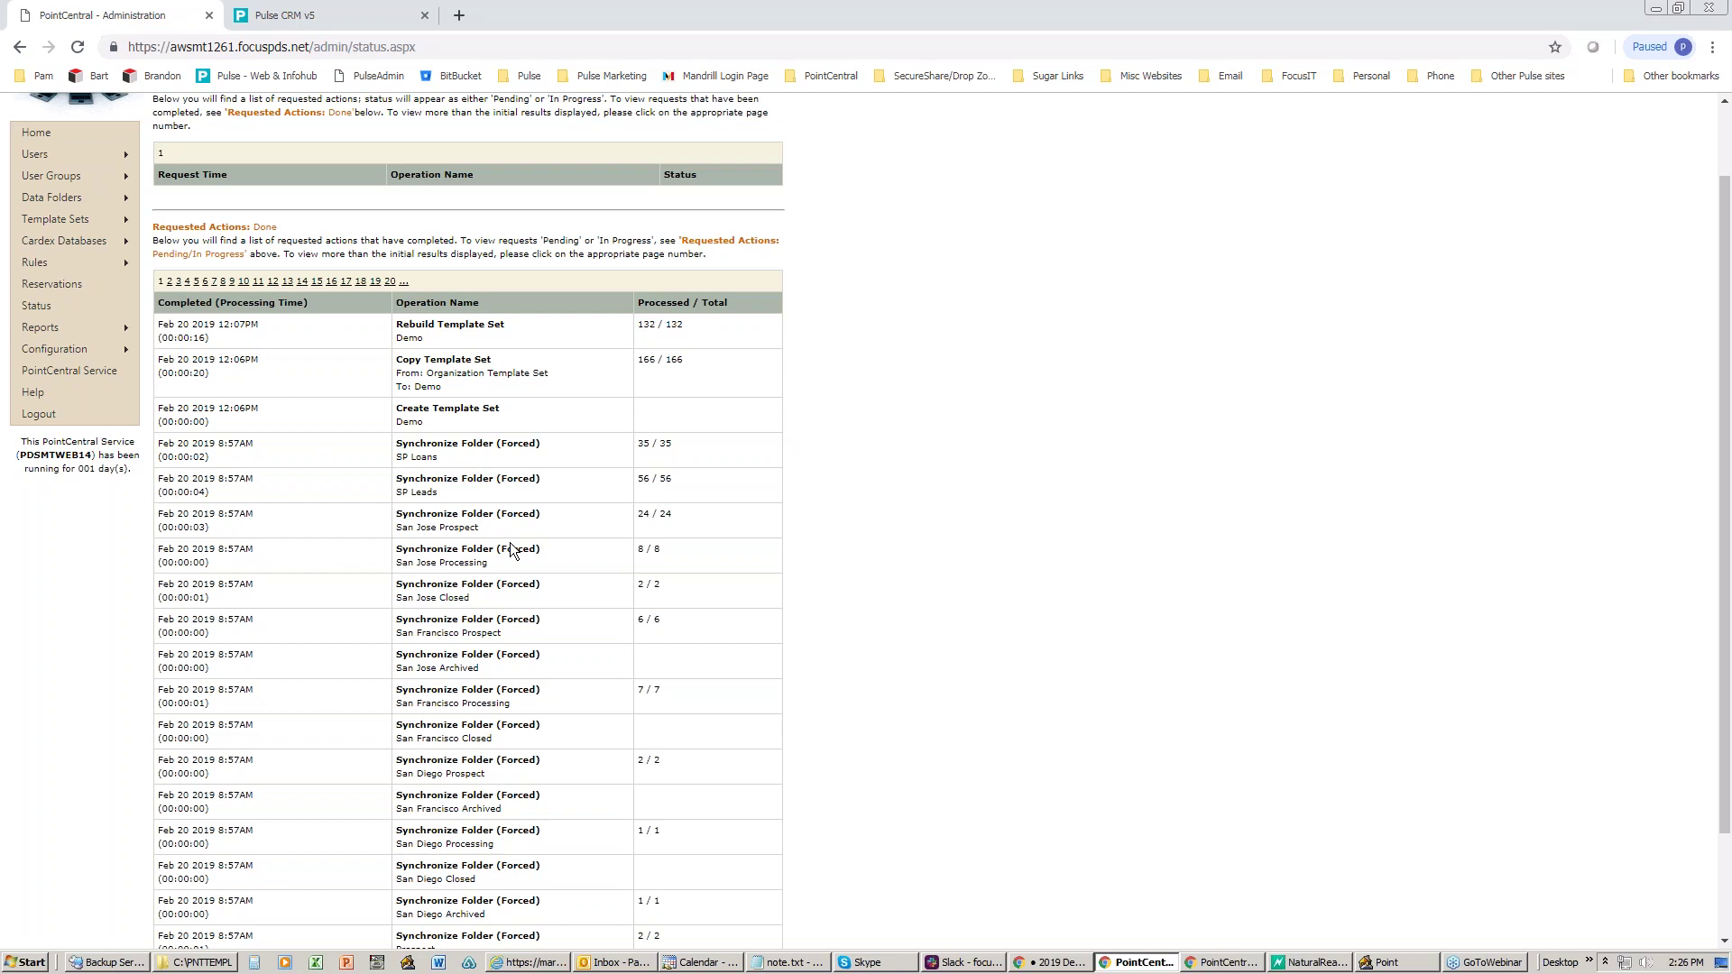
{"action": "scroll", "coordinate": [511, 550], "scroll_direction": "down", "scroll_amount": 2}
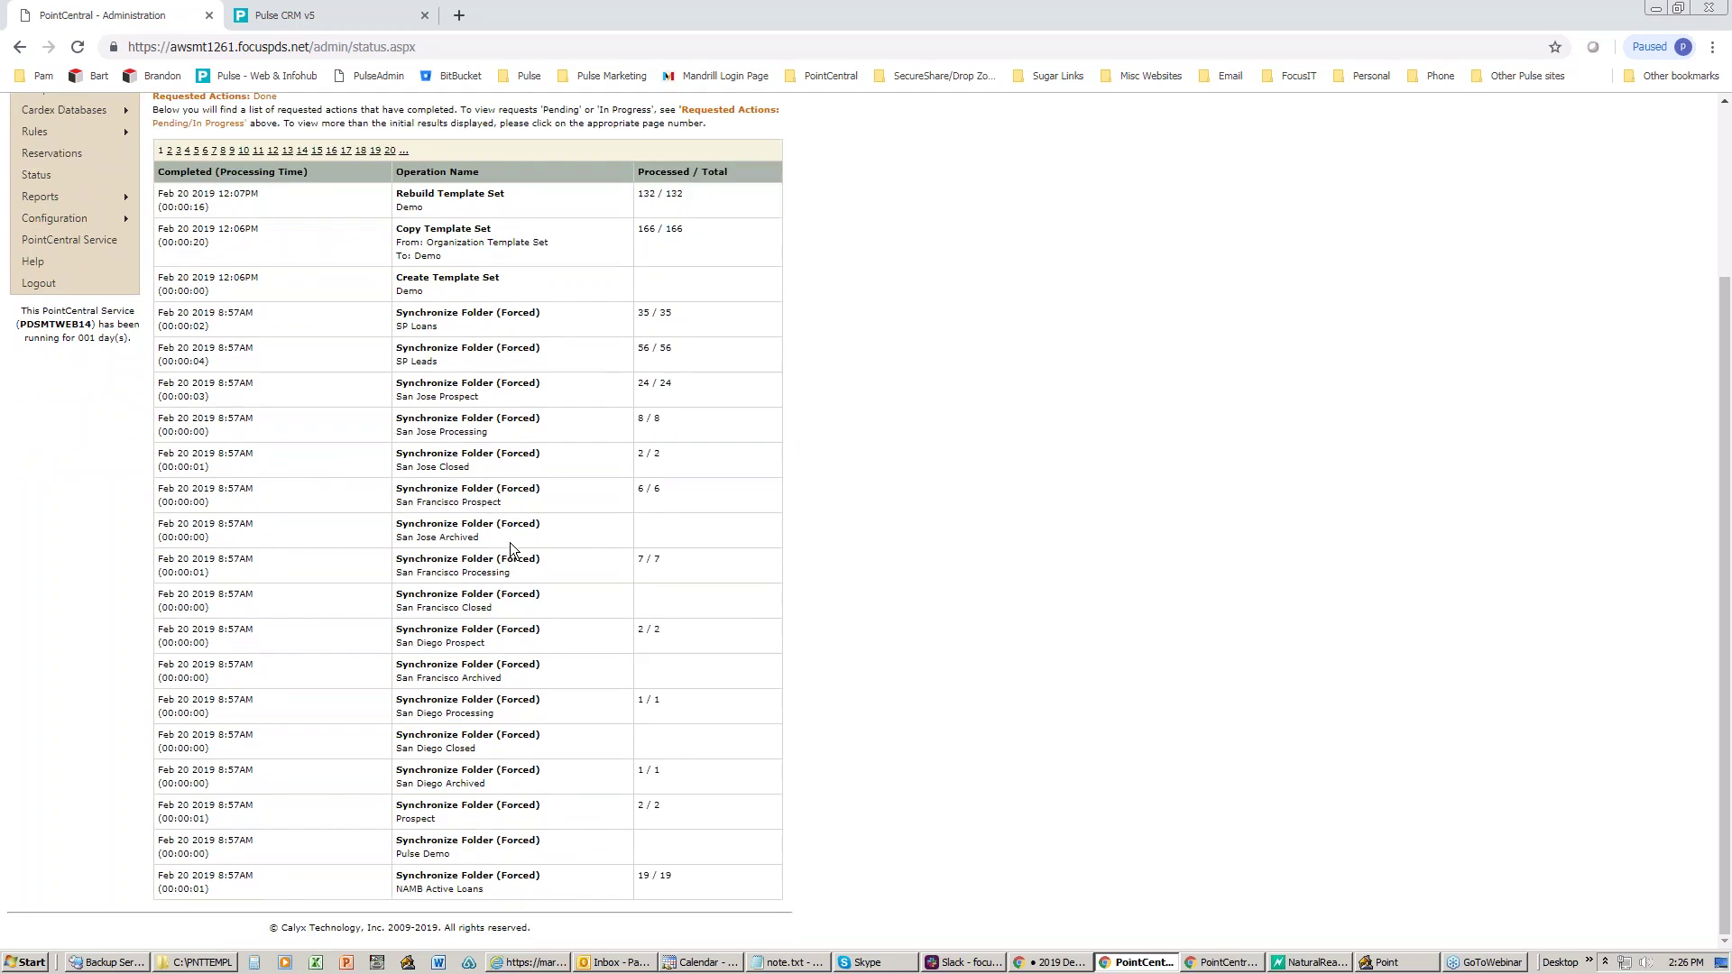
{"action": "scroll", "coordinate": [511, 543], "scroll_direction": "up", "scroll_amount": 3}
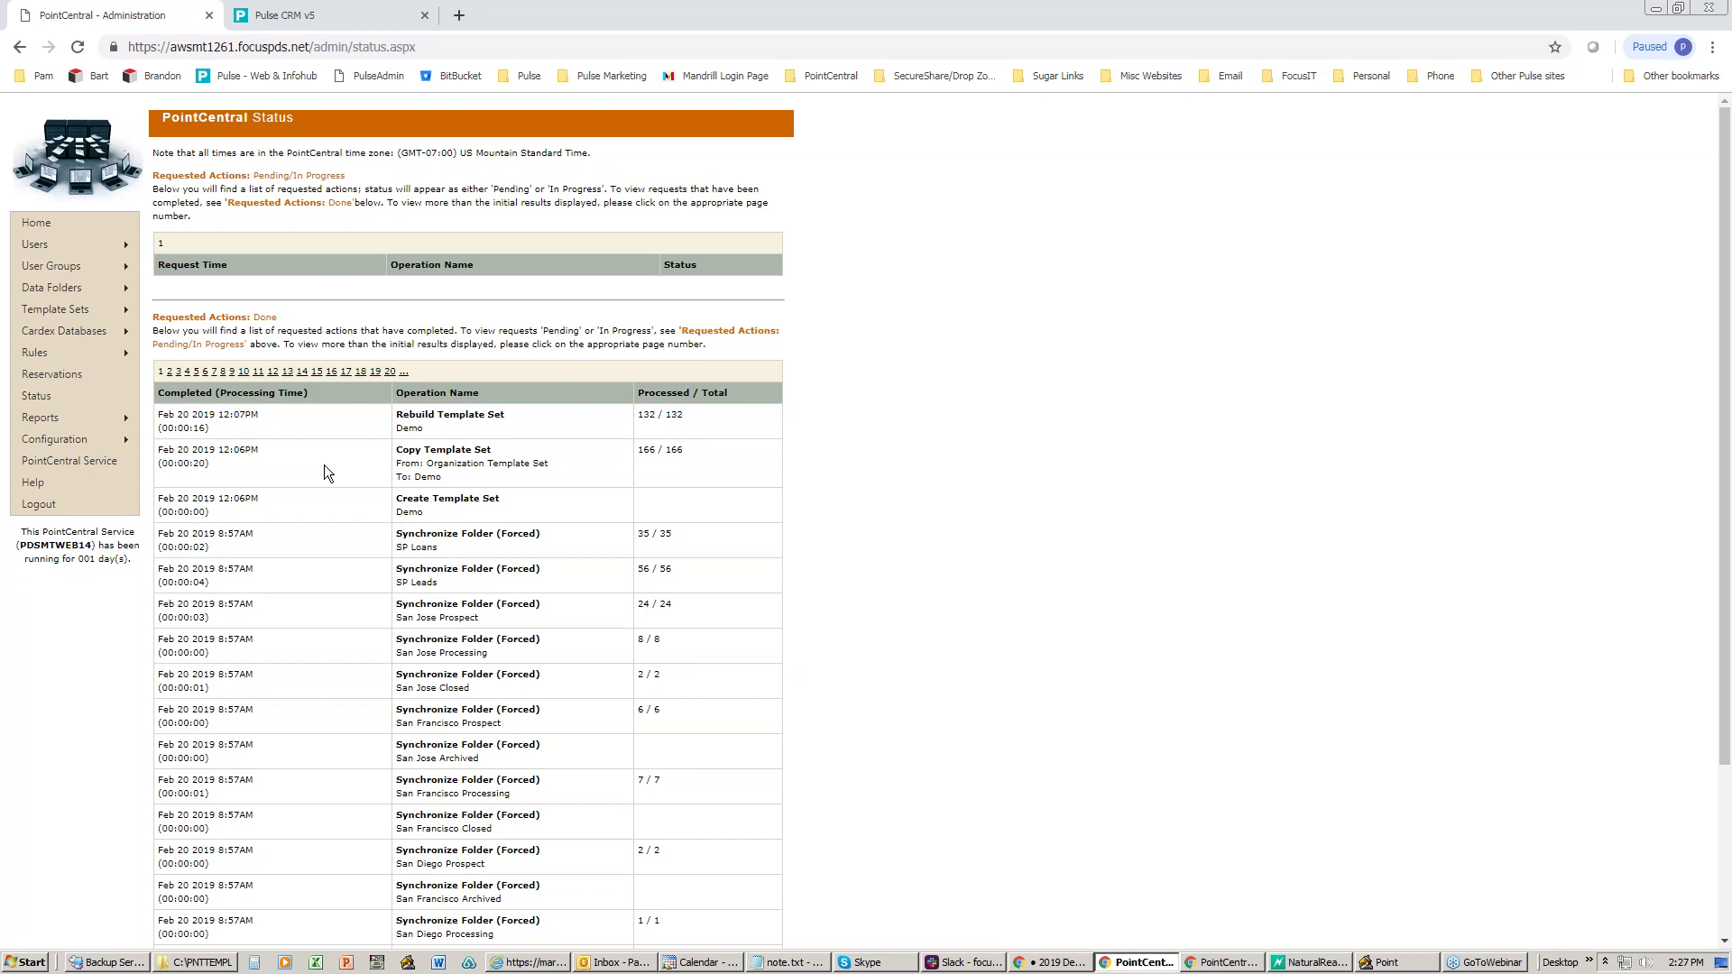
- Show the Reports submenu listing the seven access-rights reports
{"action": "mouse_move", "coordinate": [52, 419]}
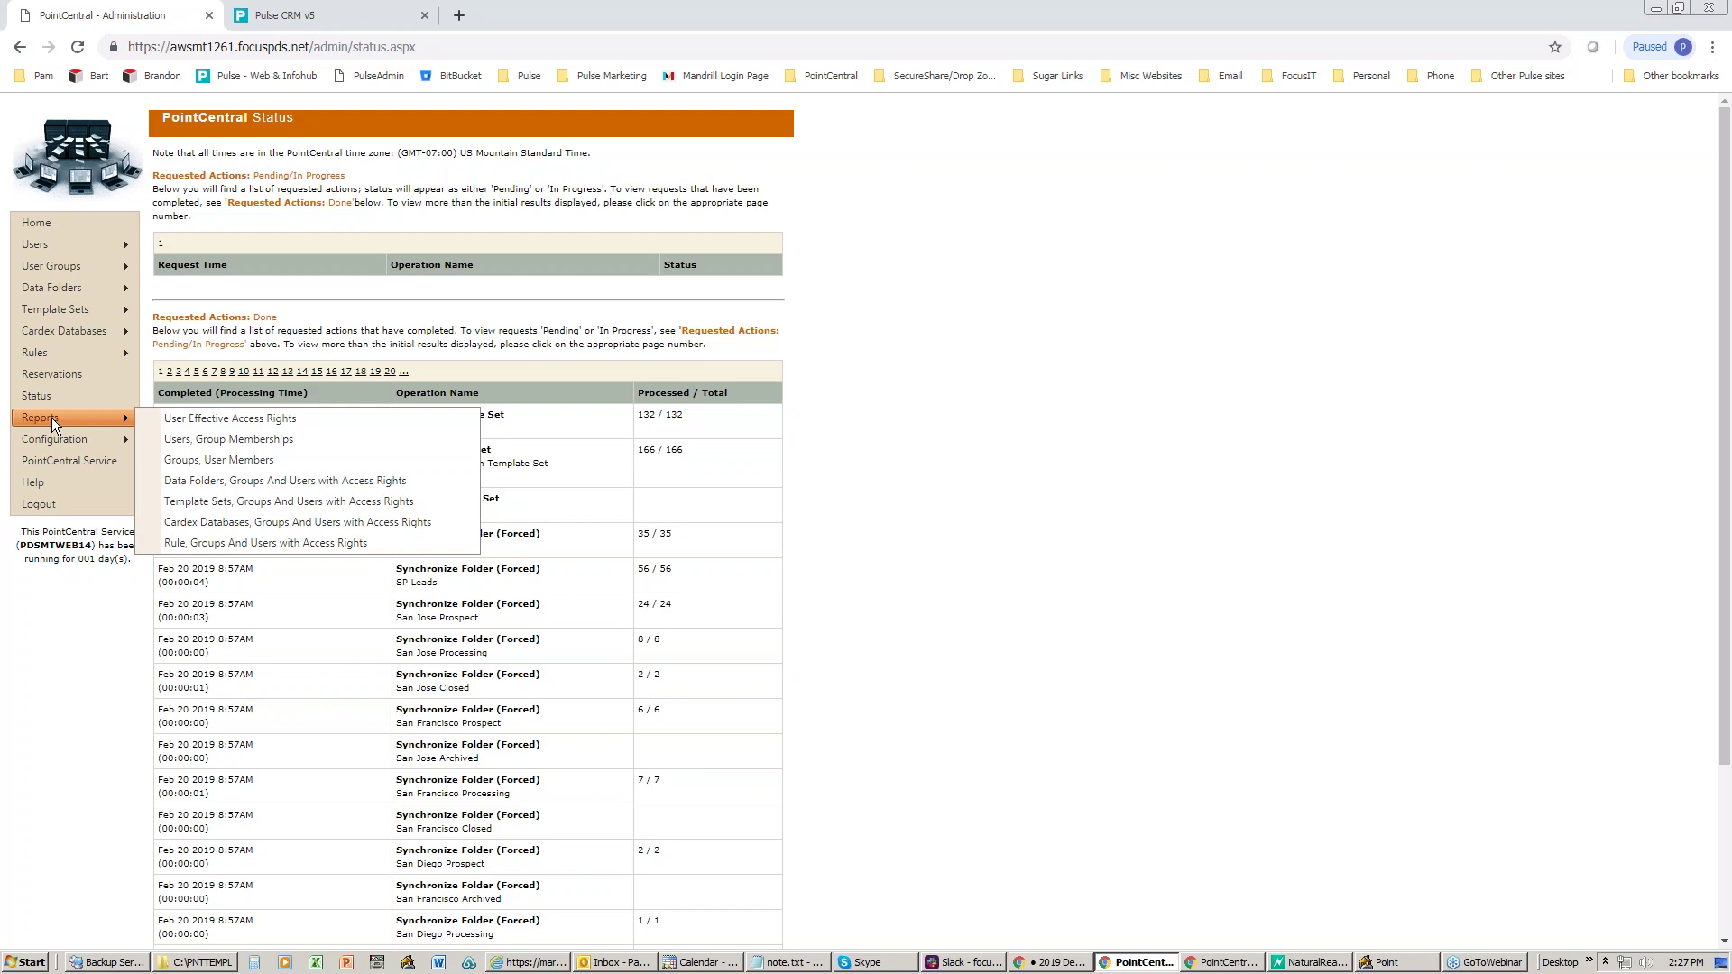
- View User Effective Access Rights, then Users, Group Memberships, highlighting Training in Managers and Processors
{"action": "left_click", "coordinate": [204, 418]}
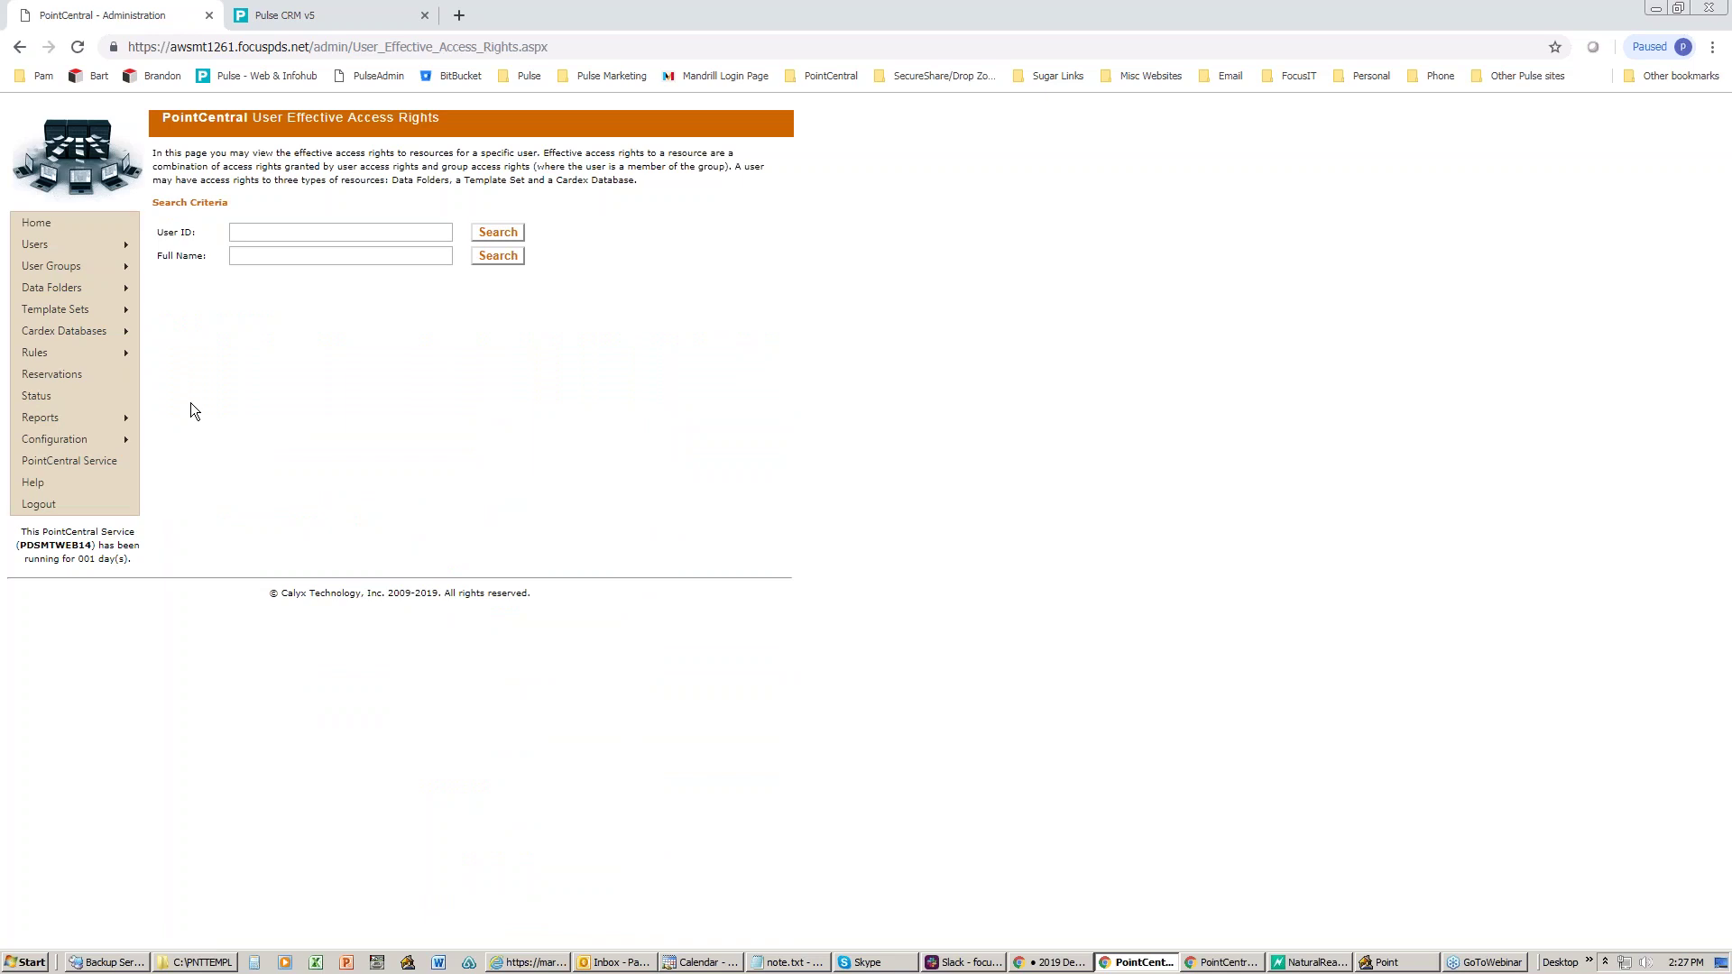
{"action": "mouse_move", "coordinate": [120, 426]}
{"action": "left_click", "coordinate": [208, 441]}
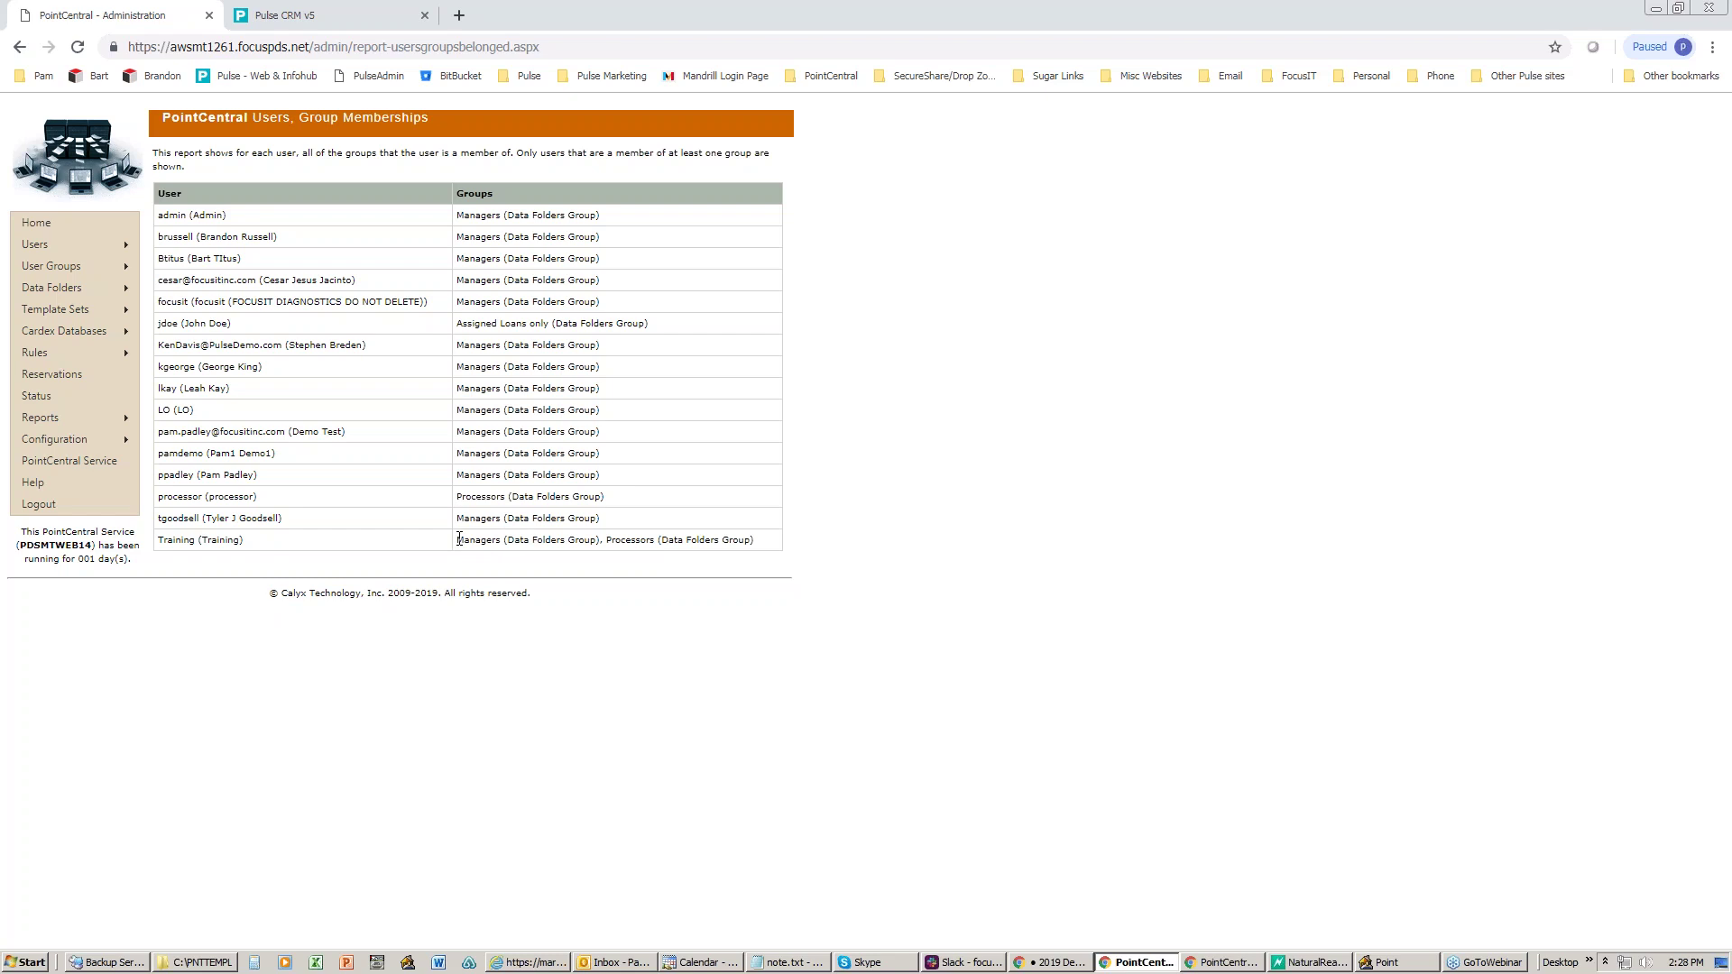
{"action": "left_click_drag", "start_coordinate": [459, 539], "coordinate": [766, 540]}
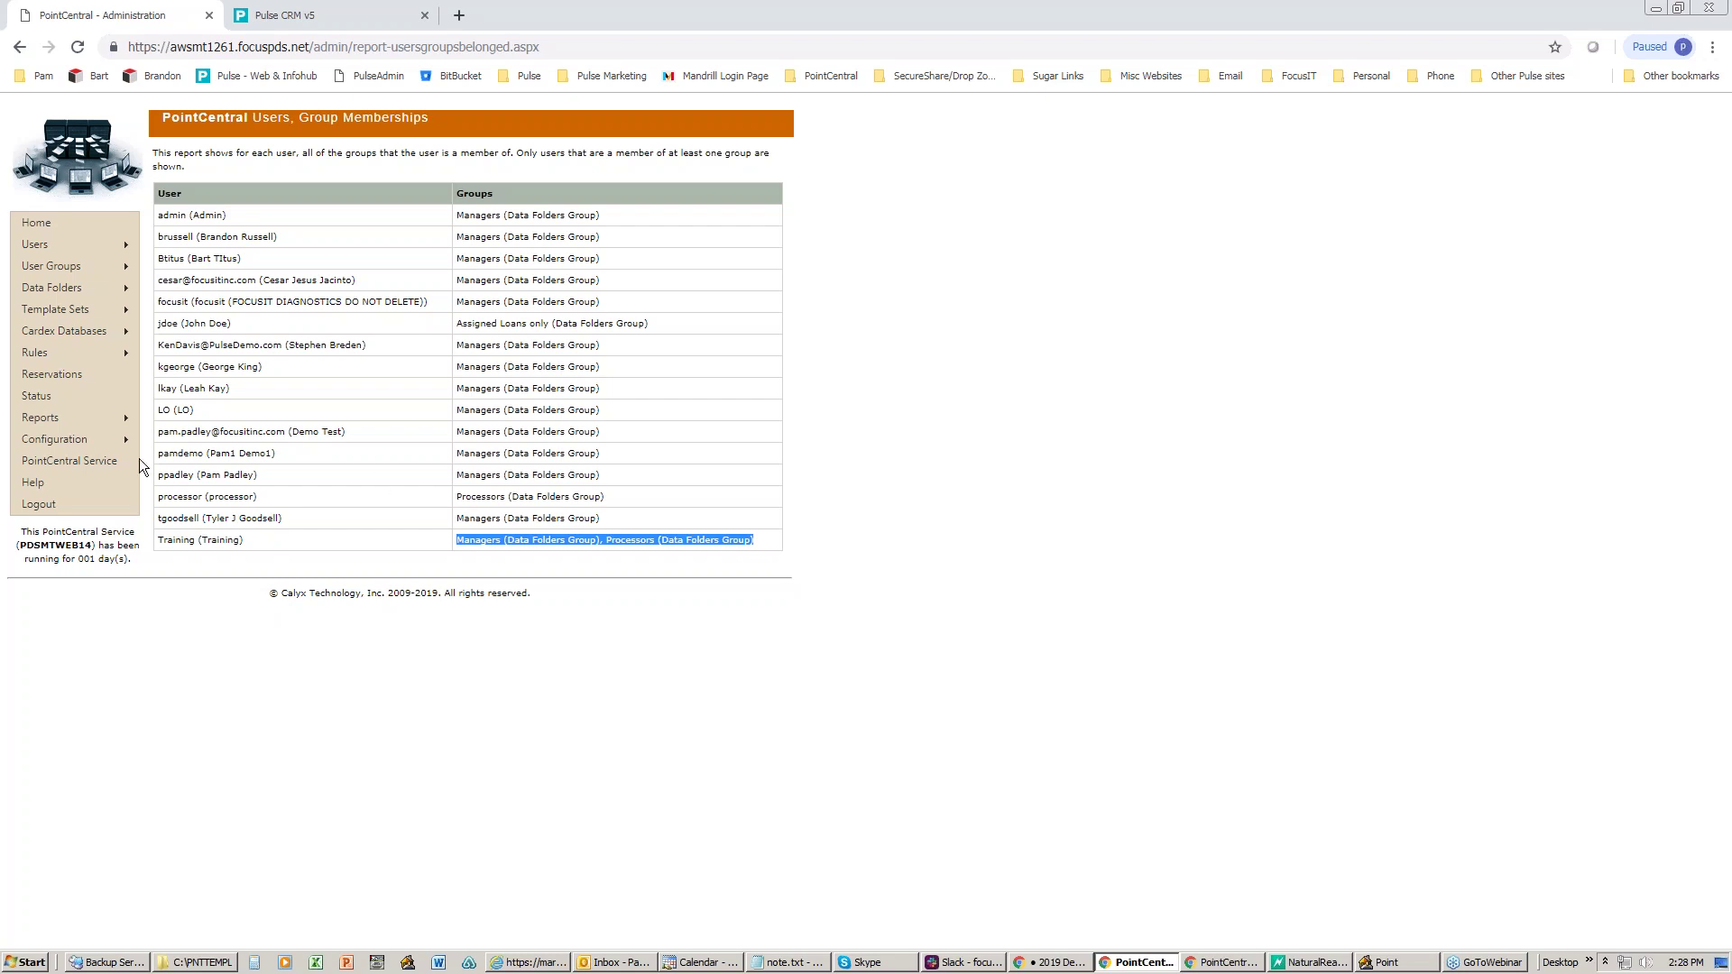
{"action": "mouse_move", "coordinate": [117, 419]}
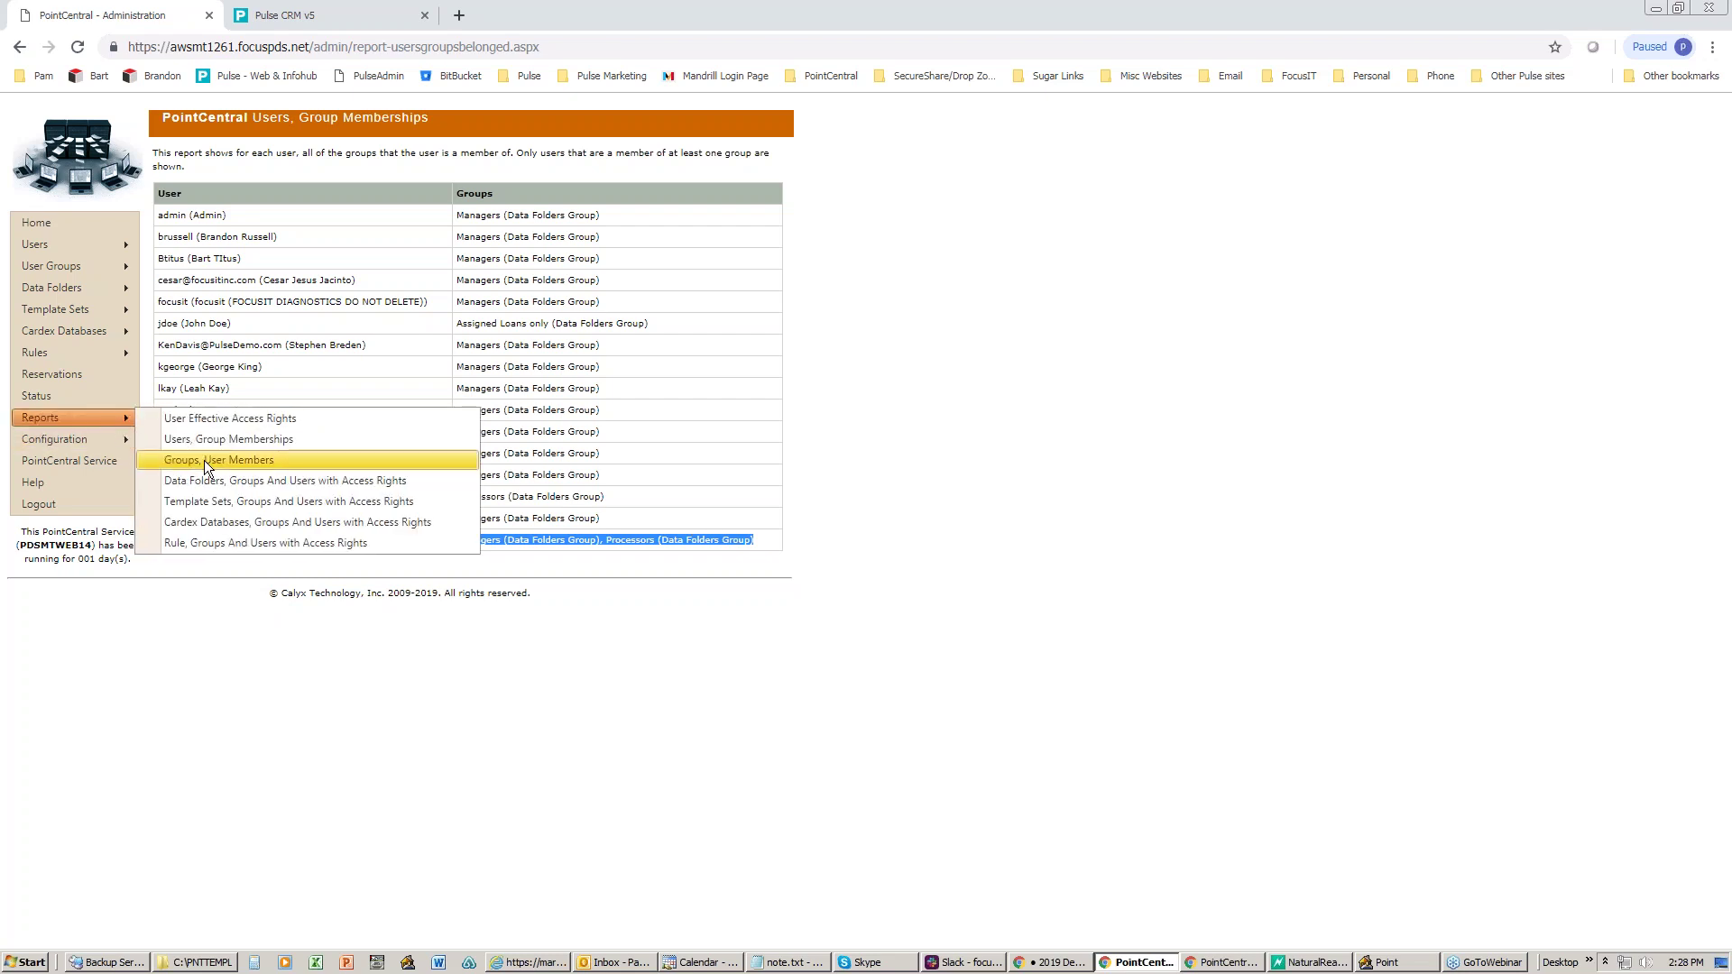
- Check the Groups, User Members report, then return to the Users, Group Memberships report
{"action": "left_click", "coordinate": [206, 462]}
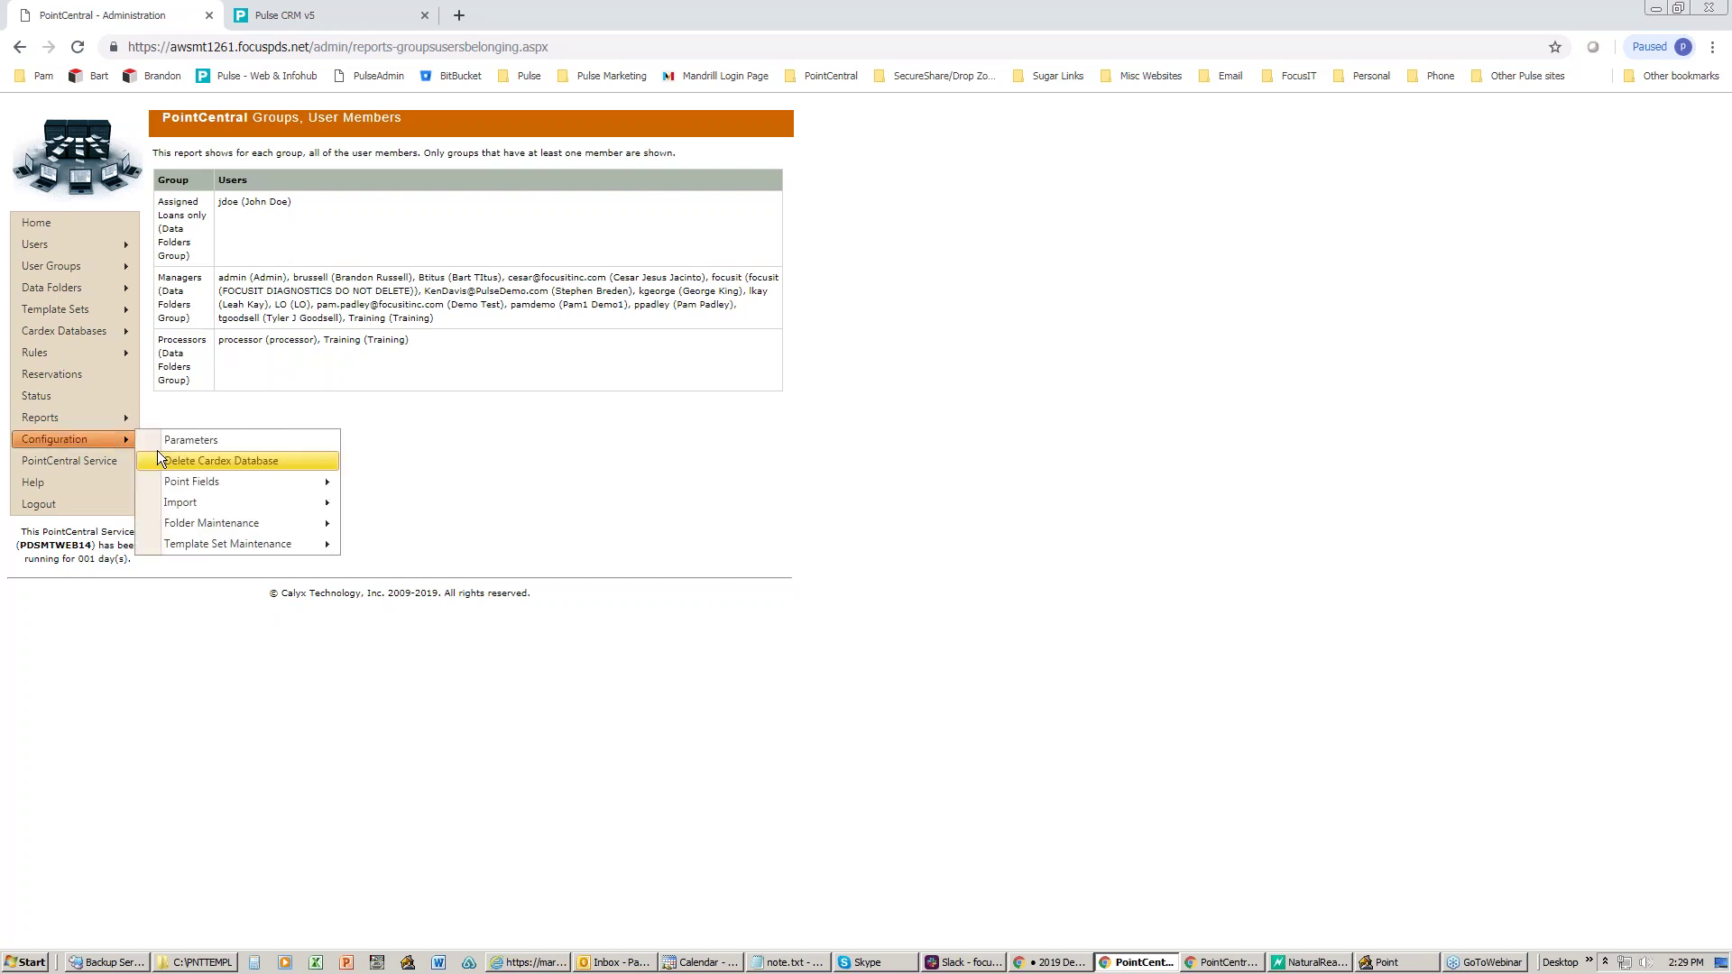
{"action": "mouse_move", "coordinate": [112, 417]}
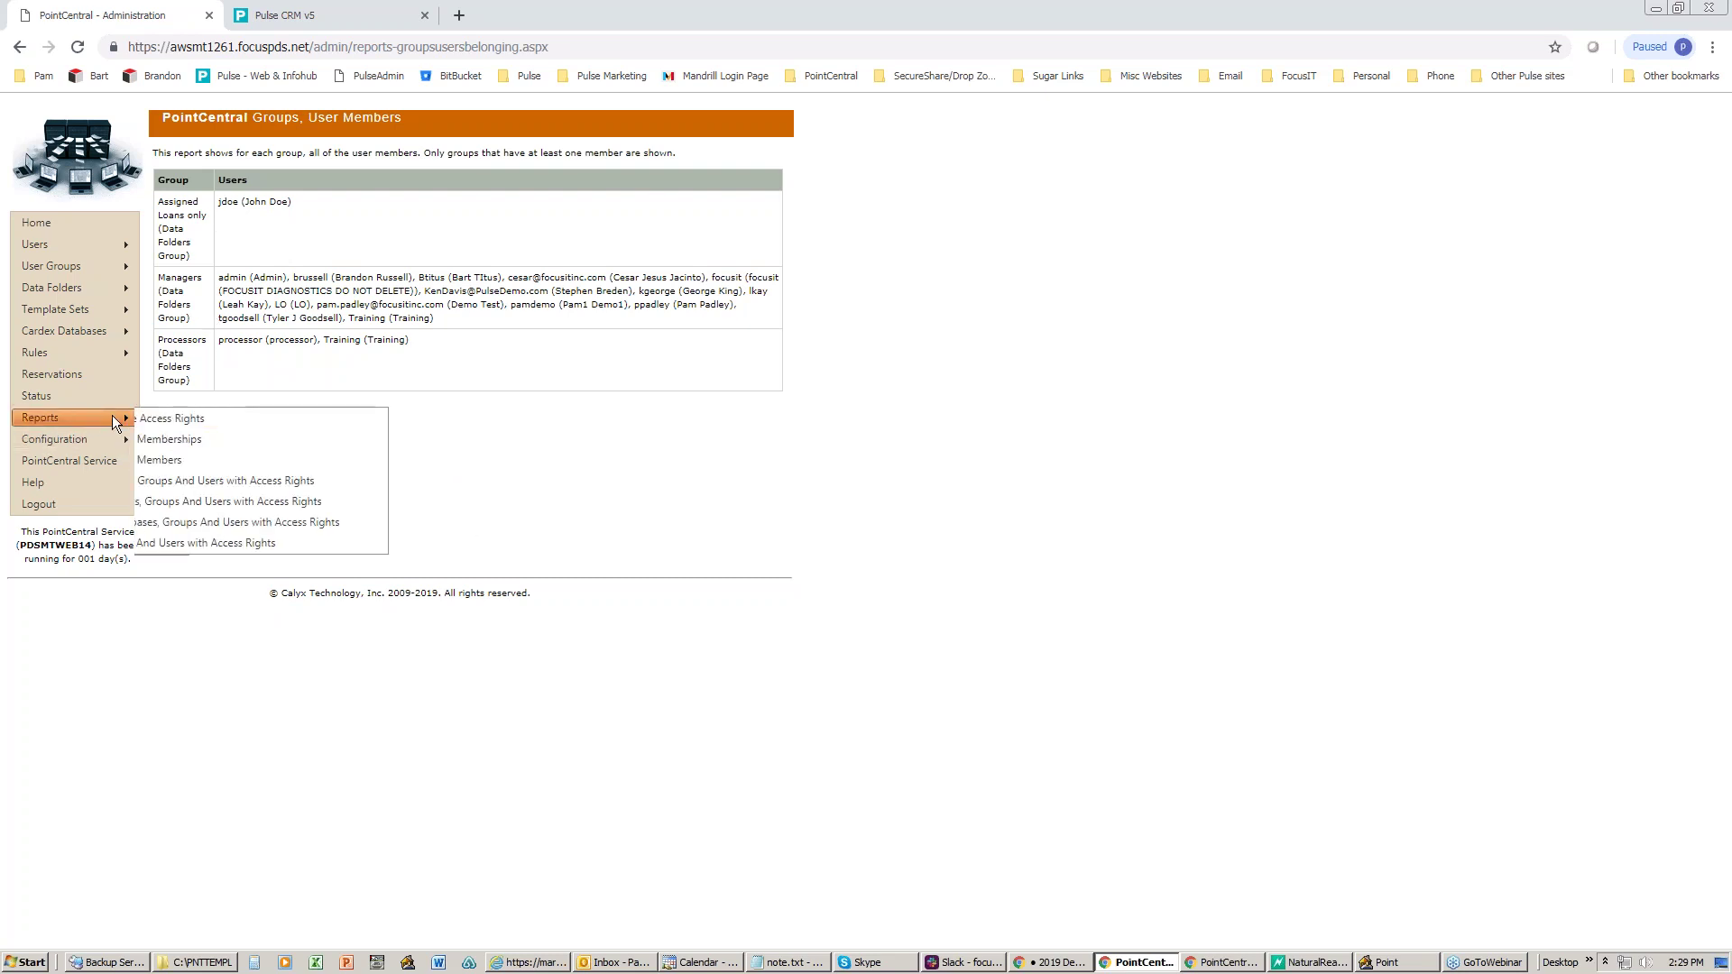
{"action": "left_click", "coordinate": [222, 442]}
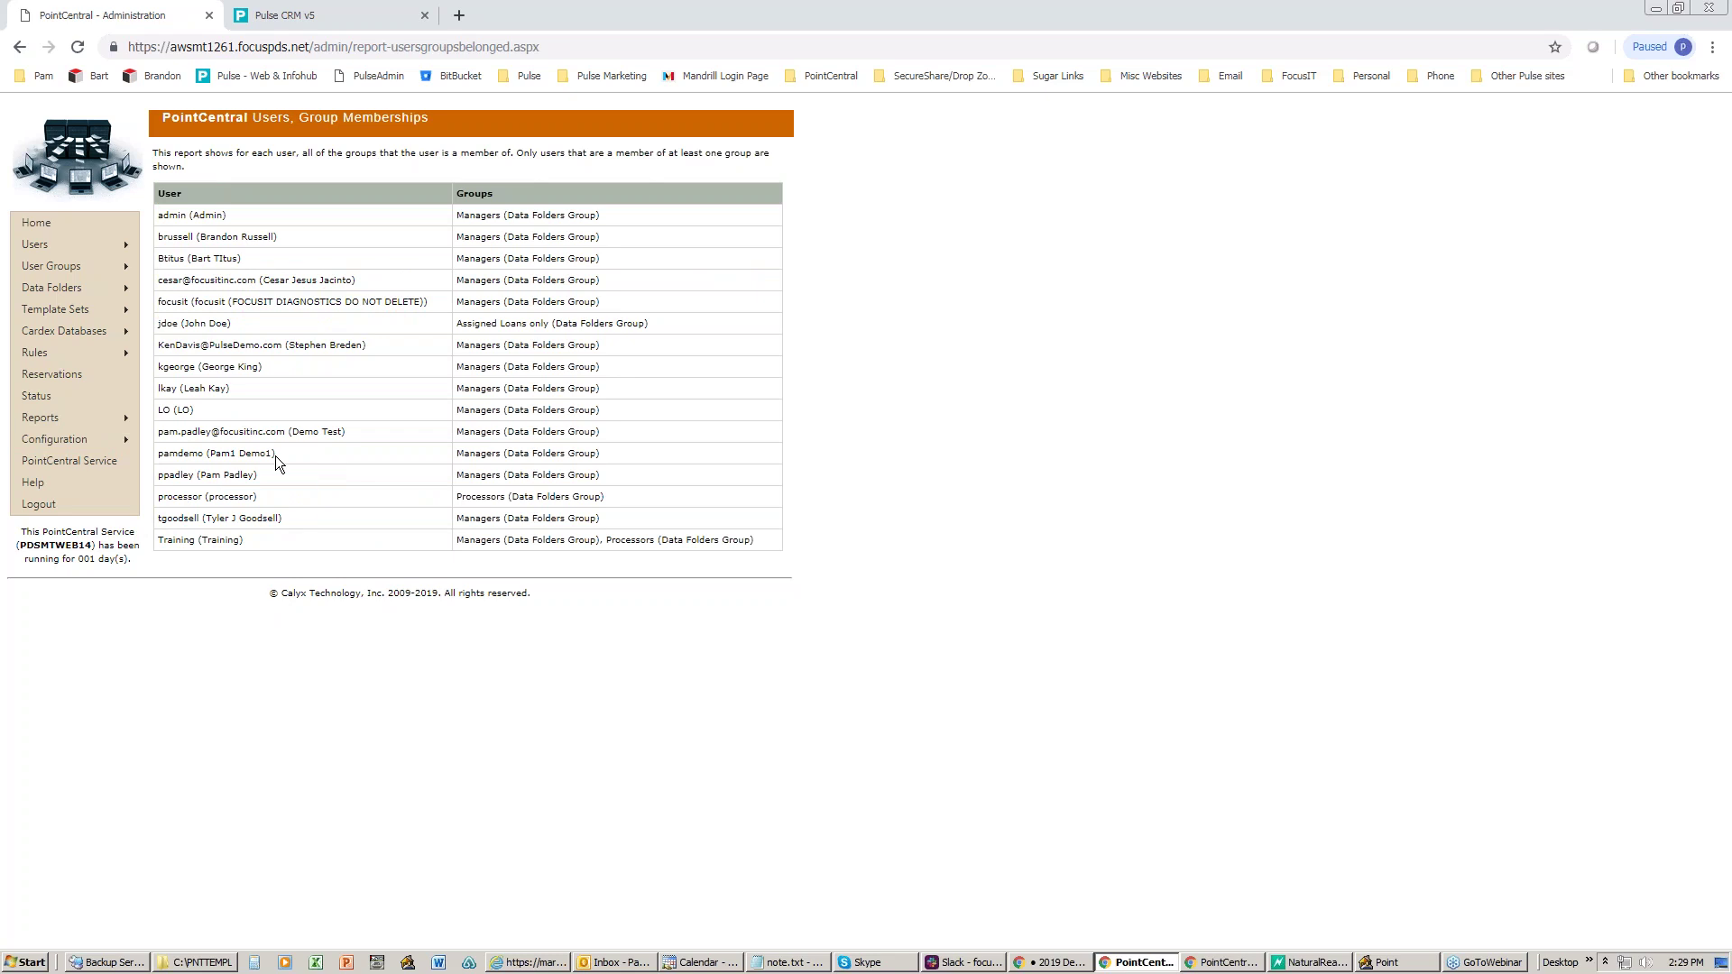
{"action": "mouse_move", "coordinate": [121, 413]}
{"action": "mouse_move", "coordinate": [83, 290]}
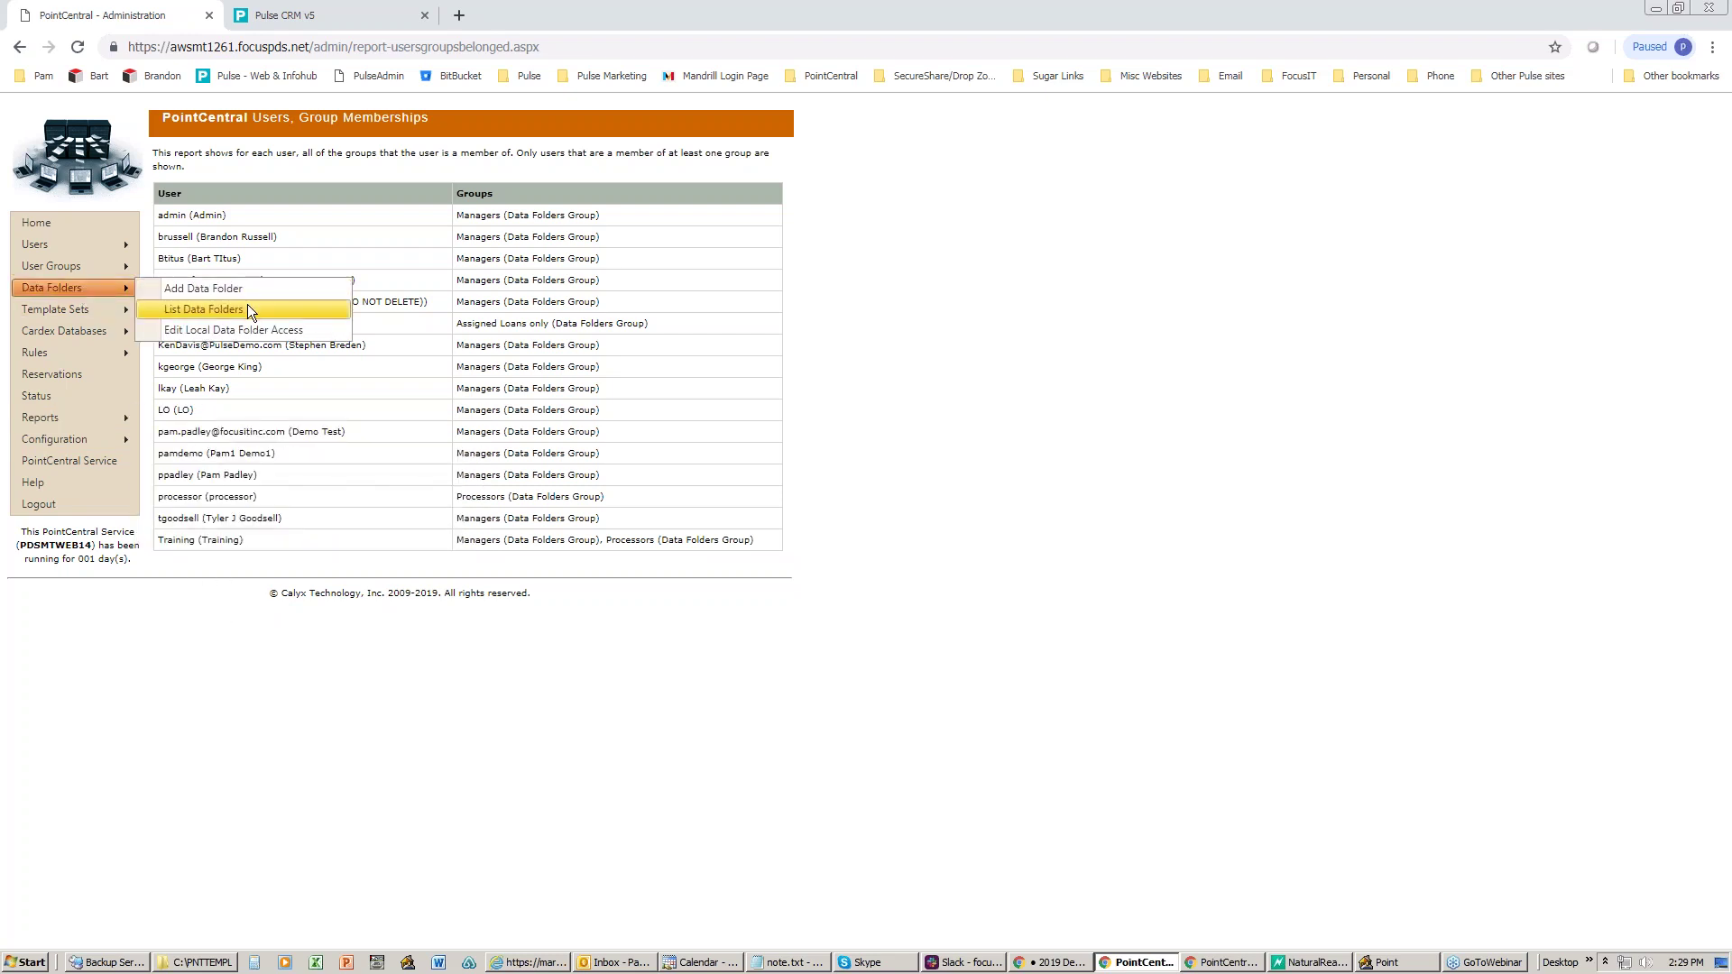
- Show the Managers group's All Loans, Edit access on the Atlanta Closed data folder
{"action": "left_click", "coordinate": [247, 307]}
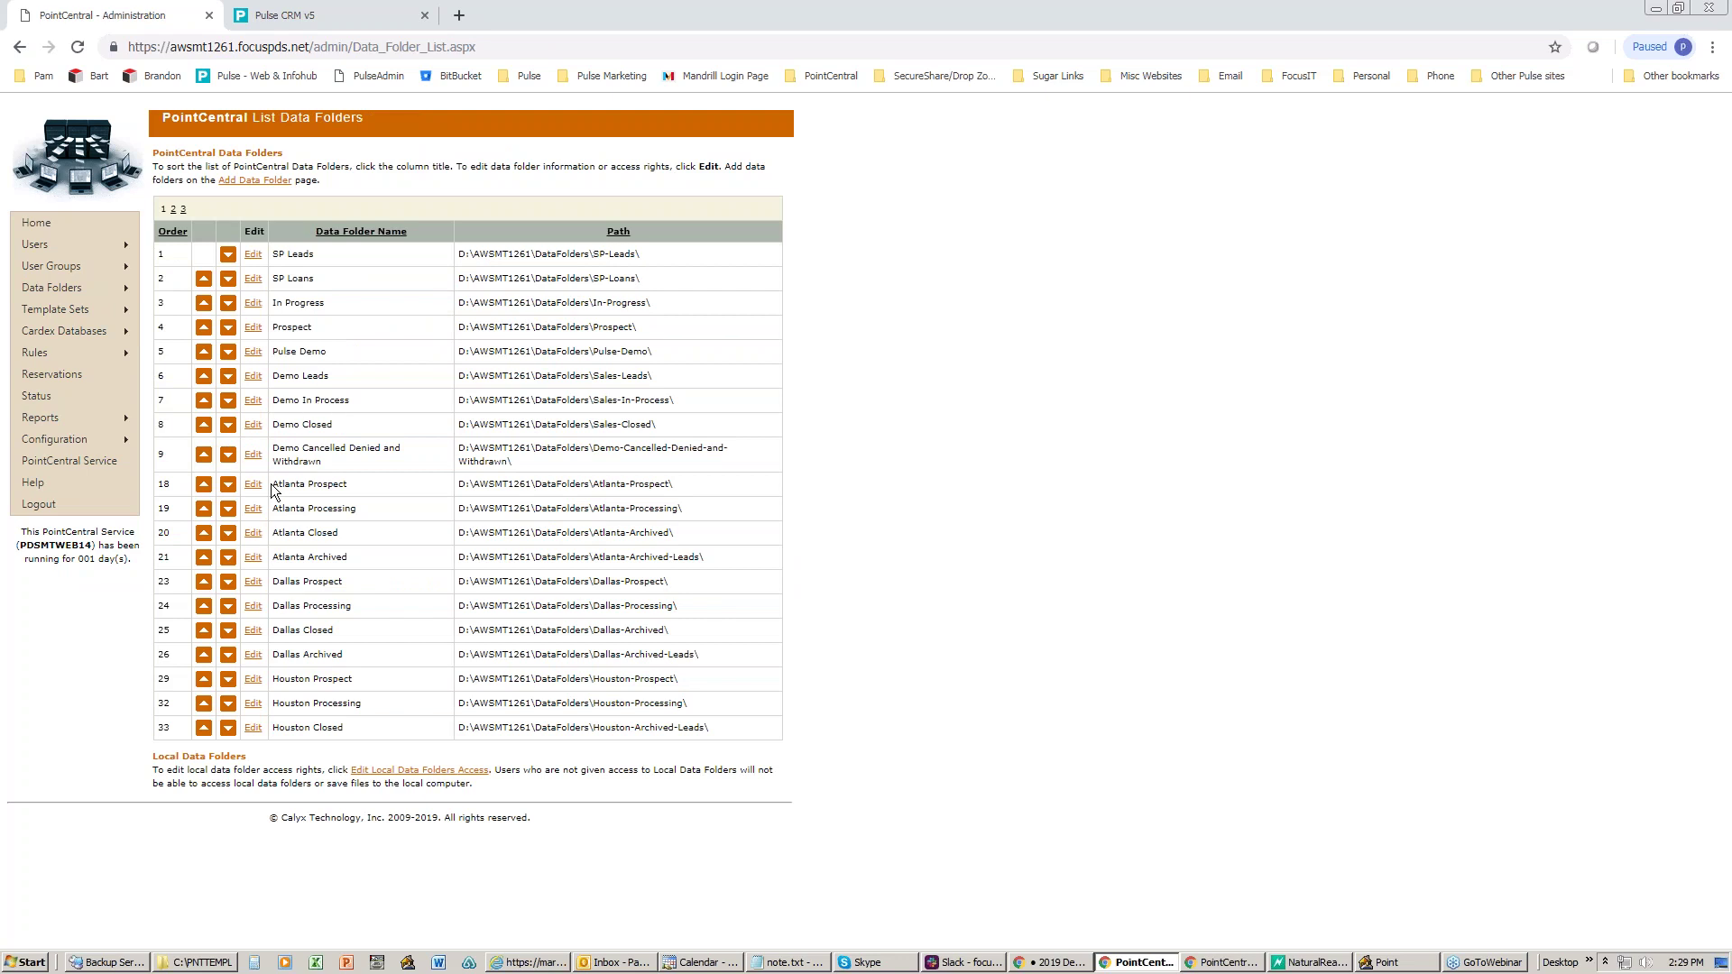
{"action": "left_click", "coordinate": [254, 534]}
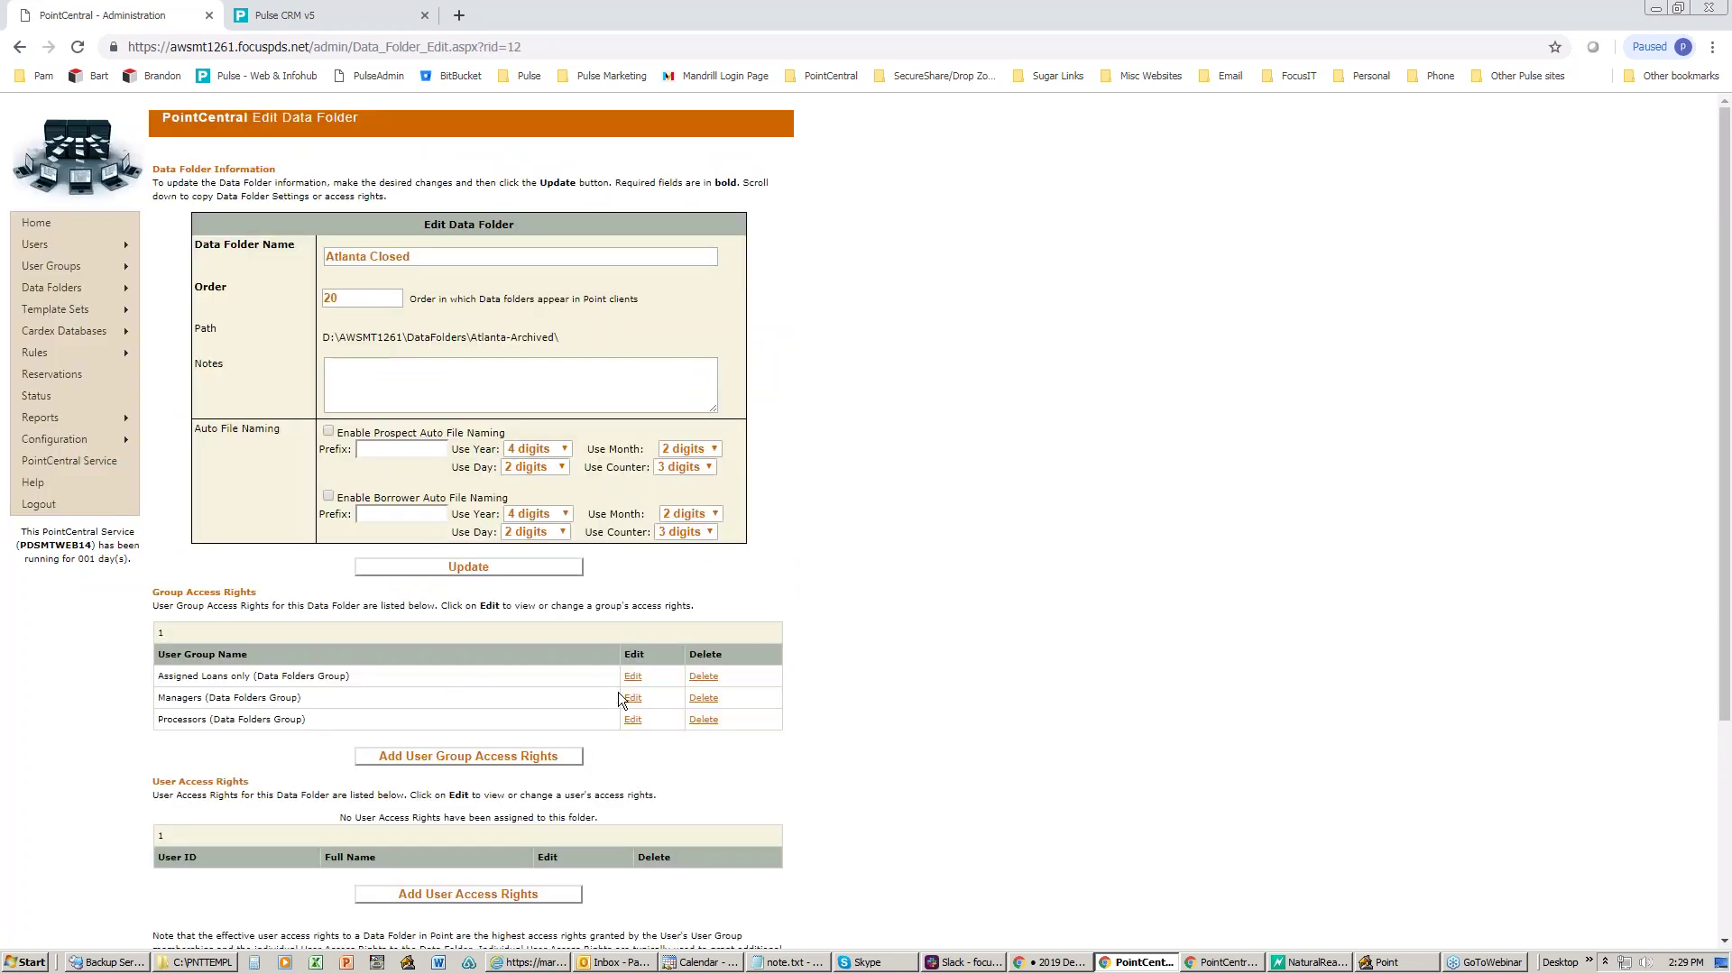
{"action": "left_click", "coordinate": [632, 697]}
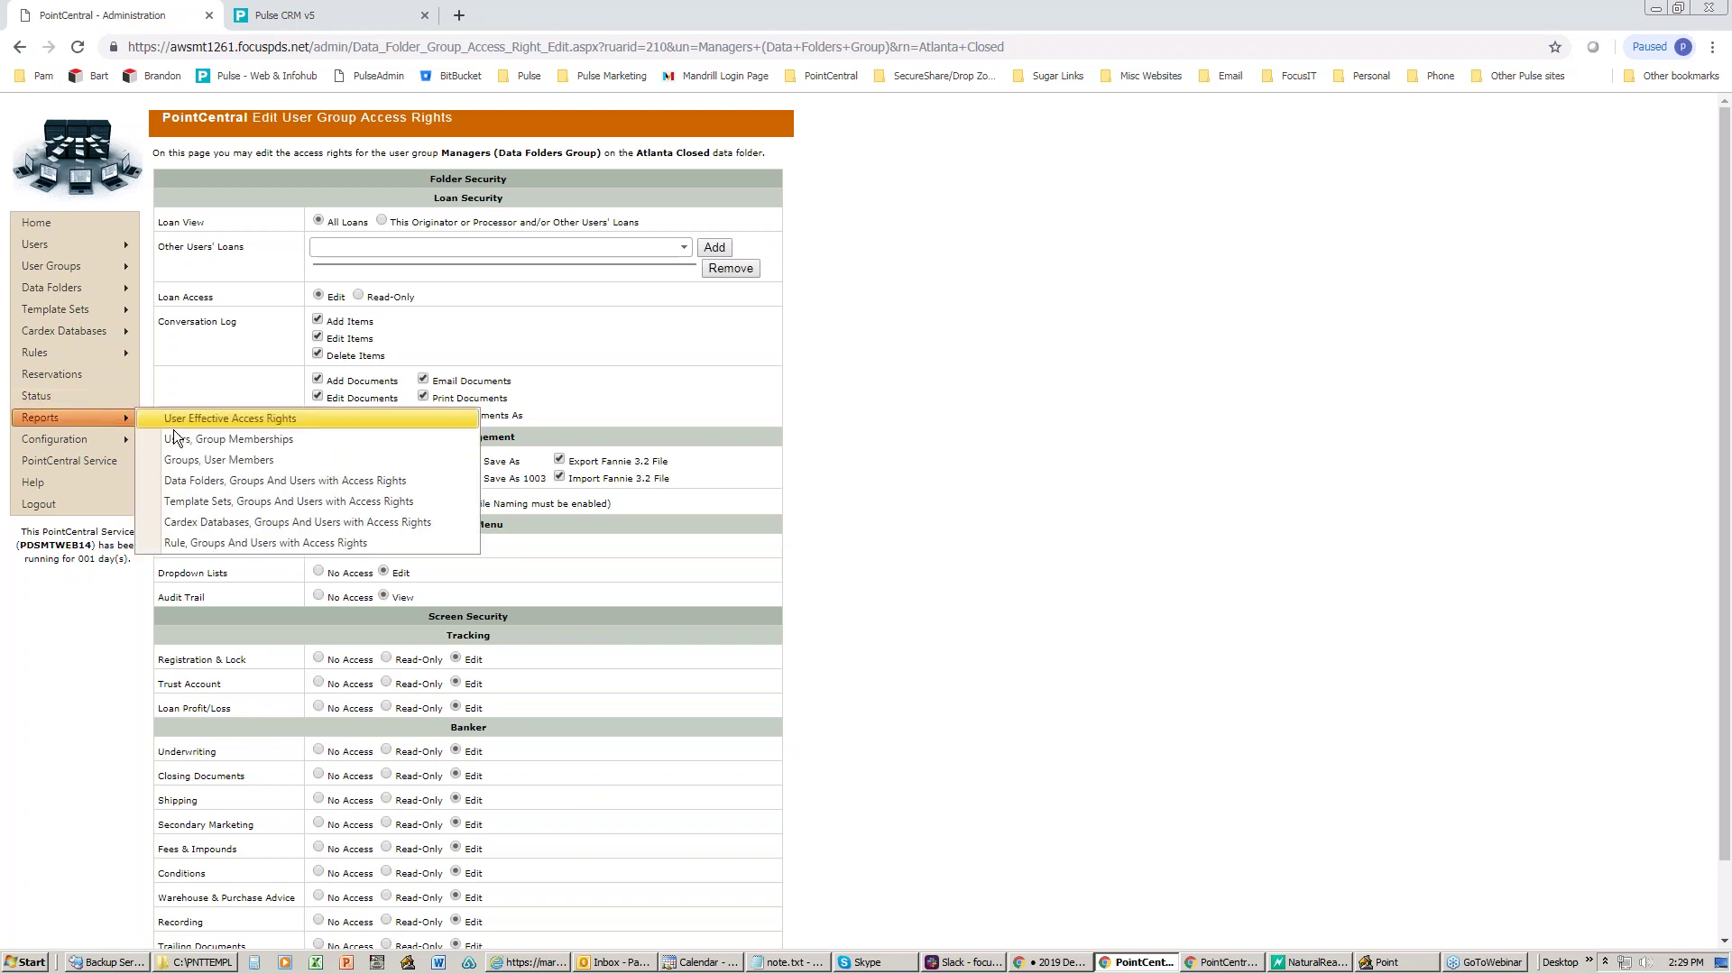
- Scroll through the Data Folders, Groups And Users with Access Rights report
{"action": "left_click", "coordinate": [240, 478]}
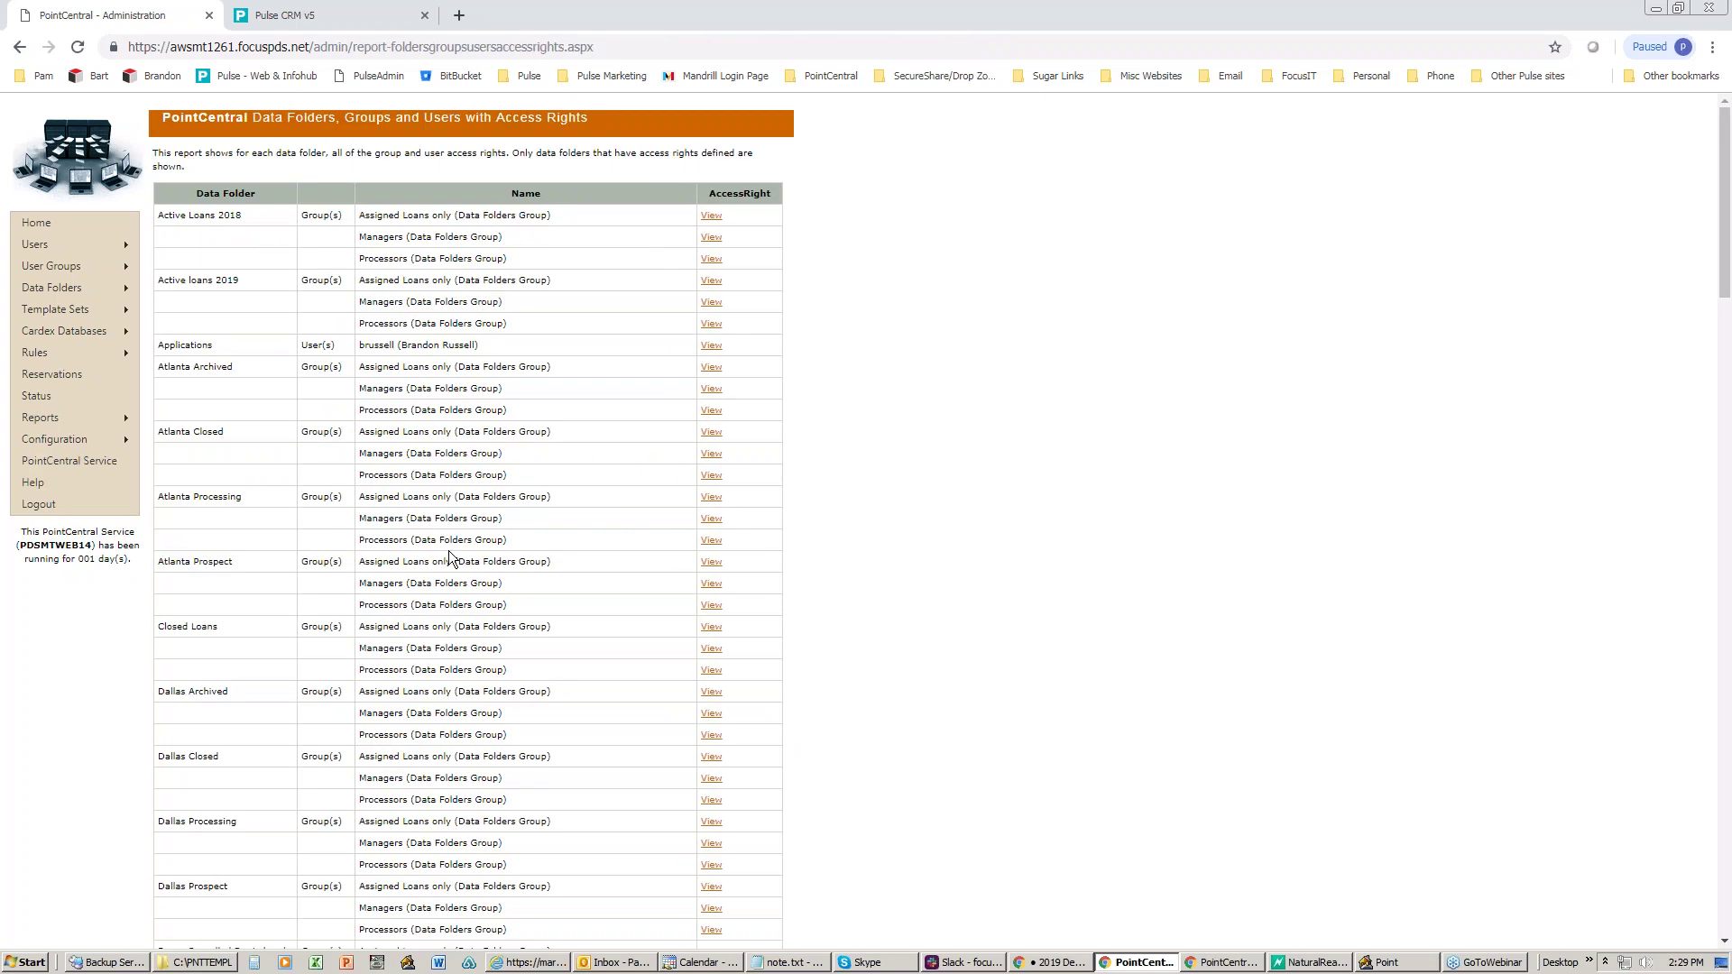
{"action": "scroll", "coordinate": [458, 749], "scroll_direction": "down", "scroll_amount": 5}
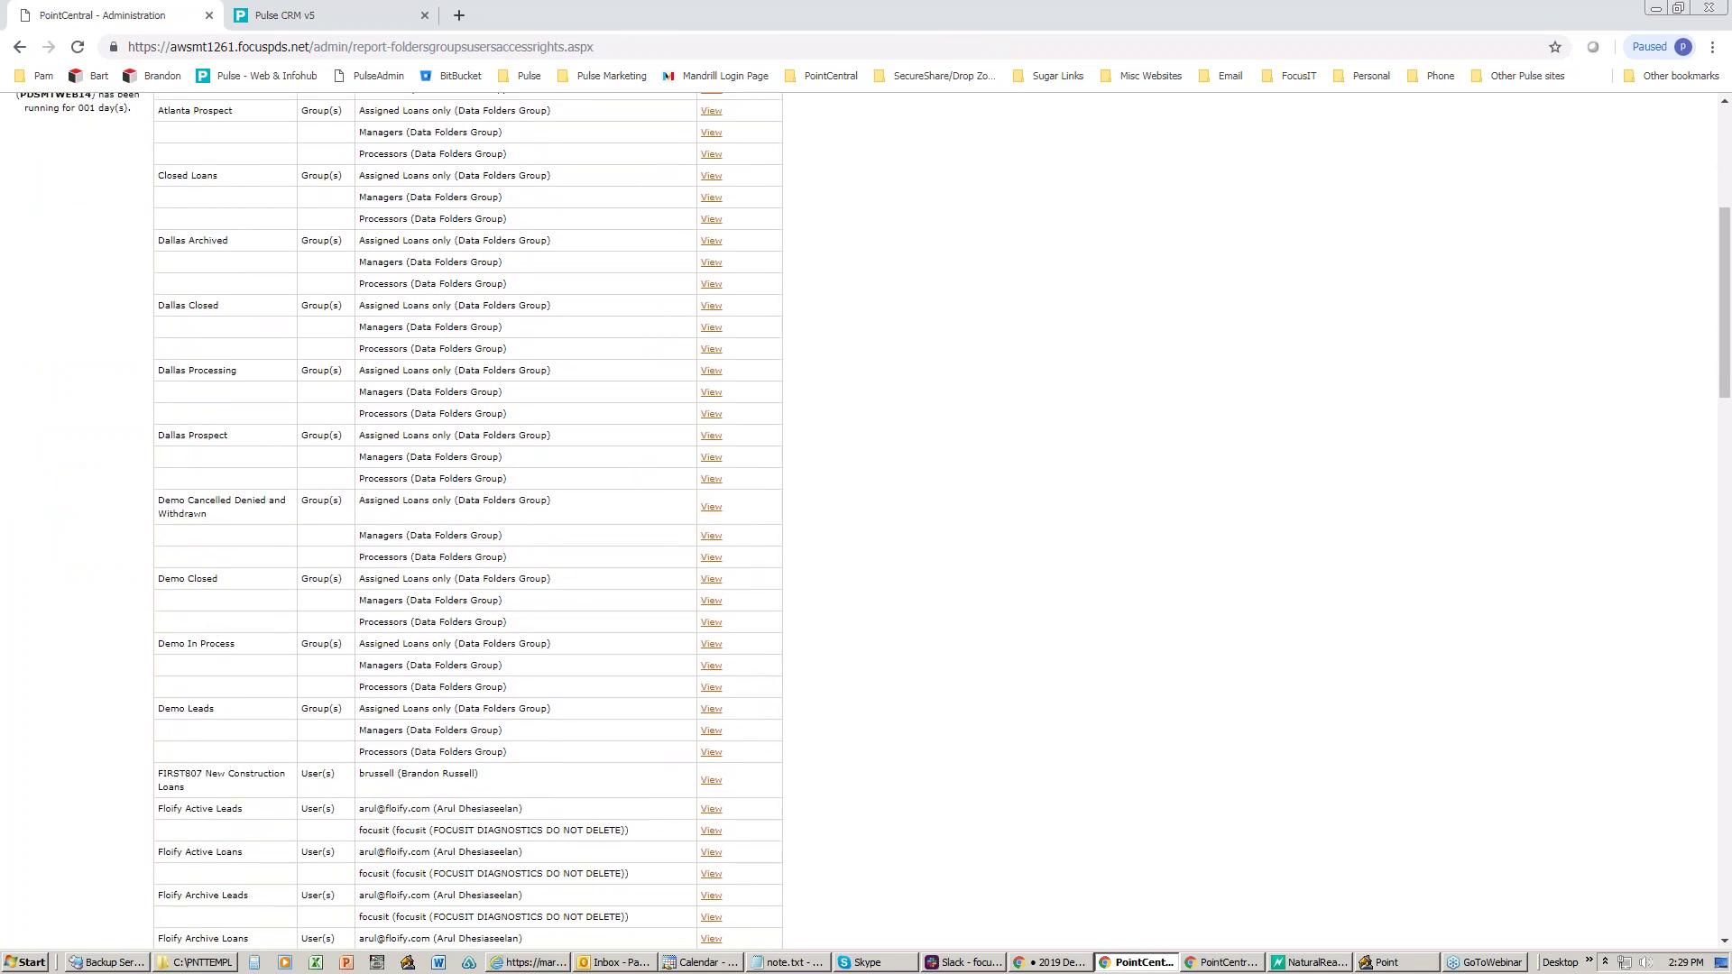
{"action": "scroll", "coordinate": [739, 165], "scroll_direction": "up", "scroll_amount": 5}
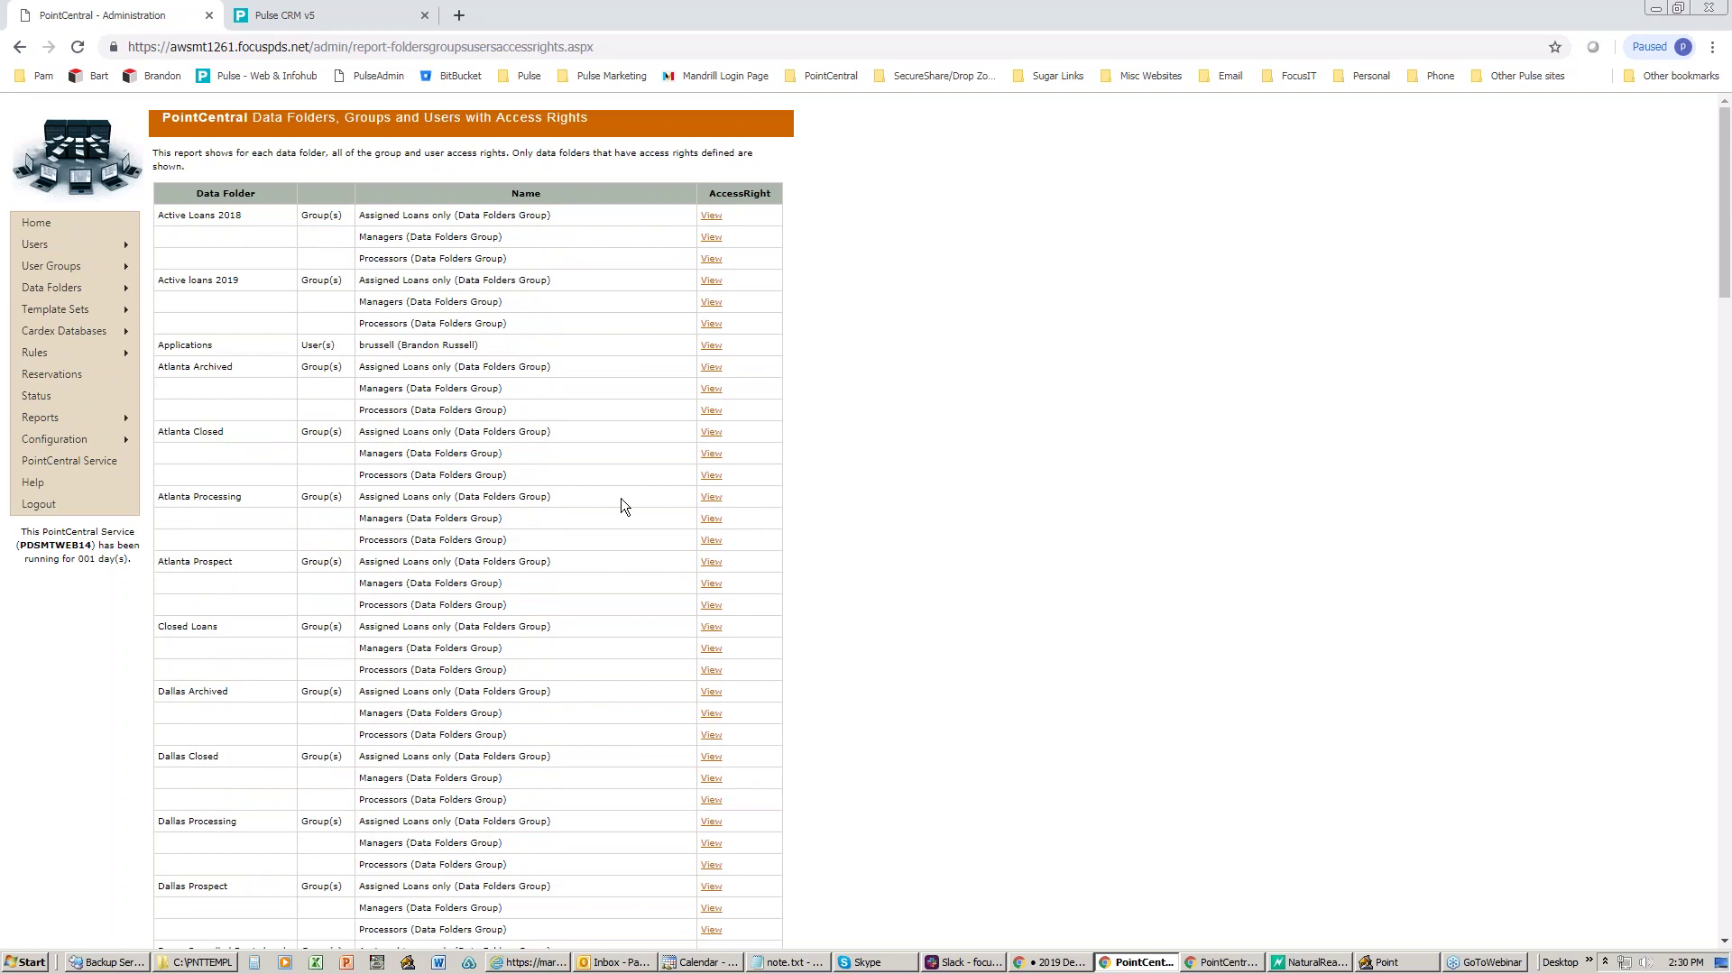
{"action": "scroll", "coordinate": [605, 516], "scroll_direction": "down", "scroll_amount": 1}
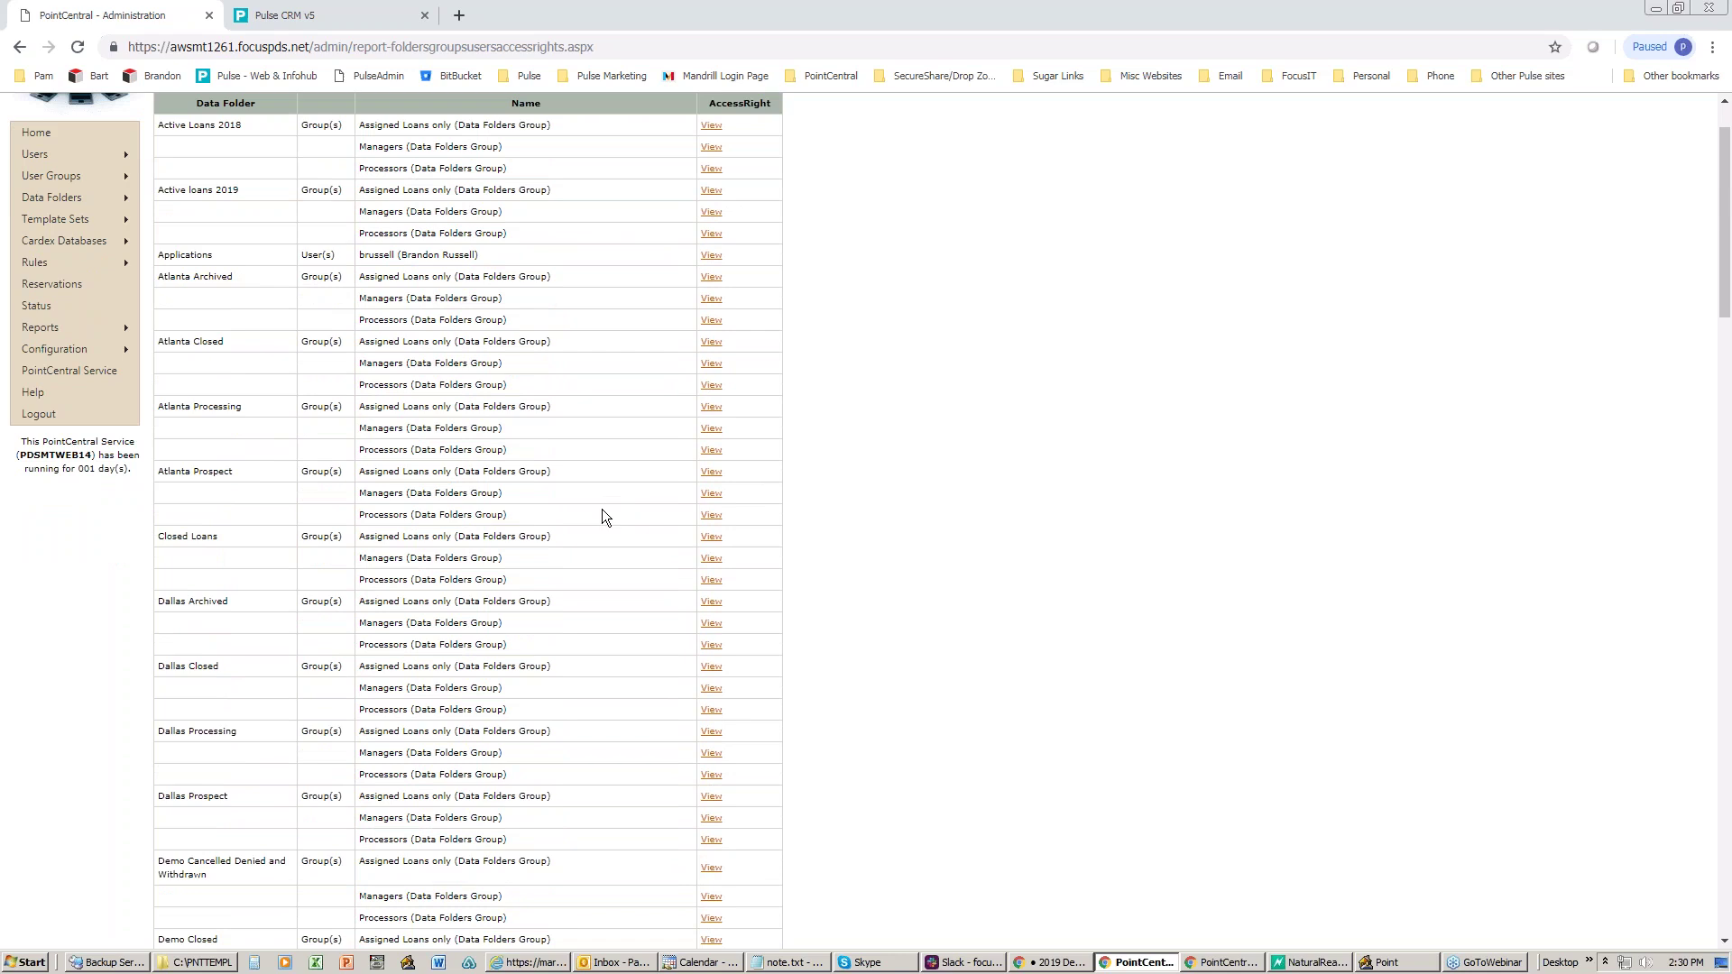
{"action": "mouse_move", "coordinate": [108, 328]}
- Review the Managers group's access rights on Atlanta Prospect, then cancel without saving
{"action": "left_click", "coordinate": [713, 494]}
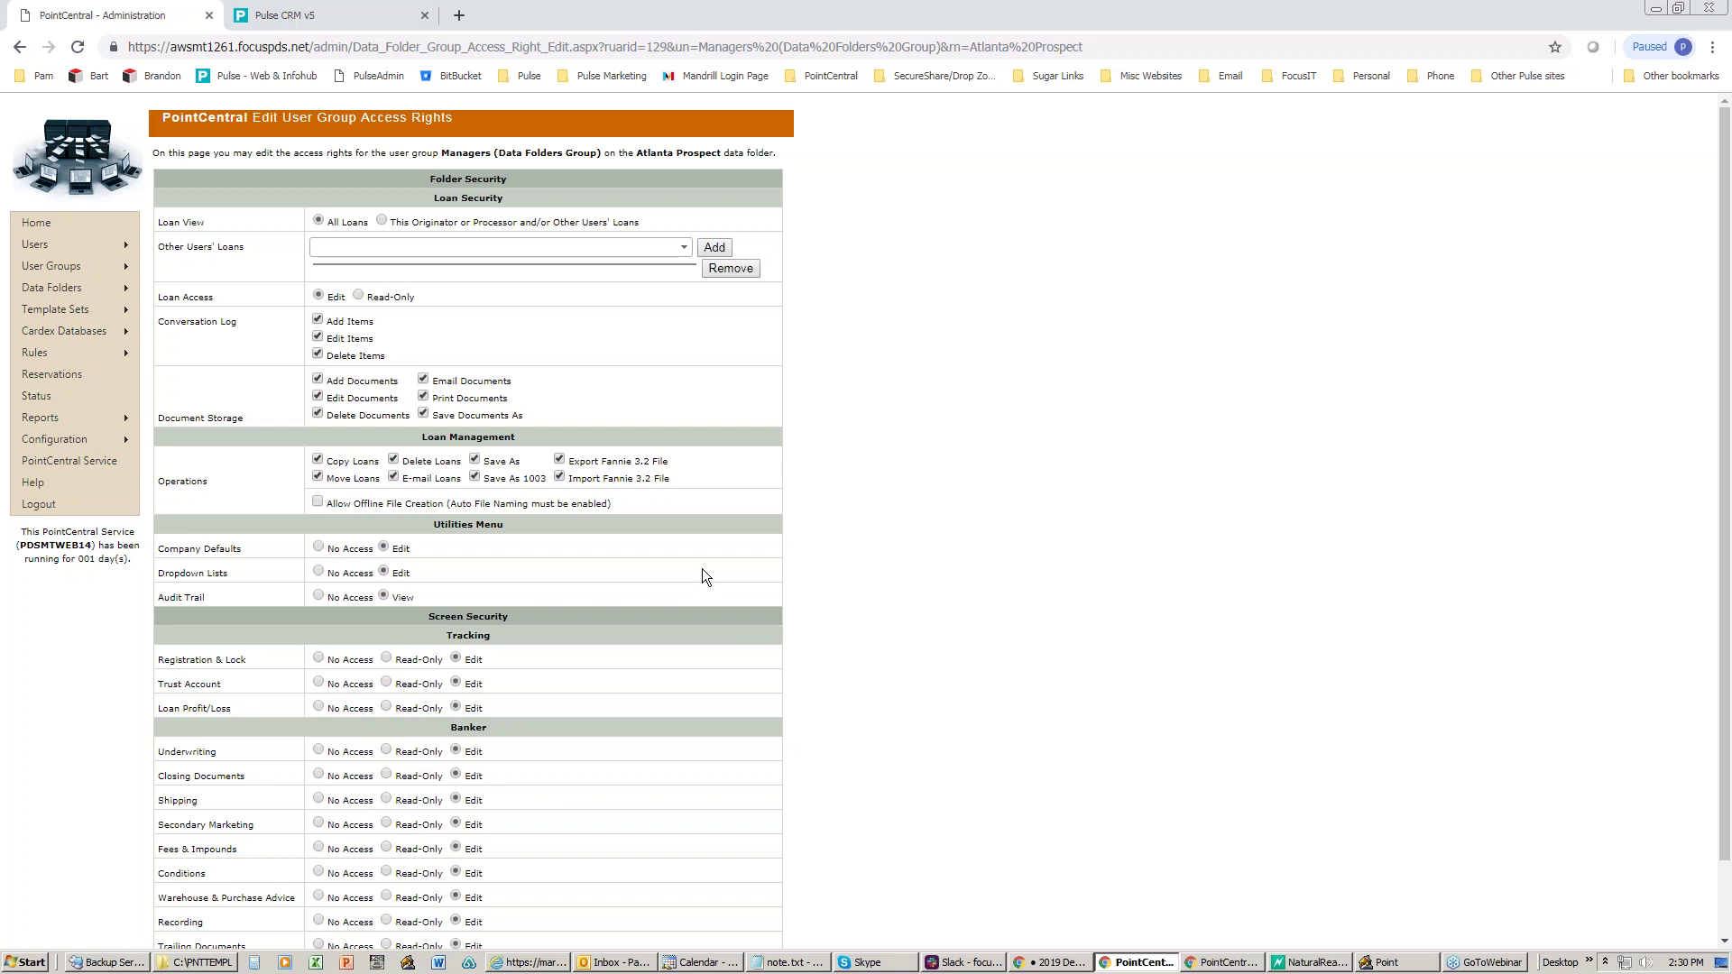
{"action": "scroll", "coordinate": [703, 570], "scroll_direction": "down", "scroll_amount": 2}
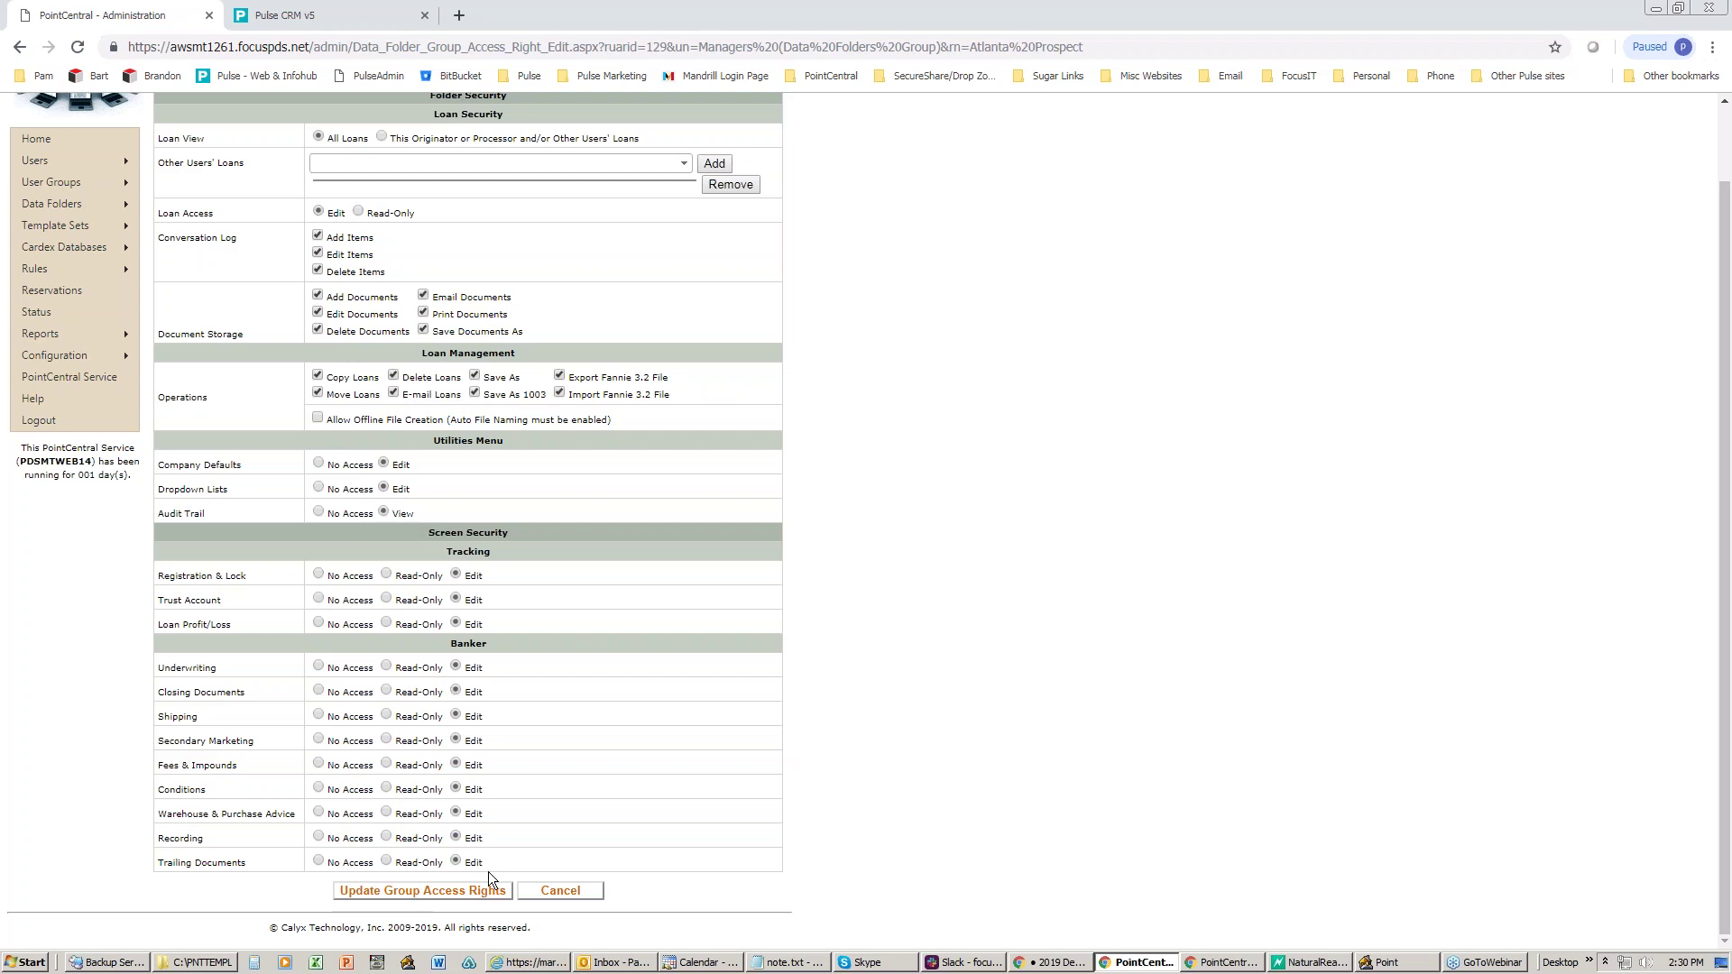
{"action": "left_click", "coordinate": [545, 887]}
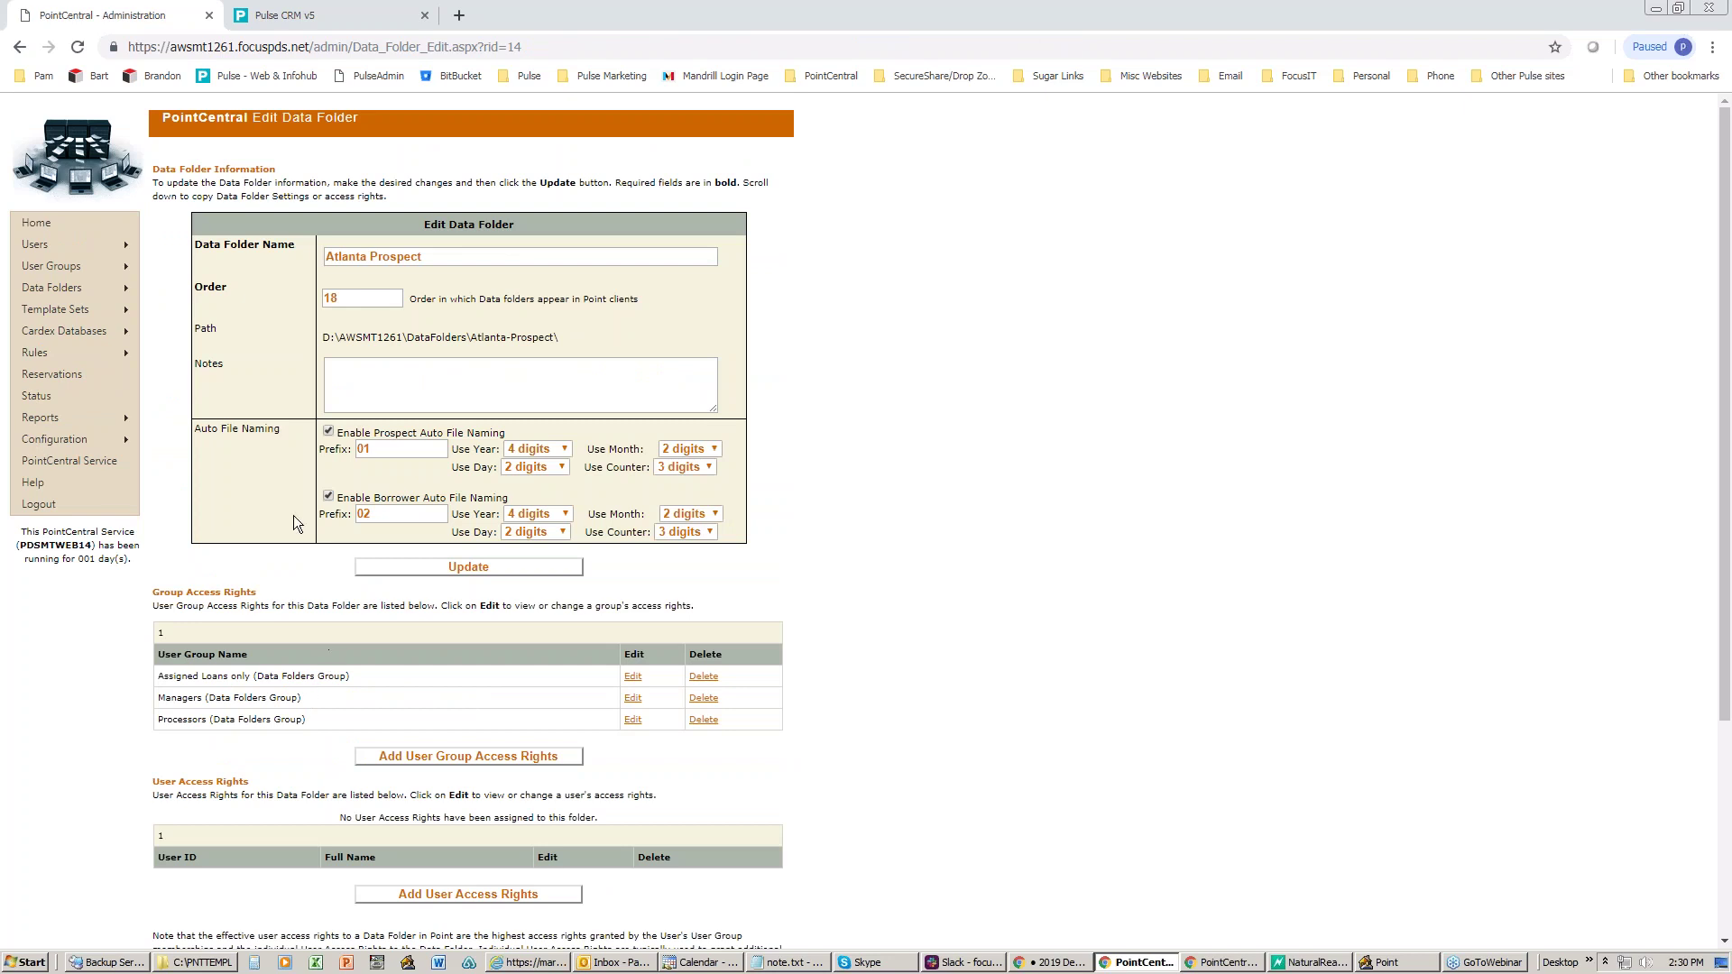
{"action": "mouse_move", "coordinate": [132, 422]}
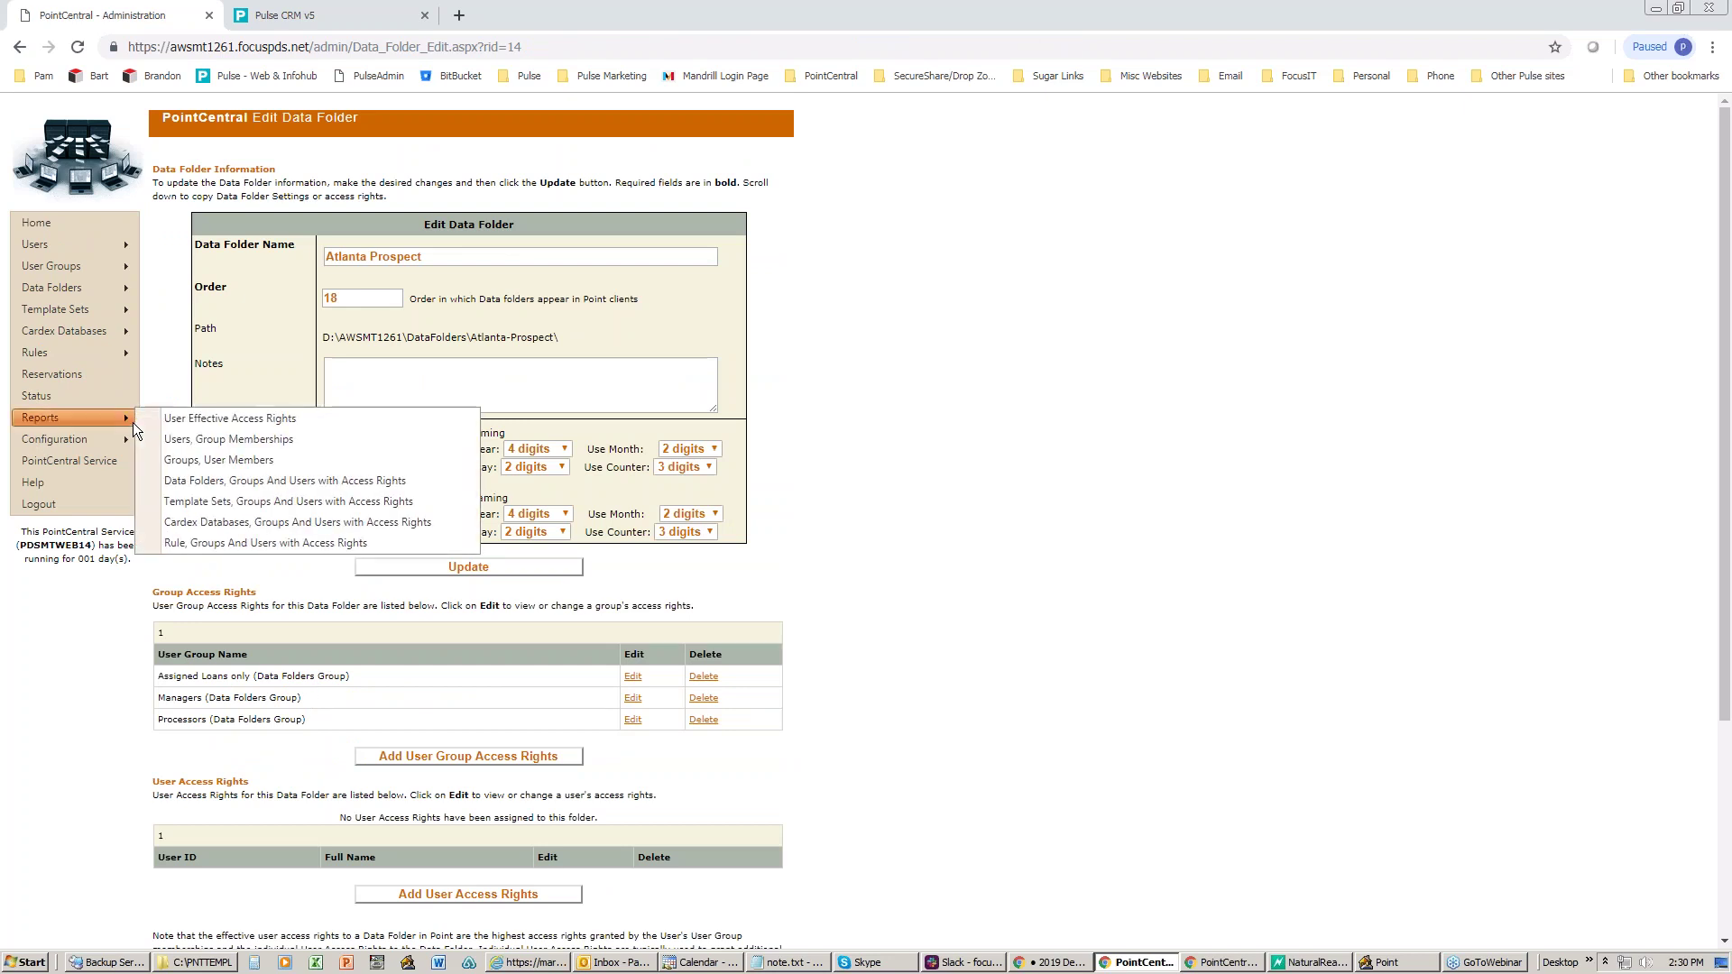
- Reopen the Data Folders access-rights report, then open the Template Sets, Groups and Users report
{"action": "left_click", "coordinate": [193, 480]}
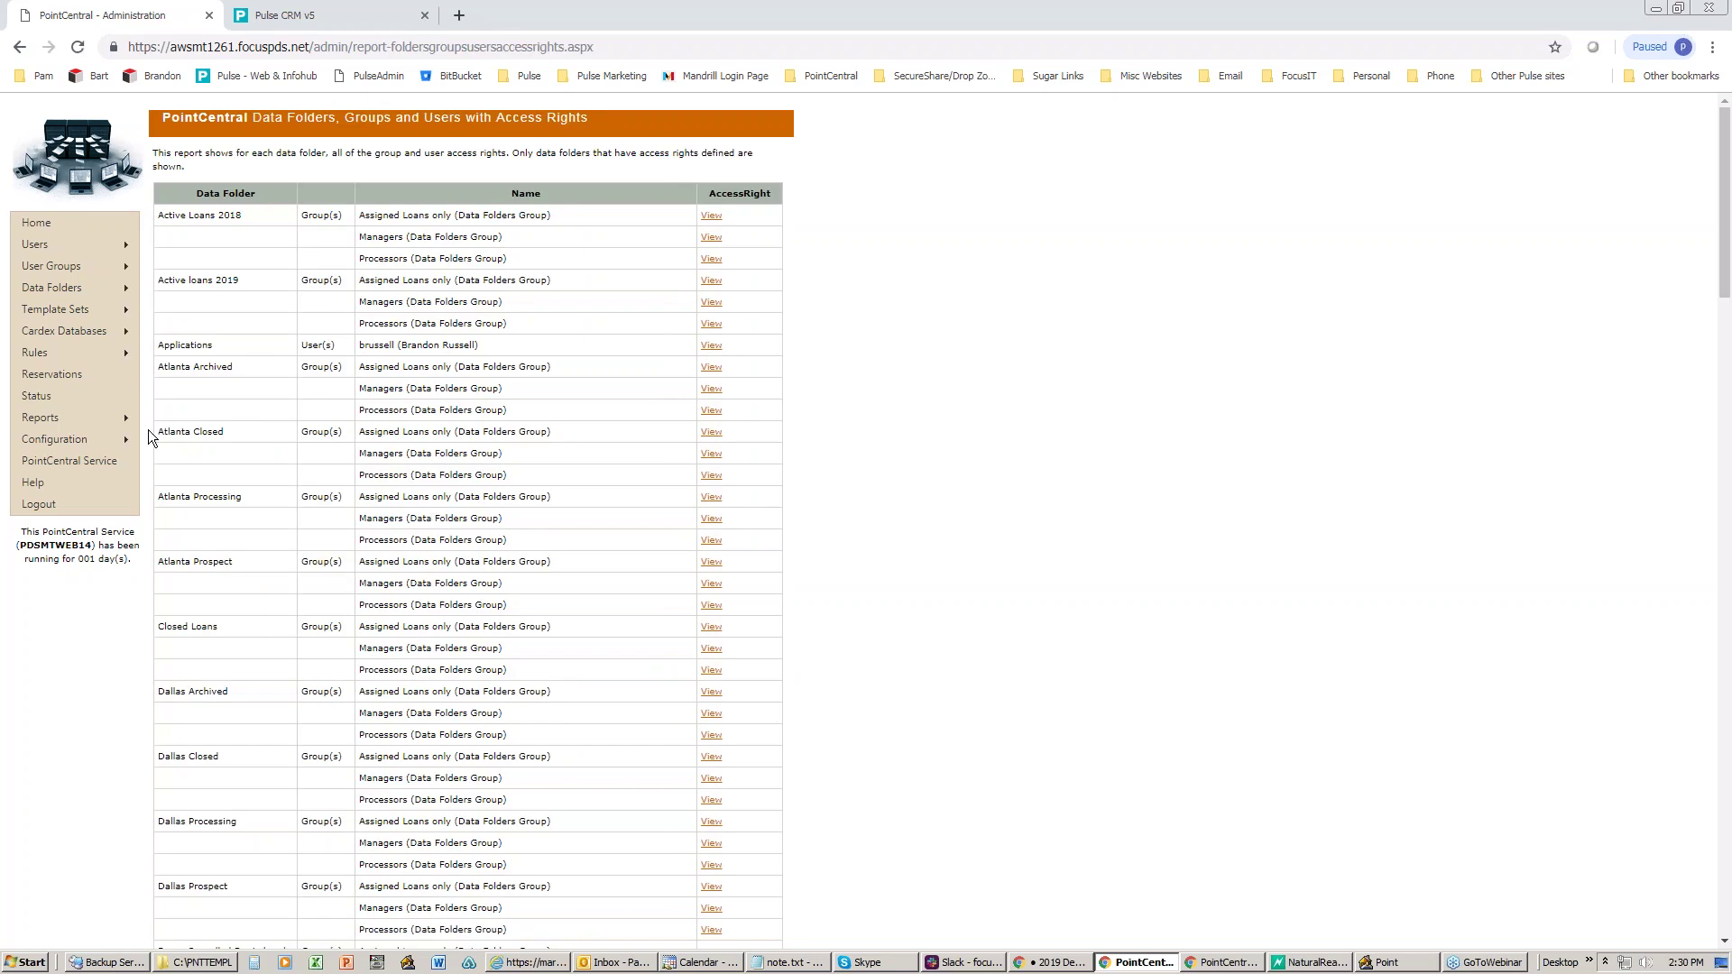
{"action": "mouse_move", "coordinate": [125, 423]}
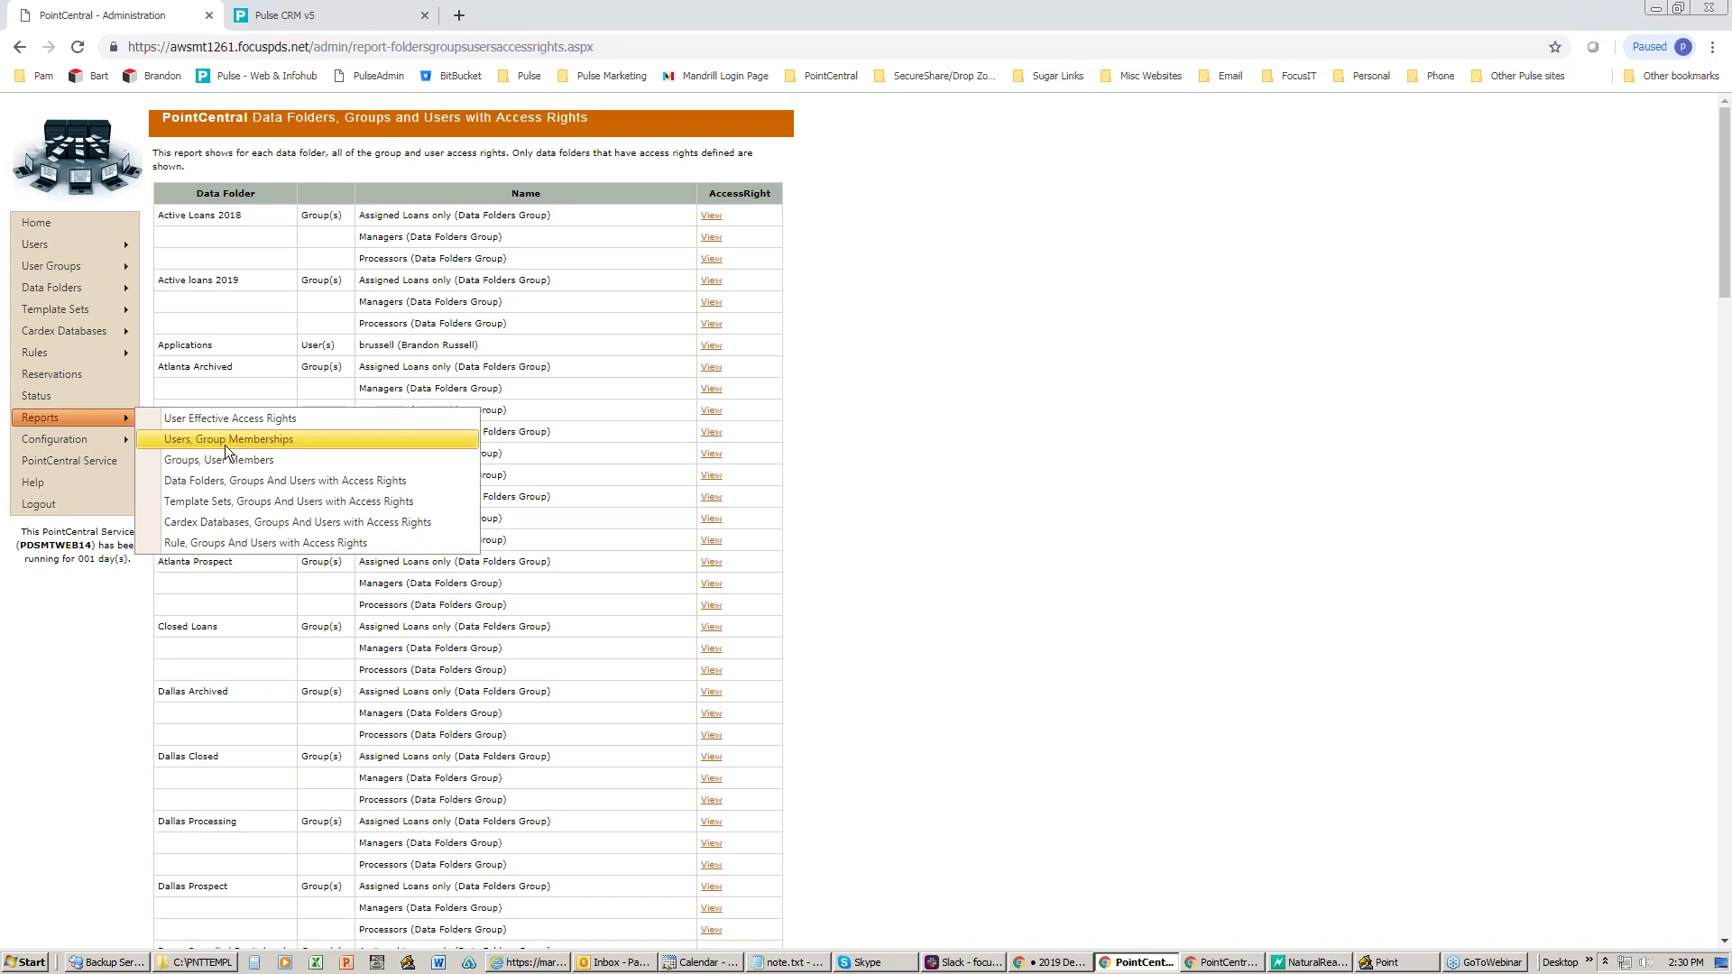
{"action": "left_click", "coordinate": [233, 499]}
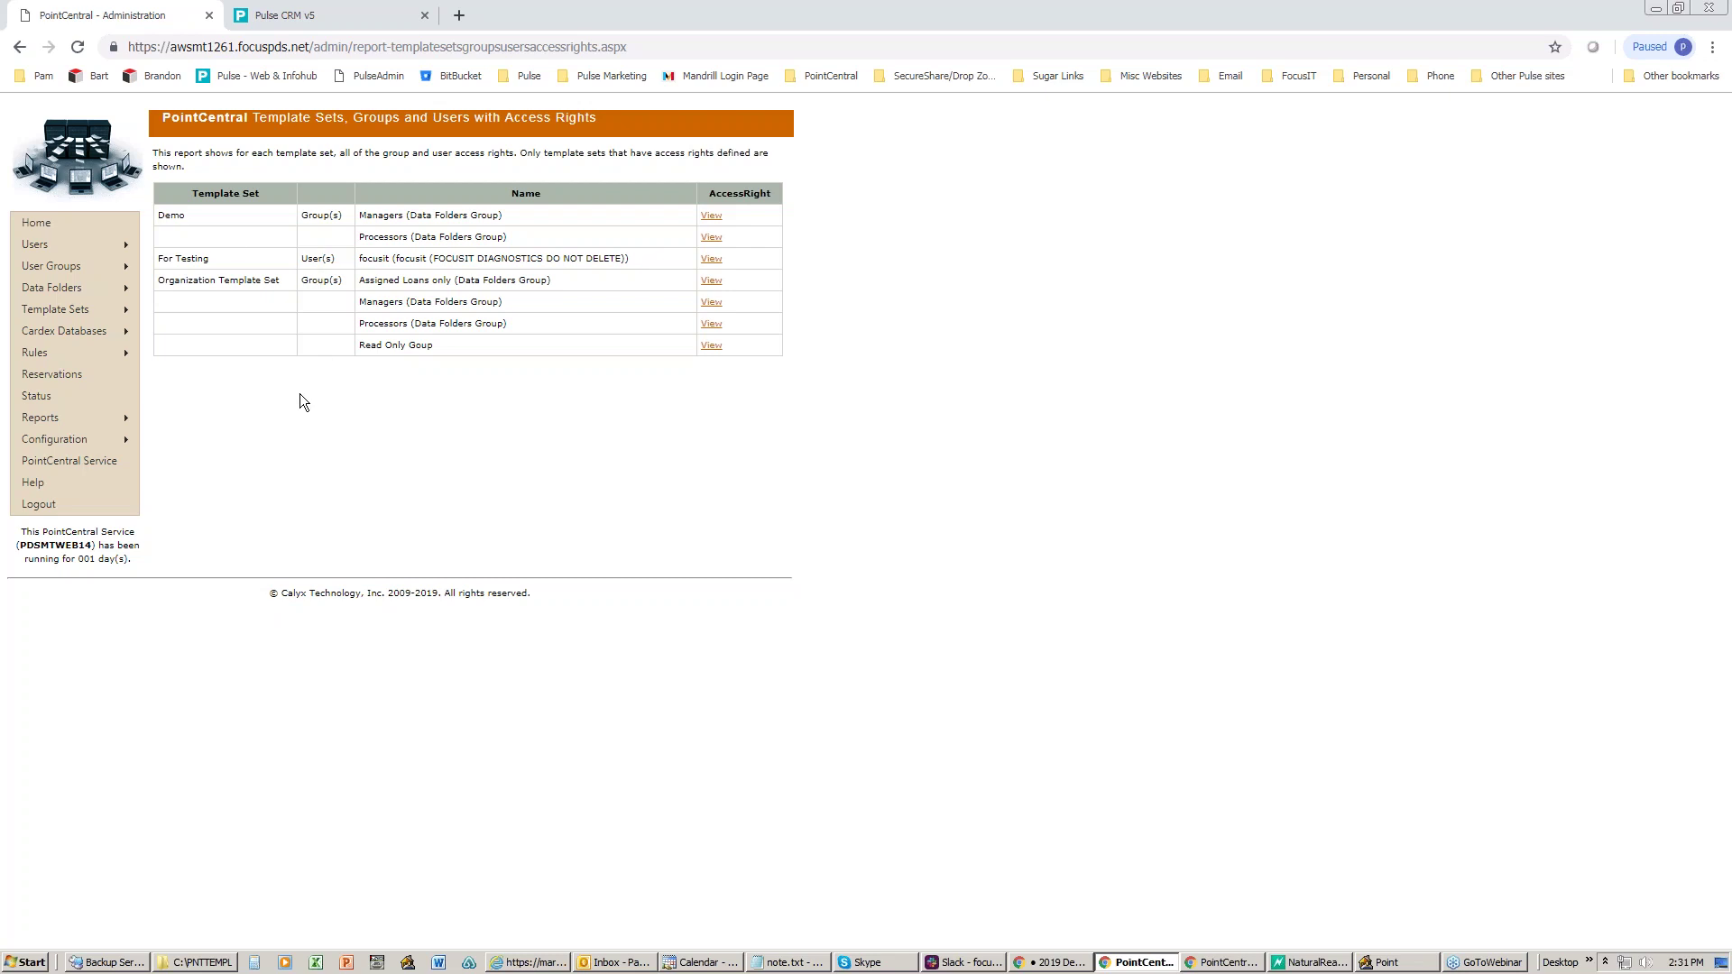
- Open the Cardex Databases, Groups and Users access-rights report, showing none defined
{"action": "mouse_move", "coordinate": [136, 411]}
{"action": "left_click", "coordinate": [312, 521]}
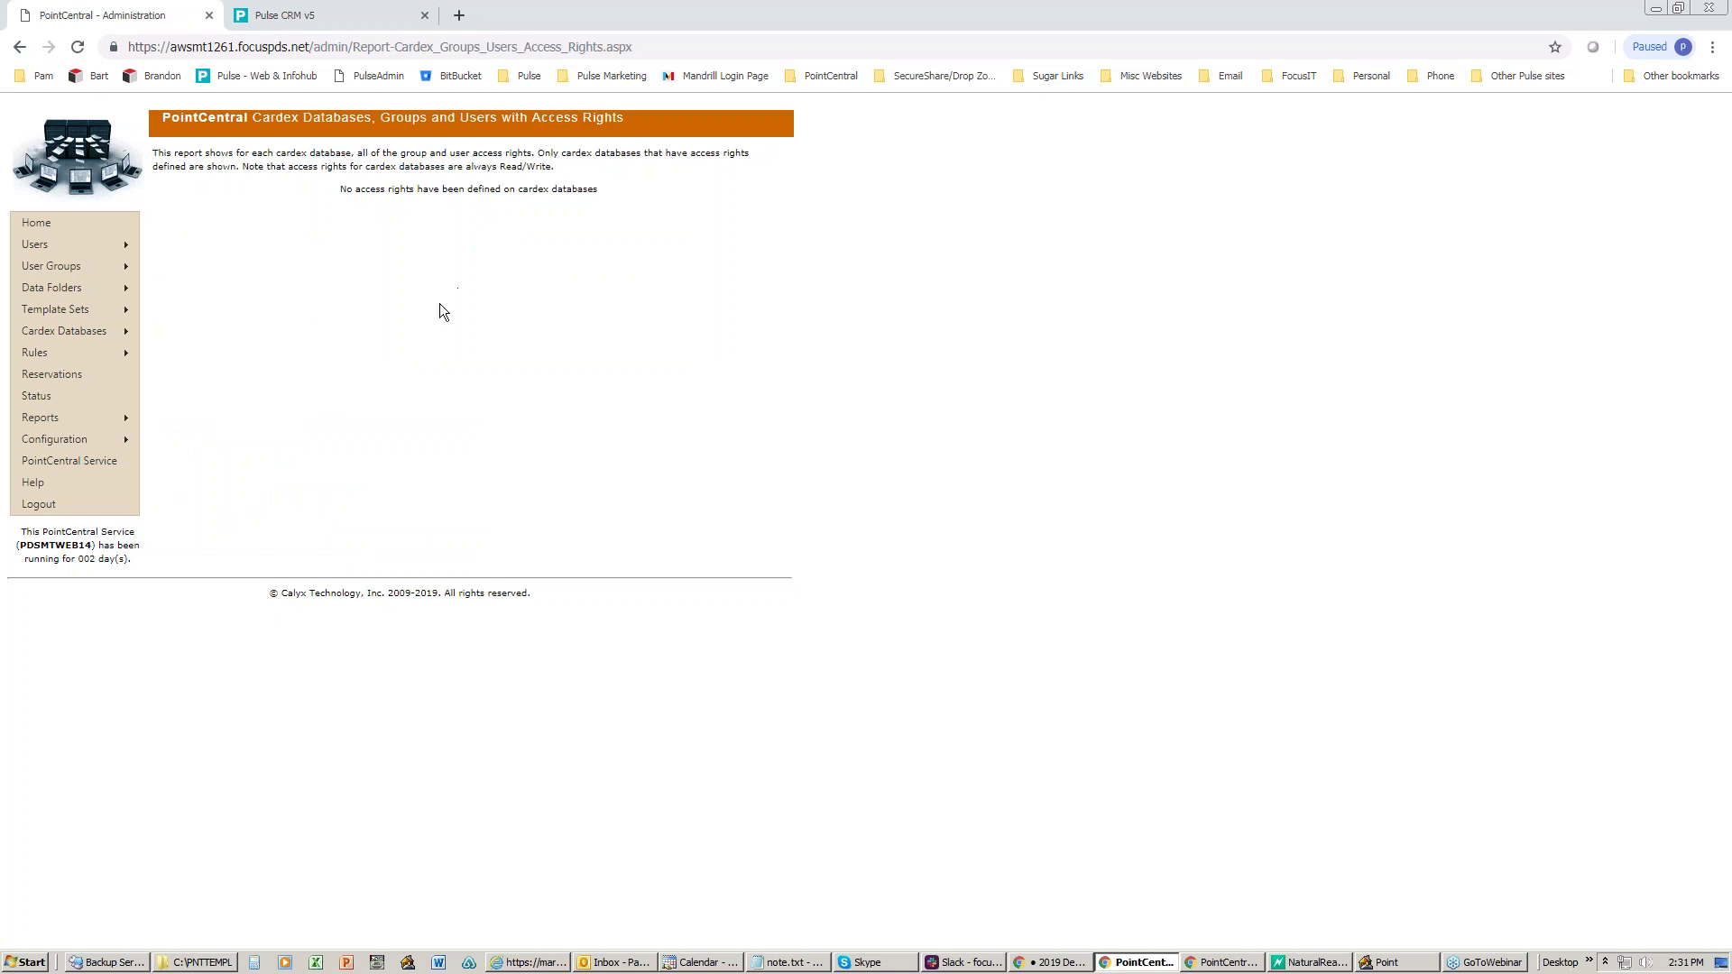
{"action": "mouse_move", "coordinate": [96, 419]}
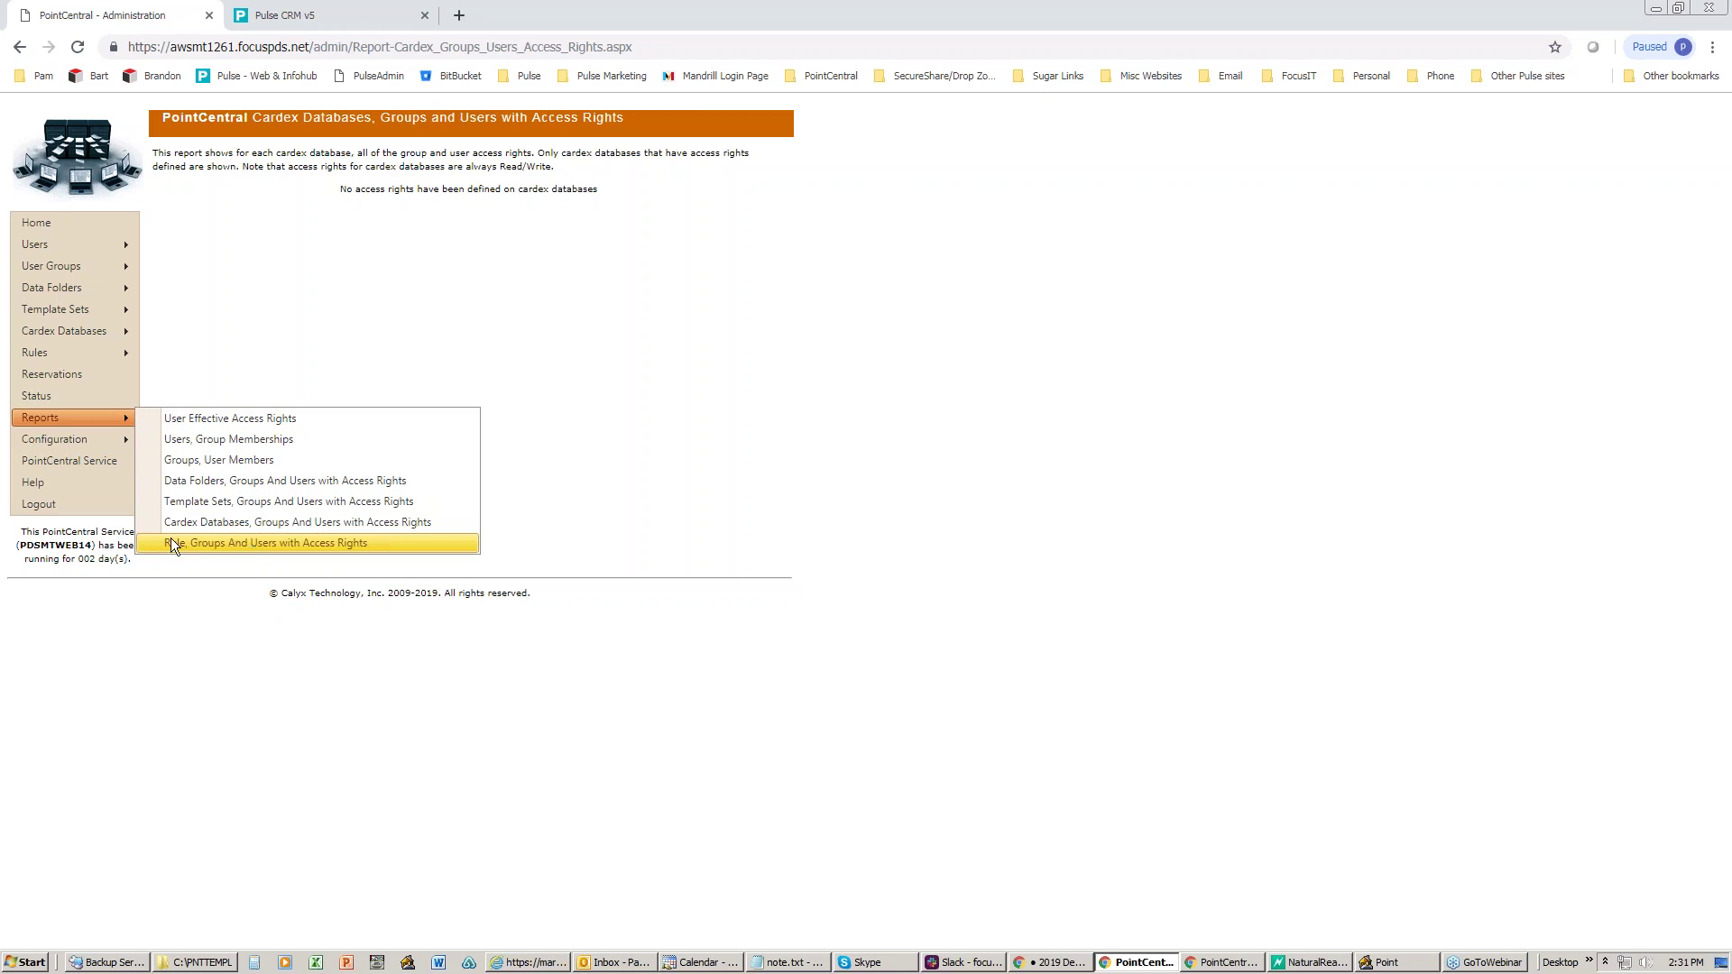
- Open the Rules, Groups and Users access-rights report, showing no rule rights assigned
{"action": "left_click", "coordinate": [193, 541]}
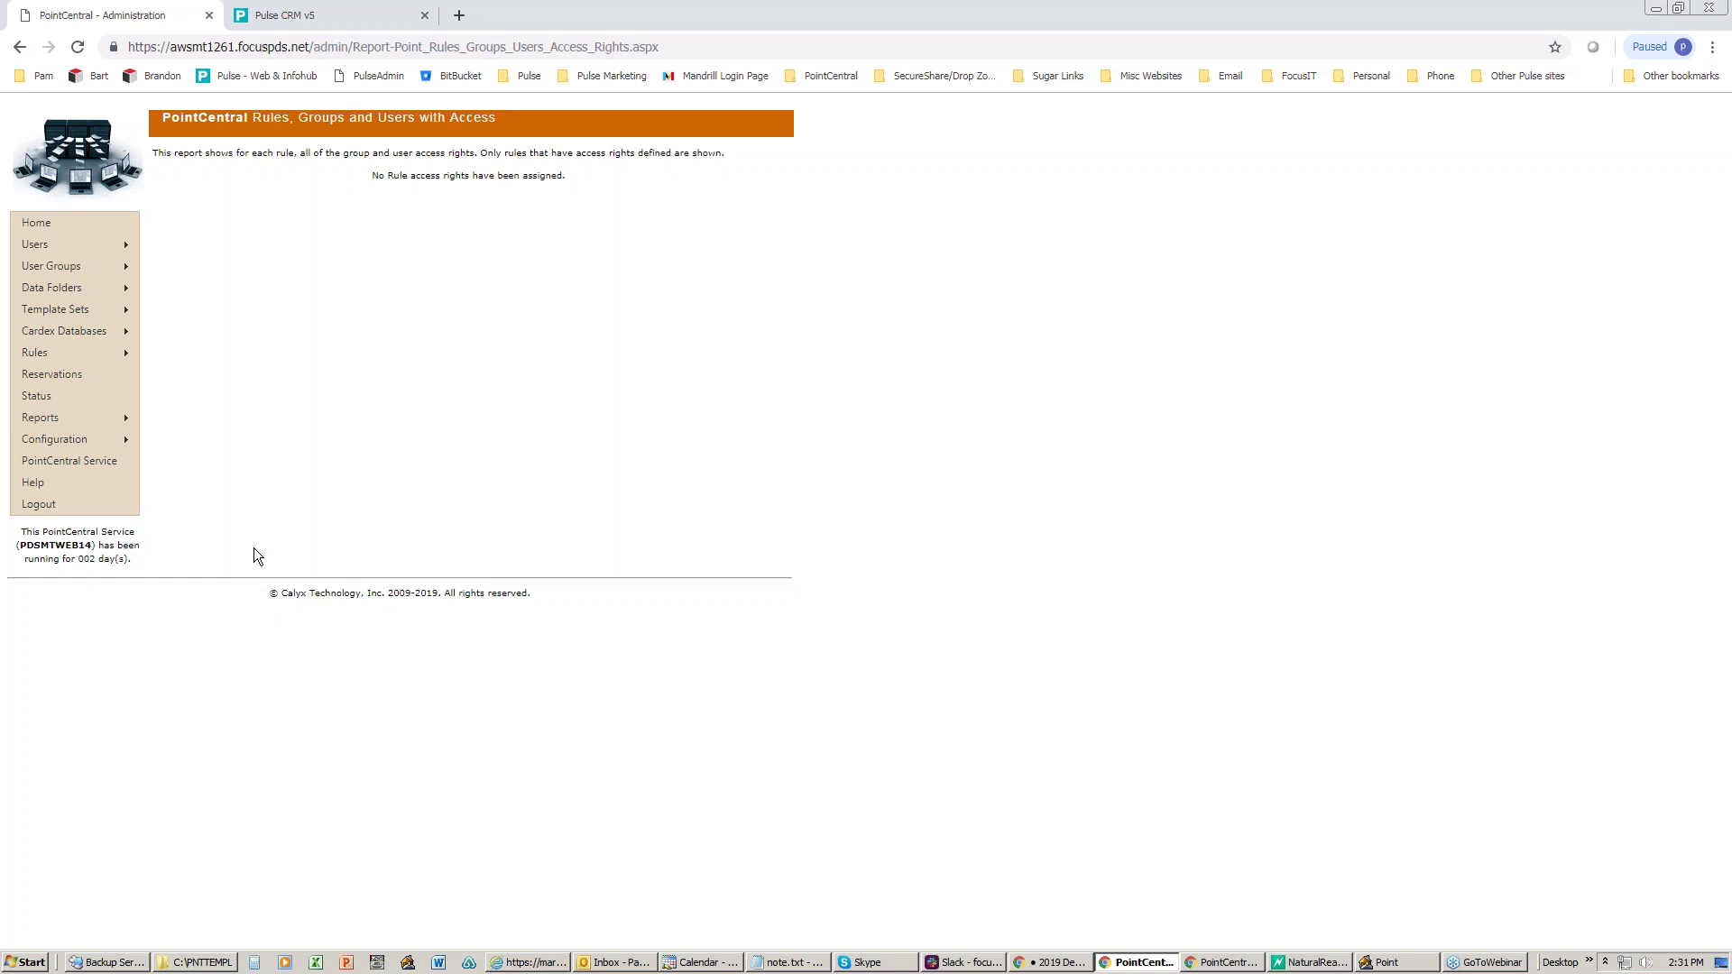
{"action": "mouse_move", "coordinate": [56, 354]}
{"action": "left_click", "coordinate": [1647, 281]}
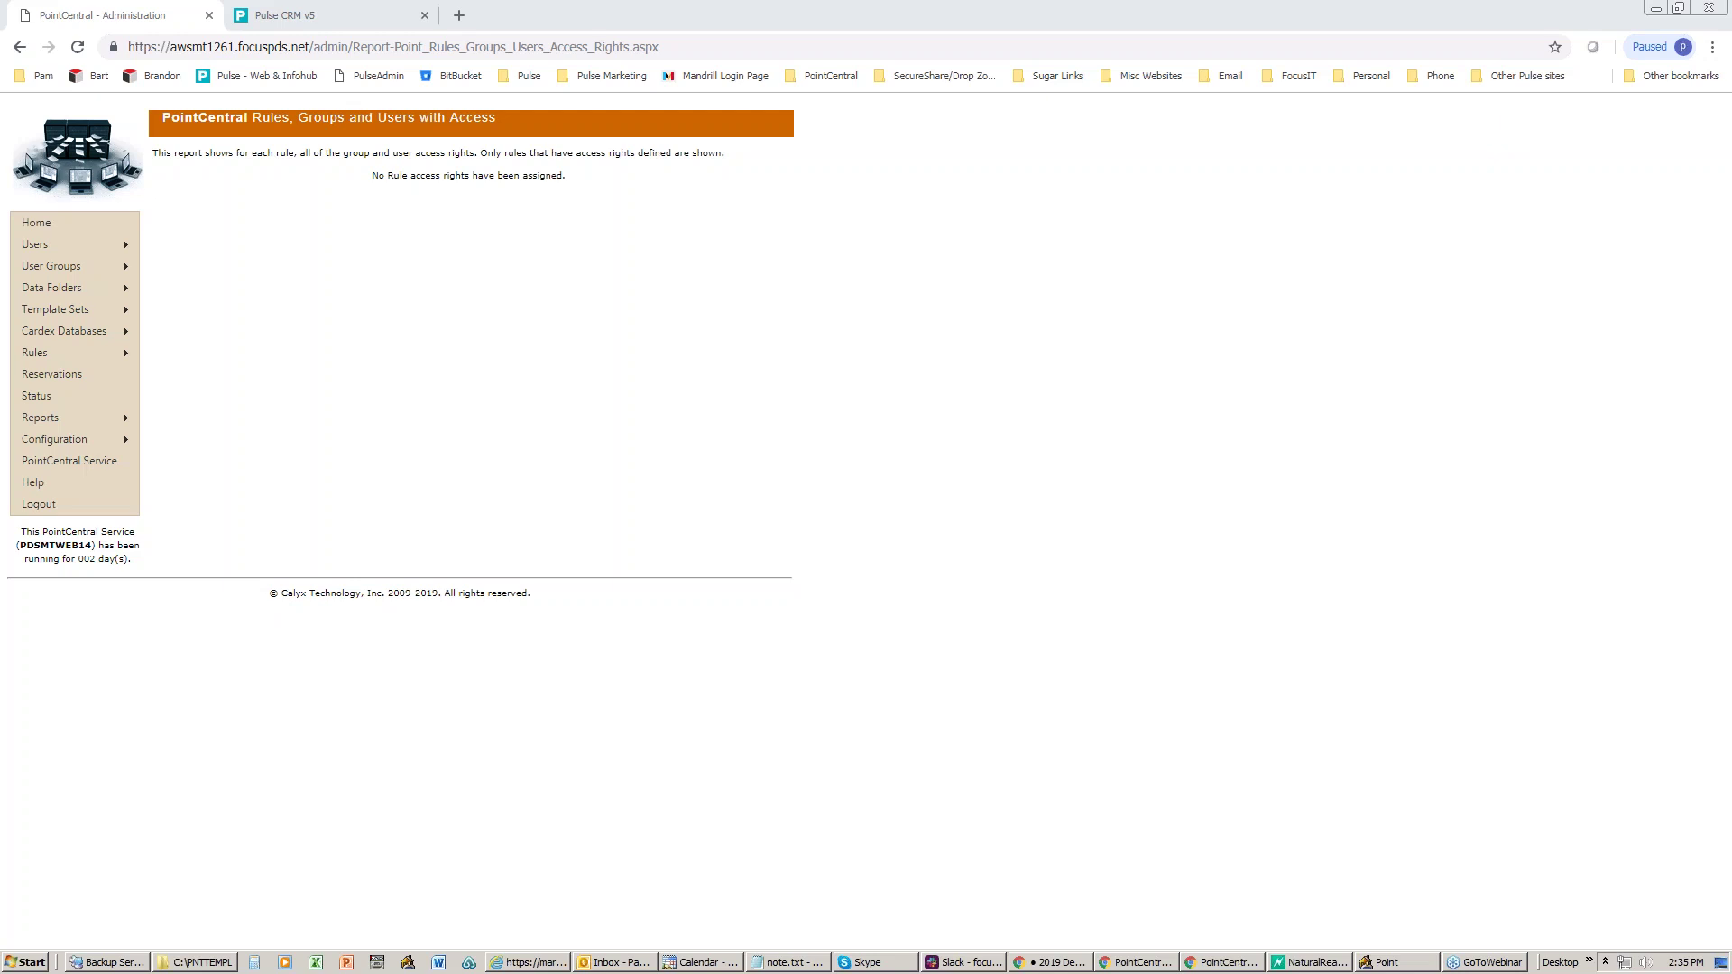
- Open the Configuration > Parameters page, showing the digital key, user lockout and root folder settings
{"action": "mouse_move", "coordinate": [115, 440]}
{"action": "left_click", "coordinate": [190, 441]}
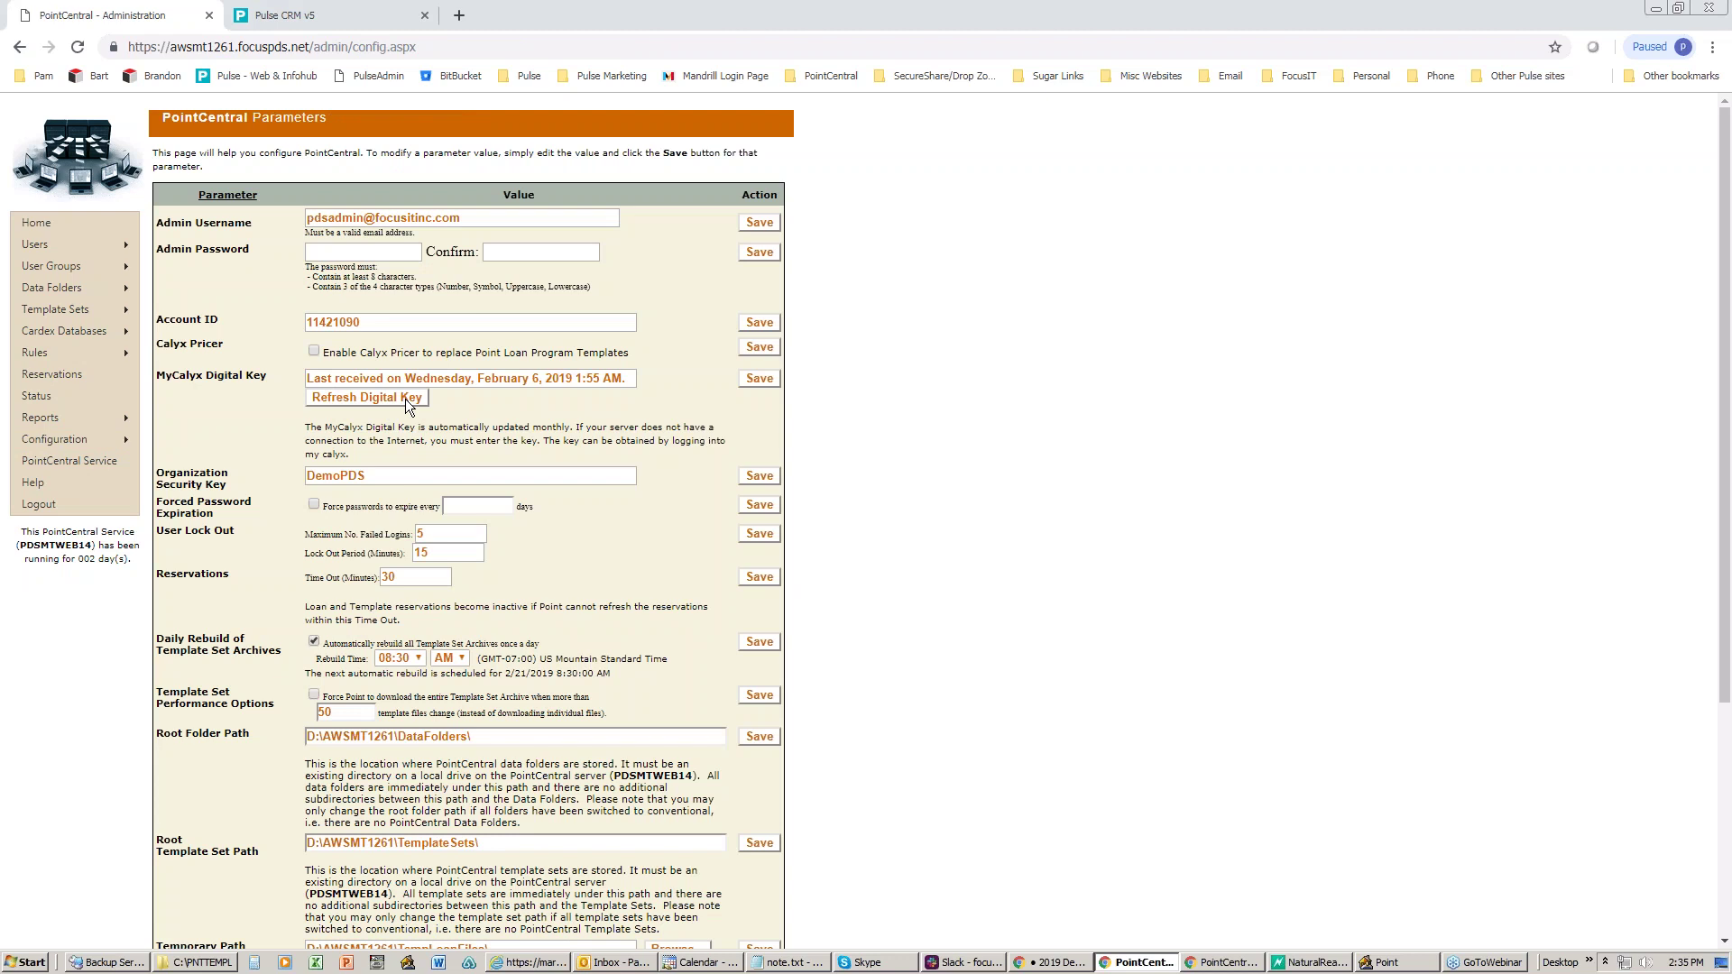
- Return to Home and highlight the Point licence counts: 25 licensed, 15 active, 10 remaining
{"action": "left_click", "coordinate": [95, 225]}
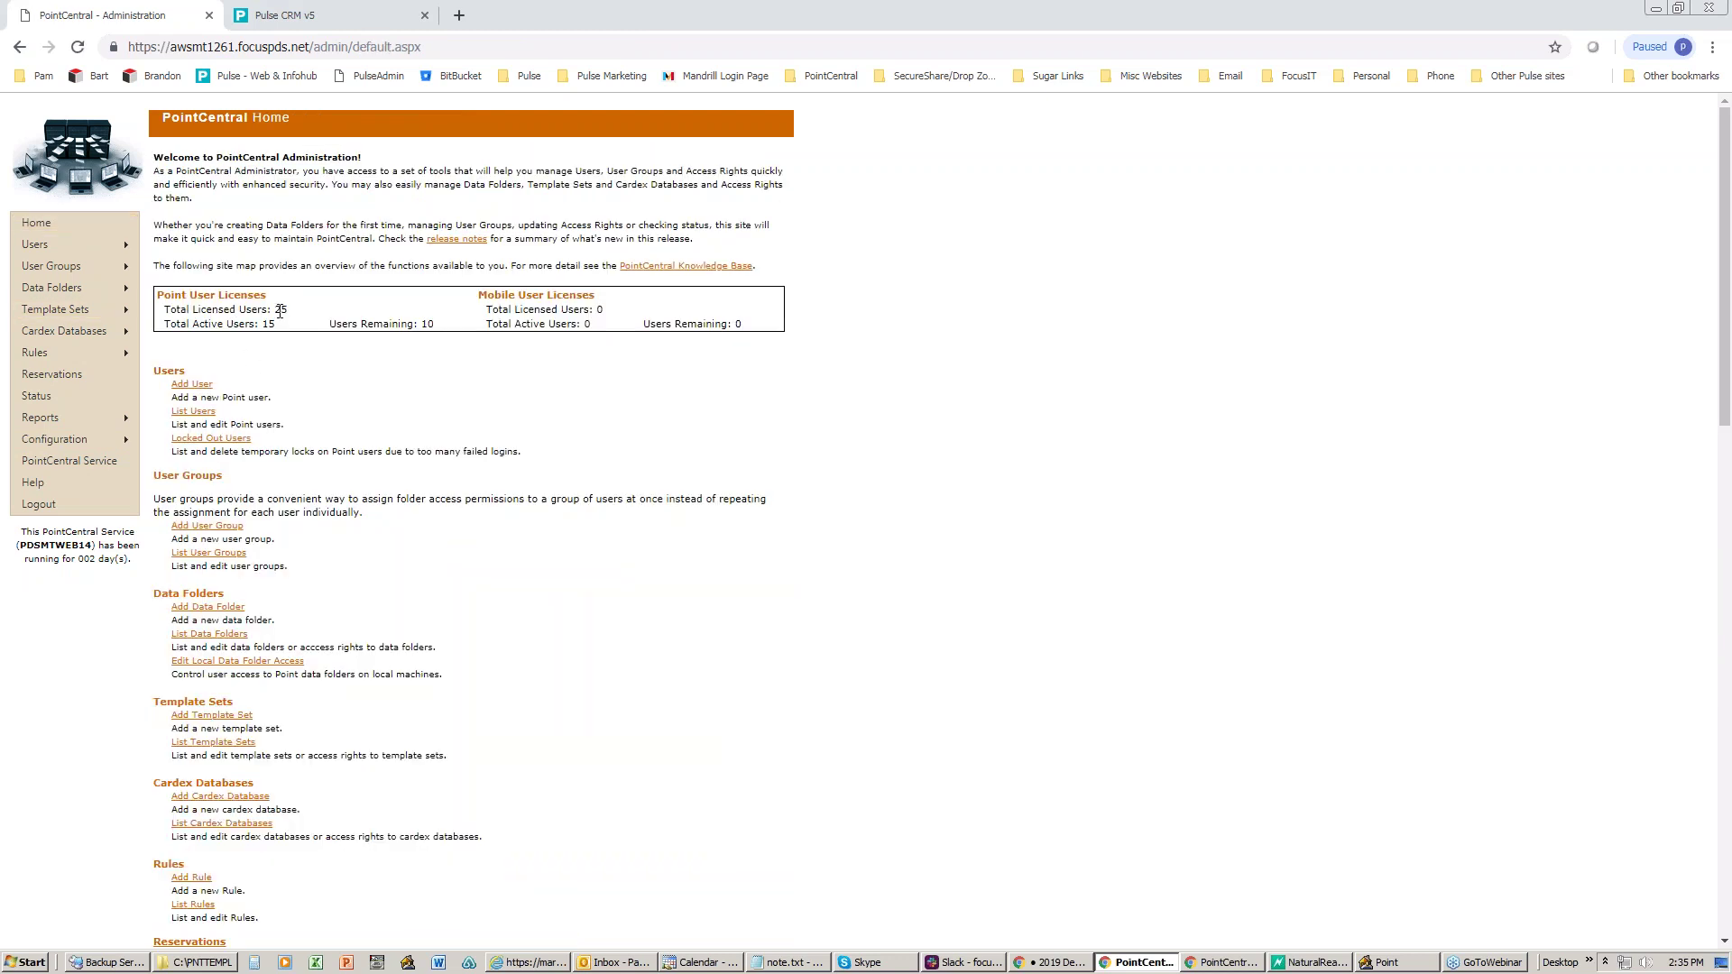
{"action": "left_click_drag", "start_coordinate": [274, 309], "coordinate": [288, 310]}
{"action": "left_click", "coordinate": [263, 325]}
{"action": "left_click", "coordinate": [424, 323]}
{"action": "left_click_drag", "start_coordinate": [424, 323], "coordinate": [440, 330]}
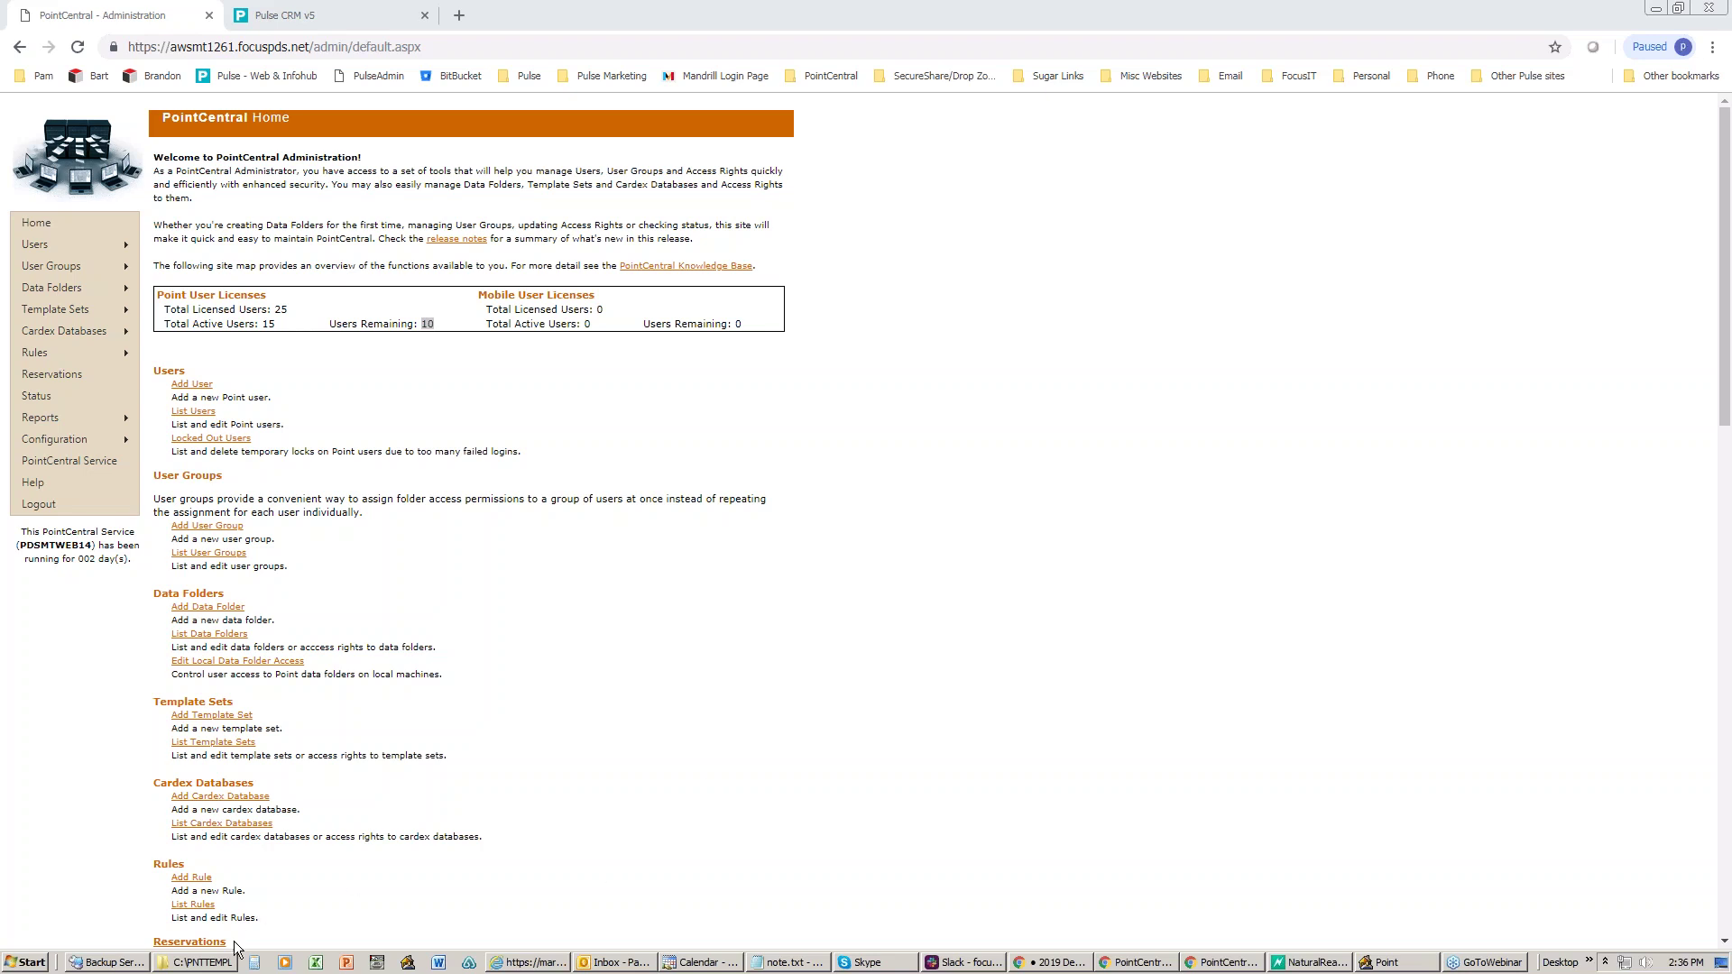
- Switch to Point, list the Borrower Master templates, then minimize Point to reveal the PNTTEMPL folder
{"action": "left_click", "coordinate": [190, 963]}
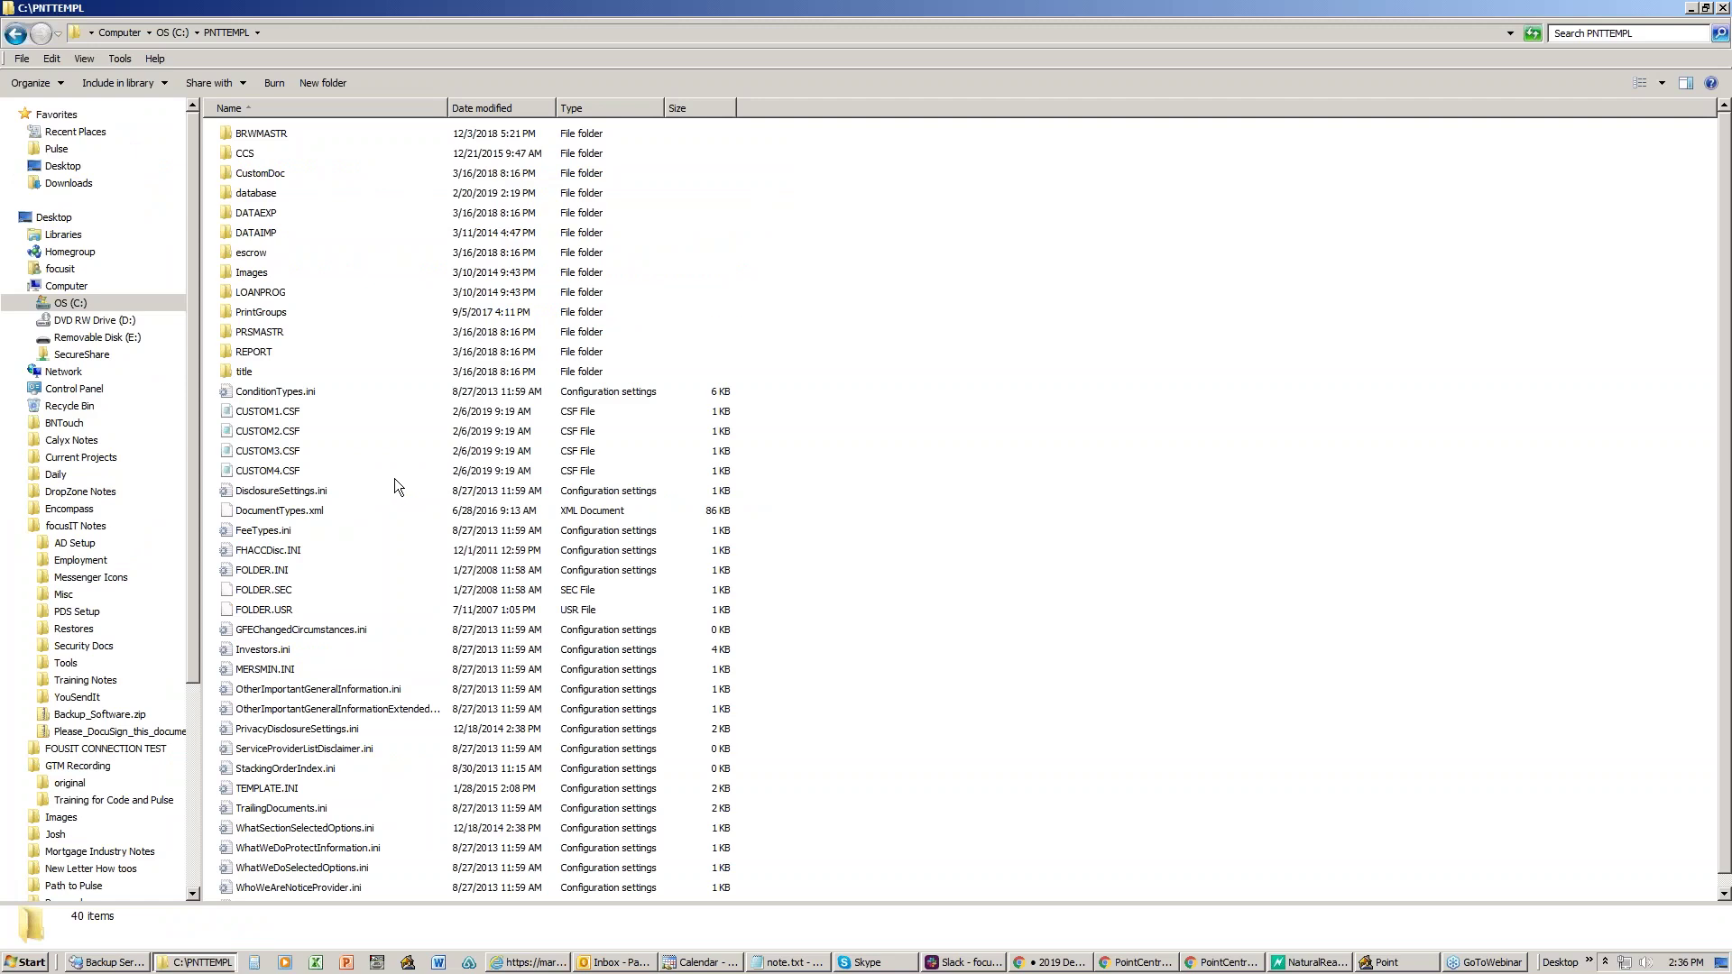
{"action": "left_click", "coordinate": [1390, 962]}
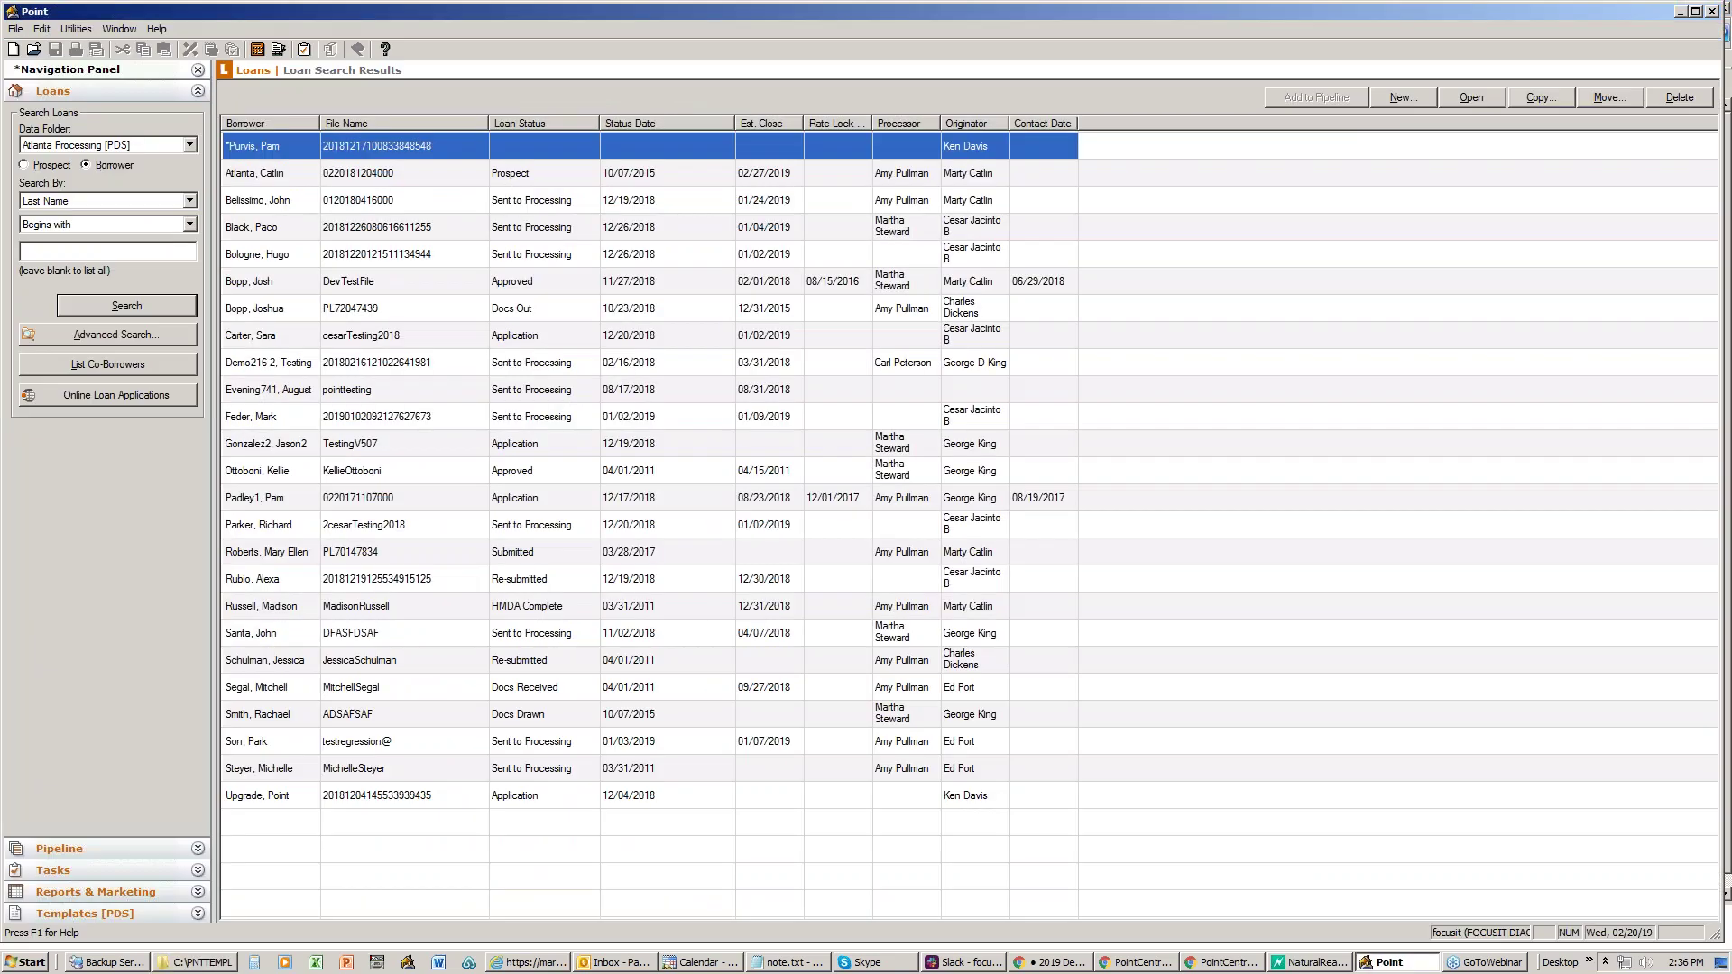
{"action": "left_click", "coordinate": [45, 913]}
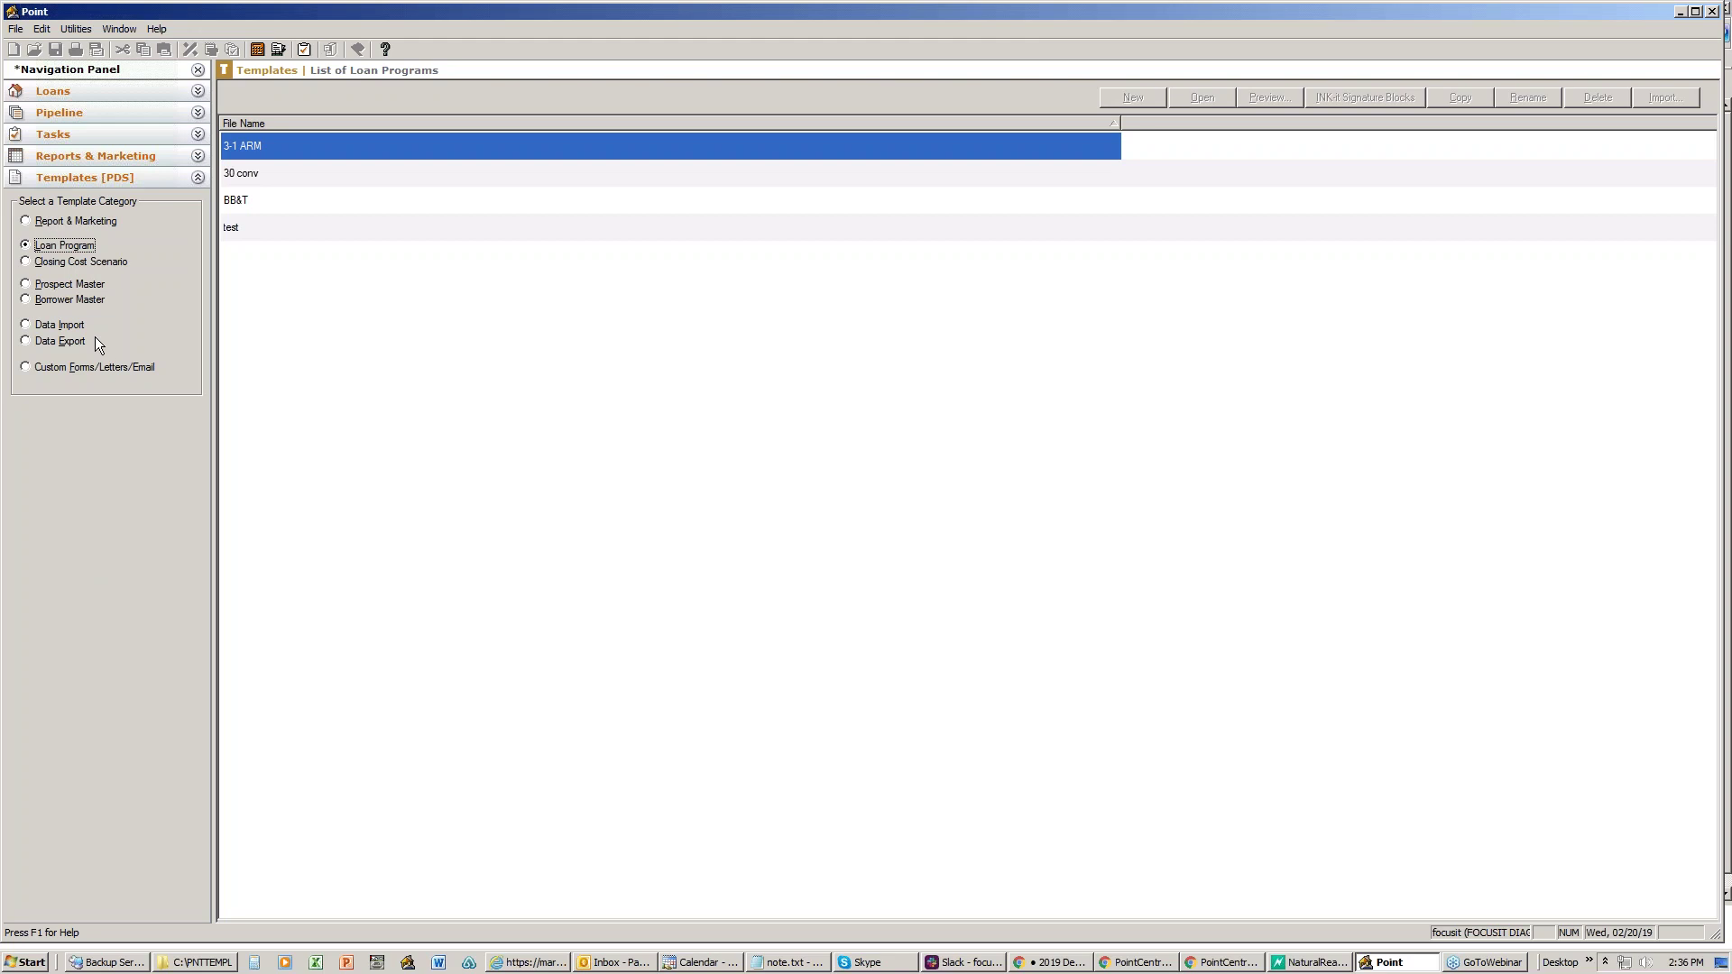
{"action": "left_click", "coordinate": [80, 296]}
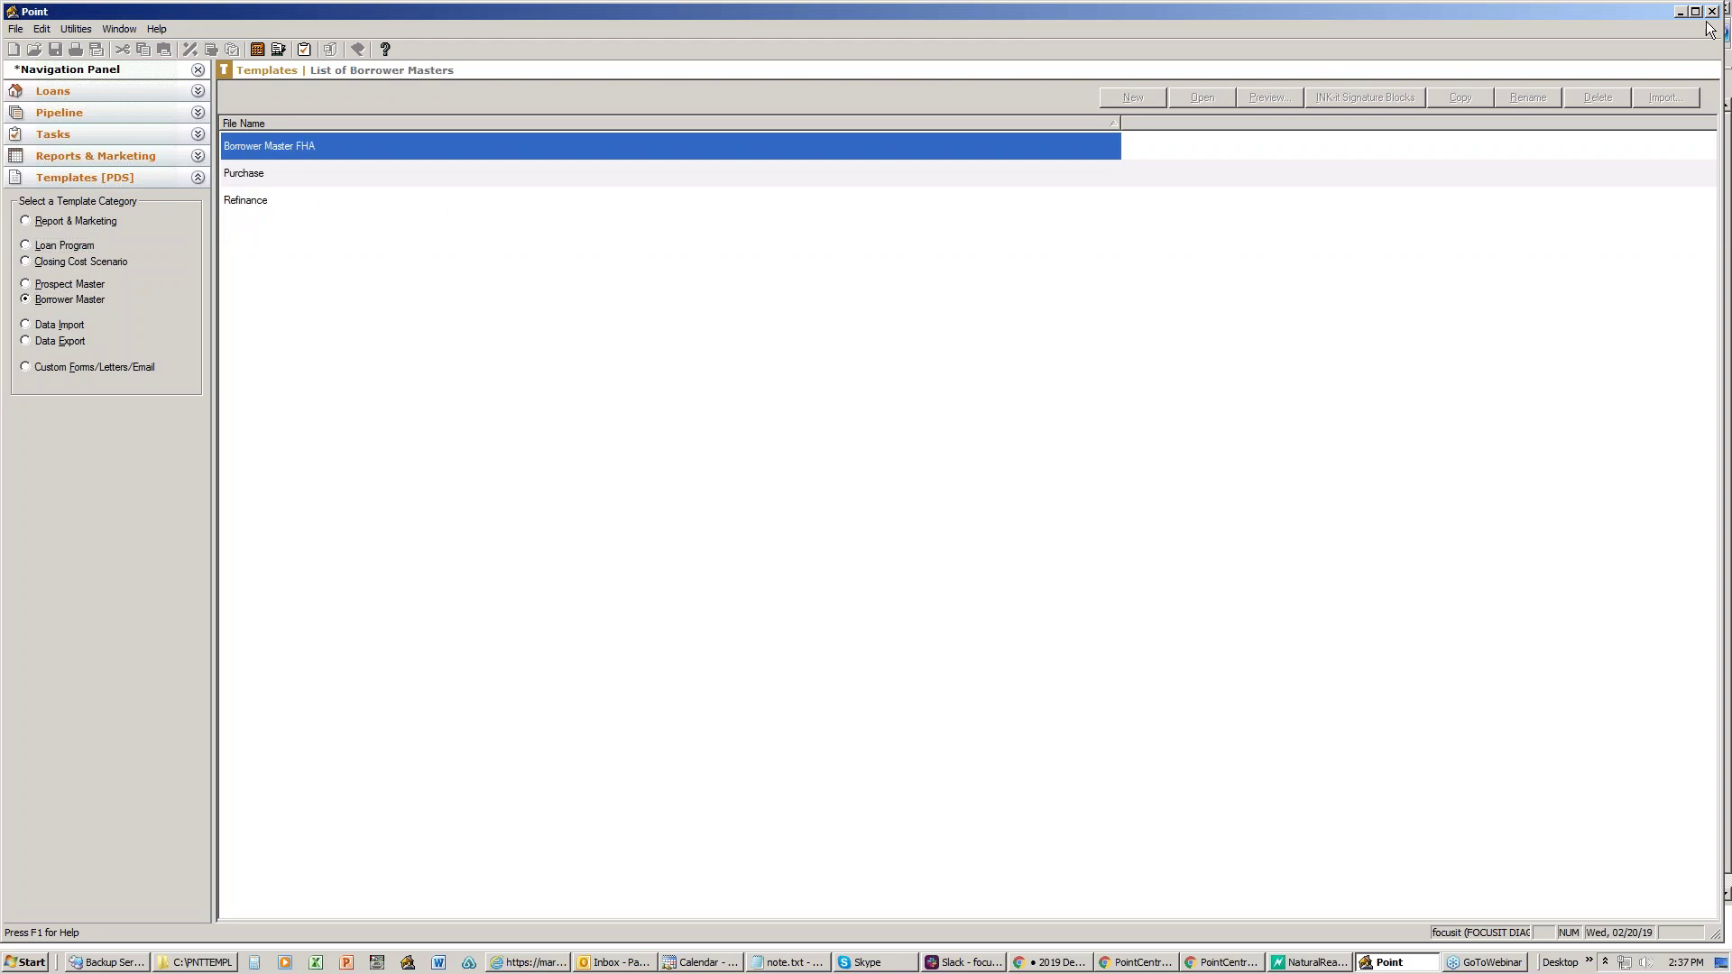
{"action": "left_click", "coordinate": [1680, 12]}
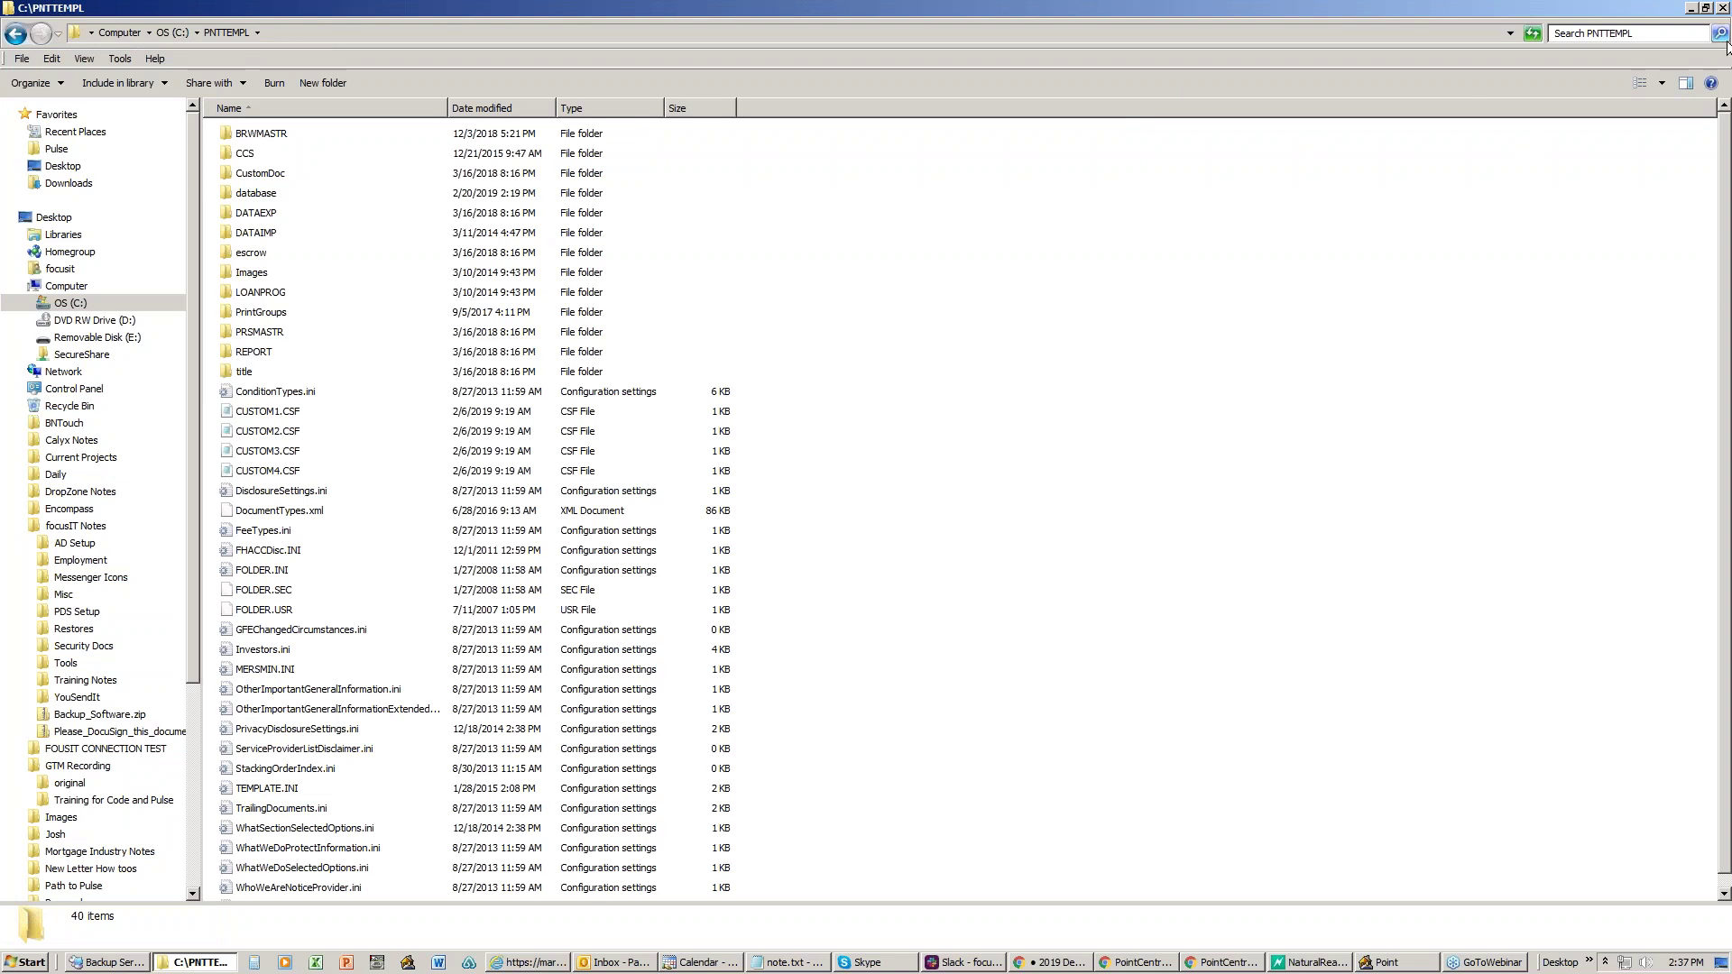
- Browse to C:\PNTTEMPL\BRWMASTR and select FHA Purchase.bmt among its five .bmt files
{"action": "left_click", "coordinate": [72, 305]}
{"action": "double_click", "coordinate": [270, 552]}
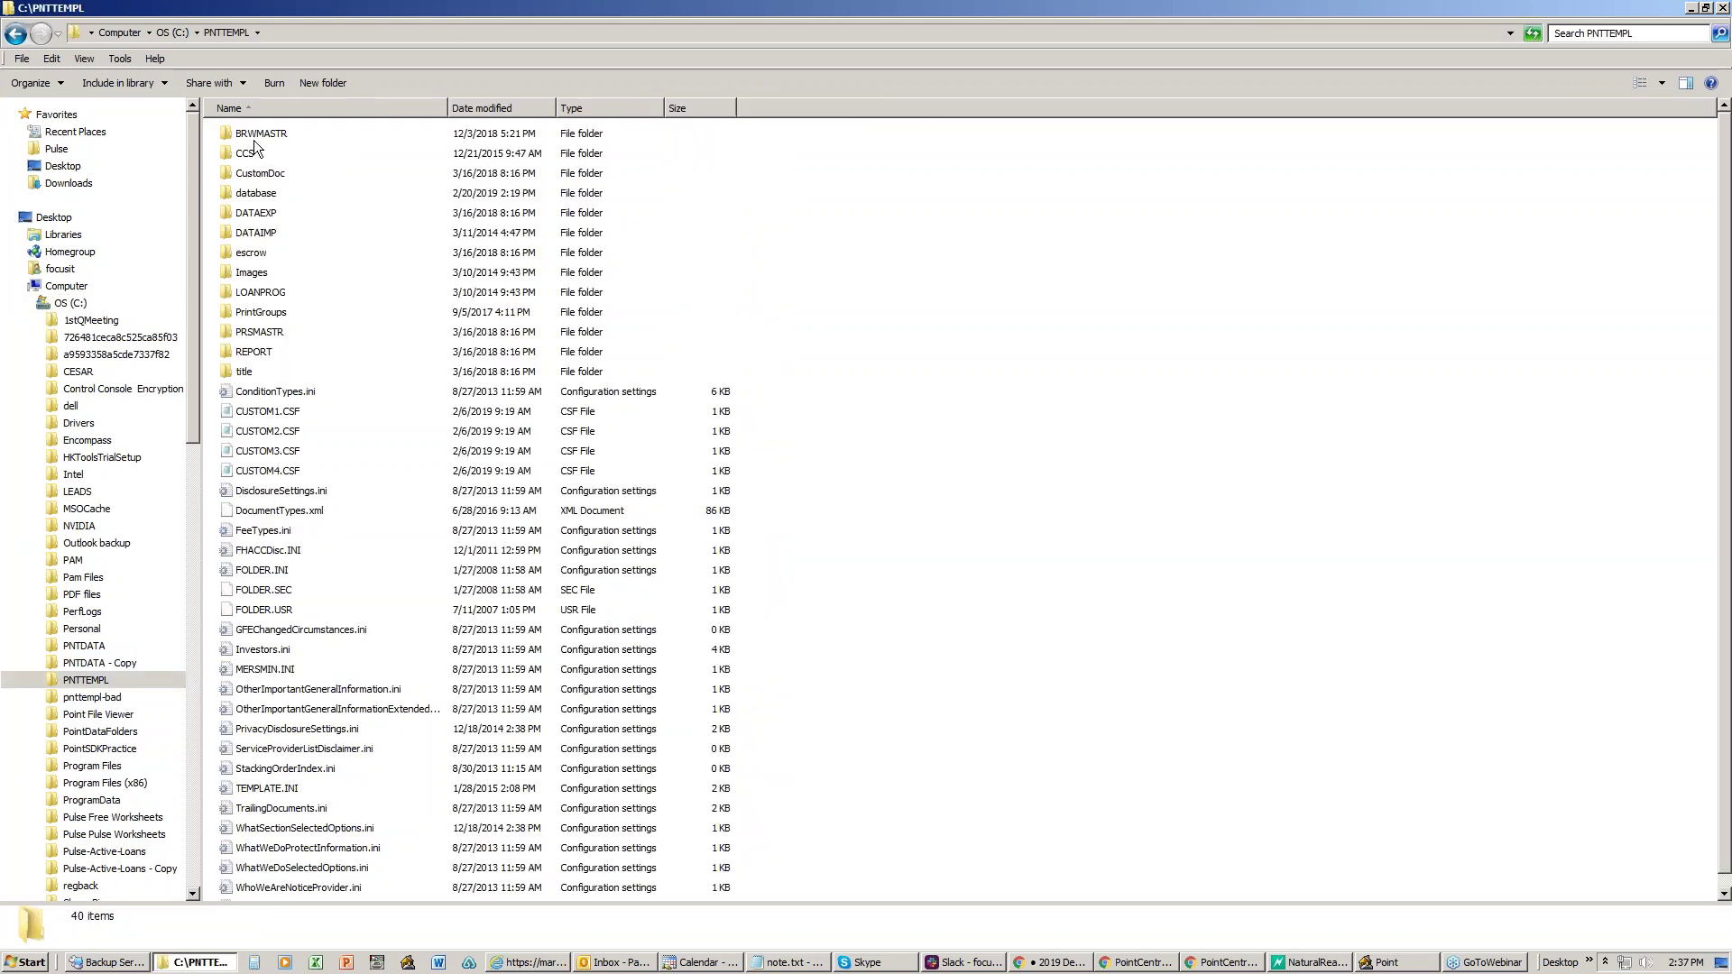
{"action": "double_click", "coordinate": [258, 137]}
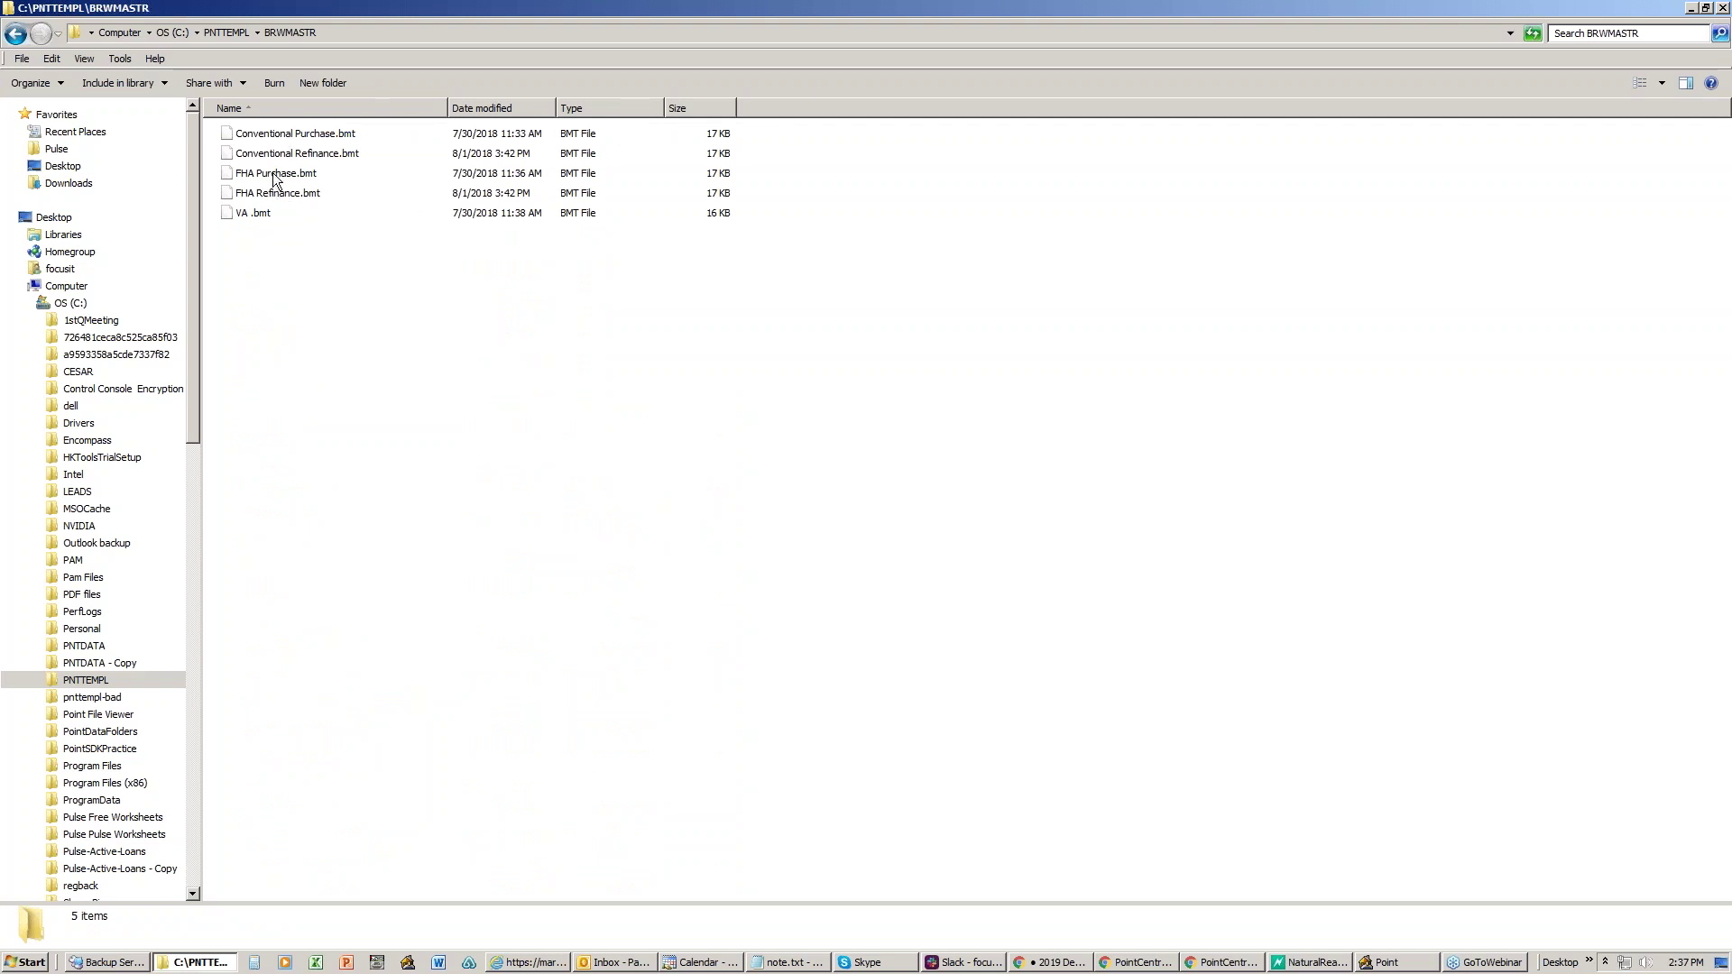
{"action": "left_click", "coordinate": [274, 175]}
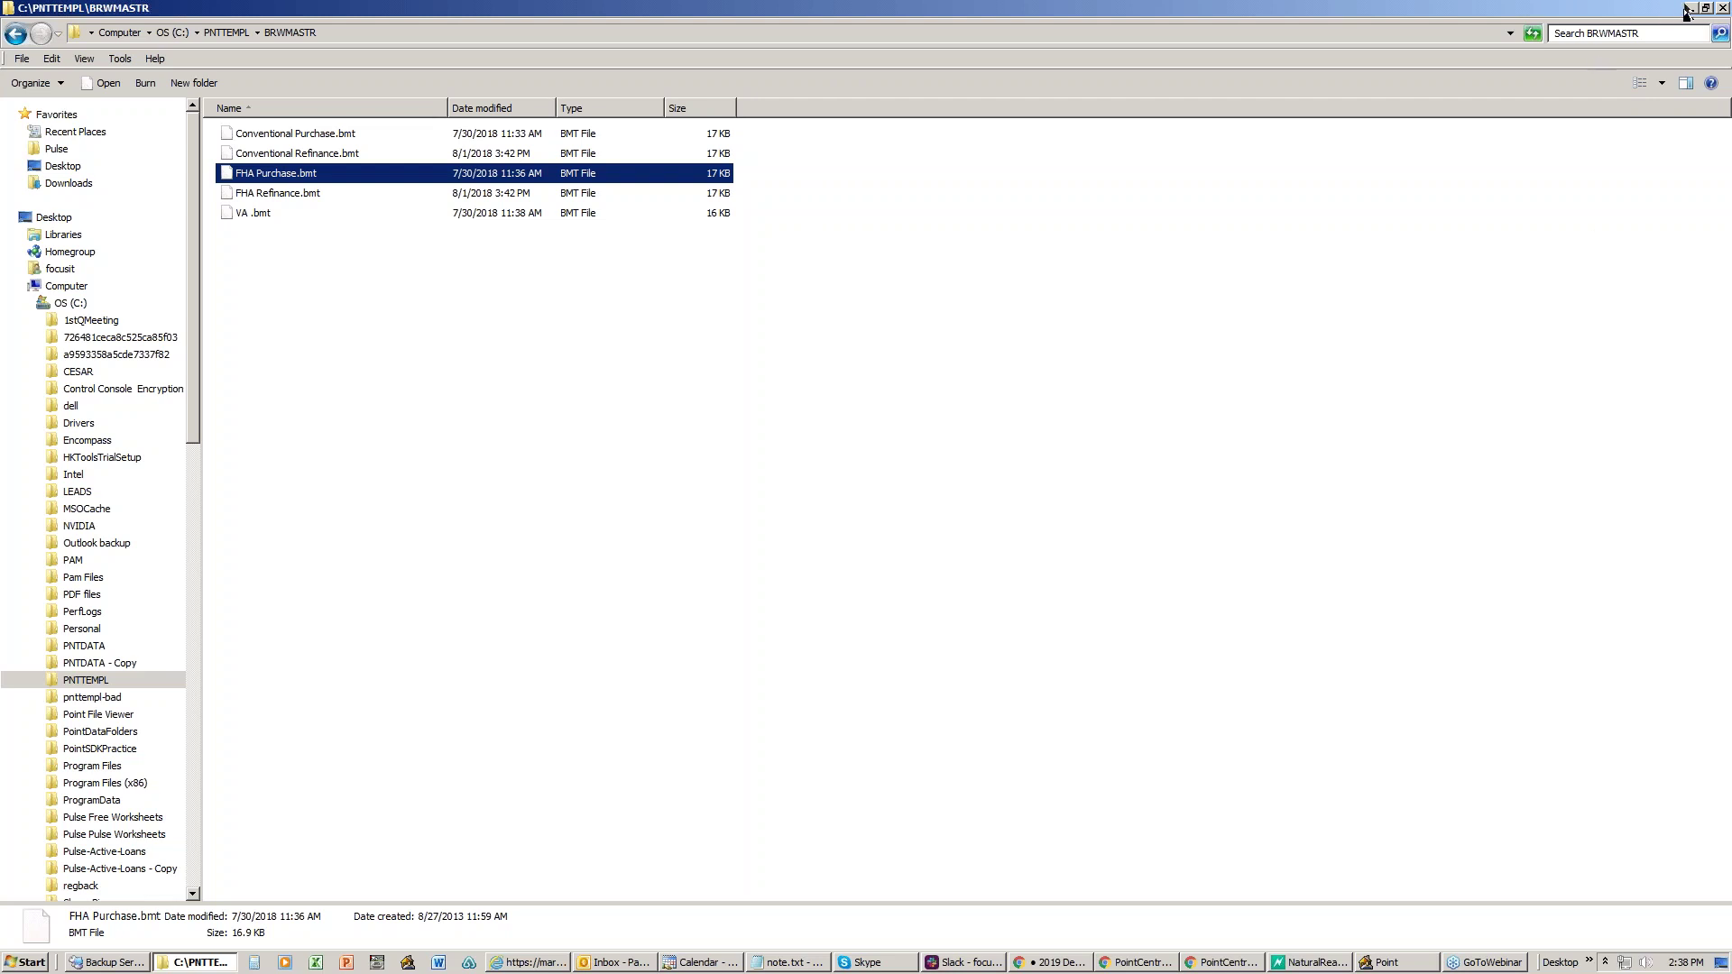
- Minimize Explorer and bring Point back to its three-entry Borrower Masters list
{"action": "left_click", "coordinate": [1691, 8]}
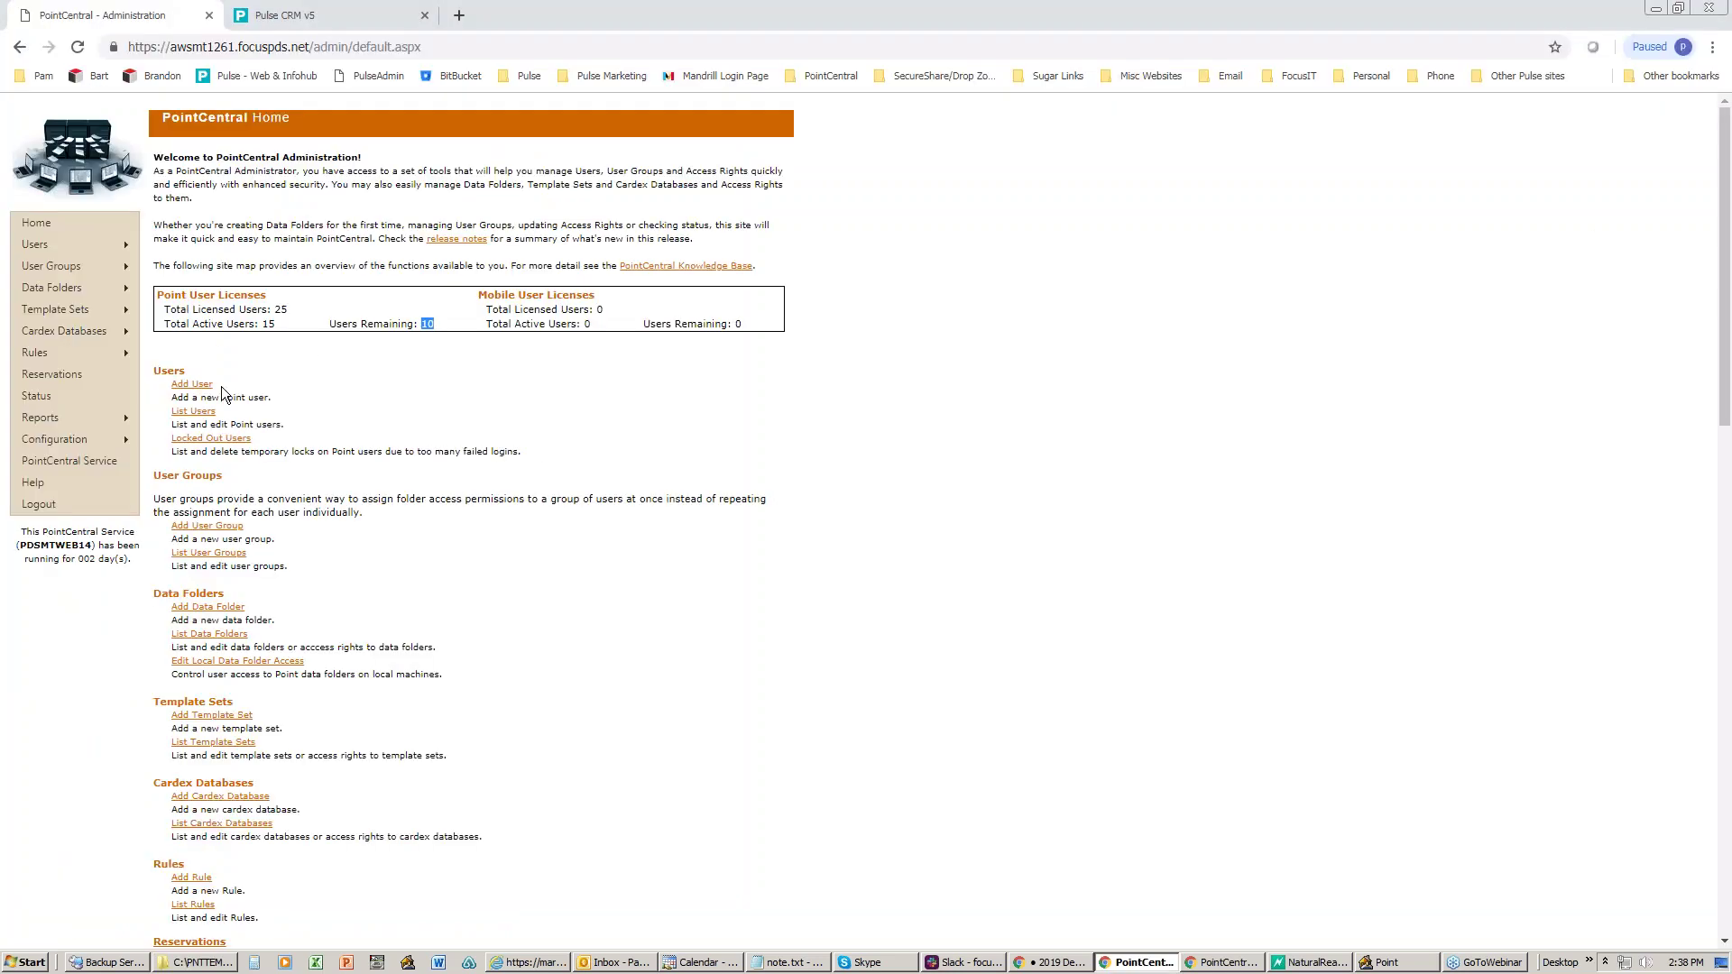
{"action": "left_click", "coordinate": [1394, 962]}
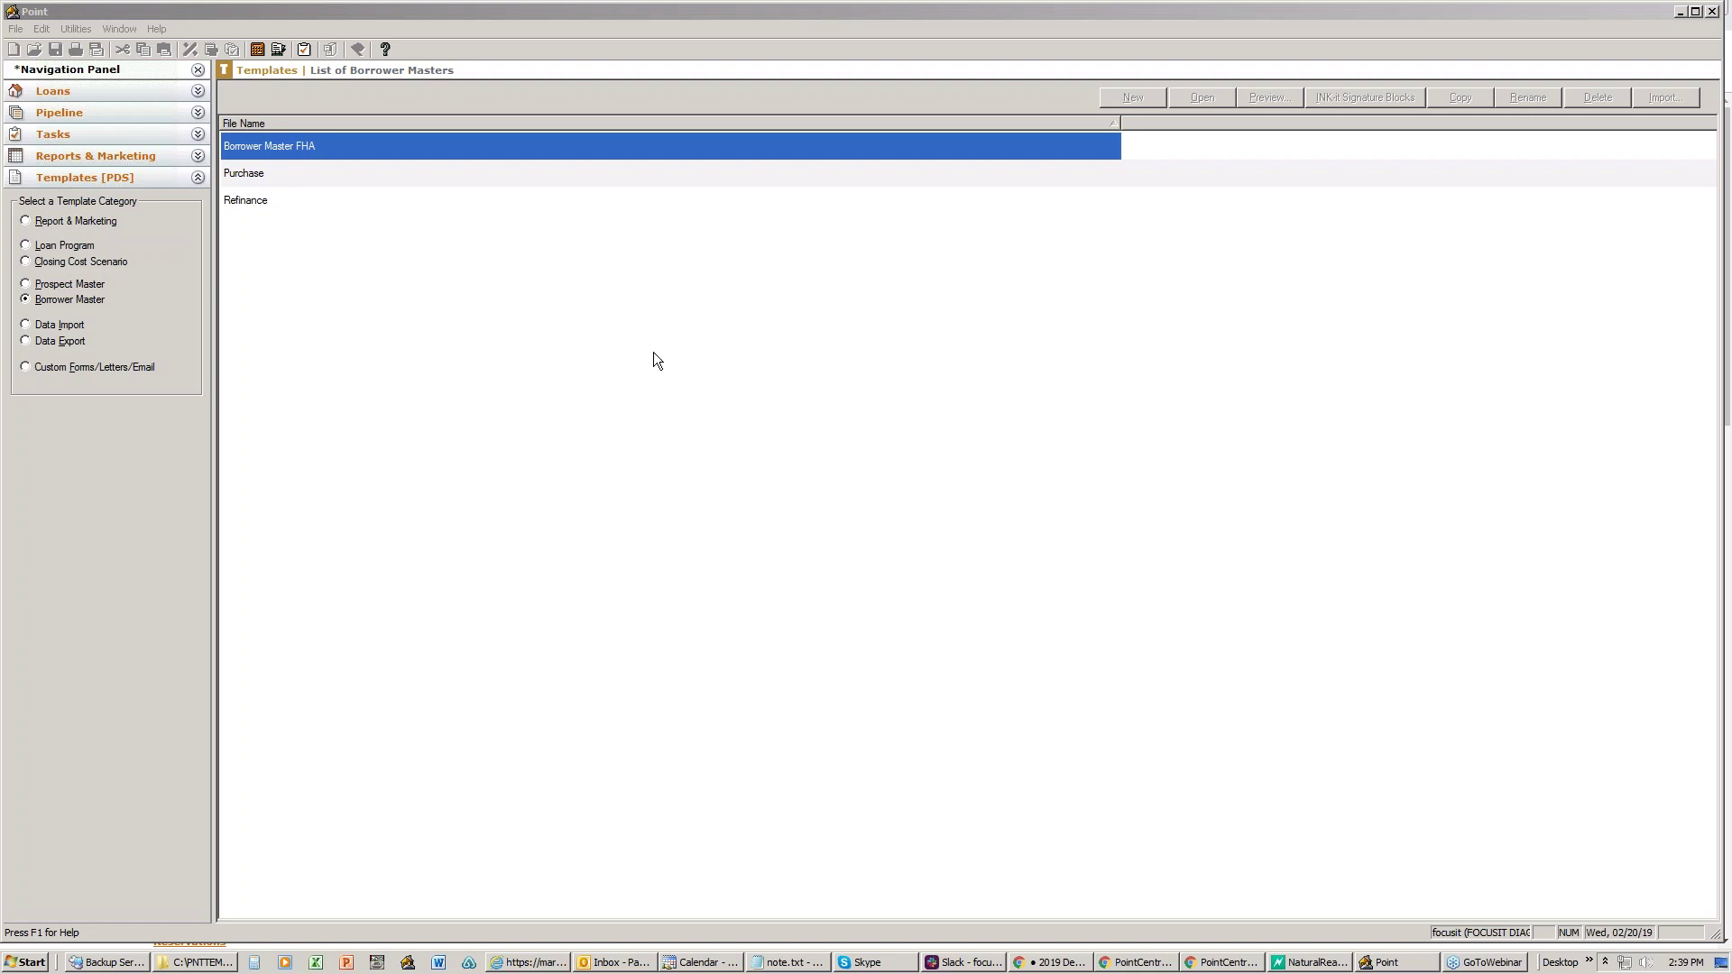
- Start a blank Notepad note and type the contact's e-mail address, correcting its ending to .com
{"action": "left_click", "coordinate": [27, 961]}
{"action": "left_click", "coordinate": [80, 495]}
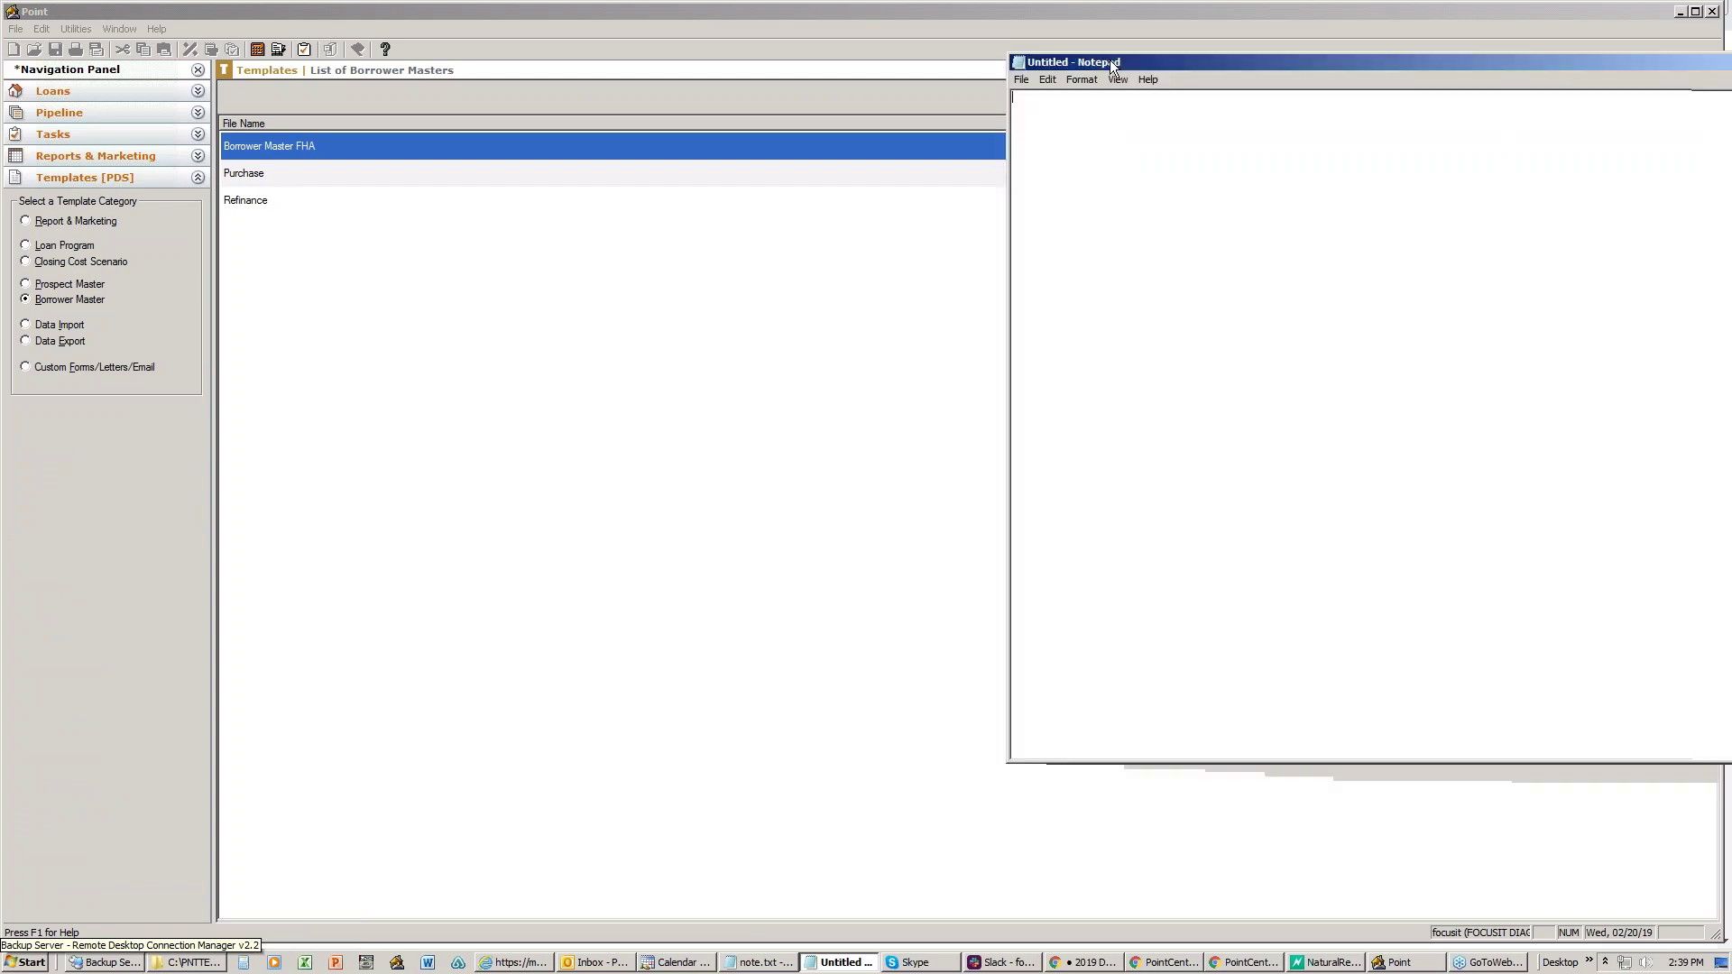
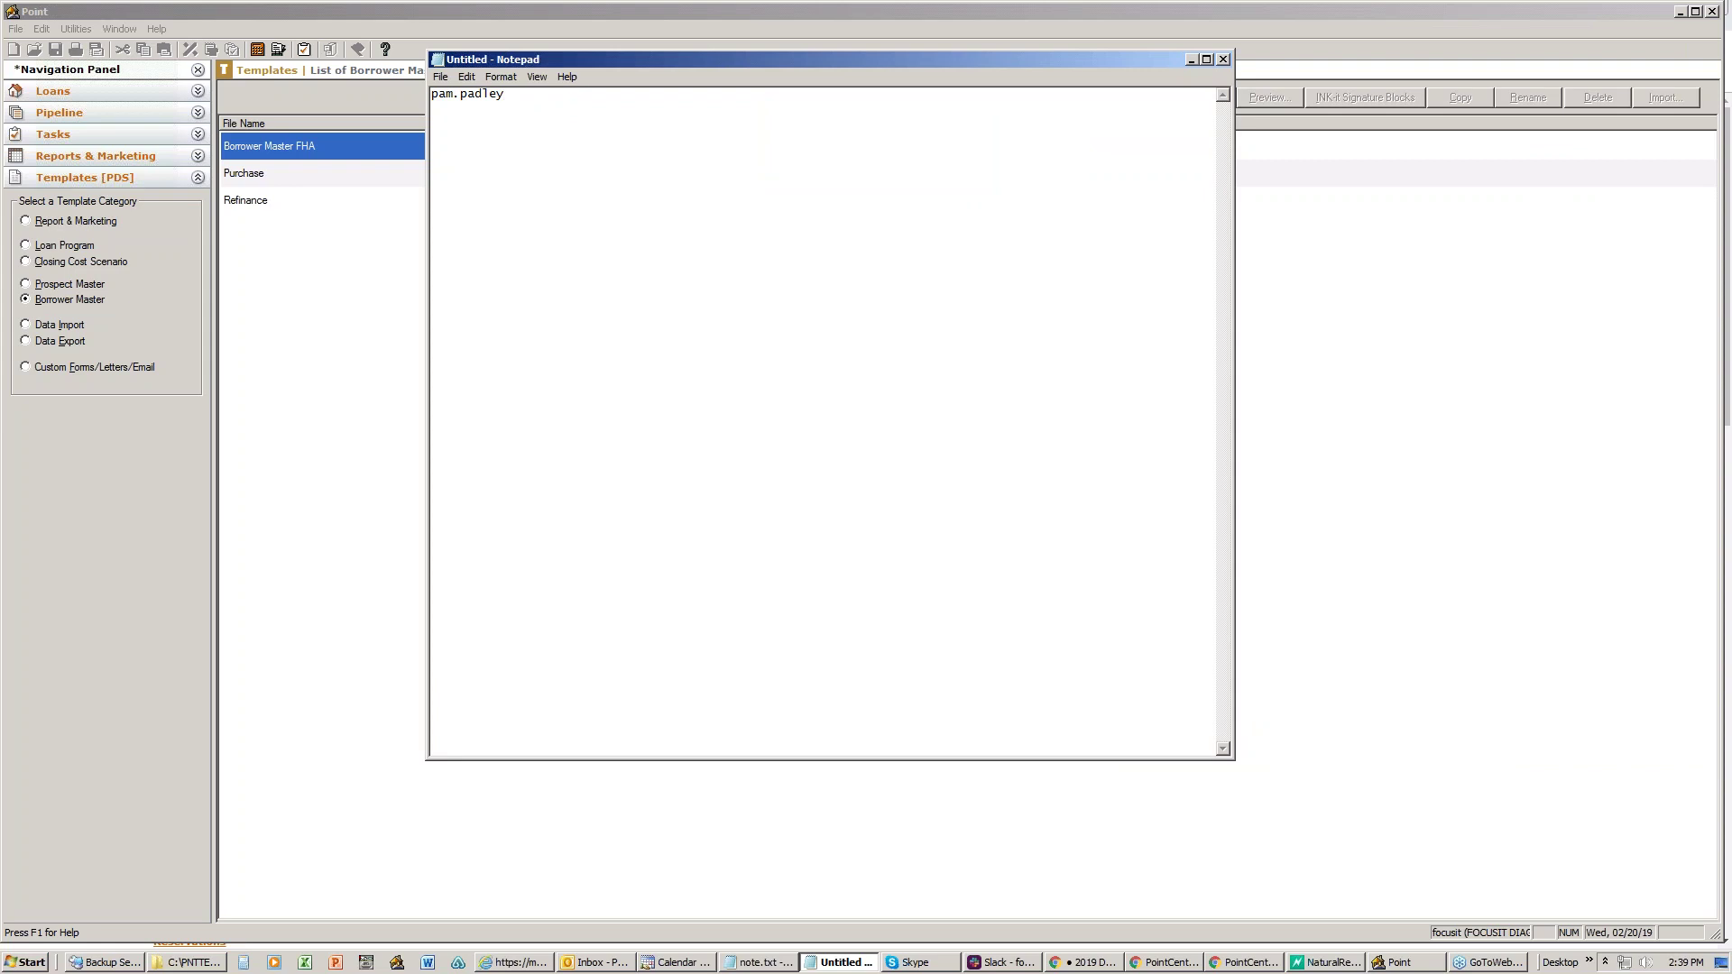
{"action": "type", "text": "com"}
- Select and copy the full e-mail address, then close the note
{"action": "left_click_drag", "start_coordinate": [613, 94], "coordinate": [426, 97]}
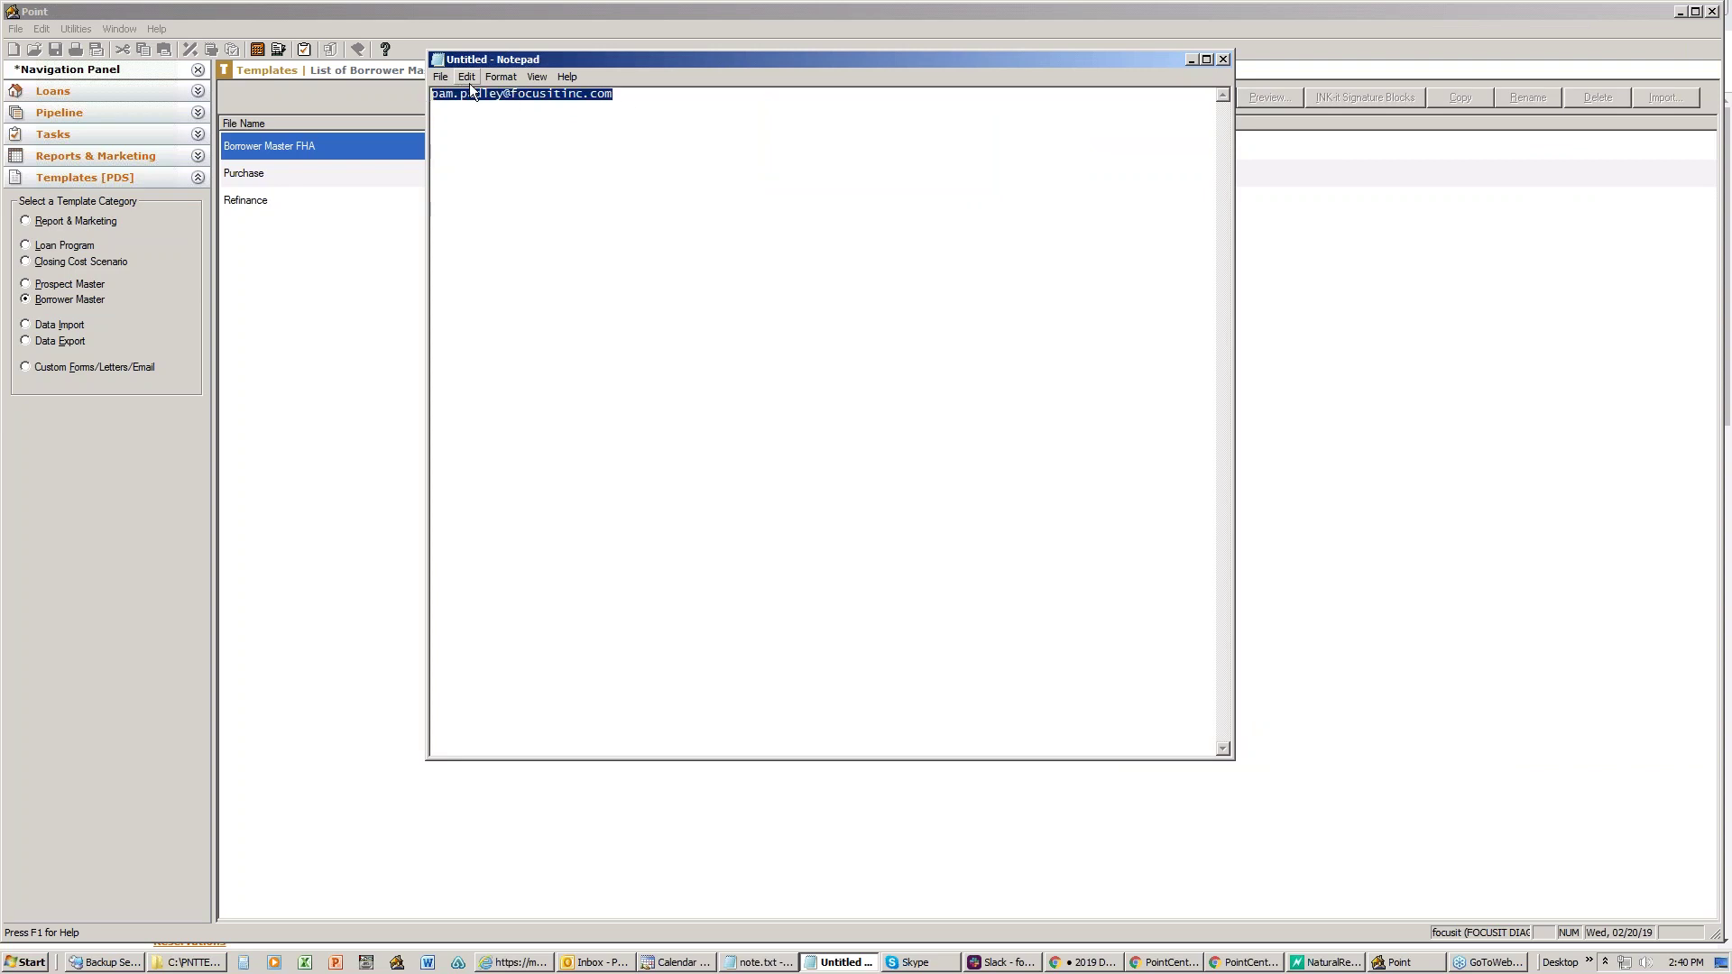
{"action": "left_click", "coordinate": [503, 78]}
{"action": "mouse_move", "coordinate": [466, 78]}
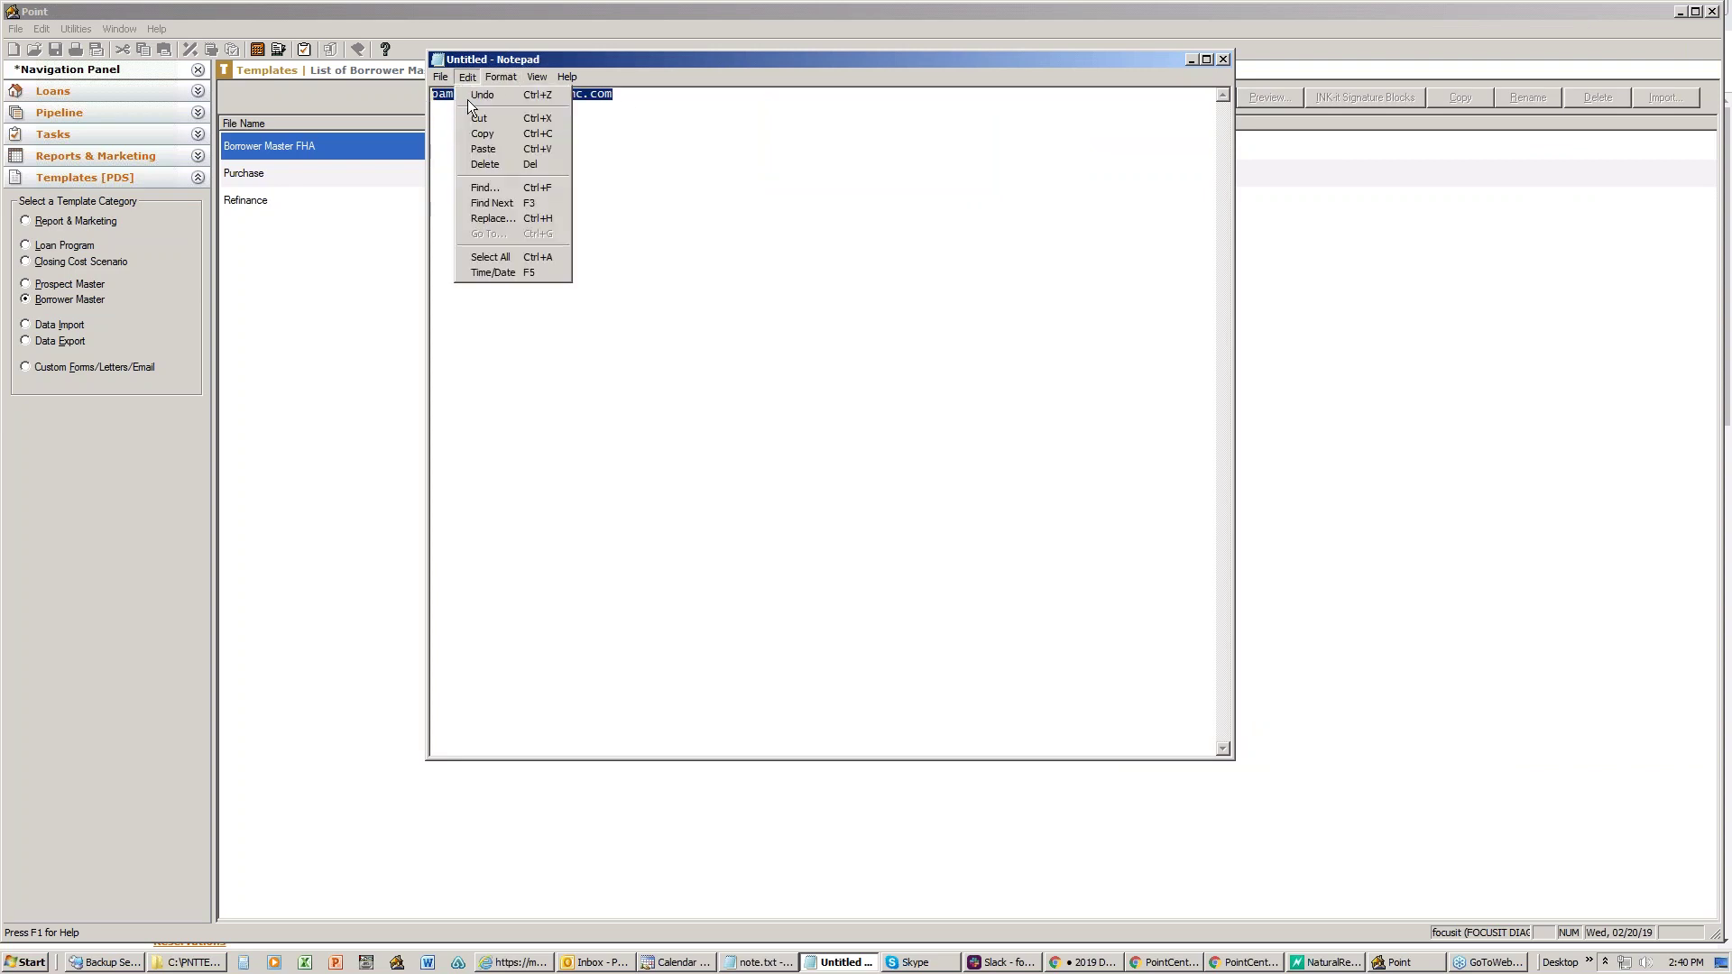
{"action": "left_click", "coordinate": [462, 126]}
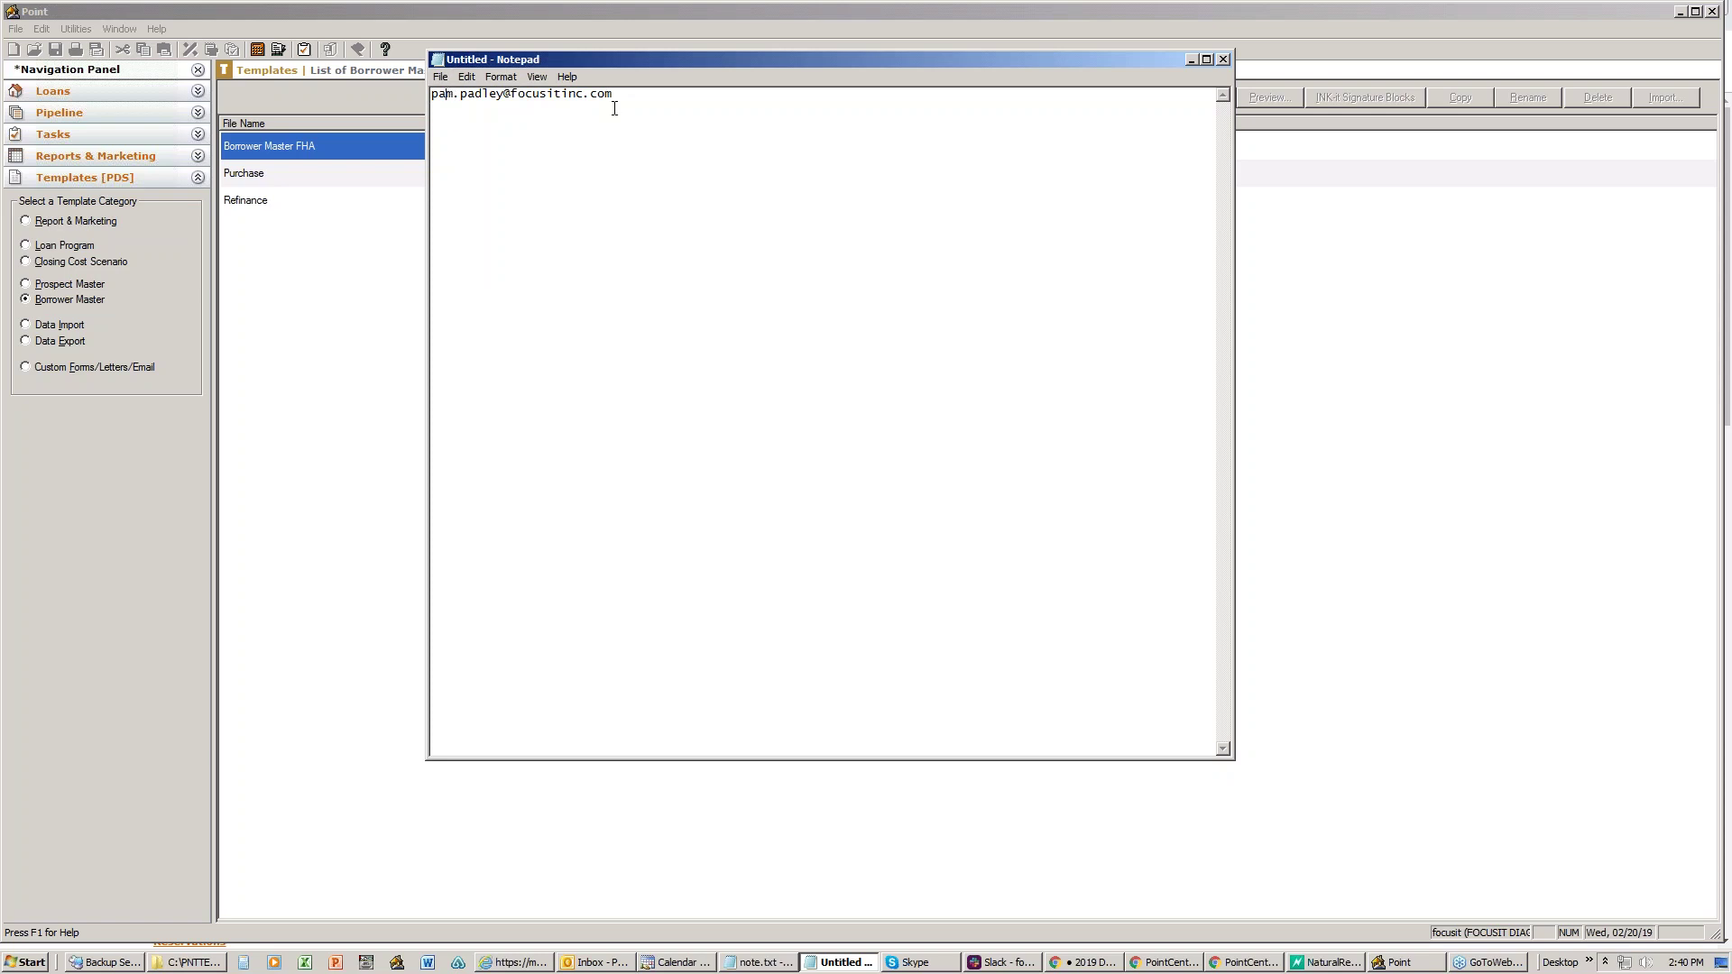
{"action": "left_click_drag", "start_coordinate": [624, 99], "coordinate": [430, 87]}
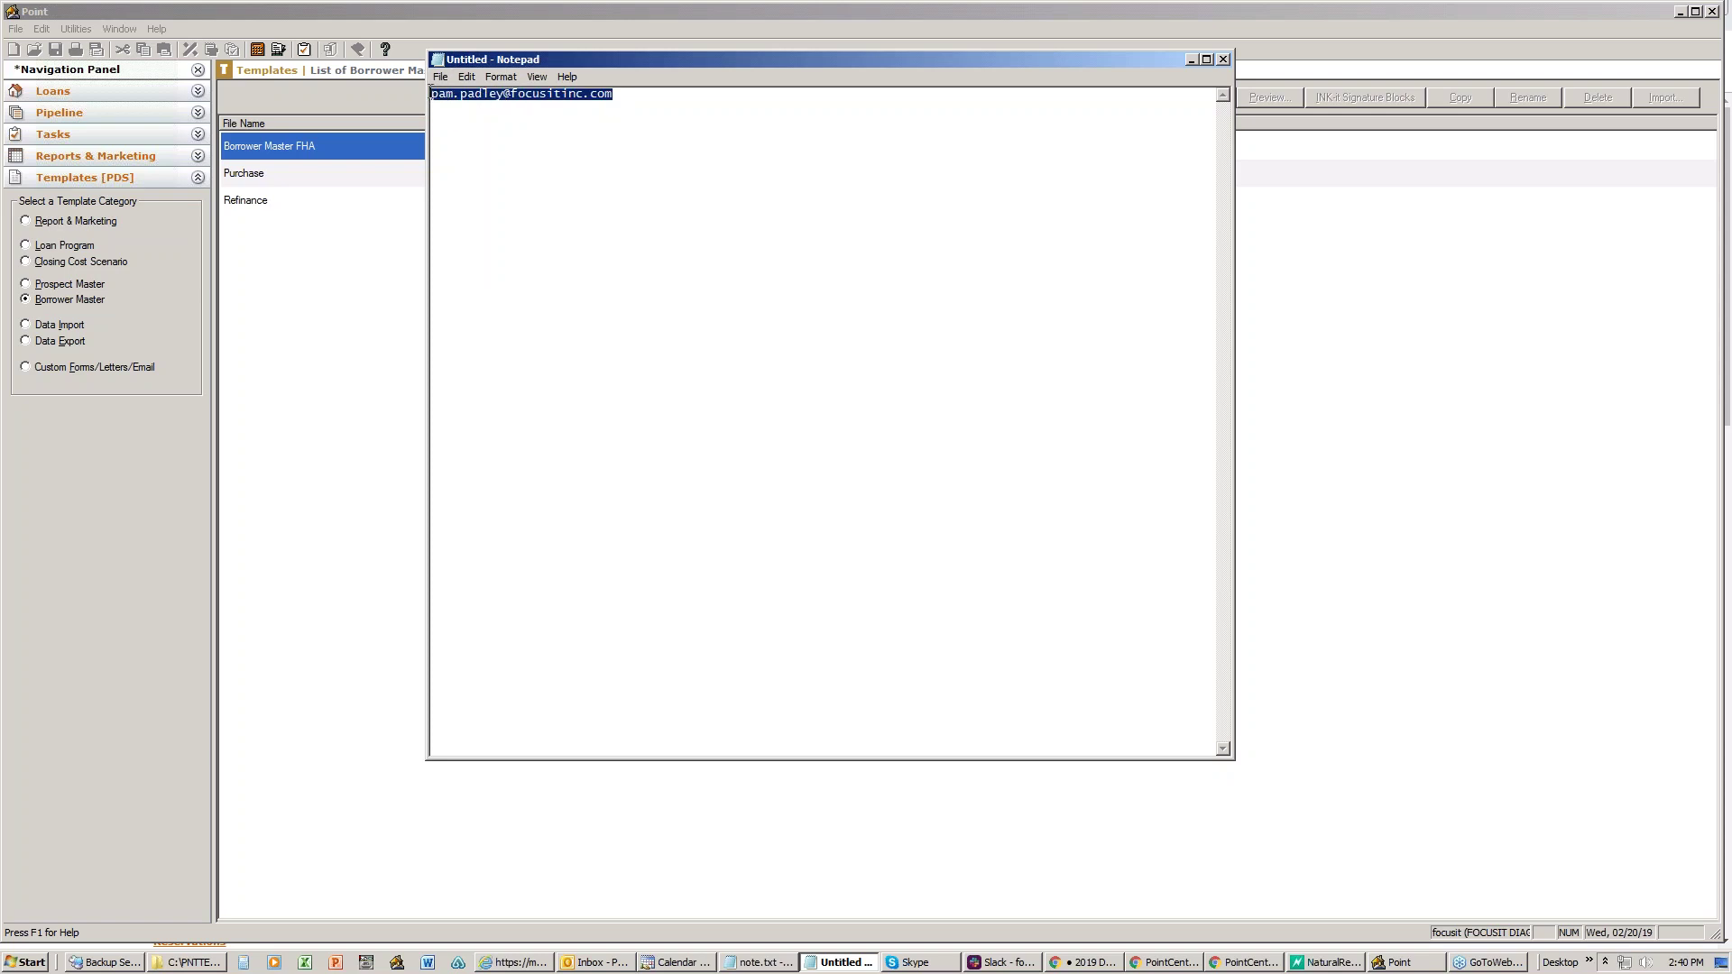
{"action": "left_click", "coordinate": [658, 110]}
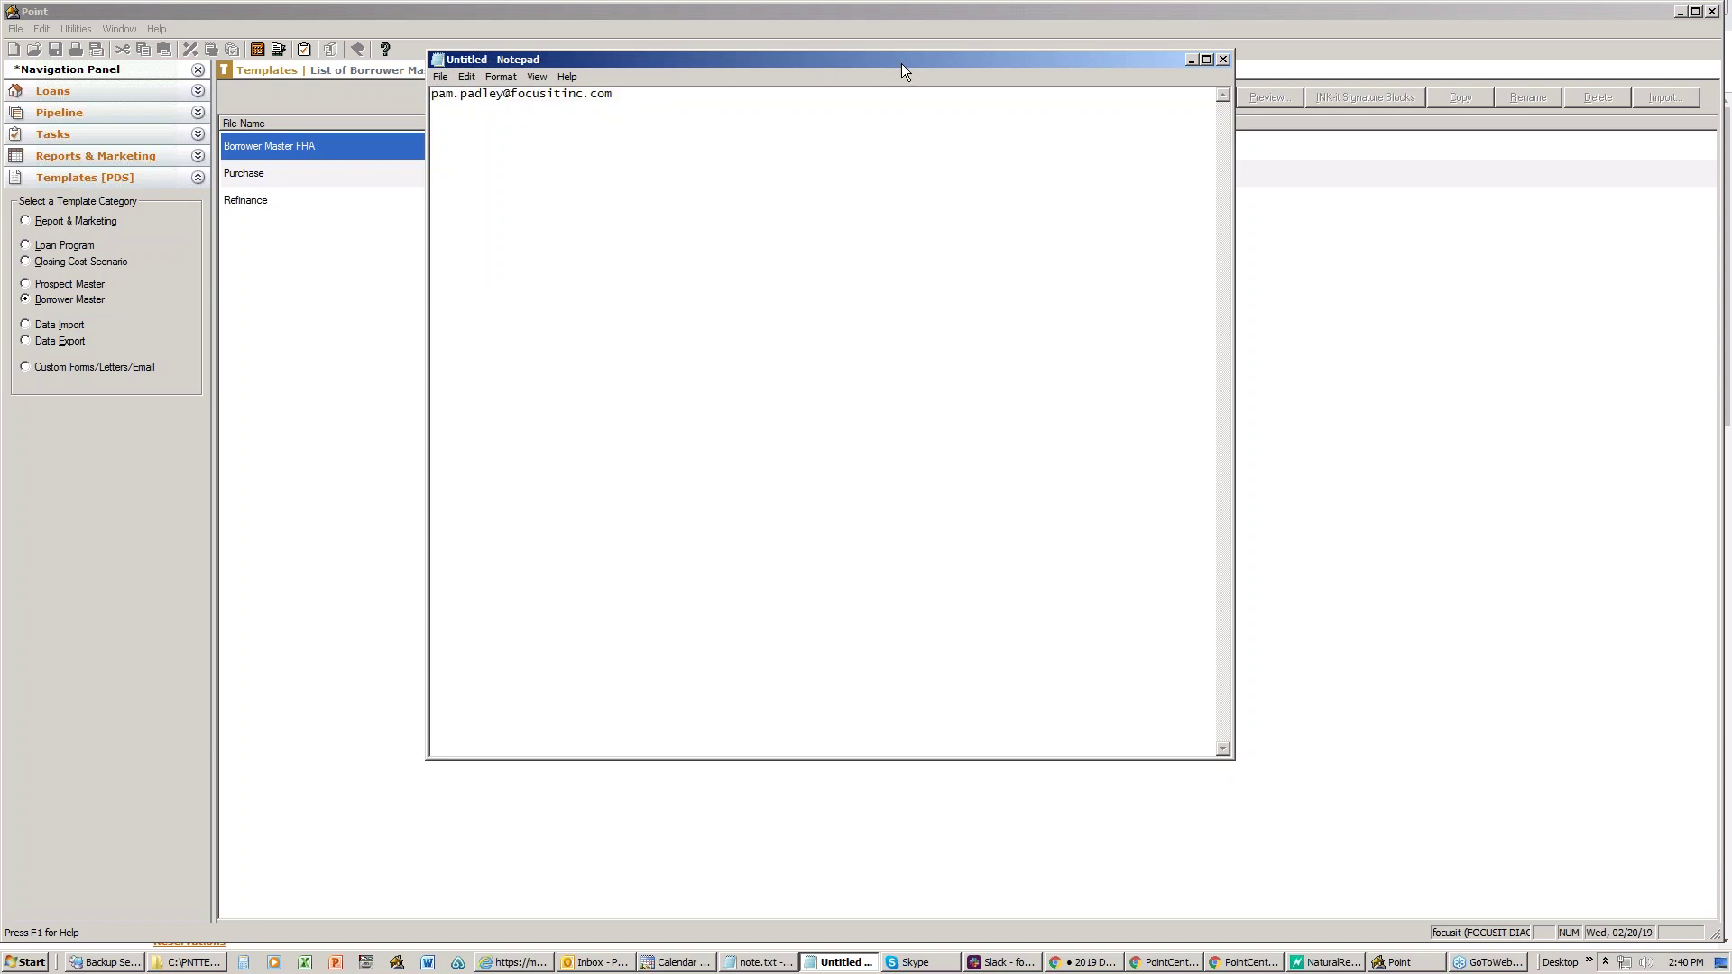
{"action": "left_click_drag", "start_coordinate": [902, 64], "coordinate": [937, 68]}
{"action": "left_click_drag", "start_coordinate": [663, 99], "coordinate": [448, 97]}
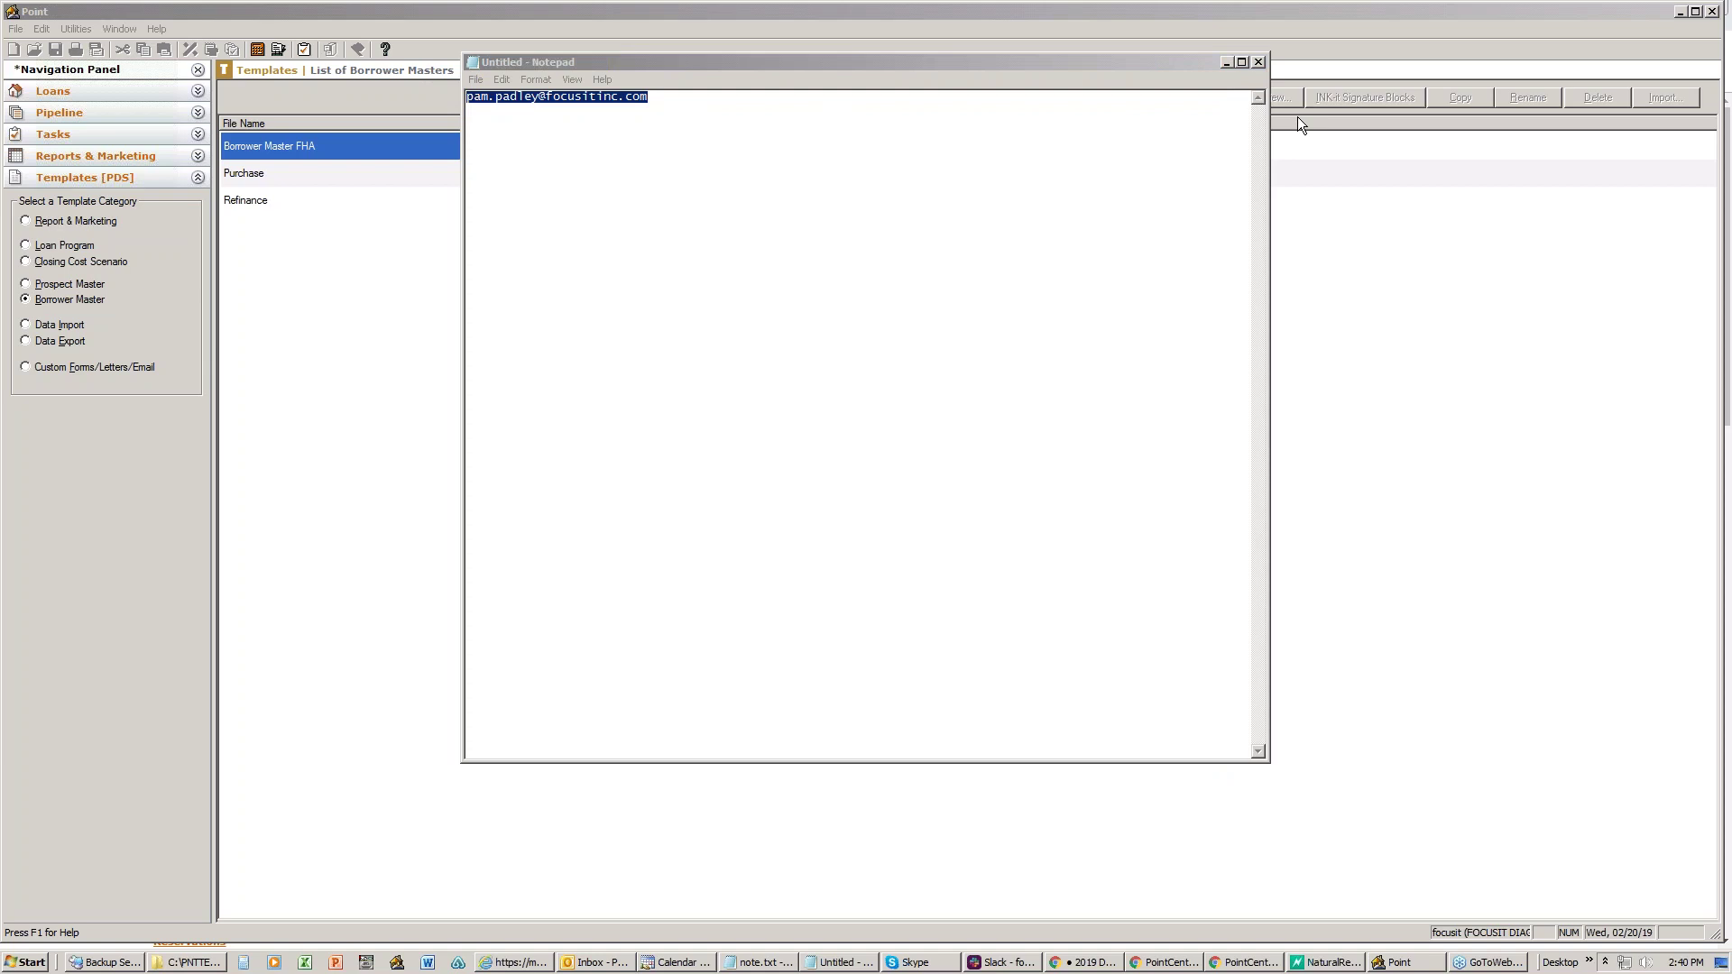
{"action": "left_click", "coordinate": [1260, 62]}
- Discard the note unsaved, minimize Point, and maximize the focusIT PointCentral Admin Training page
{"action": "left_click", "coordinate": [921, 494]}
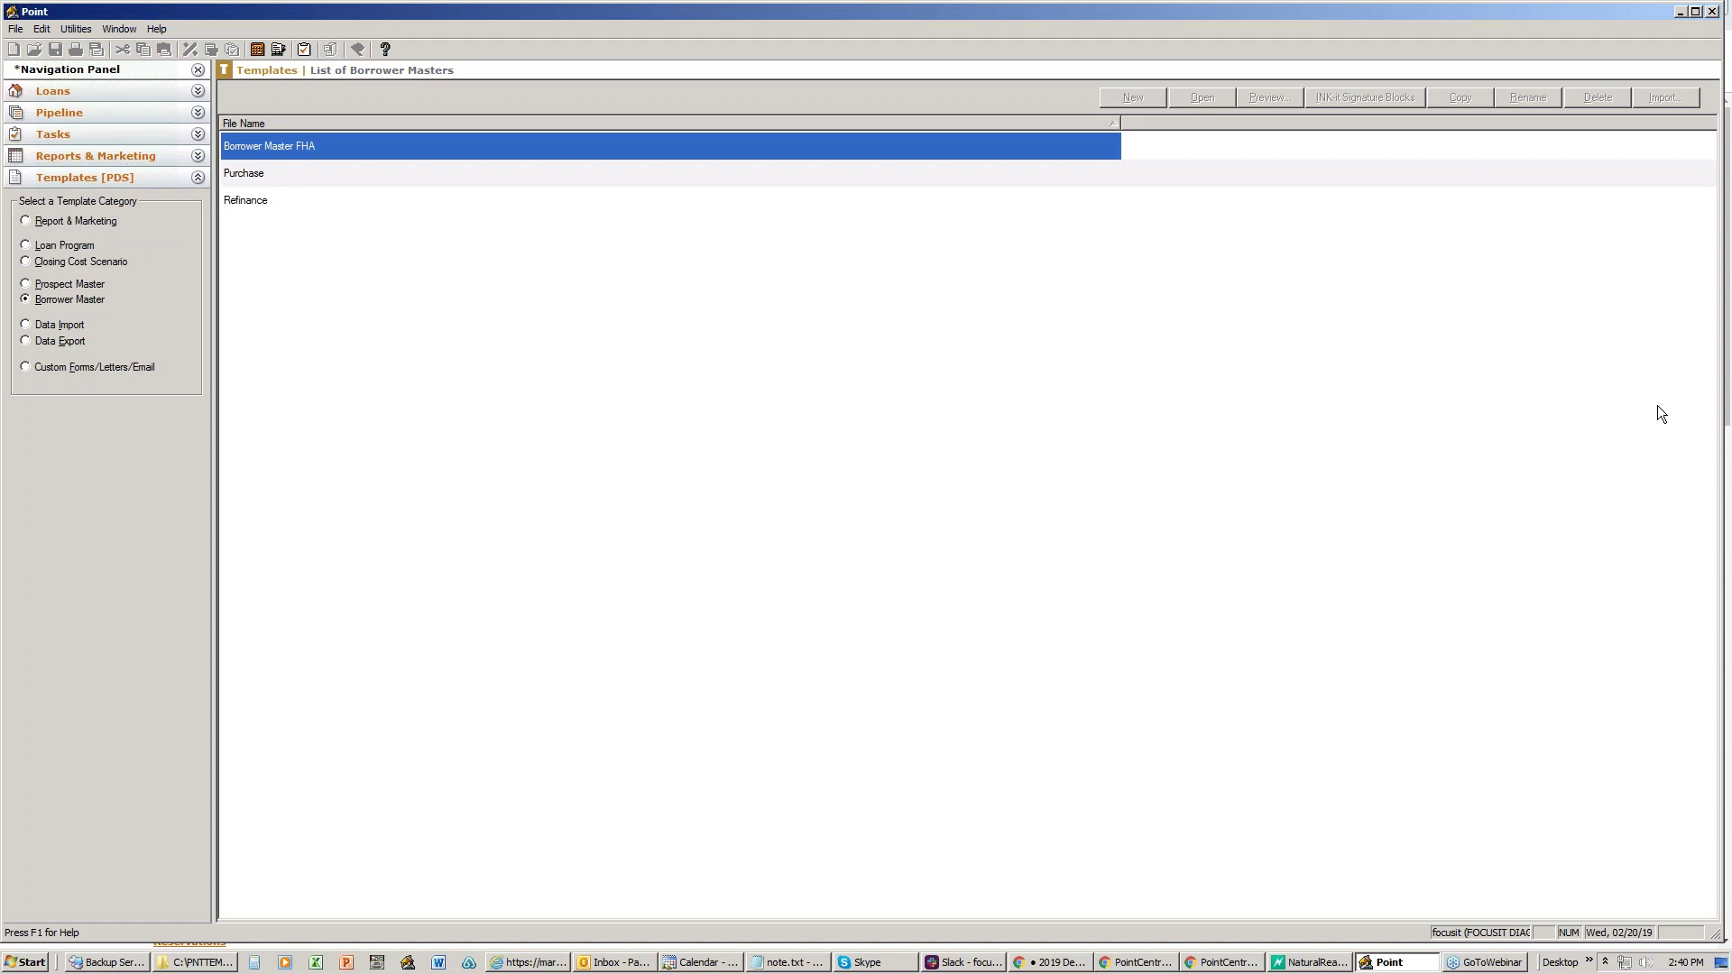
{"action": "left_click", "coordinate": [1680, 12]}
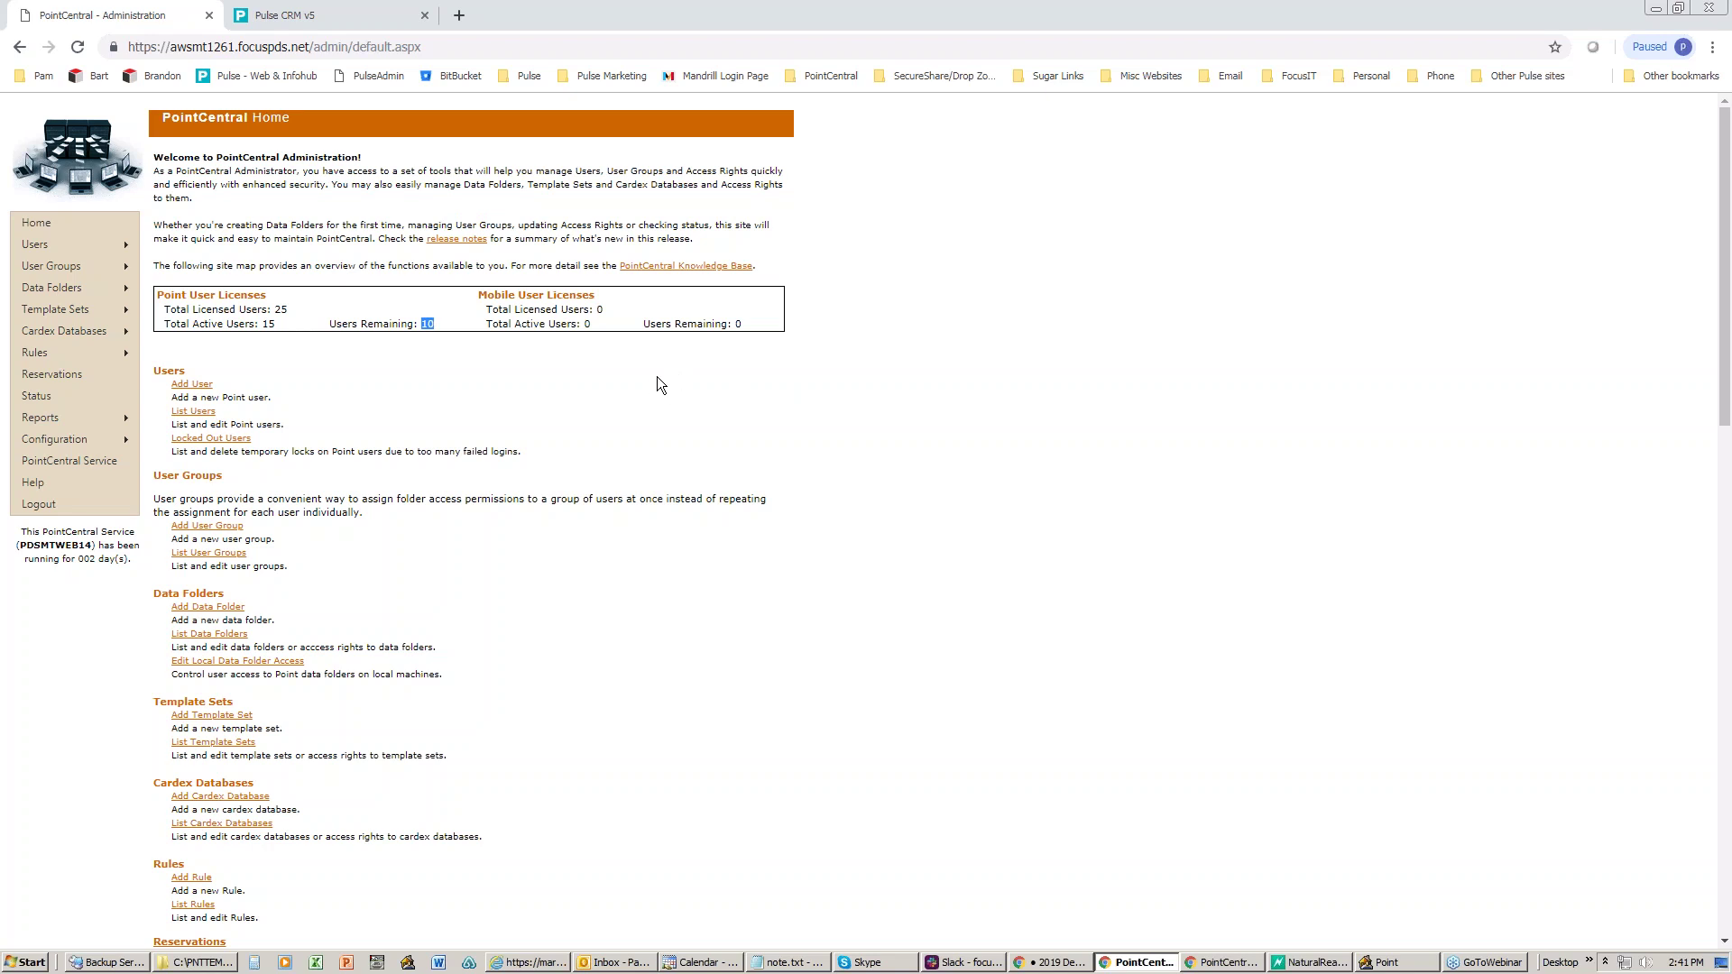
{"action": "left_click_drag", "start_coordinate": [0, 56], "coordinate": [1242, 56]}
{"action": "left_click", "coordinate": [1208, 44]}
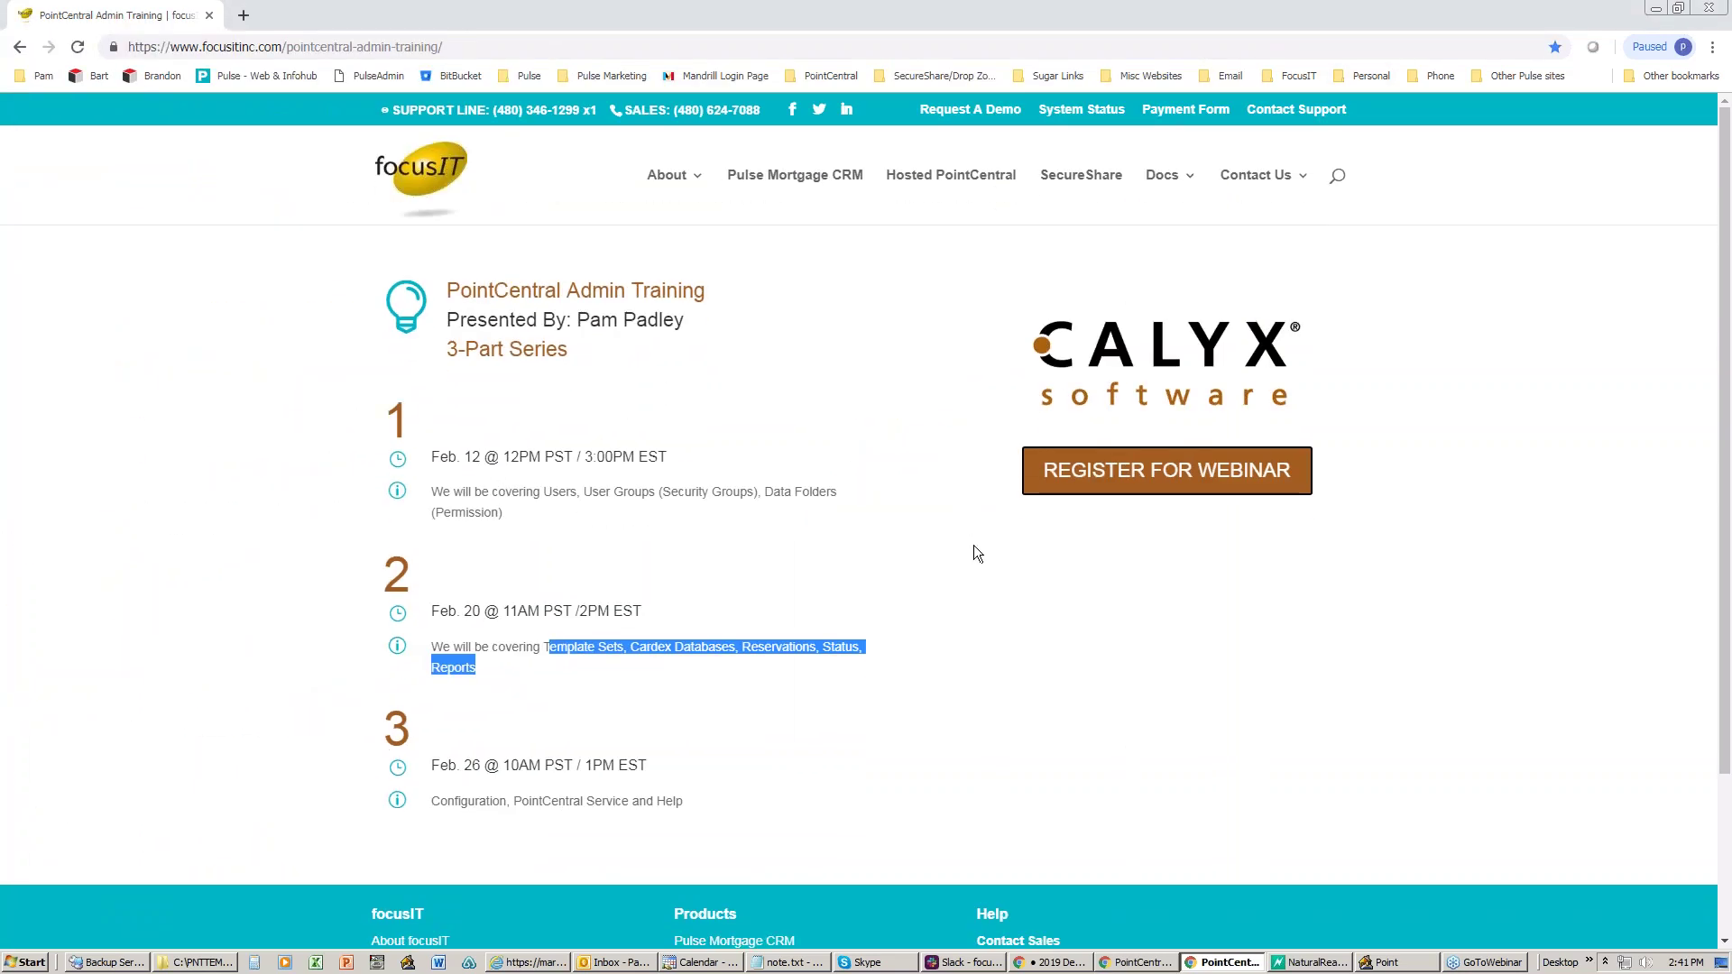
- Highlight session 3's Feb. 26 topics: Configuration, PointCentral Service and Help
{"action": "scroll", "coordinate": [973, 547], "scroll_direction": "down", "scroll_amount": 2}
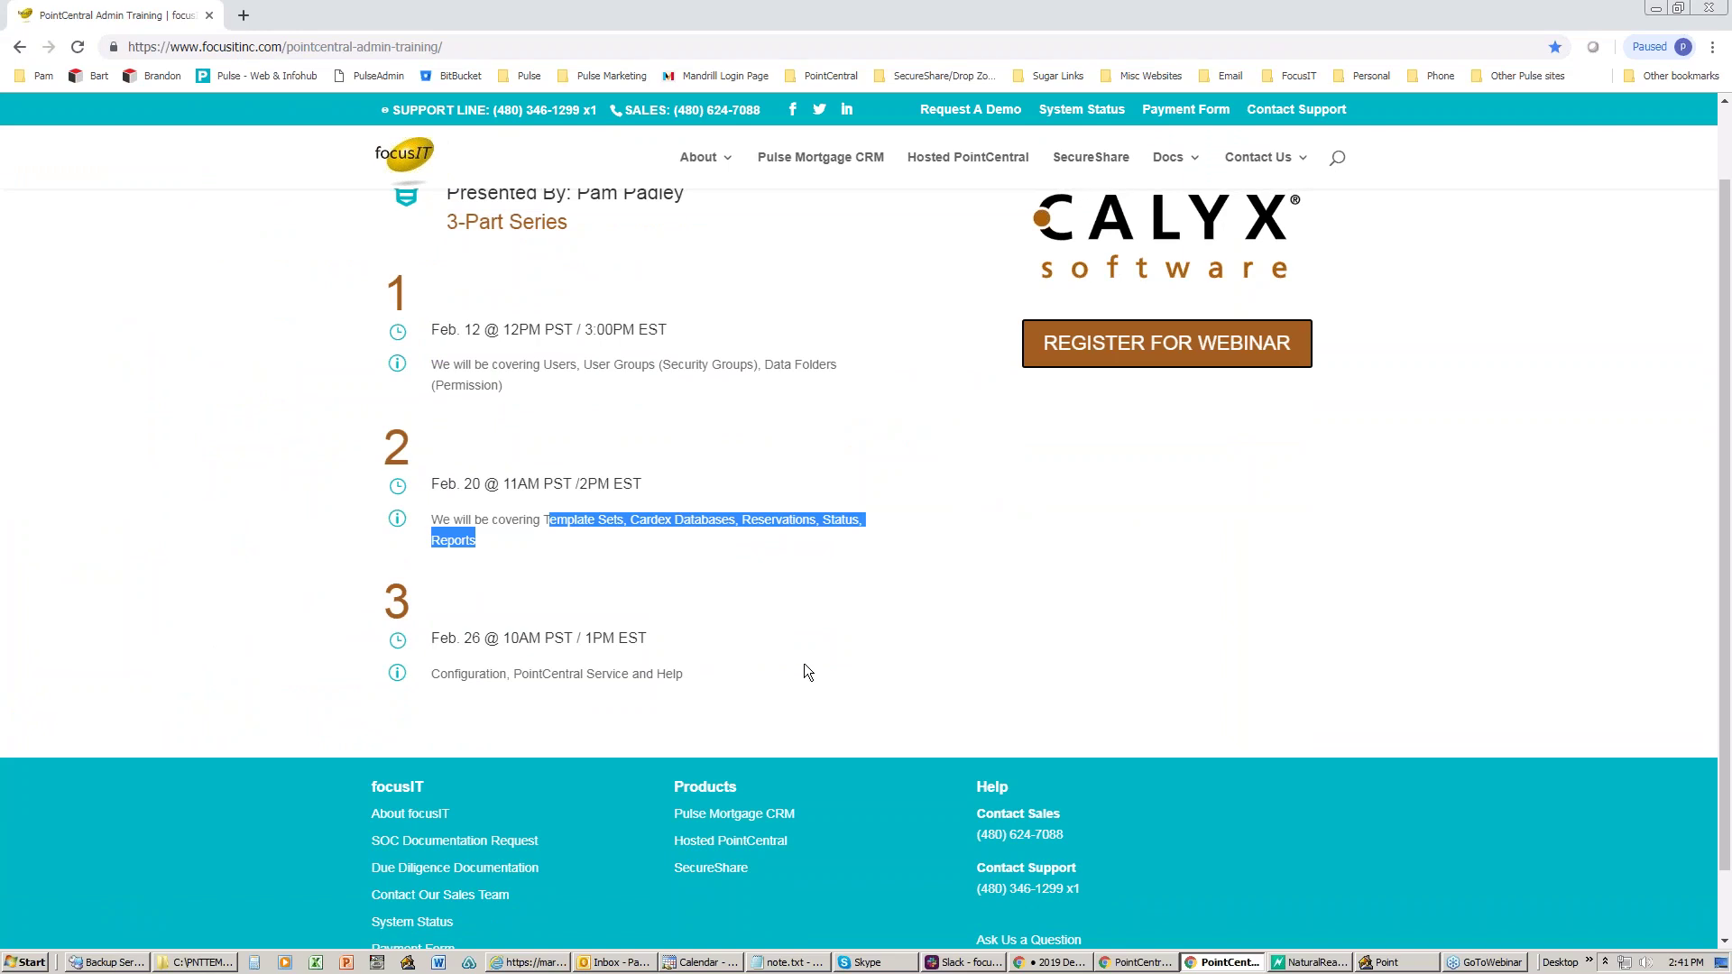
{"action": "left_click_drag", "start_coordinate": [431, 674], "coordinate": [679, 694]}
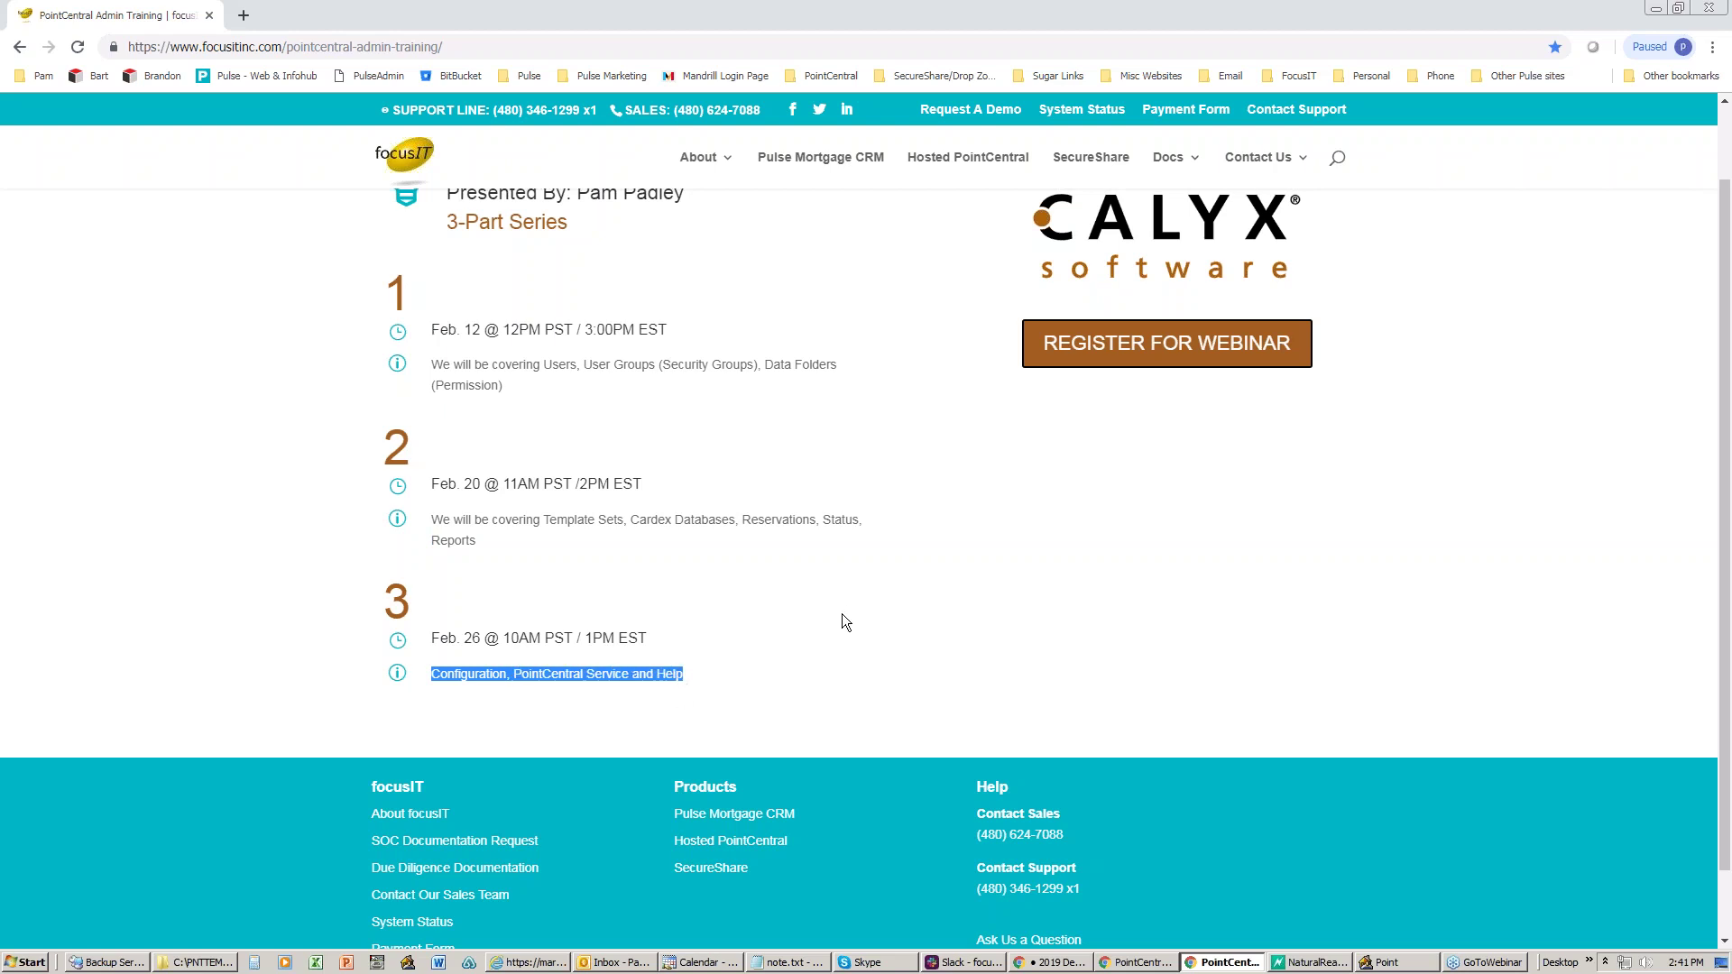
{"action": "scroll", "coordinate": [842, 613], "scroll_direction": "up", "scroll_amount": 2}
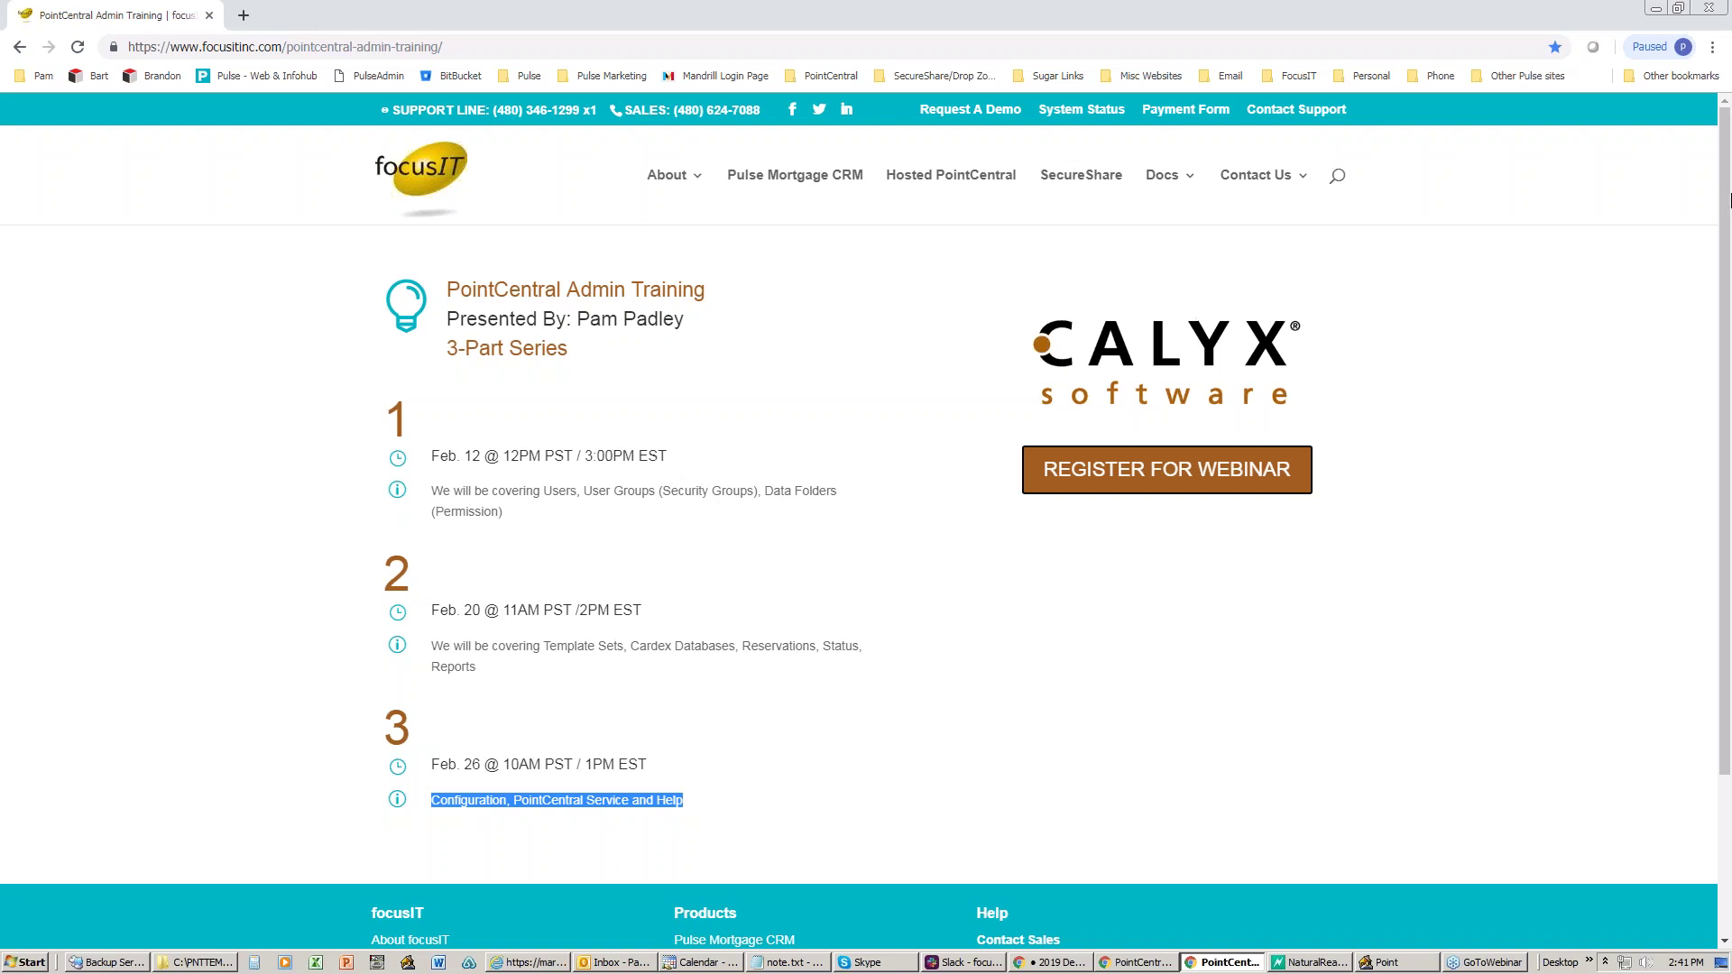
{"action": "left_click", "coordinate": [1731, 200]}
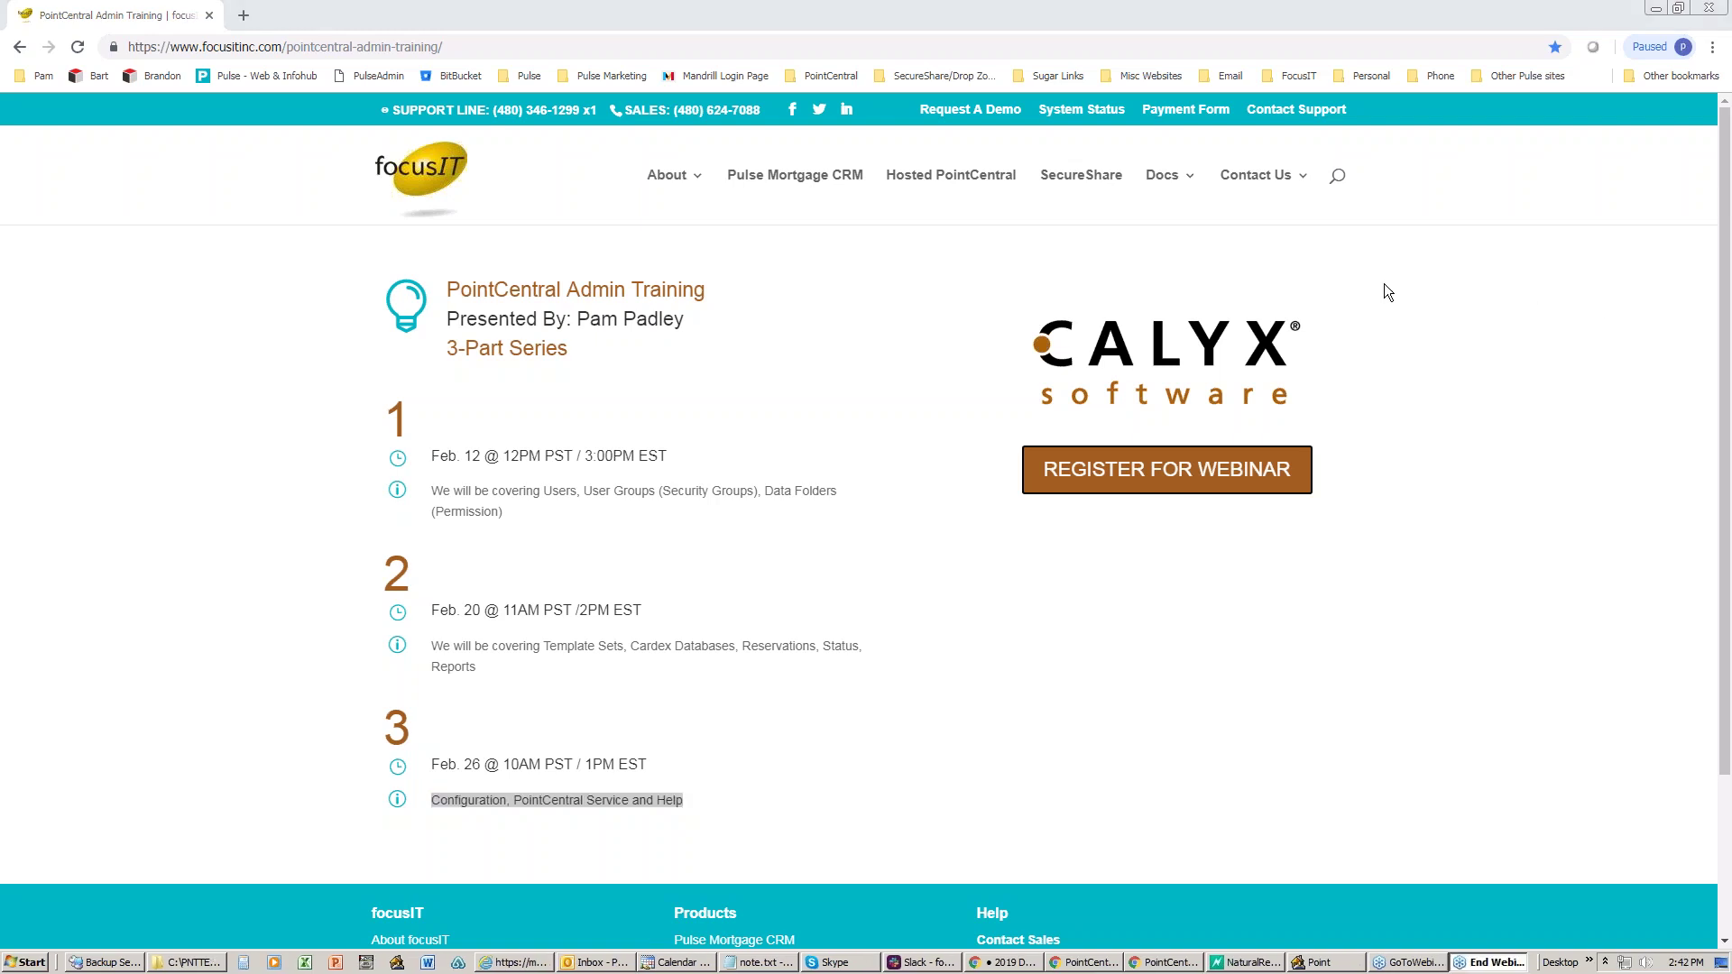